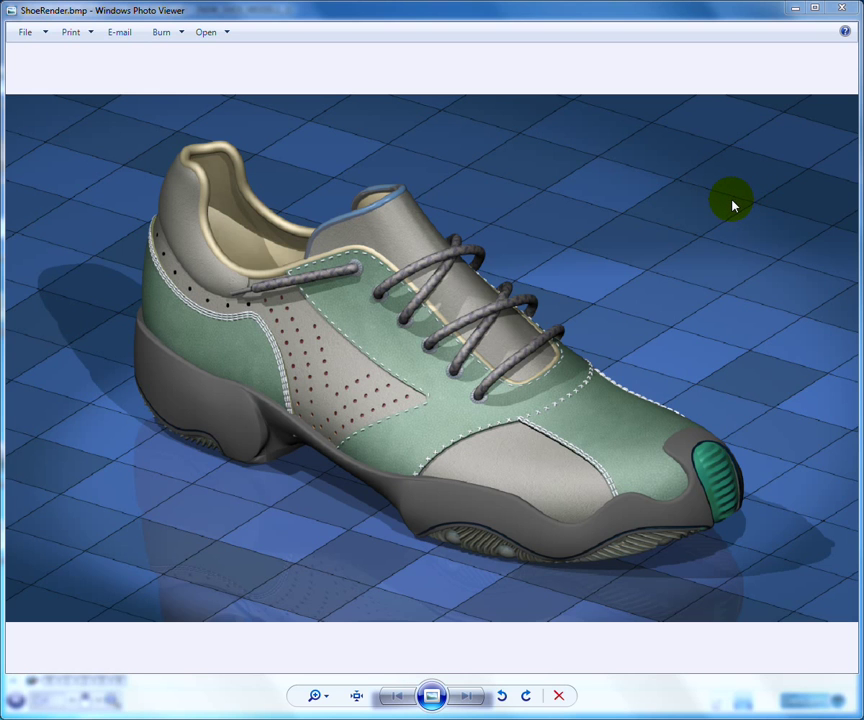
# - Switch to Delcam Crispin ShoeMaker and import the last from the STL file SportyLast1.stl in the Crispin folder
pyautogui.click(793, 8)
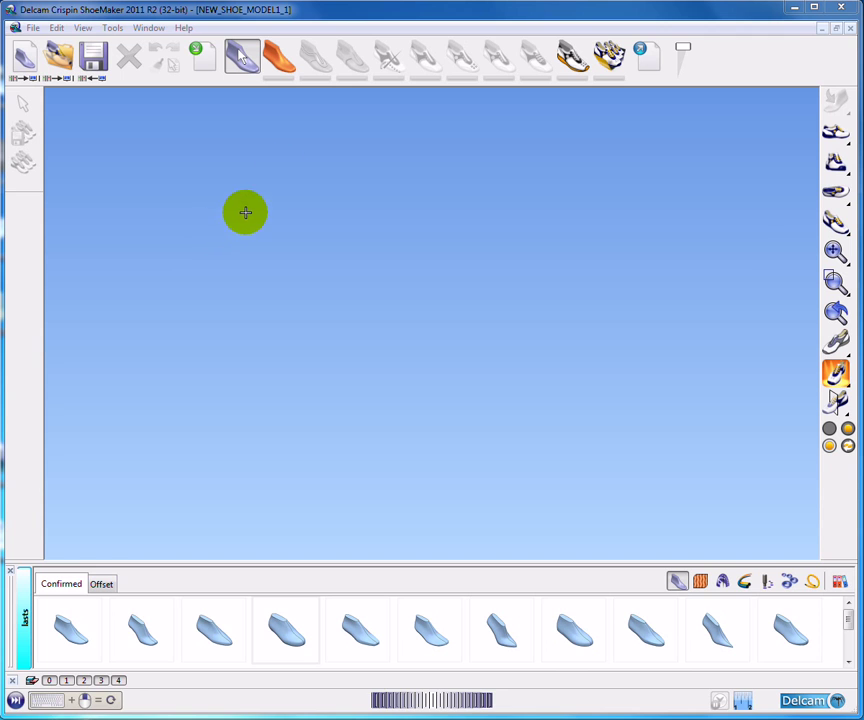
pyautogui.click(205, 60)
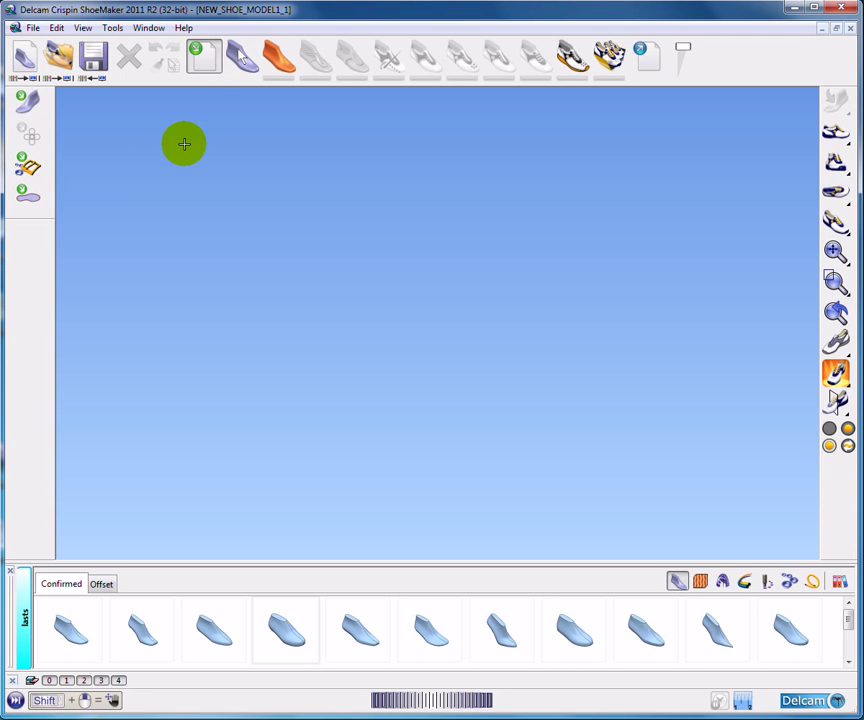
pyautogui.click(30, 104)
pyautogui.click(643, 493)
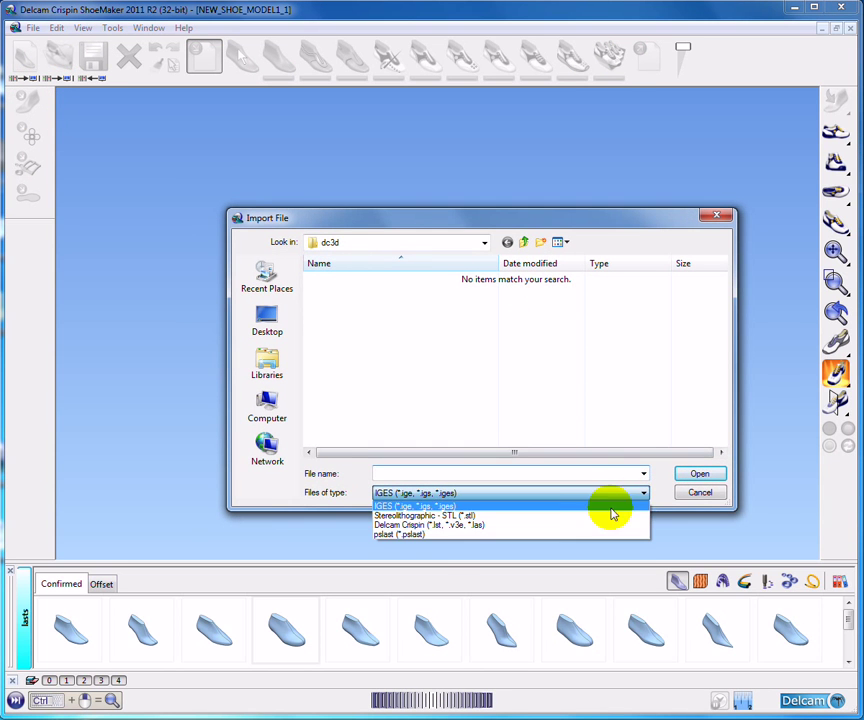
pyautogui.click(548, 515)
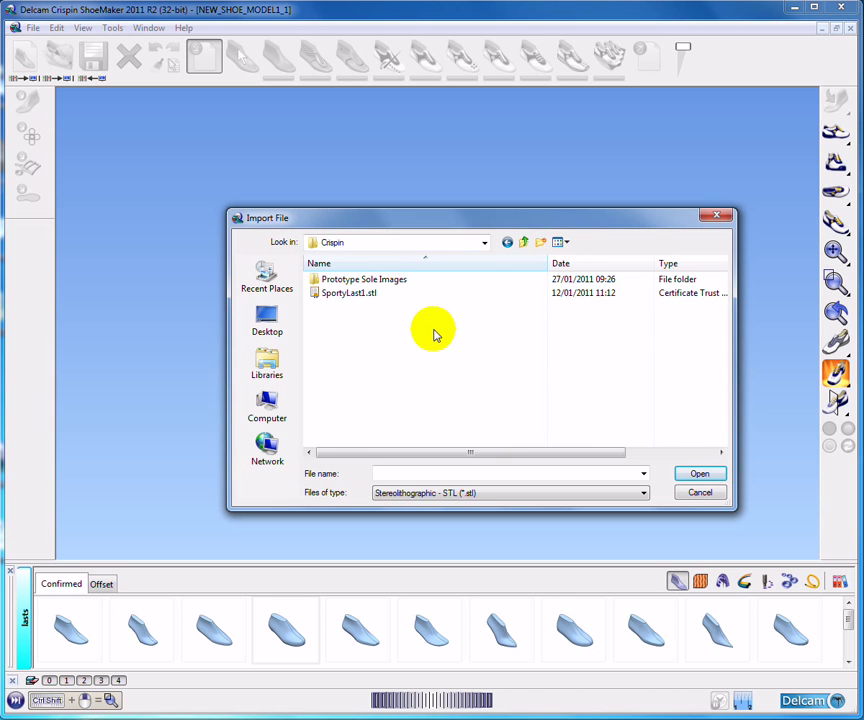
pyautogui.click(355, 294)
pyautogui.click(700, 473)
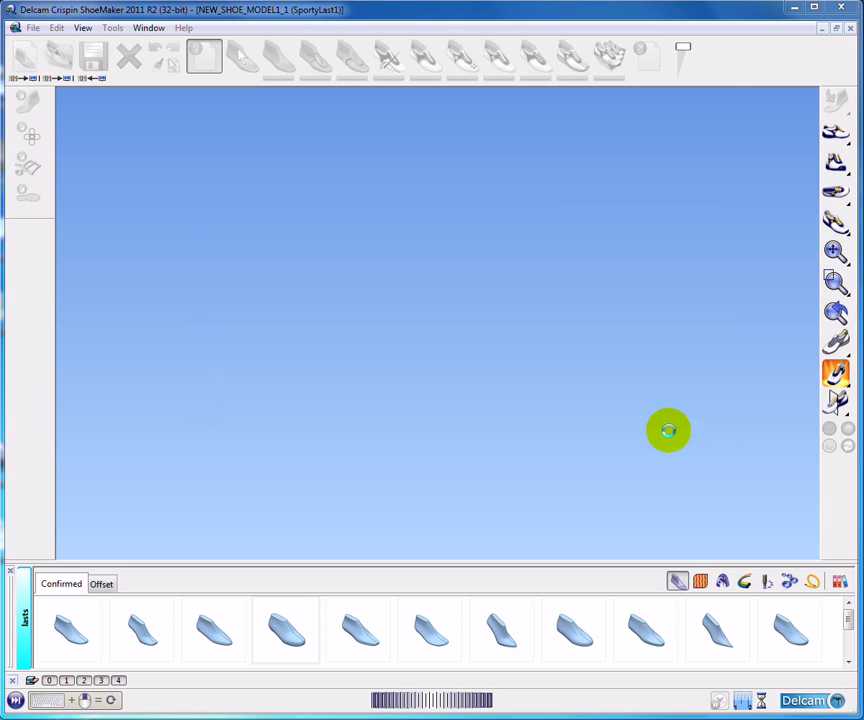
# - Mark the heel top point at the upper back edge of the imported last
pyautogui.keyDown('shift'); pyautogui.moveTo(543, 336); pyautogui.dragTo(430, 262, button='middle'); pyautogui.keyUp('shift')
pyautogui.moveTo(517, 328); pyautogui.dragTo(488, 244, button='middle')
pyautogui.keyDown('shift'); pyautogui.moveTo(556, 398); pyautogui.dragTo(436, 407, button='middle'); pyautogui.keyUp('shift')
pyautogui.scroll(4, 579, 409)
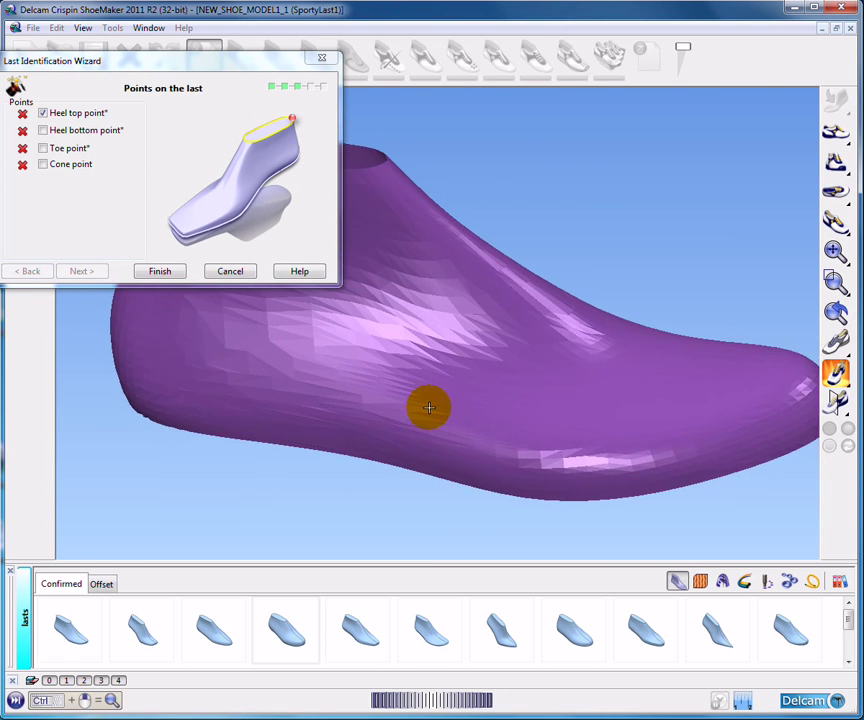
pyautogui.moveTo(492, 413); pyautogui.dragTo(519, 254, button='middle')
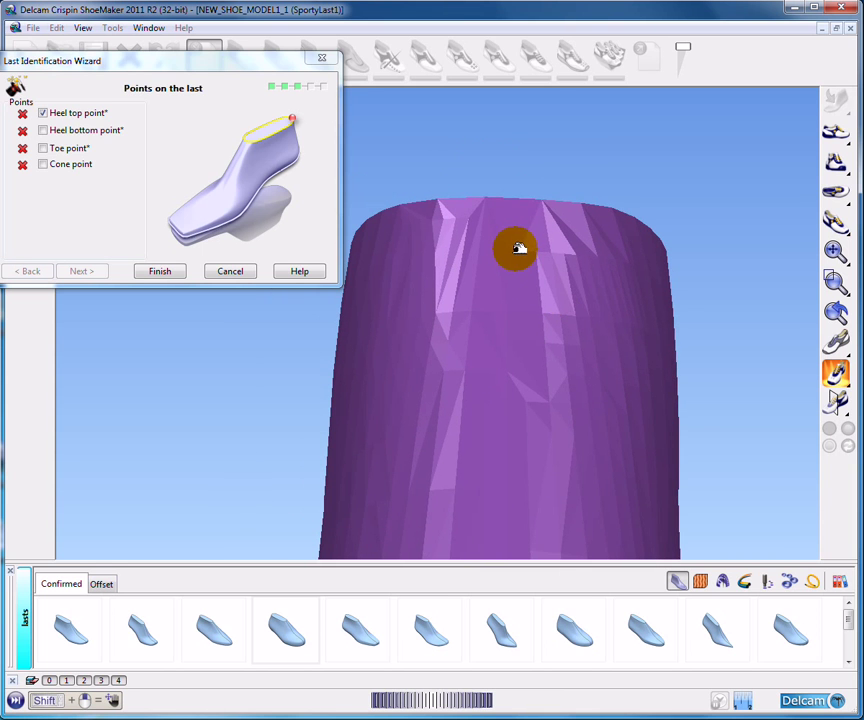
pyautogui.click(515, 248)
# - Mark the heel bottom point at the centre of the heel's lower back edge
pyautogui.scroll(-5, 546, 368)
pyautogui.keyDown('shift'); pyautogui.moveTo(546, 368); pyautogui.dragTo(569, 195, button='middle'); pyautogui.keyUp('shift')
pyautogui.moveTo(500, 303); pyautogui.dragTo(606, 395, button='middle')
pyautogui.scroll(-2, 526, 350)
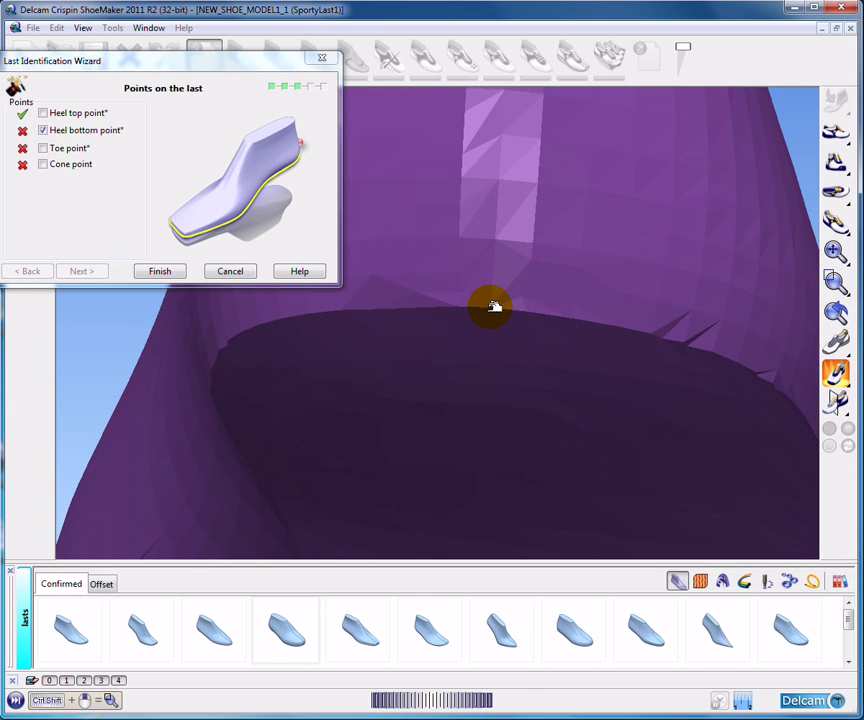
# - Mark the toe point at the centre of the toe's bottom edge
pyautogui.scroll(-8, 534, 280)
pyautogui.moveTo(553, 320); pyautogui.dragTo(627, 357, button='middle')
pyautogui.keyDown('ctrl'); pyautogui.keyDown('shift'); pyautogui.moveTo(484, 315); pyautogui.dragTo(577, 411, button='middle'); pyautogui.keyUp('shift'); pyautogui.keyUp('ctrl')
pyautogui.moveTo(625, 428); pyautogui.dragTo(553, 383, button='middle')
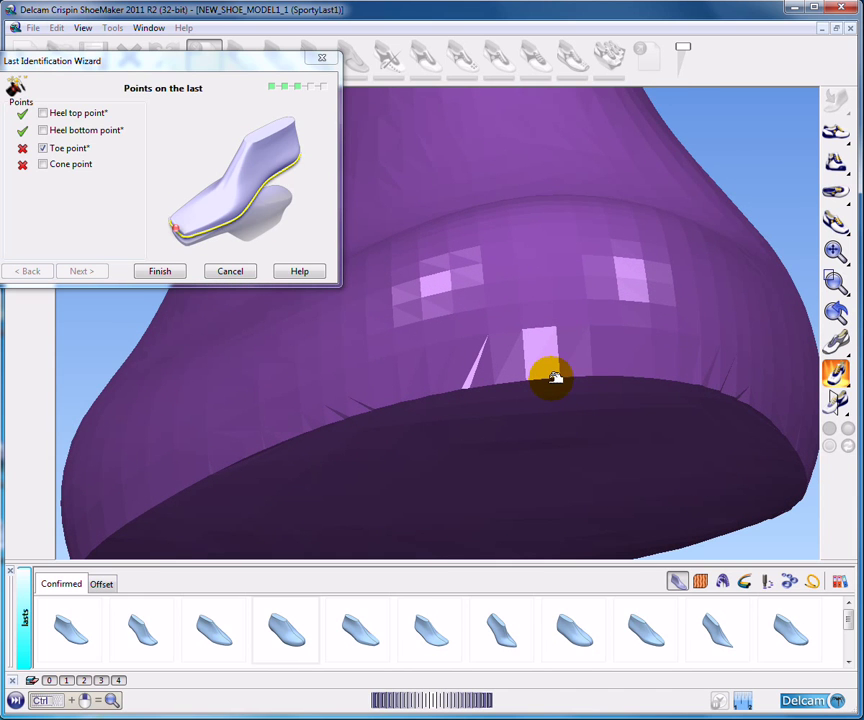
pyautogui.click(553, 377)
# - Mark the cone point at the front of the last's top opening
pyautogui.keyDown('ctrl'); pyautogui.moveTo(536, 270); pyautogui.dragTo(534, 312, button='middle'); pyautogui.keyUp('ctrl')
pyautogui.moveTo(500, 270); pyautogui.dragTo(444, 245, button='middle')
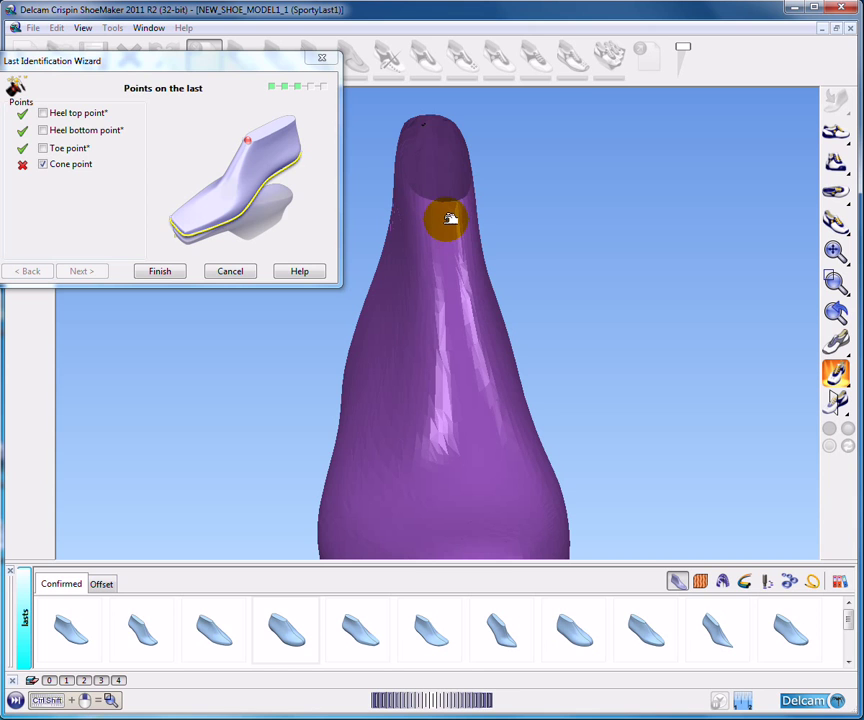
pyautogui.click(443, 219)
# - Select the feather curve for editing and move its stray points along the forepart back onto the last's bottom edge
pyautogui.keyDown('ctrl'); pyautogui.moveTo(528, 255); pyautogui.dragTo(557, 327, button='middle'); pyautogui.keyUp('ctrl')
pyautogui.moveTo(473, 449)
pyautogui.mouseDown(button='middle')
pyautogui.moveTo(461, 432)
pyautogui.moveTo(517, 488)
pyautogui.moveTo(552, 471)
pyautogui.moveTo(548, 300)
pyautogui.moveTo(531, 302)
pyautogui.moveTo(534, 334)
pyautogui.moveTo(420, 314)
pyautogui.mouseUp(button='middle')
pyautogui.click(77, 148)
pyautogui.keyDown('shift'); pyautogui.moveTo(400, 314); pyautogui.dragTo(536, 442); pyautogui.keyUp('shift')
pyautogui.moveTo(517, 477); pyautogui.dragTo(553, 368, button='middle')
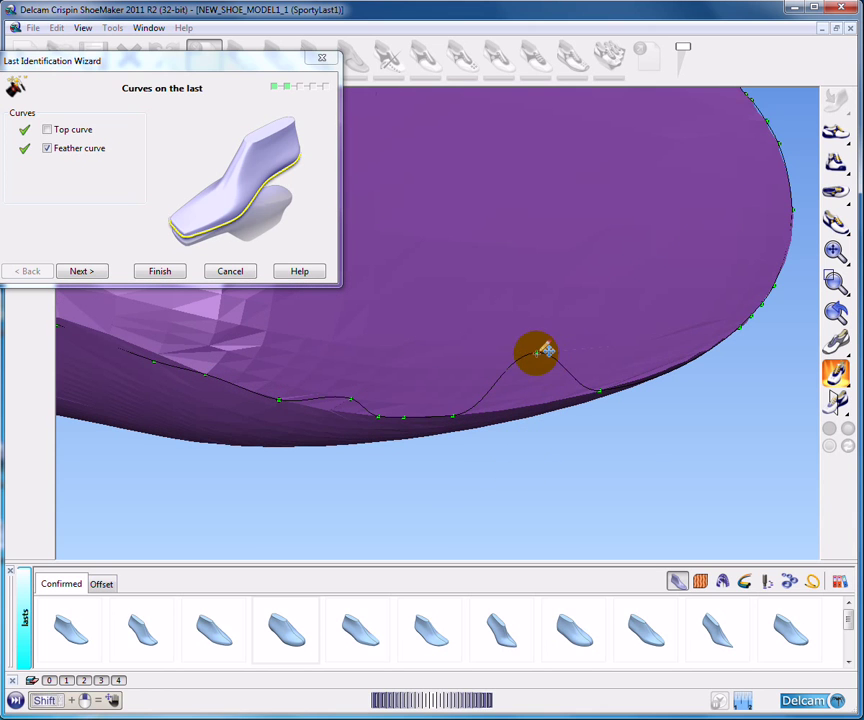
pyautogui.moveTo(537, 351); pyautogui.dragTo(540, 403)
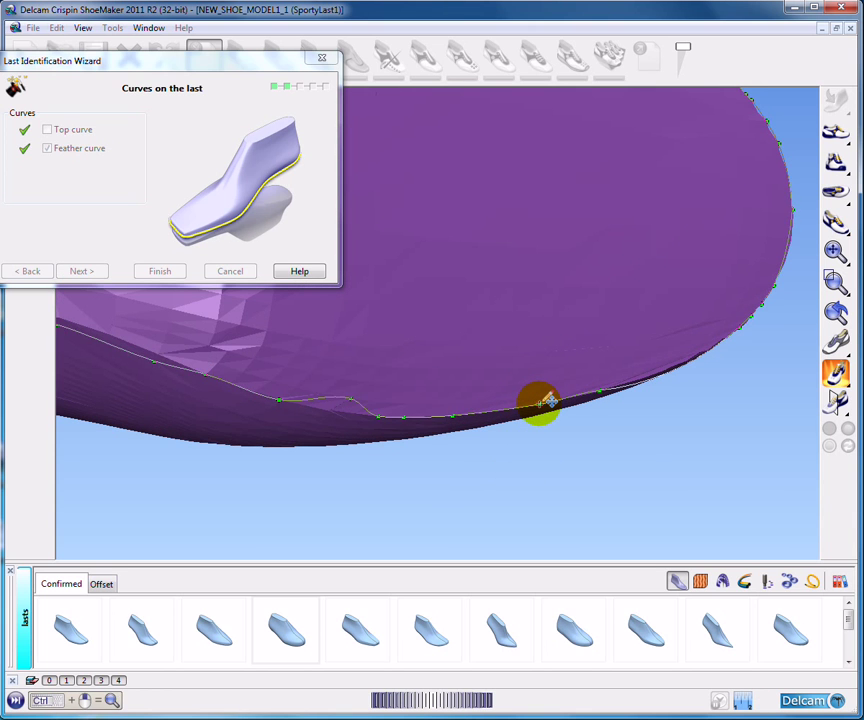
pyautogui.moveTo(397, 349); pyautogui.dragTo(513, 384, button='middle')
pyautogui.moveTo(502, 395); pyautogui.dragTo(498, 398)
# - Move the stray feather curve points along one side of the heel outward onto the bottom edge
pyautogui.scroll(-5, 517, 300)
pyautogui.moveTo(523, 343)
pyautogui.mouseDown(button='middle')
pyautogui.moveTo(559, 405)
pyautogui.moveTo(498, 395)
pyautogui.moveTo(511, 361)
pyautogui.mouseUp(button='middle')
pyautogui.scroll(5, 525, 366)
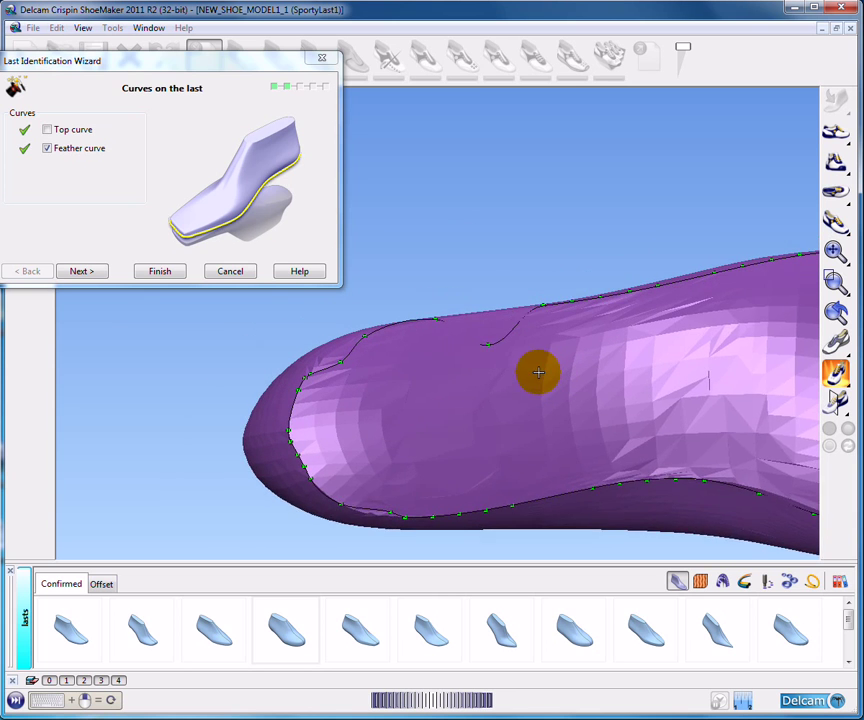
pyautogui.scroll(3, 538, 372)
pyautogui.moveTo(517, 358); pyautogui.dragTo(511, 307)
pyautogui.keyDown('shift'); pyautogui.moveTo(428, 393); pyautogui.dragTo(580, 362, button='middle'); pyautogui.keyUp('shift')
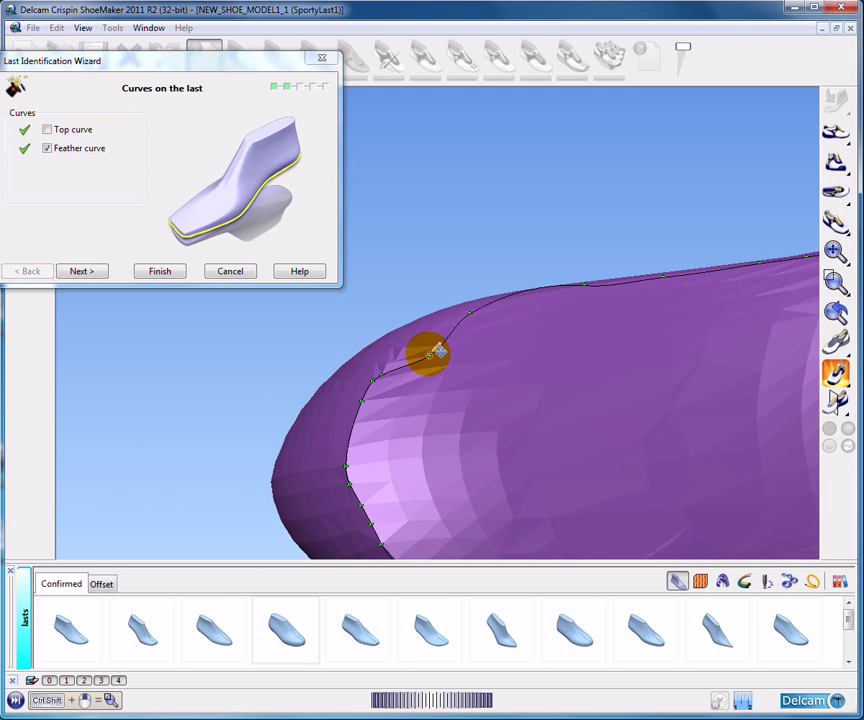
pyautogui.moveTo(430, 352); pyautogui.dragTo(419, 336)
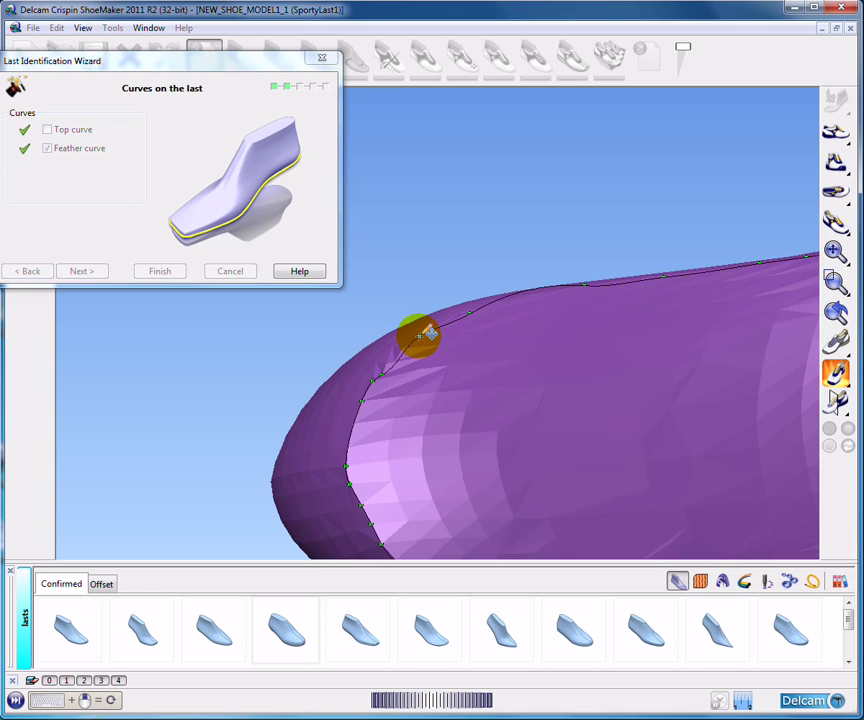
# - Align the feather curve point on the opposite side of the heel with the bottom edge and accept the curves
pyautogui.scroll(-4, 552, 386)
pyautogui.keyDown('shift'); pyautogui.moveTo(560, 394); pyautogui.dragTo(505, 320, button='middle'); pyautogui.keyUp('shift')
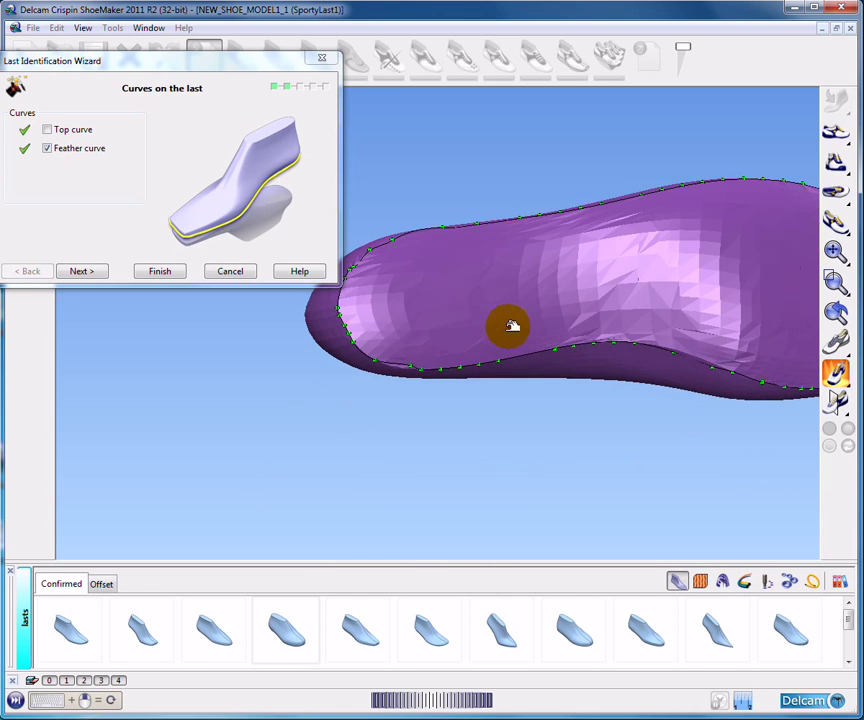
pyautogui.keyDown('ctrl'); pyautogui.keyDown('shift'); pyautogui.moveTo(356, 337); pyautogui.dragTo(478, 397, button='middle'); pyautogui.keyUp('shift'); pyautogui.keyUp('ctrl')
pyautogui.keyDown('shift'); pyautogui.moveTo(428, 337); pyautogui.dragTo(541, 381, button='middle'); pyautogui.keyUp('shift')
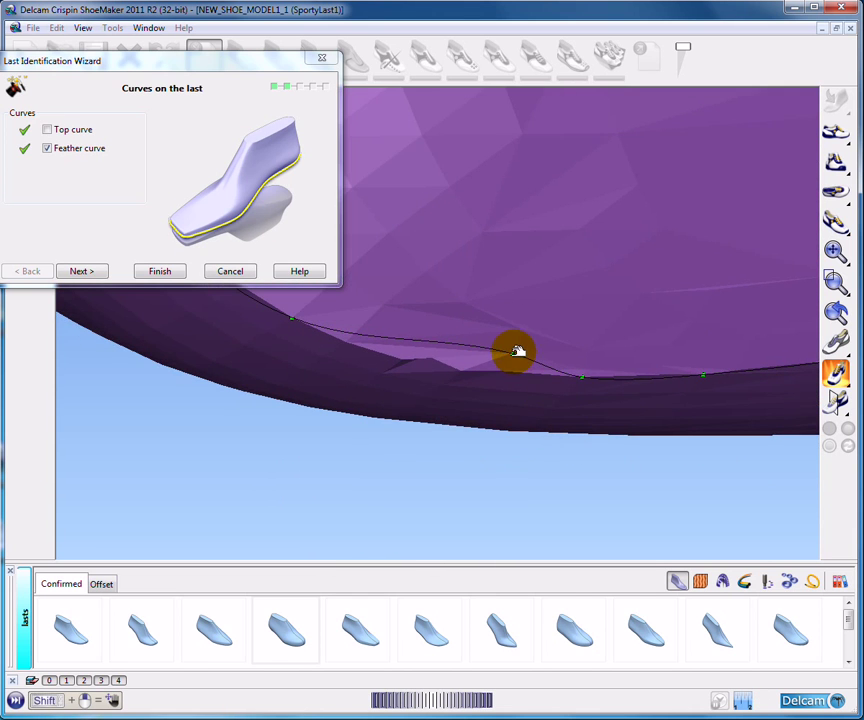
pyautogui.moveTo(512, 351); pyautogui.dragTo(479, 366)
pyautogui.keyDown('ctrl'); pyautogui.keyDown('shift'); pyautogui.moveTo(565, 293); pyautogui.dragTo(480, 404, button='middle'); pyautogui.keyUp('shift'); pyautogui.keyUp('ctrl')
pyautogui.click(87, 273)
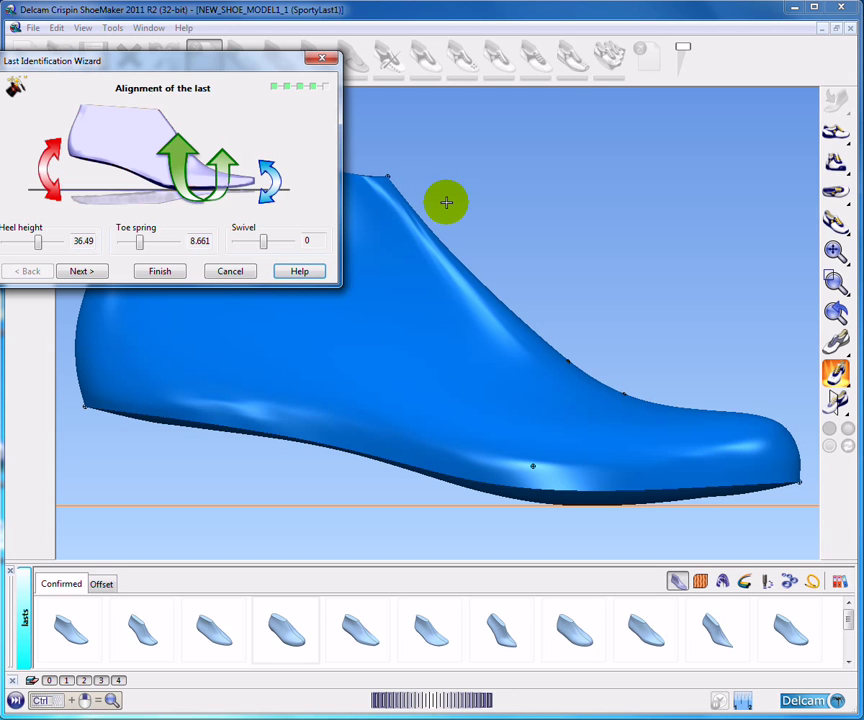
# - Lower the last's heel height to about 27.26 in the alignment settings
pyautogui.scroll(-3, 486, 206)
pyautogui.keyDown('shift'); pyautogui.moveTo(472, 226); pyautogui.dragTo(497, 271, button='middle'); pyautogui.keyUp('shift')
pyautogui.moveTo(140, 60); pyautogui.dragTo(176, 42)
pyautogui.moveTo(71, 232); pyautogui.dragTo(64, 235)
pyautogui.scroll(1, 573, 397)
pyautogui.scroll(-1, 573, 397)
# - Check the last from the front, set its swivel to about -0.26 and accept the alignment
pyautogui.hotkey('ctrl', '2')
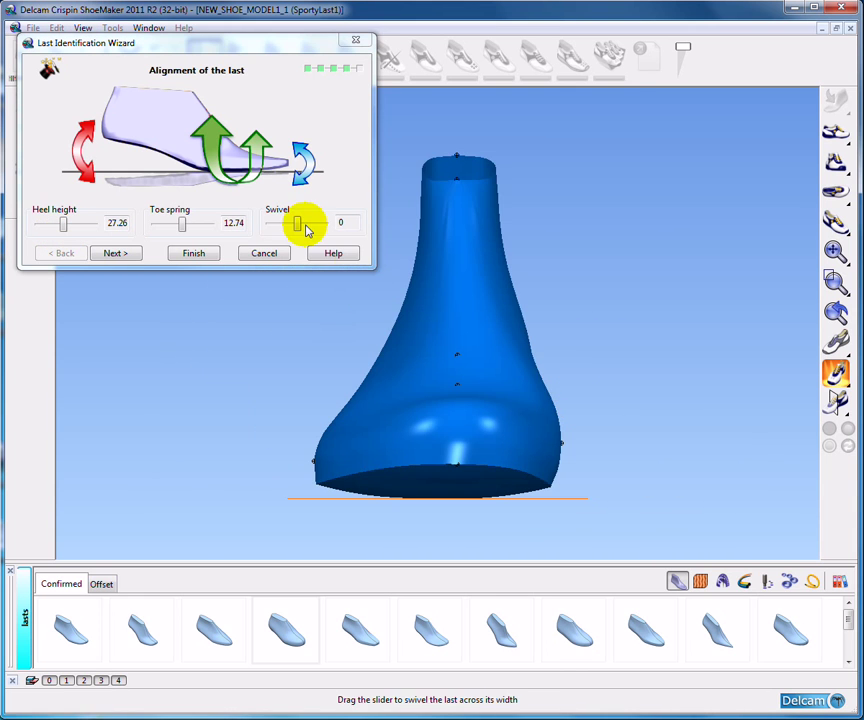
pyautogui.moveTo(298, 228); pyautogui.dragTo(296, 229)
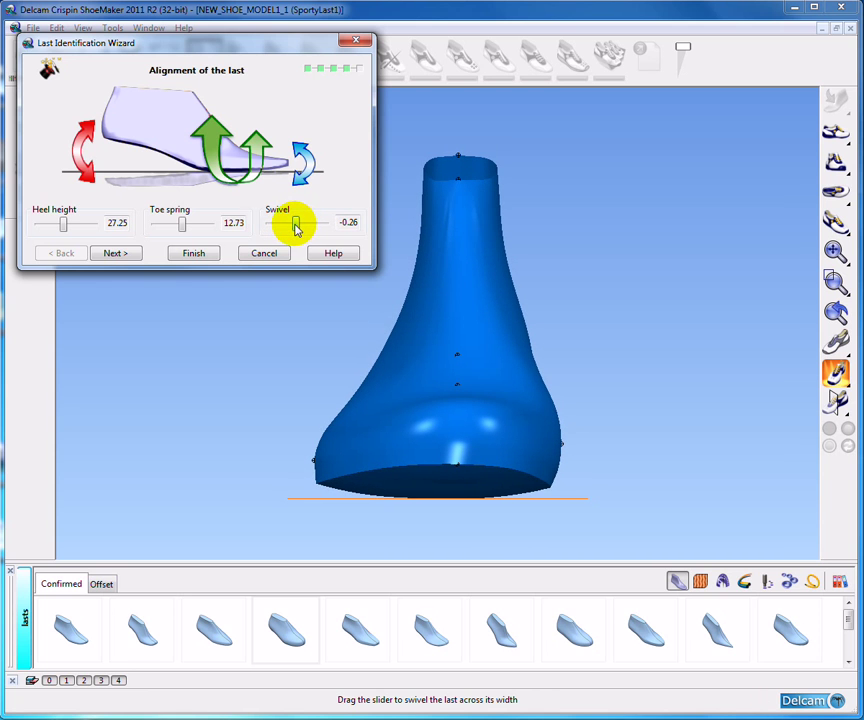
pyautogui.click(122, 253)
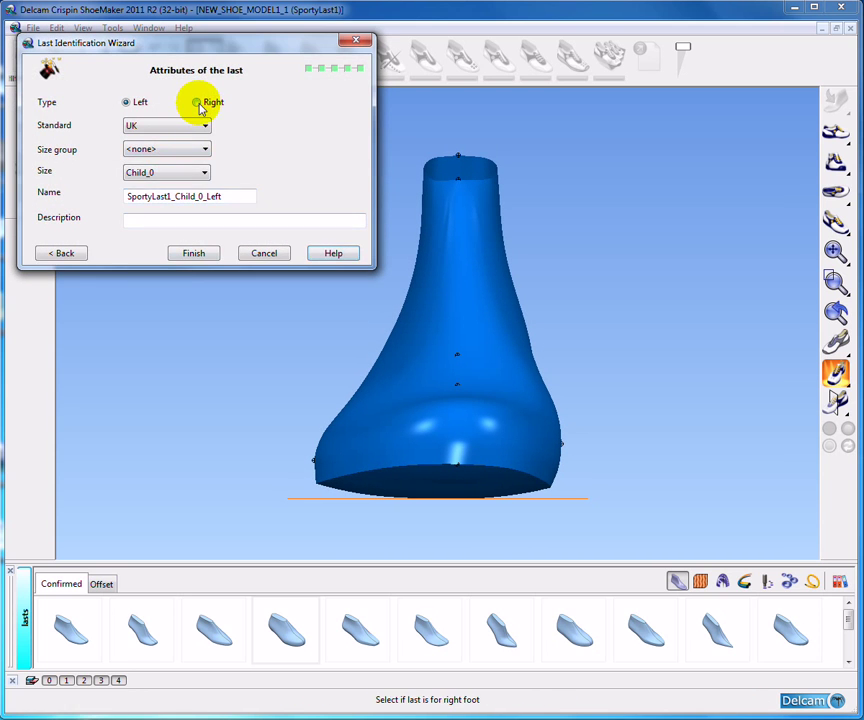
# - Define the last as Right, Euro, Men, size 41 with the description Demonstration Last, and complete the identification
pyautogui.click(198, 103)
pyautogui.click(205, 127)
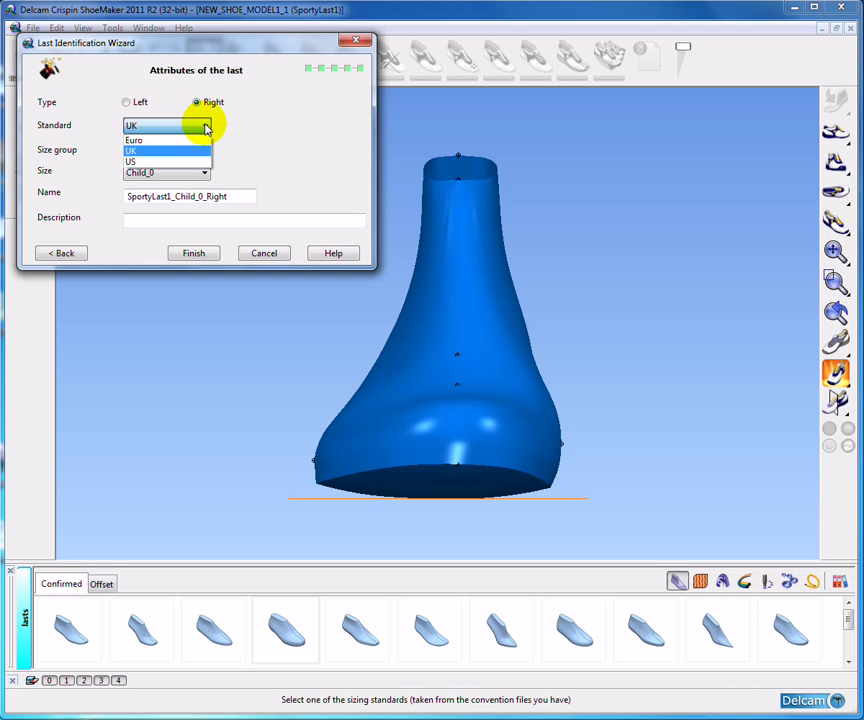
pyautogui.click(176, 141)
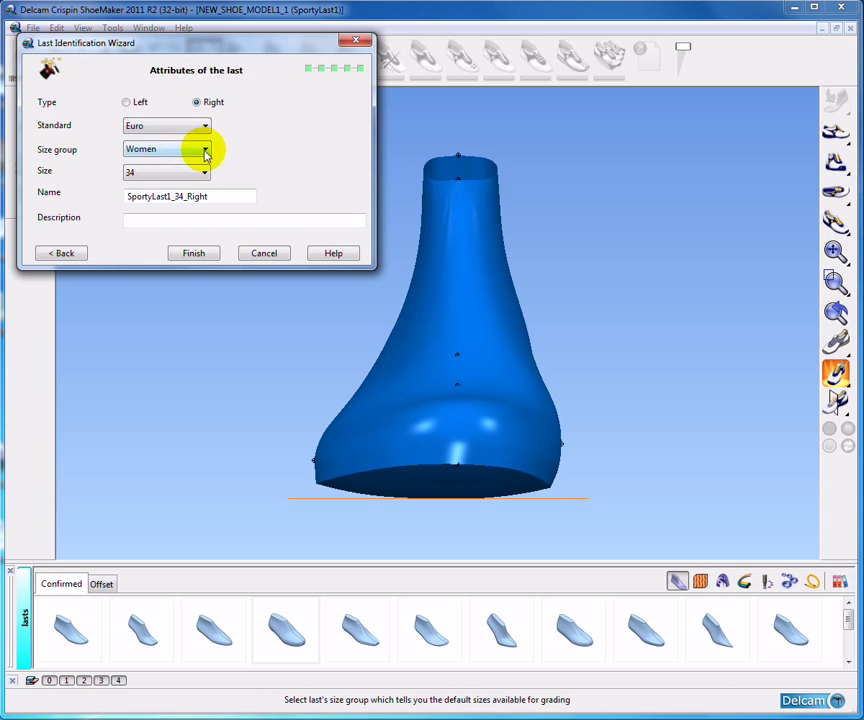
pyautogui.click(204, 149)
pyautogui.click(170, 206)
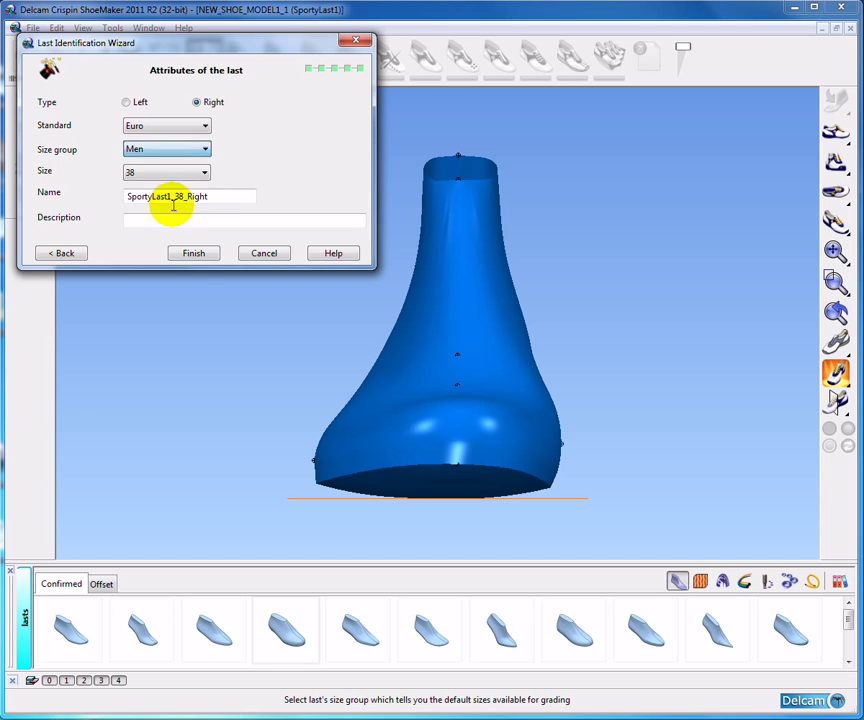
pyautogui.click(204, 172)
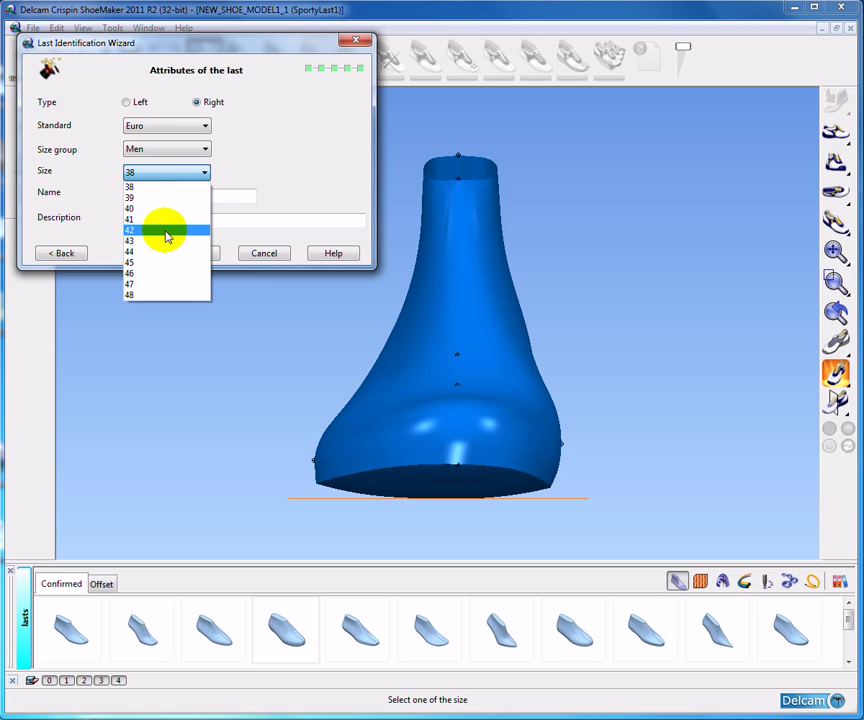
pyautogui.click(168, 219)
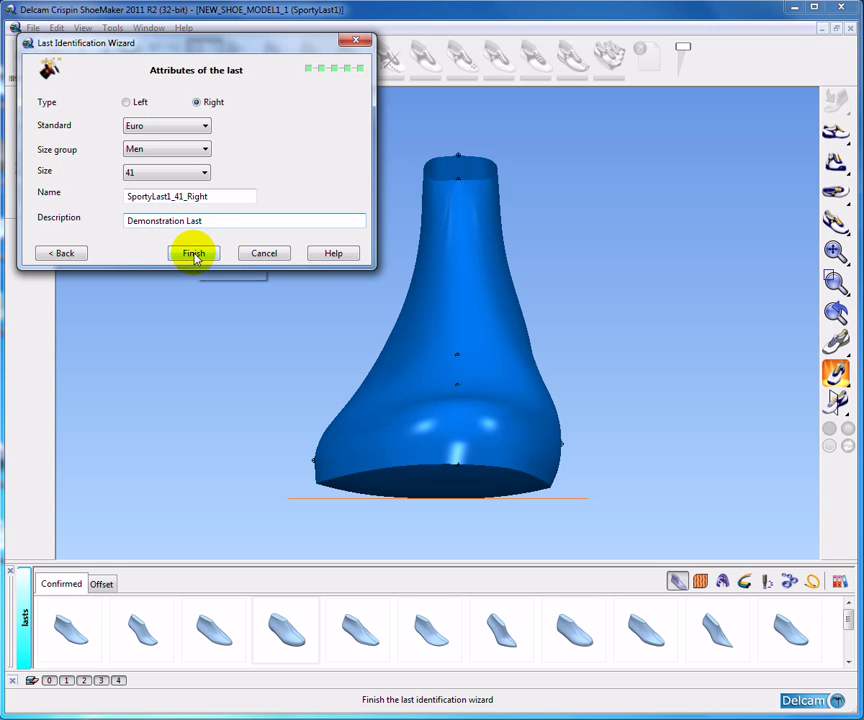
pyautogui.click(194, 255)
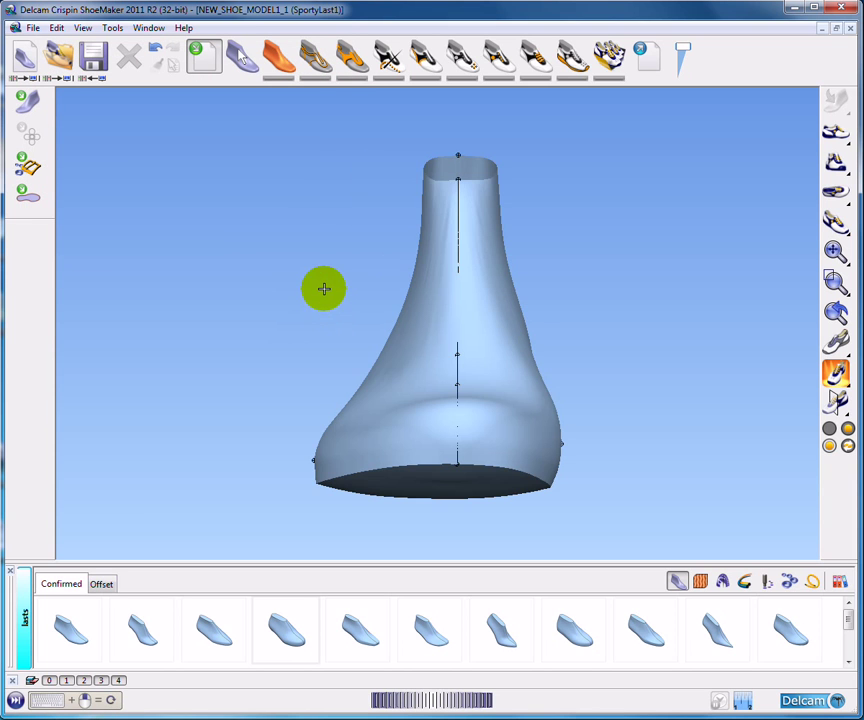
# - Create a flattening of the last
pyautogui.keyDown('ctrl'); pyautogui.moveTo(340, 281); pyautogui.dragTo(343, 289, button='middle'); pyautogui.keyUp('ctrl')
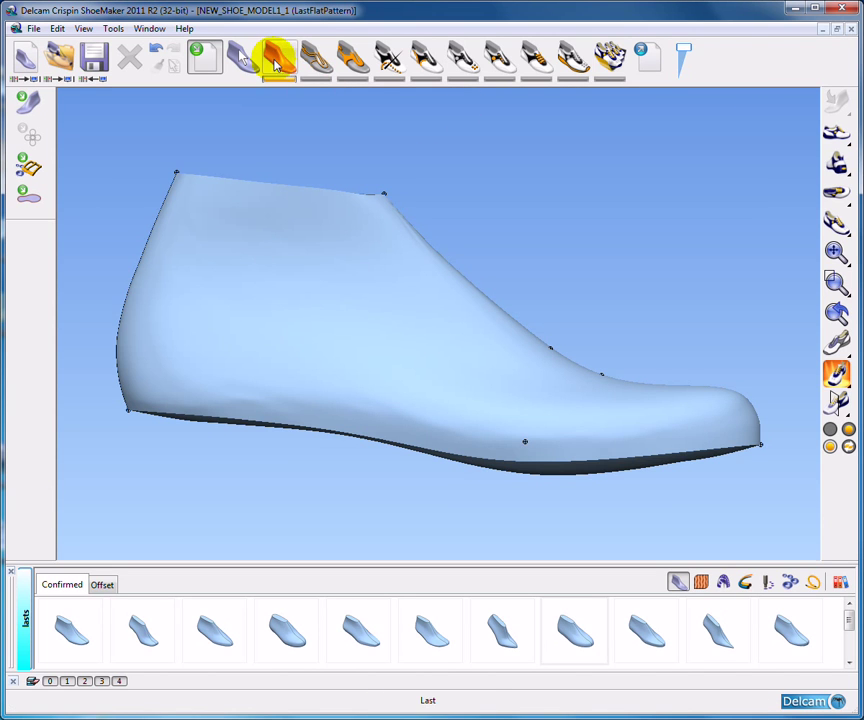
pyautogui.click(277, 62)
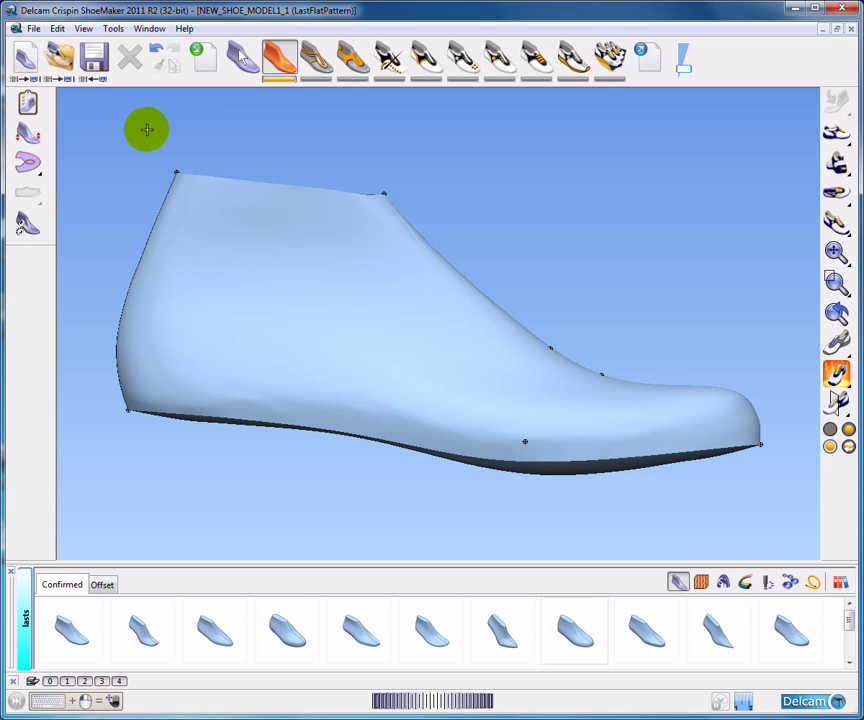
pyautogui.click(28, 162)
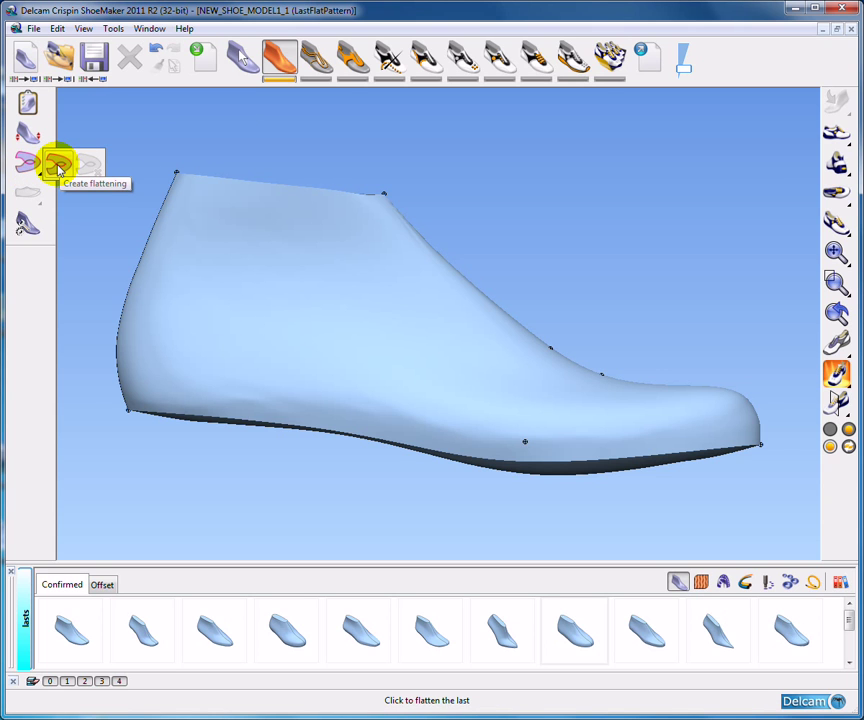
pyautogui.click(58, 168)
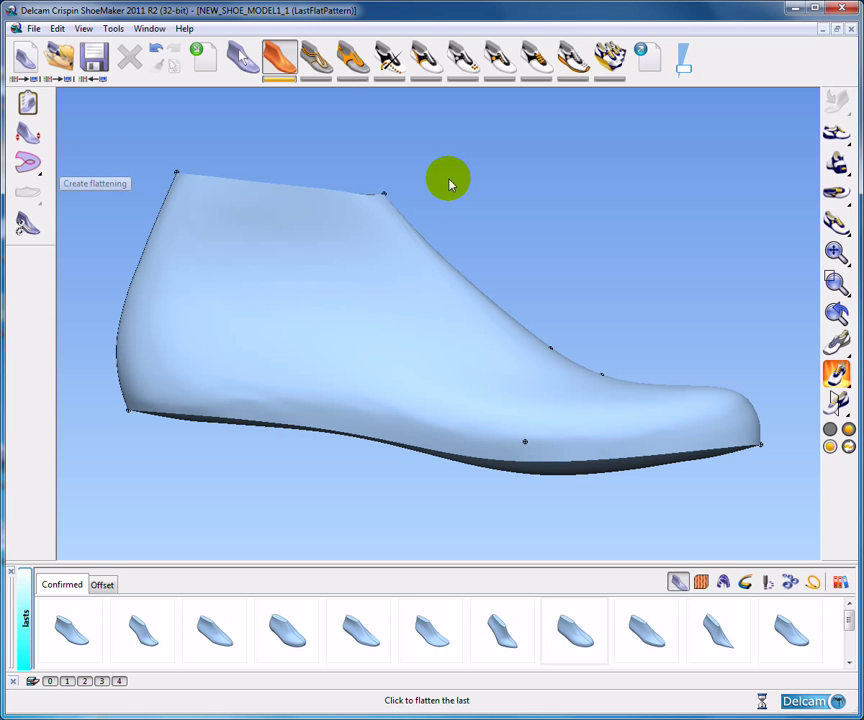
pyautogui.moveTo(139, 75); pyautogui.dragTo(228, 91)
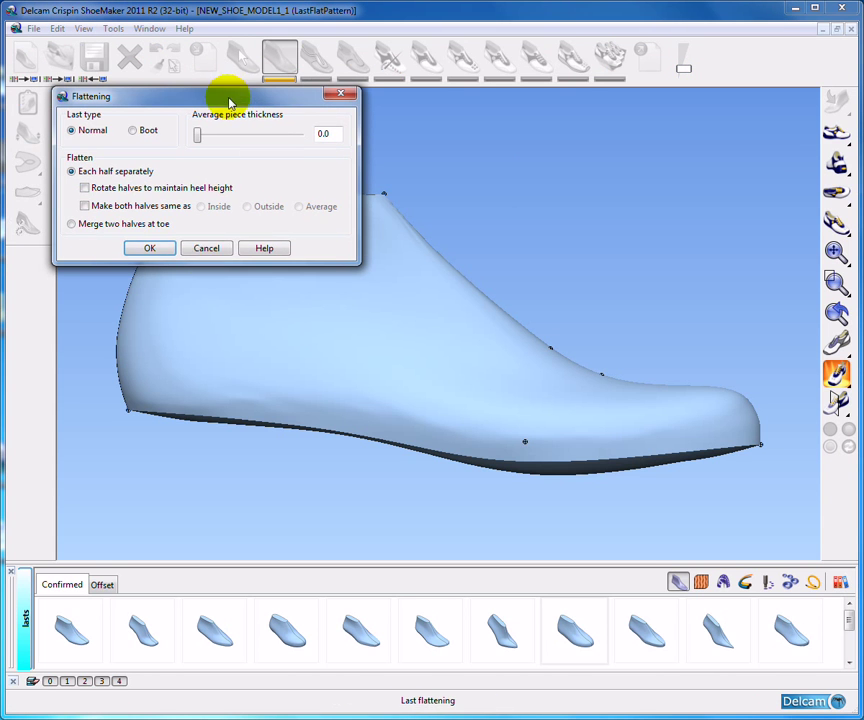
pyautogui.click(511, 245)
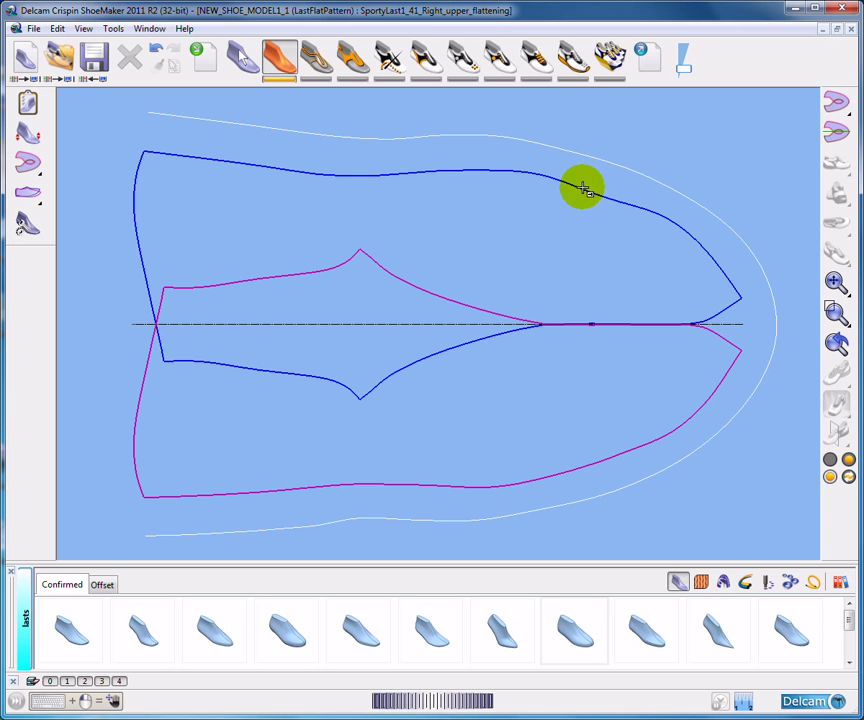
# - Display the sole flattening of the last instead of the upper flattening
pyautogui.click(832, 105)
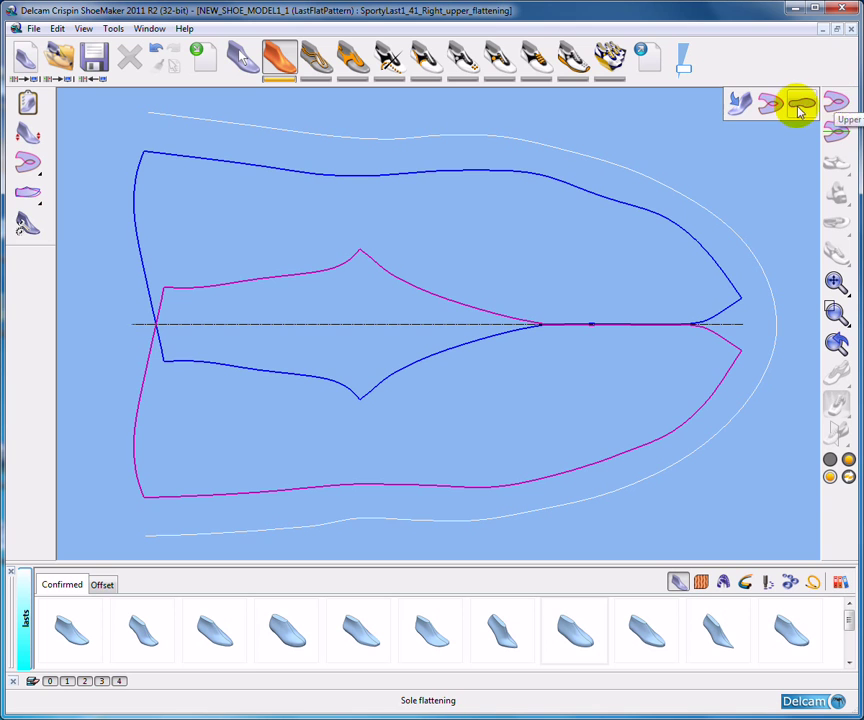
pyautogui.click(803, 106)
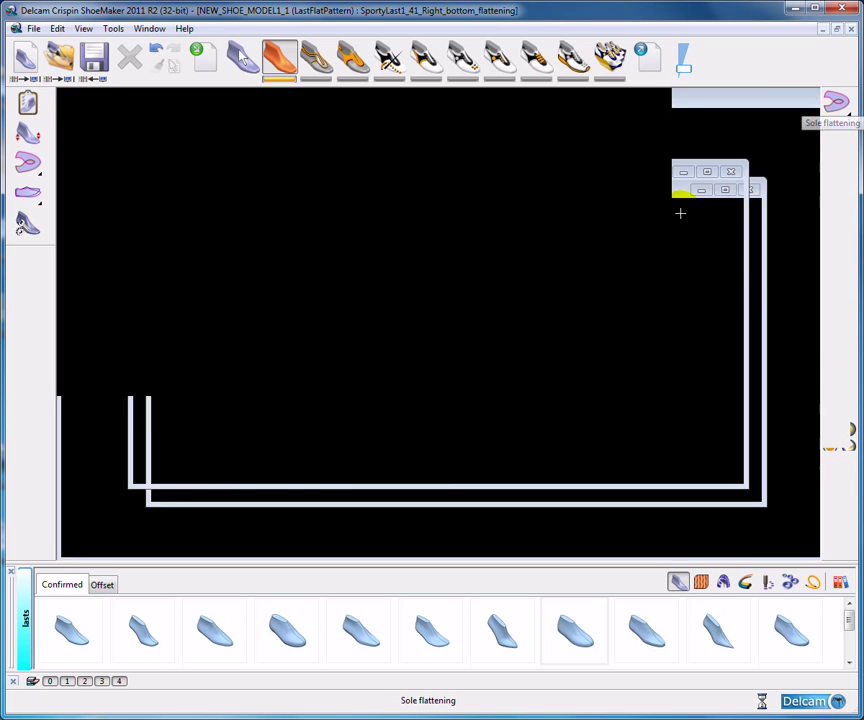
# - Return to the 3D last and switch from it to the upper flattening
pyautogui.click(840, 108)
pyautogui.click(739, 101)
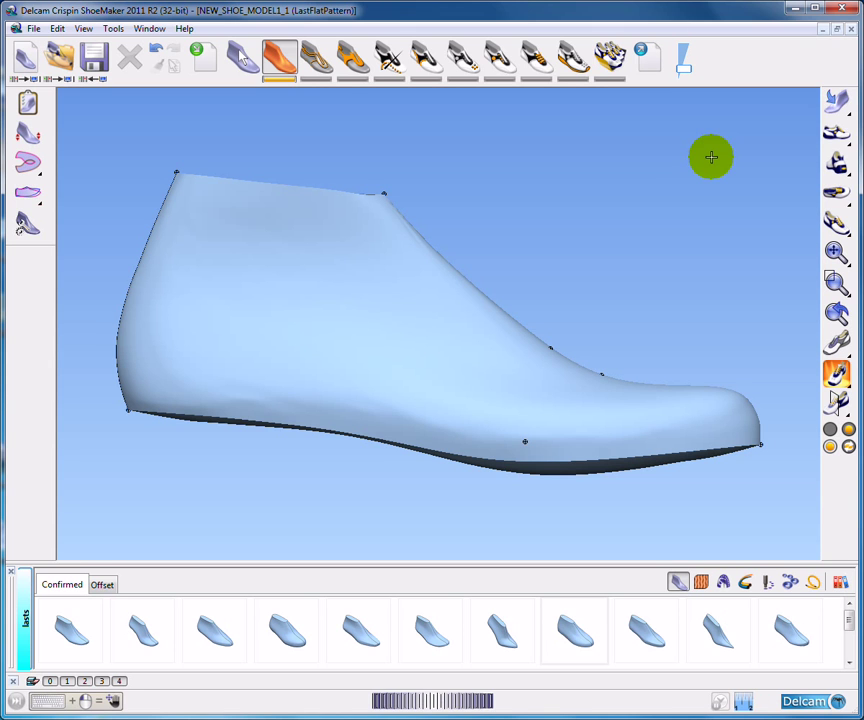
pyautogui.click(835, 95)
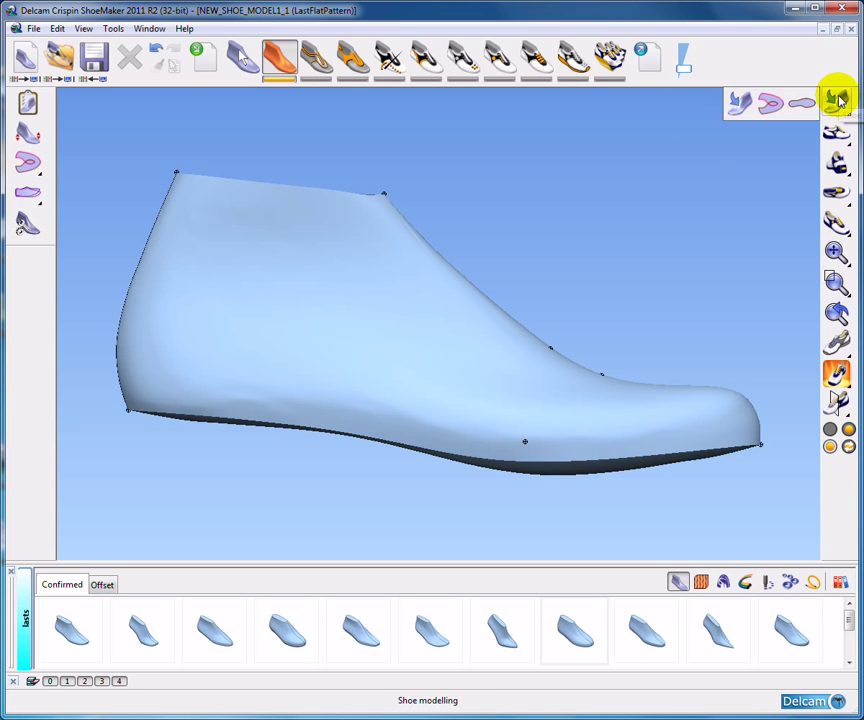
pyautogui.click(771, 97)
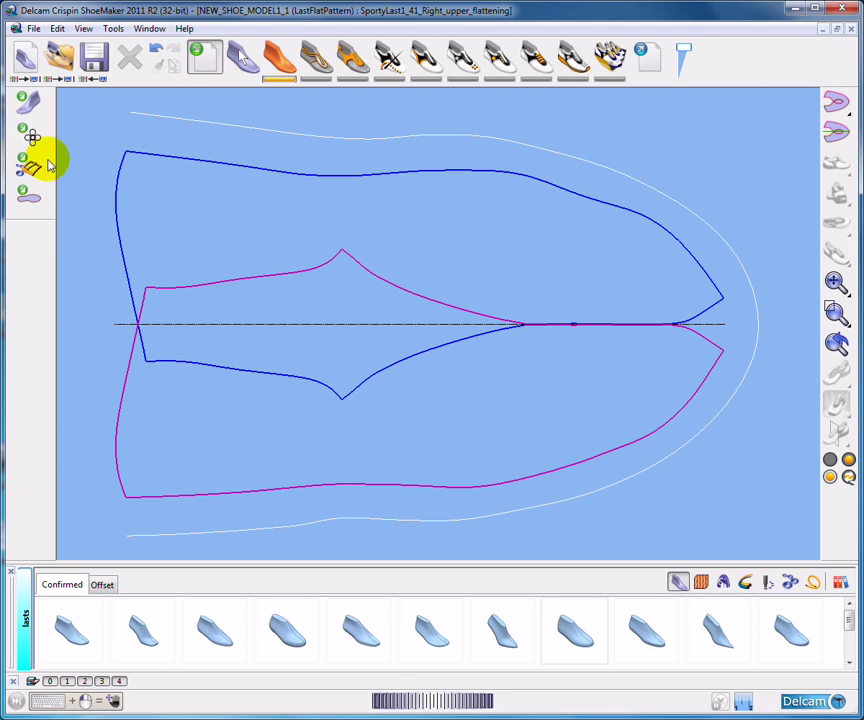
# - Import the pattern file LastFlatPattern.dgk into the upper flattening
pyautogui.click(31, 137)
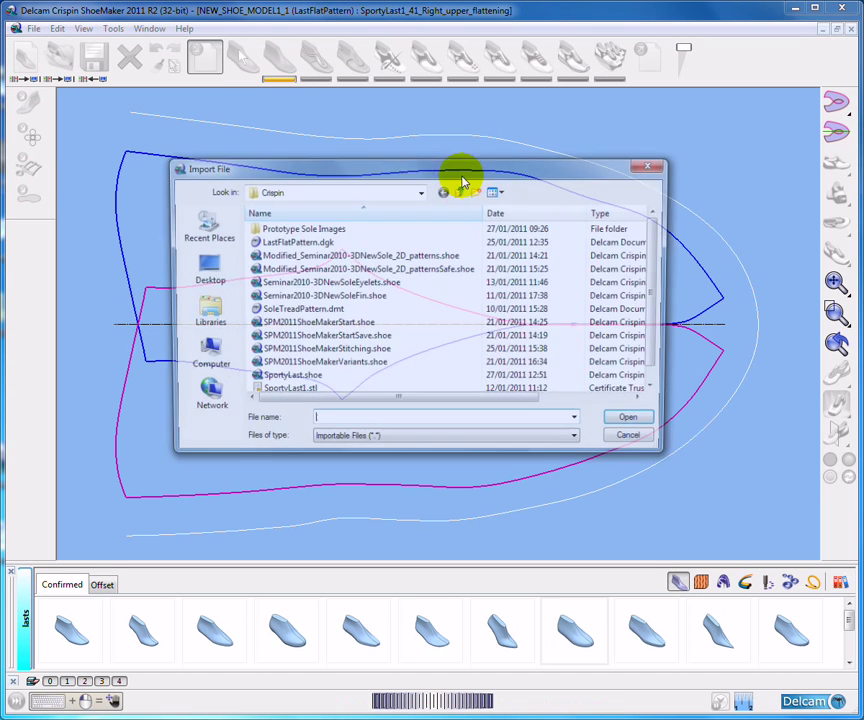
pyautogui.click(315, 243)
pyautogui.click(636, 422)
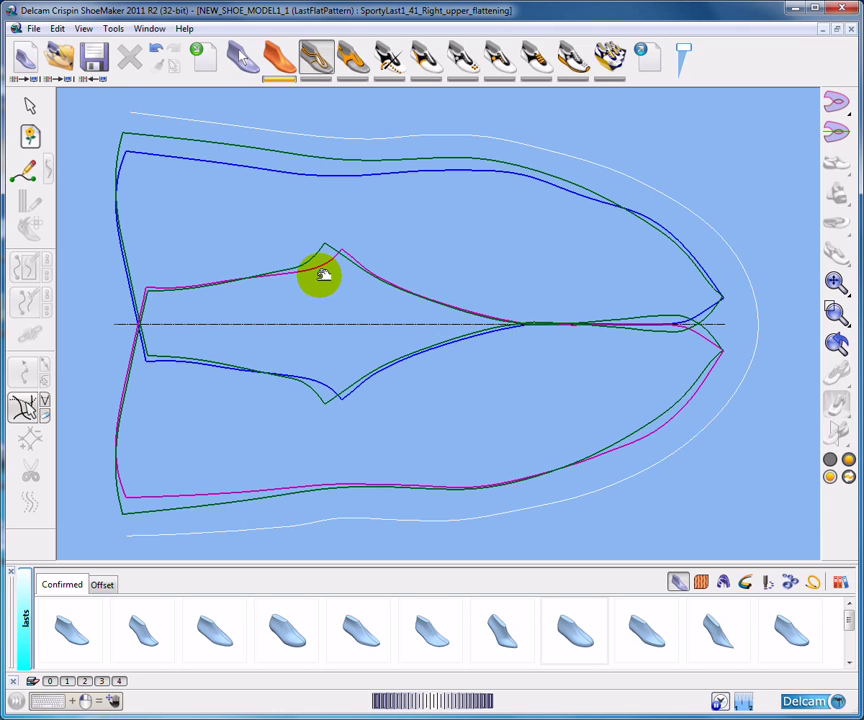
# - Edit the shell and replace its Inner outline with the upper imported pattern outline
pyautogui.click(297, 155)
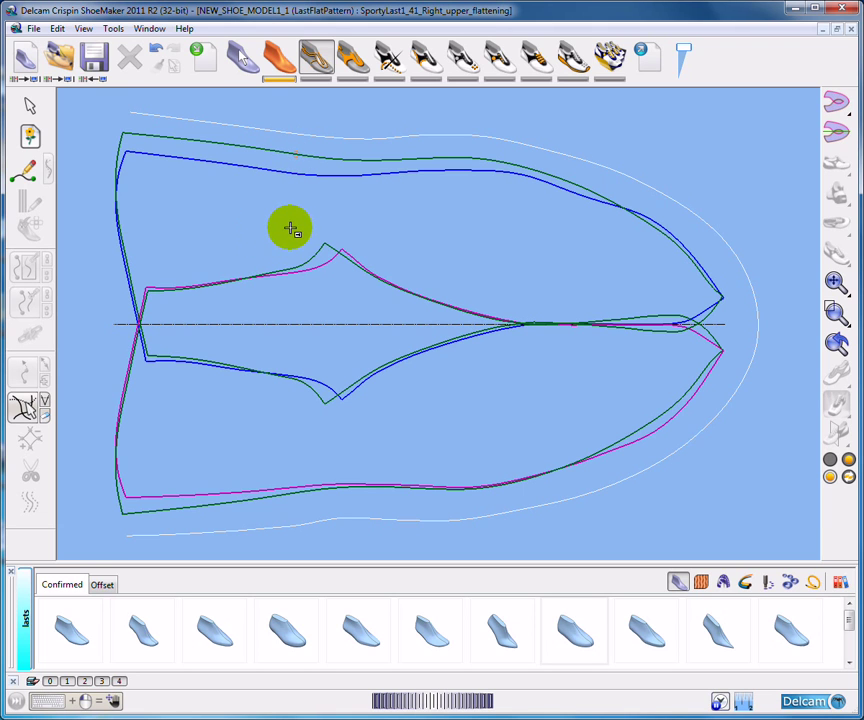
pyautogui.click(277, 58)
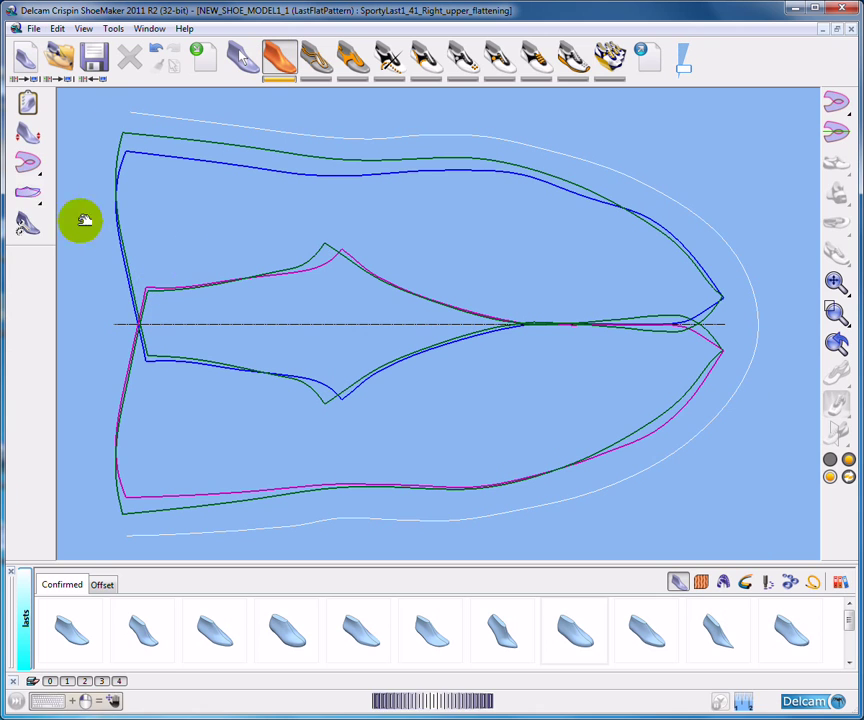
pyautogui.click(40, 203)
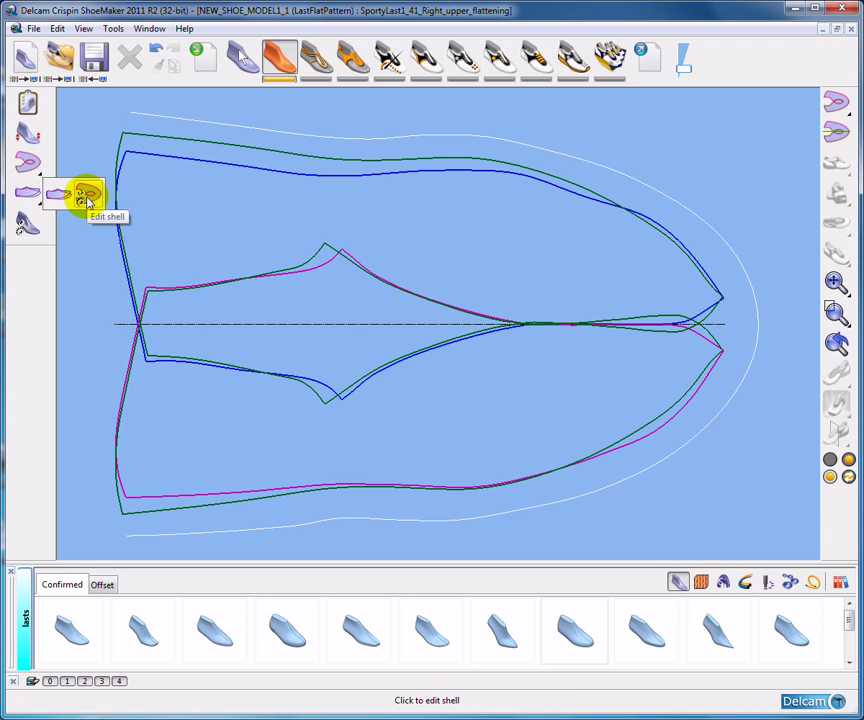
pyautogui.click(89, 198)
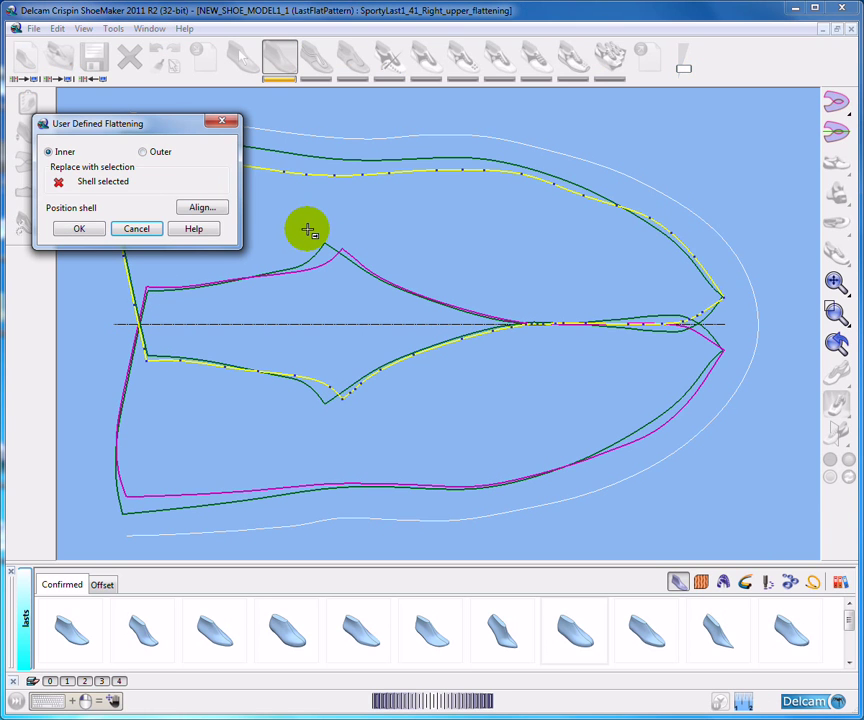
pyautogui.moveTo(341, 230); pyautogui.dragTo(372, 243, button='middle')
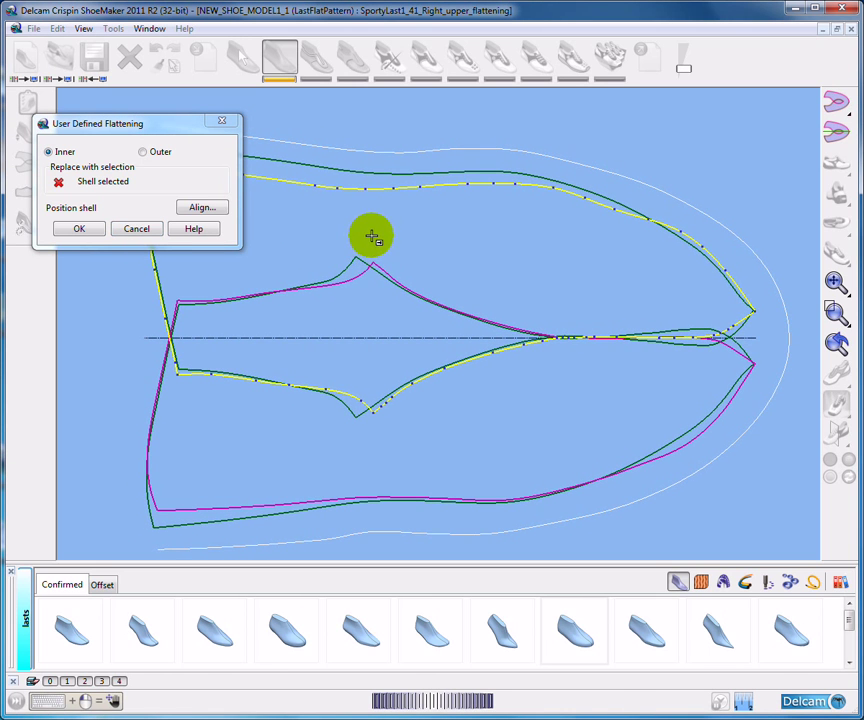
pyautogui.click(352, 167)
pyautogui.click(88, 231)
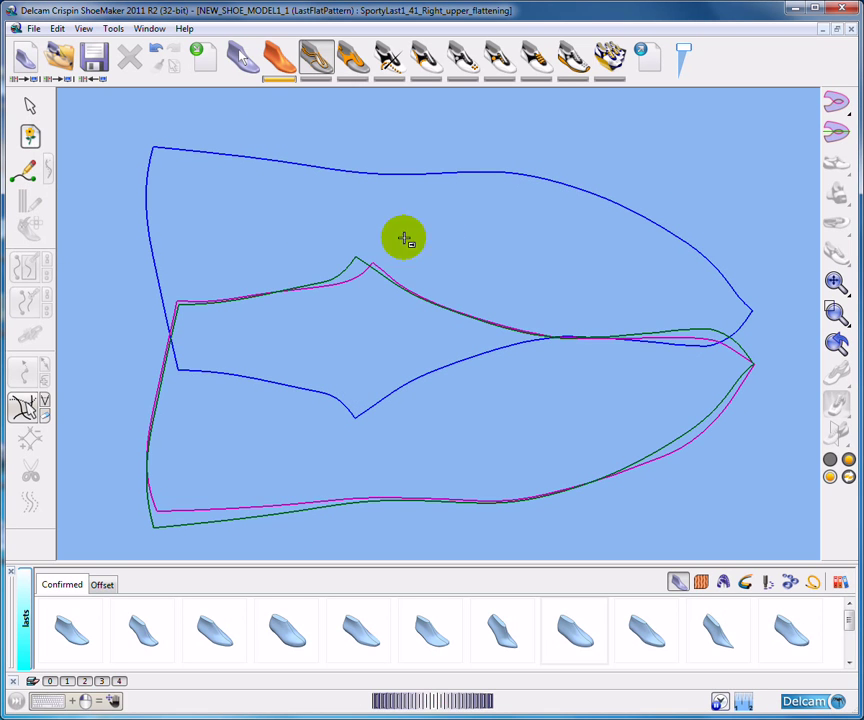
# - Replace the shell's Outer outline with the lower imported pattern outline and return to the 3D last
pyautogui.click(280, 57)
pyautogui.click(36, 196)
pyautogui.click(93, 193)
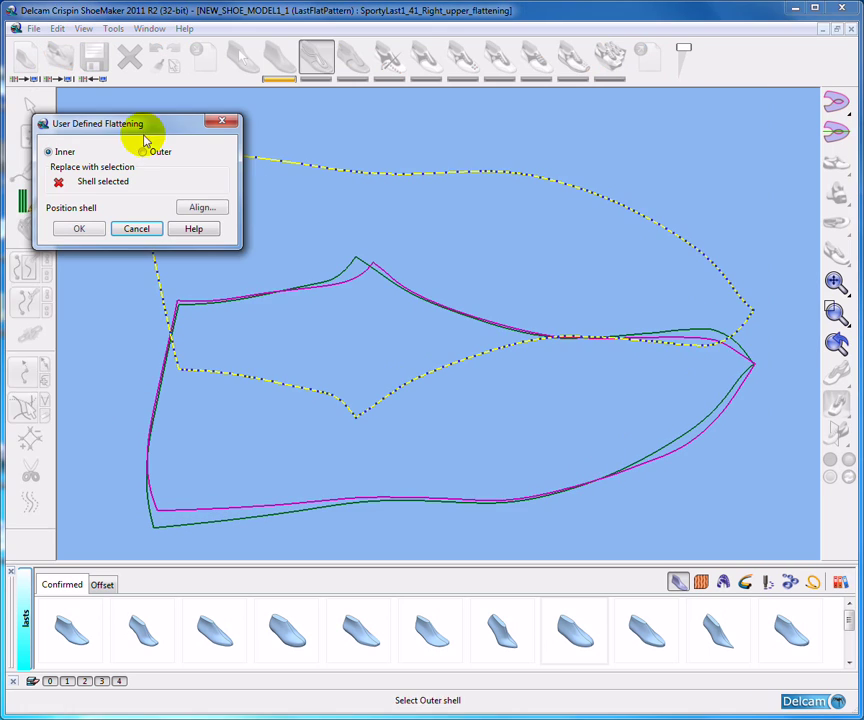
pyautogui.click(143, 152)
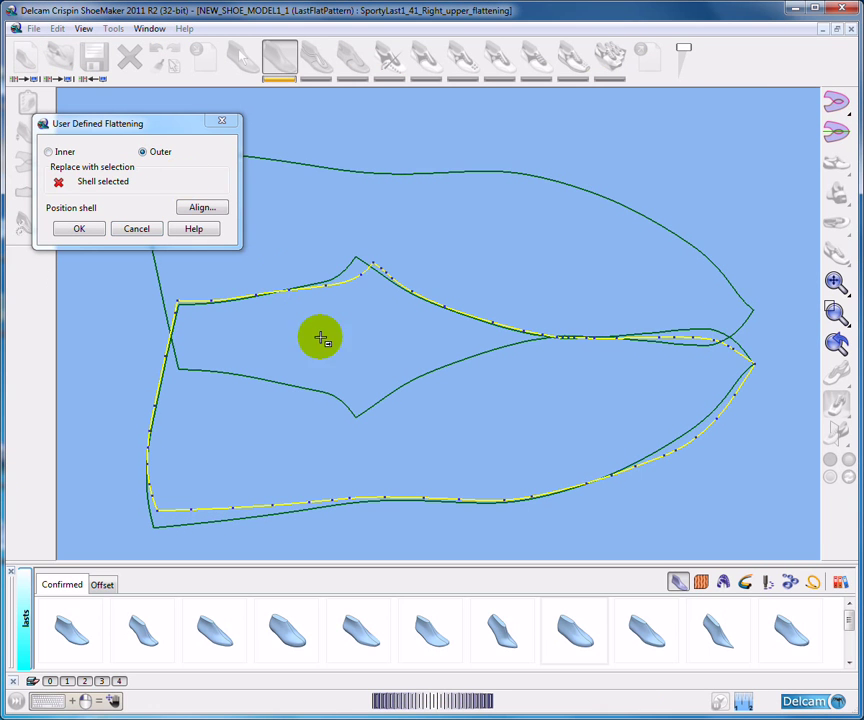
pyautogui.click(347, 270)
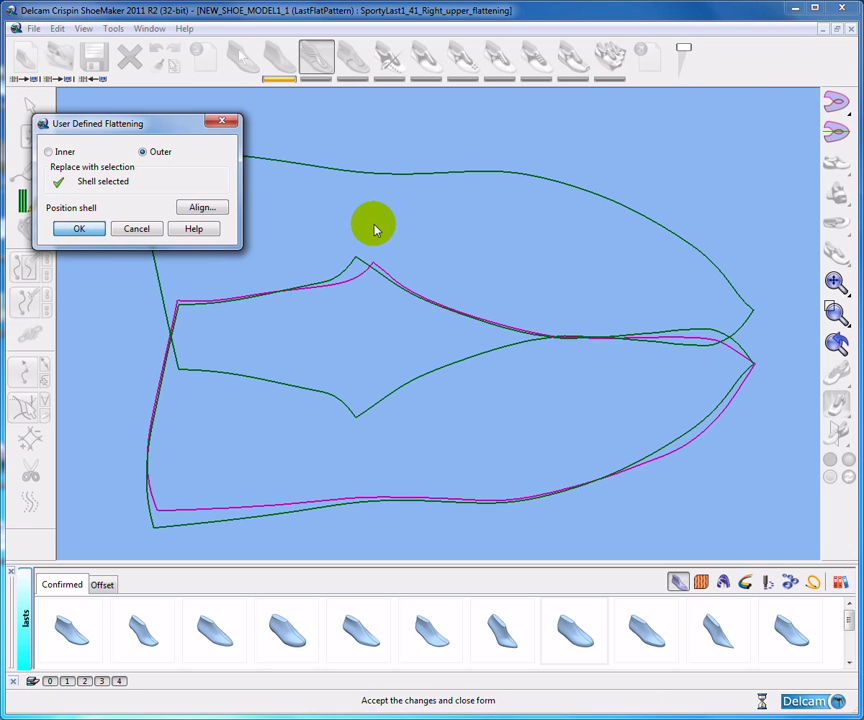
pyautogui.press('Return')
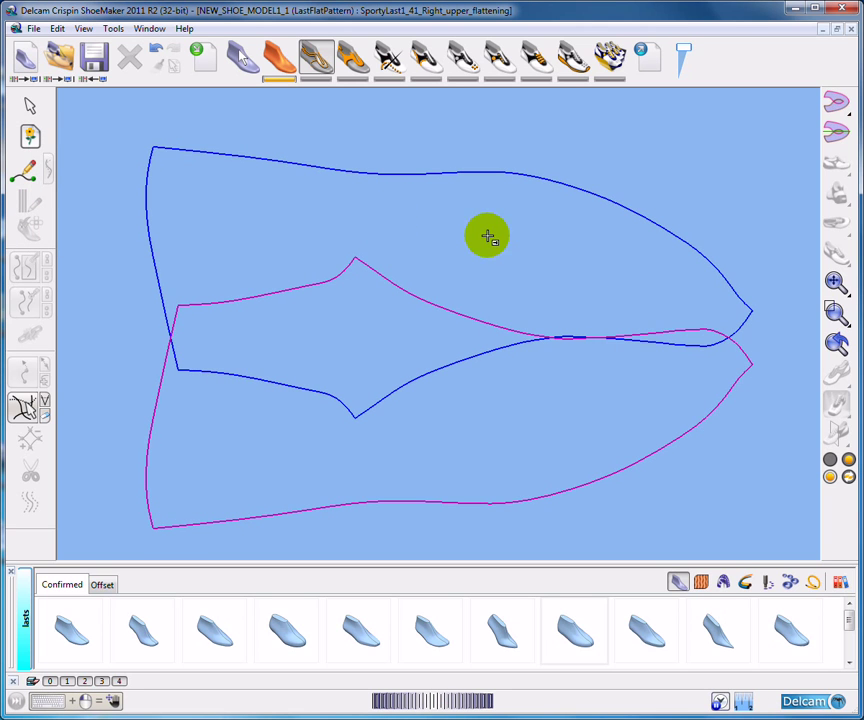
pyautogui.click(835, 101)
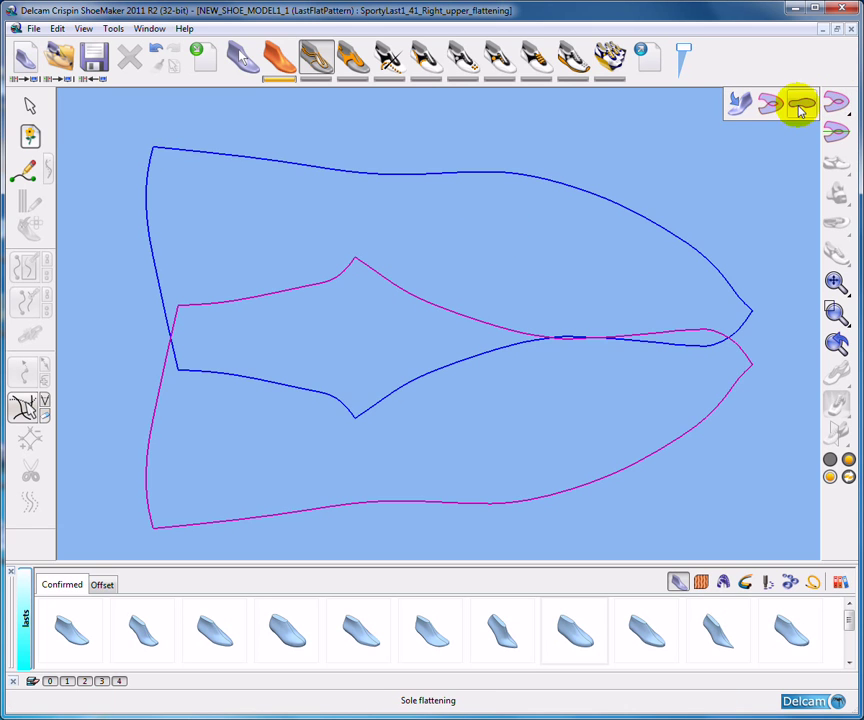
pyautogui.click(737, 103)
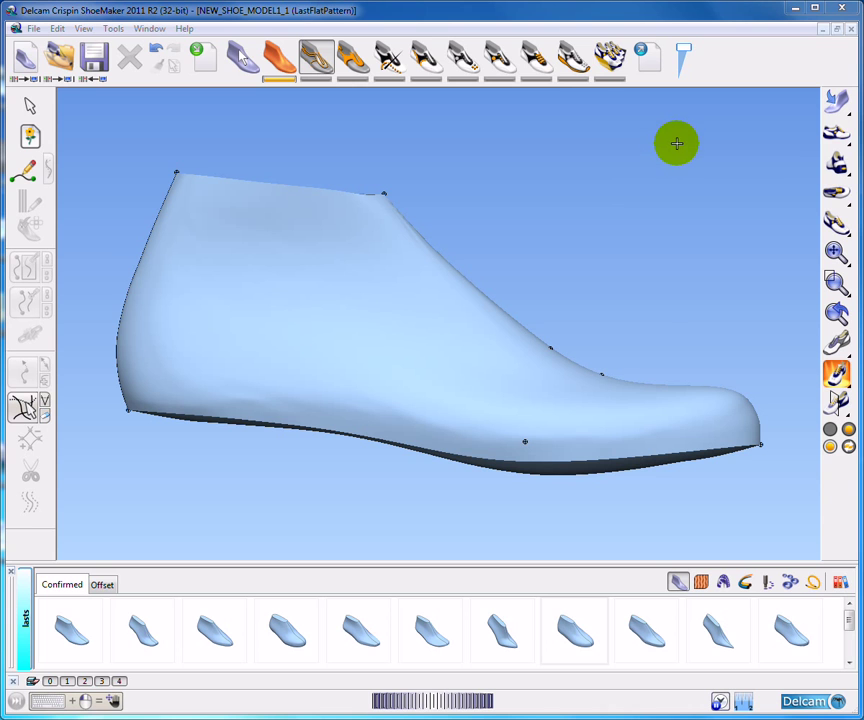
# - Sketch a curved collar style line across the side of the last, from the back heel curve to below the instep
pyautogui.click(24, 173)
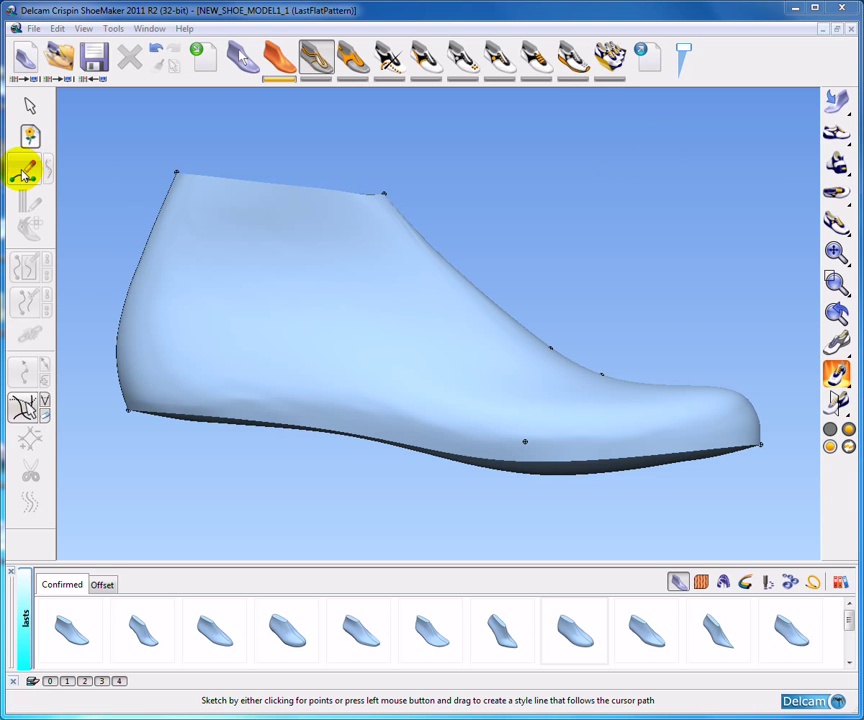
pyautogui.moveTo(206, 260)
pyautogui.mouseDown(button='middle')
pyautogui.moveTo(336, 311)
pyautogui.moveTo(442, 311)
pyautogui.mouseUp(button='middle')
pyautogui.moveTo(358, 328); pyautogui.dragTo(328, 276, button='middle')
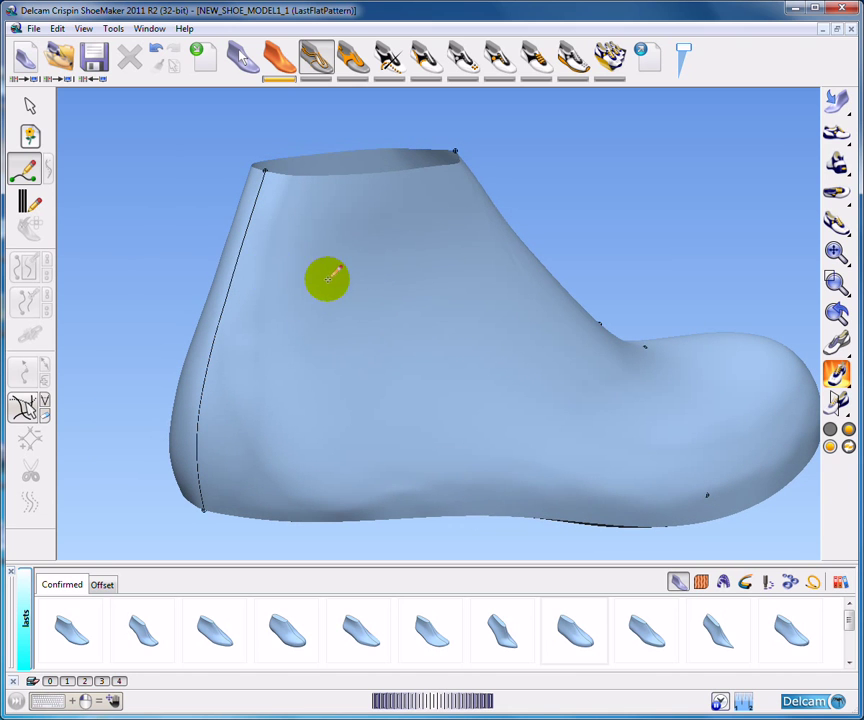
pyautogui.click(241, 264)
pyautogui.scroll(3, 416, 318)
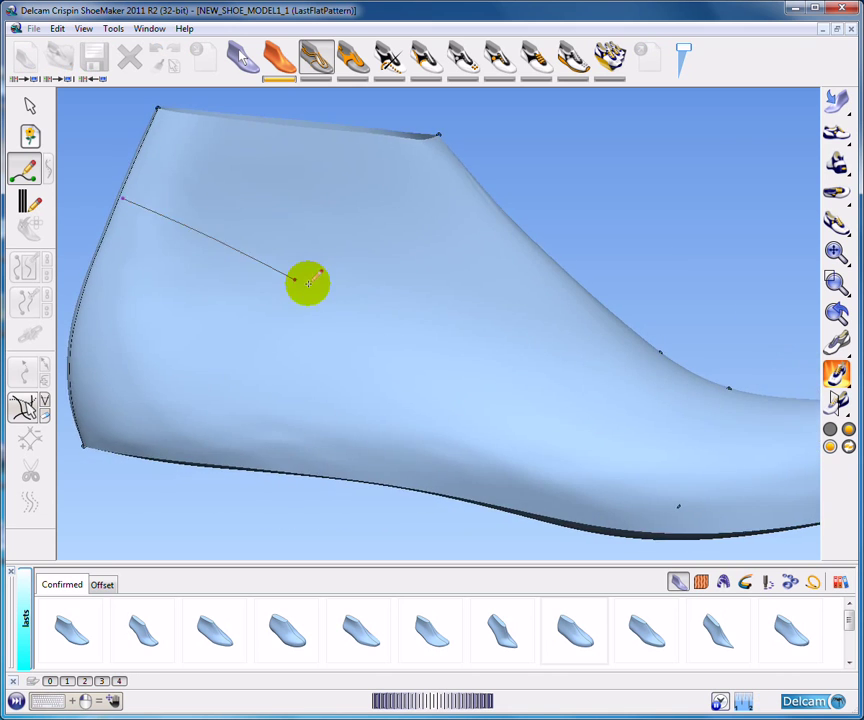
pyautogui.scroll(-1, 308, 279)
pyautogui.click(318, 287)
pyautogui.click(430, 284)
pyautogui.click(519, 287)
pyautogui.moveTo(519, 288); pyautogui.dragTo(455, 250, button='middle')
pyautogui.click(391, 314)
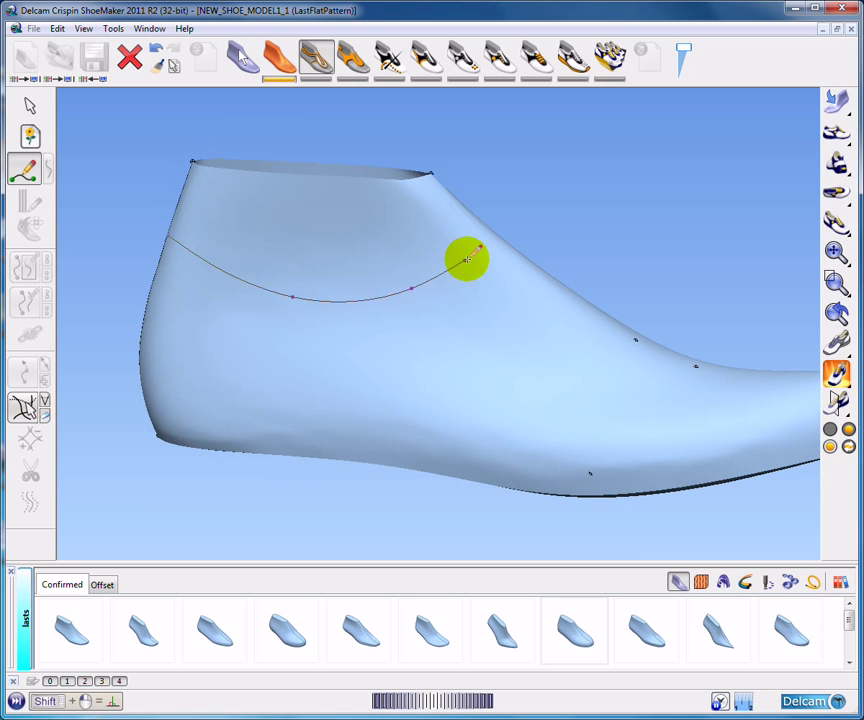
pyautogui.doubleClick(468, 260)
# - Sketch a facing style line from the front end of the collar line down the forefoot, curving up towards the centre near the toe
pyautogui.moveTo(585, 357); pyautogui.dragTo(492, 257, button='middle')
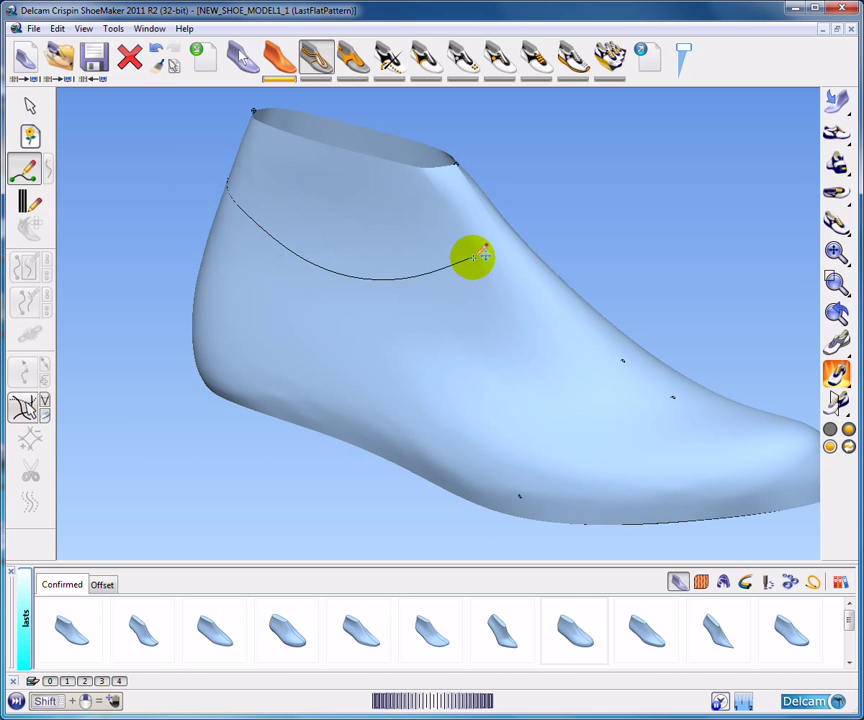
pyautogui.moveTo(538, 328)
pyautogui.mouseDown(button='middle')
pyautogui.moveTo(515, 312)
pyautogui.moveTo(530, 348)
pyautogui.mouseUp(button='middle')
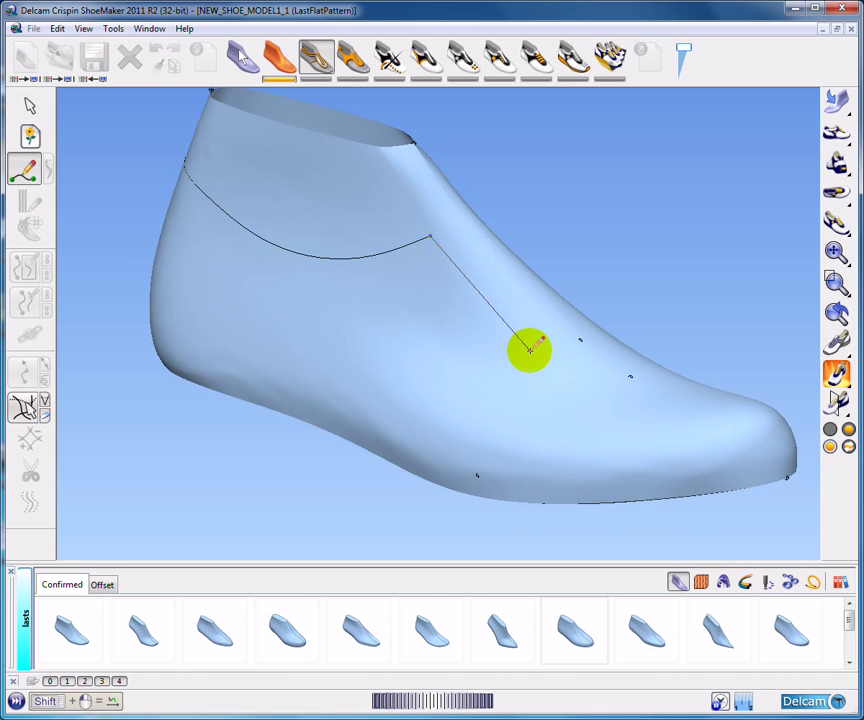
pyautogui.click(530, 350)
pyautogui.click(580, 395)
pyautogui.click(609, 403)
pyautogui.click(646, 386)
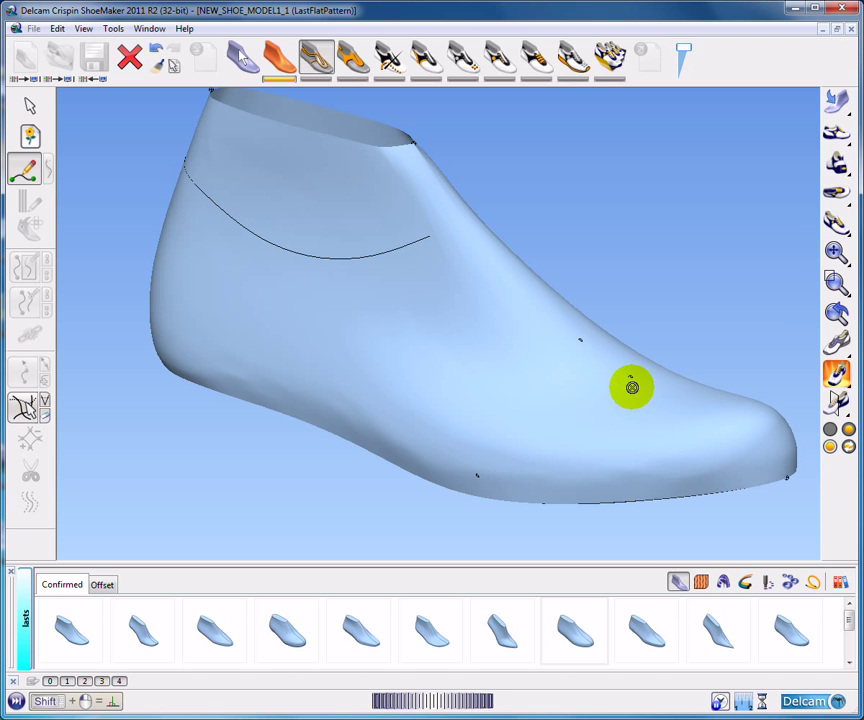
pyautogui.rightClick(630, 386)
# - Draw a short curved style line from the front part of the collar line up to the instep
pyautogui.moveTo(422, 325); pyautogui.dragTo(421, 358, button='middle')
pyautogui.keyDown('shift'); pyautogui.moveTo(477, 348); pyautogui.dragTo(455, 415, button='middle'); pyautogui.keyUp('shift')
pyautogui.scroll(3, 478, 407)
pyautogui.moveTo(407, 299); pyautogui.dragTo(424, 343, button='middle')
pyautogui.scroll(-3, 424, 343)
# - Select the collar line and reshape it by moving its rear middle point slightly up towards the heel
pyautogui.click(30, 107)
pyautogui.moveTo(310, 362); pyautogui.dragTo(431, 348, button='middle')
pyautogui.click(426, 363)
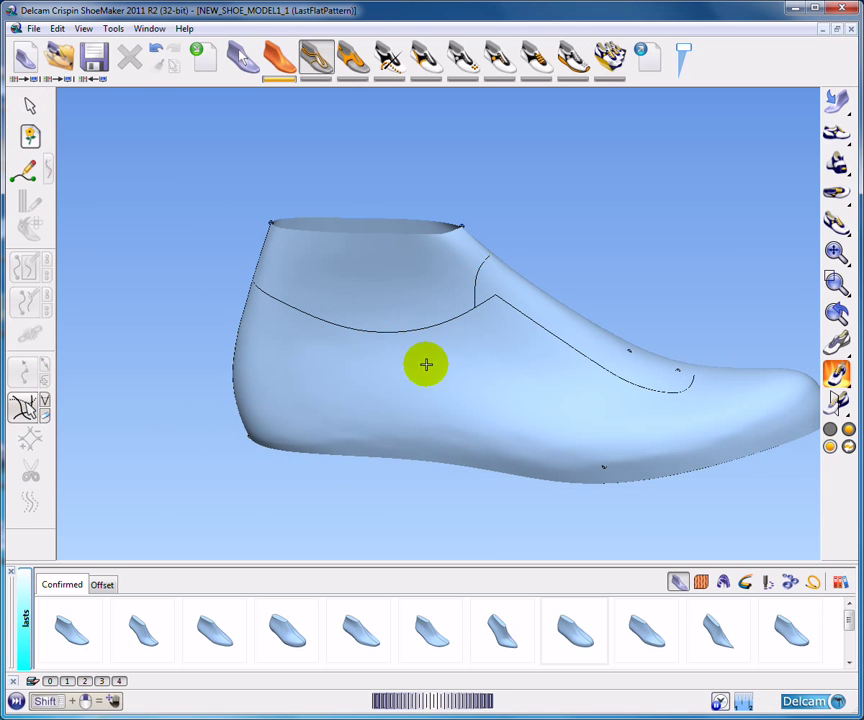
pyautogui.click(387, 331)
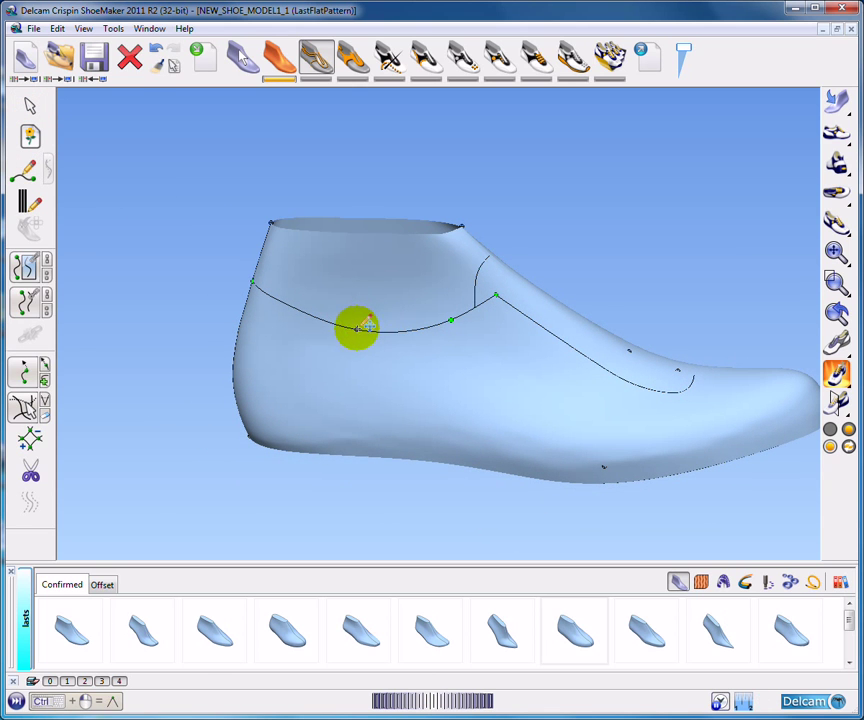
pyautogui.moveTo(356, 328)
pyautogui.mouseDown()
pyautogui.moveTo(324, 363)
pyautogui.moveTo(349, 322)
pyautogui.mouseUp()
# - Add the facing line and the short instep line to the selection and delete all three style lines
pyautogui.moveTo(530, 374); pyautogui.dragTo(448, 390, button='middle')
pyautogui.keyDown('shift'); pyautogui.click(508, 353); pyautogui.keyUp('shift')
pyautogui.keyDown('shift'); pyautogui.click(441, 294); pyautogui.keyUp('shift')
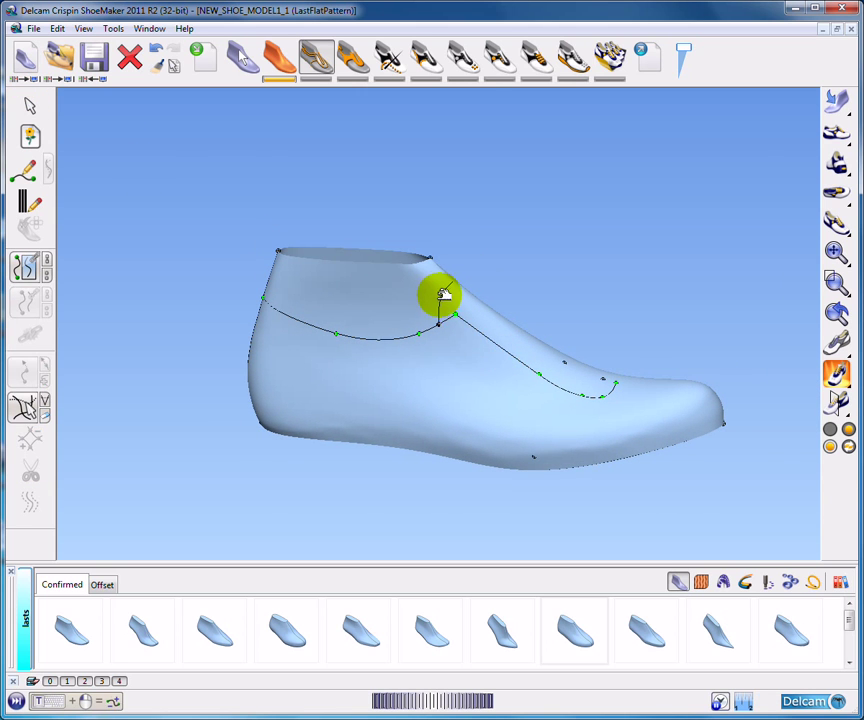
pyautogui.click(129, 56)
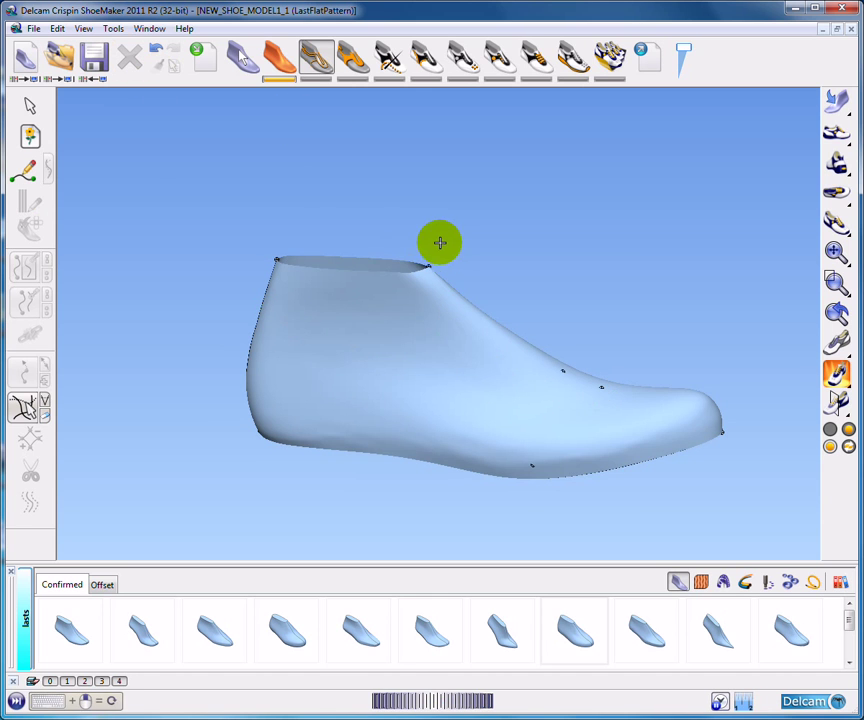
# - Show the last from the side and load the image ShoeDesign2.bmp over it
pyautogui.keyDown('shift'); pyautogui.scroll(5, 430, 246); pyautogui.keyUp('shift')
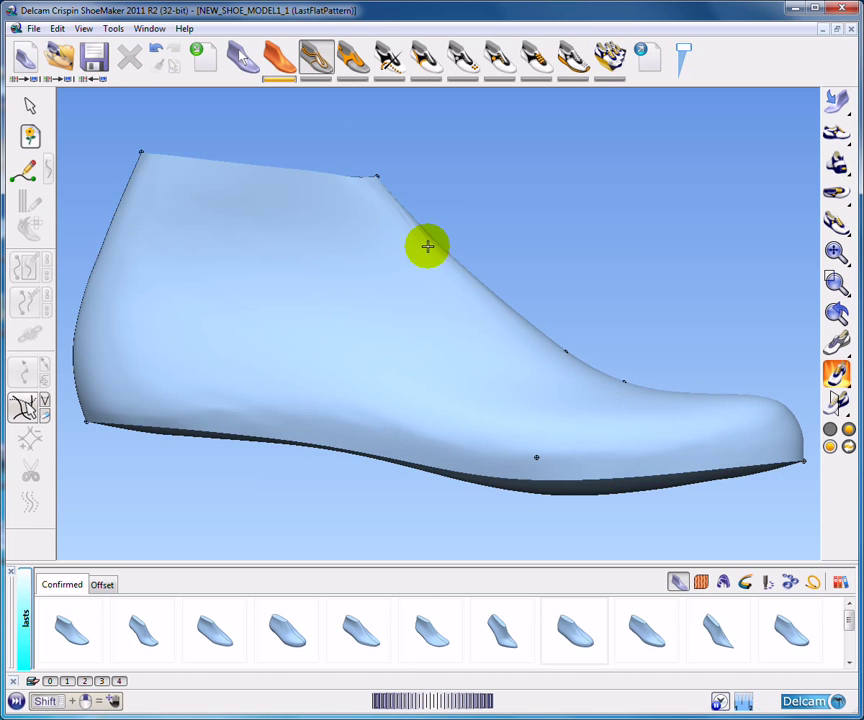
pyautogui.keyDown('shift'); pyautogui.scroll(-1, 427, 246); pyautogui.keyUp('shift')
pyautogui.click(31, 135)
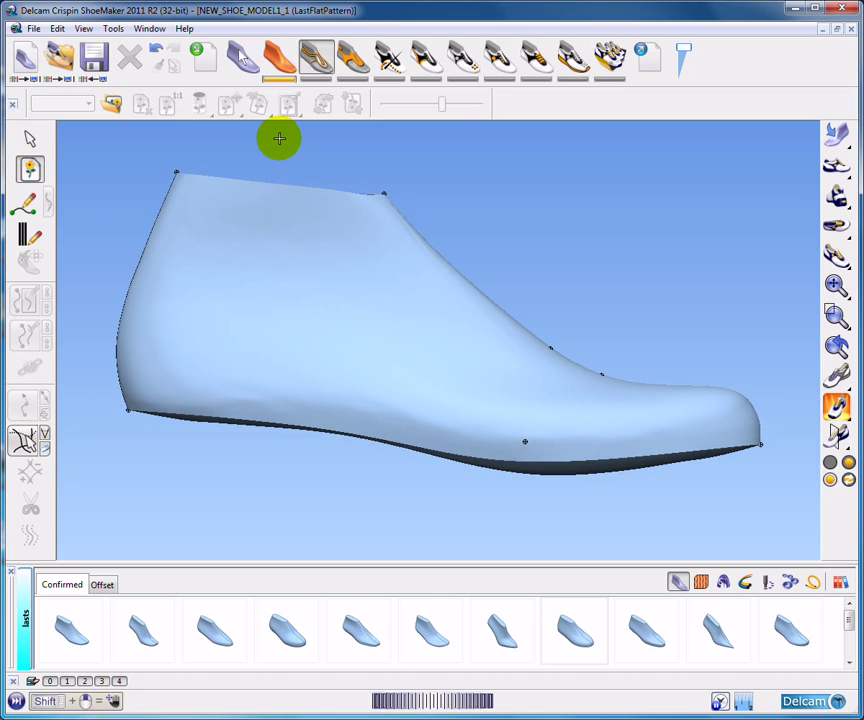
pyautogui.click(113, 103)
pyautogui.click(290, 243)
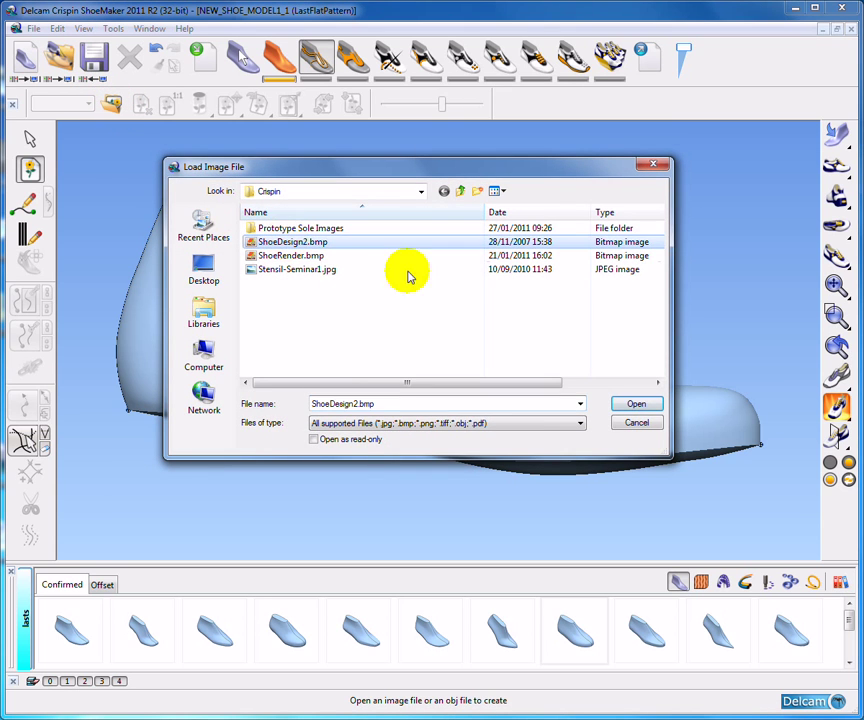
pyautogui.click(645, 403)
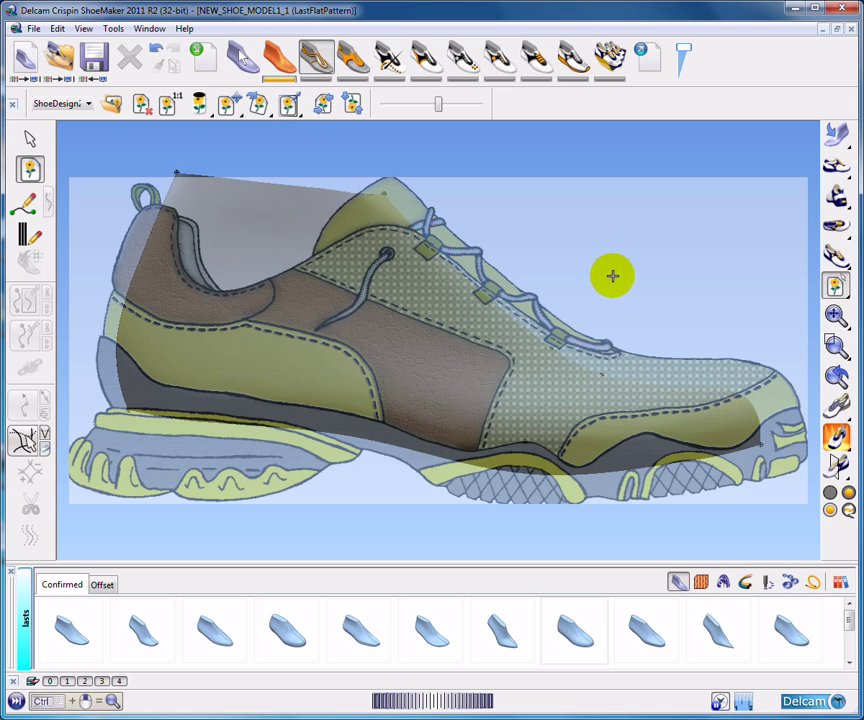
# - Scale and position the last in the view so that it lines up with the shoe upper in the image
pyautogui.scroll(-4, 603, 261)
pyautogui.scroll(7, 604, 260)
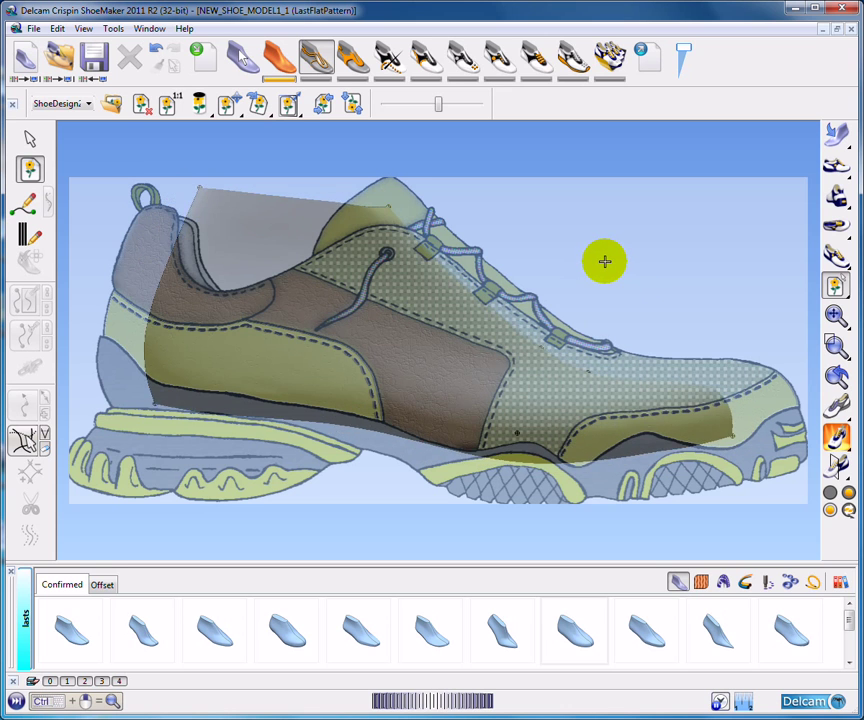
pyautogui.keyDown('shift'); pyautogui.moveTo(618, 276); pyautogui.dragTo(636, 264, button='middle'); pyautogui.keyUp('shift')
pyautogui.scroll(1, 636, 264)
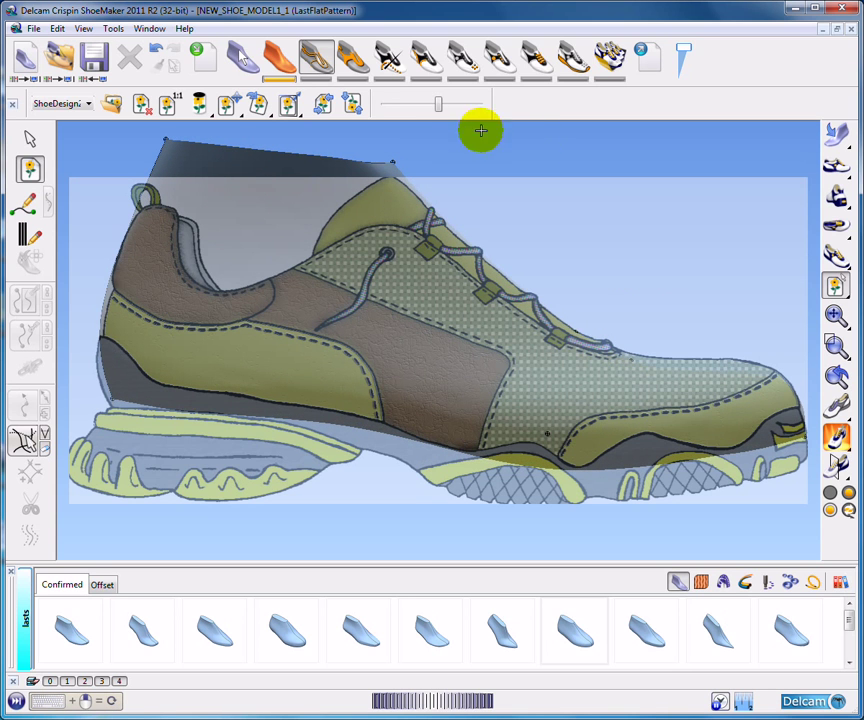
# - Make the overlaid shoe image more transparent and scale it down slightly to match the last's outline
pyautogui.moveTo(439, 105); pyautogui.dragTo(466, 104)
pyautogui.moveTo(287, 104); pyautogui.dragTo(287, 226)
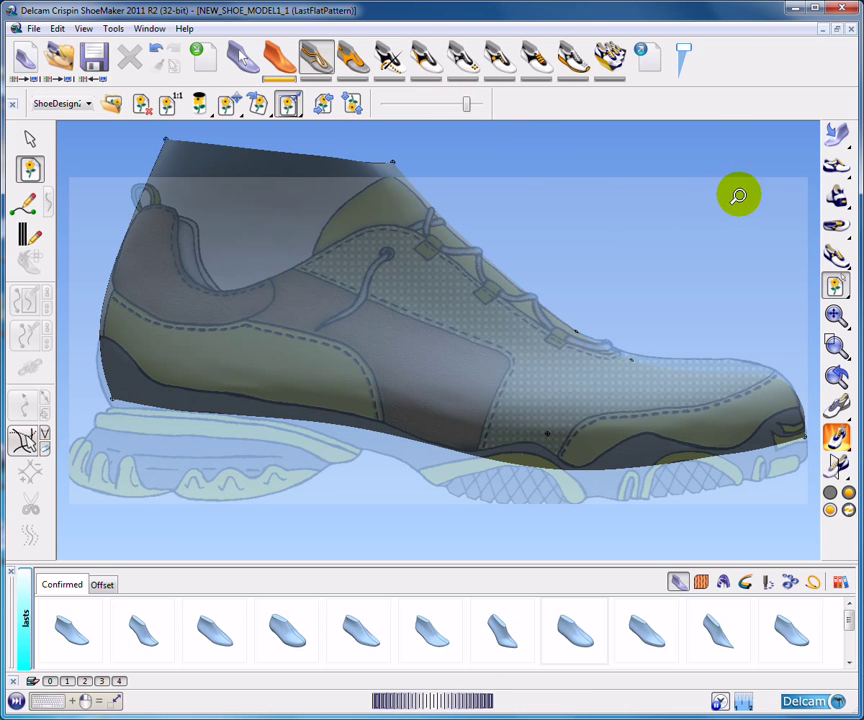
pyautogui.moveTo(760, 204)
pyautogui.mouseDown()
pyautogui.moveTo(770, 195)
pyautogui.moveTo(750, 207)
pyautogui.mouseUp()
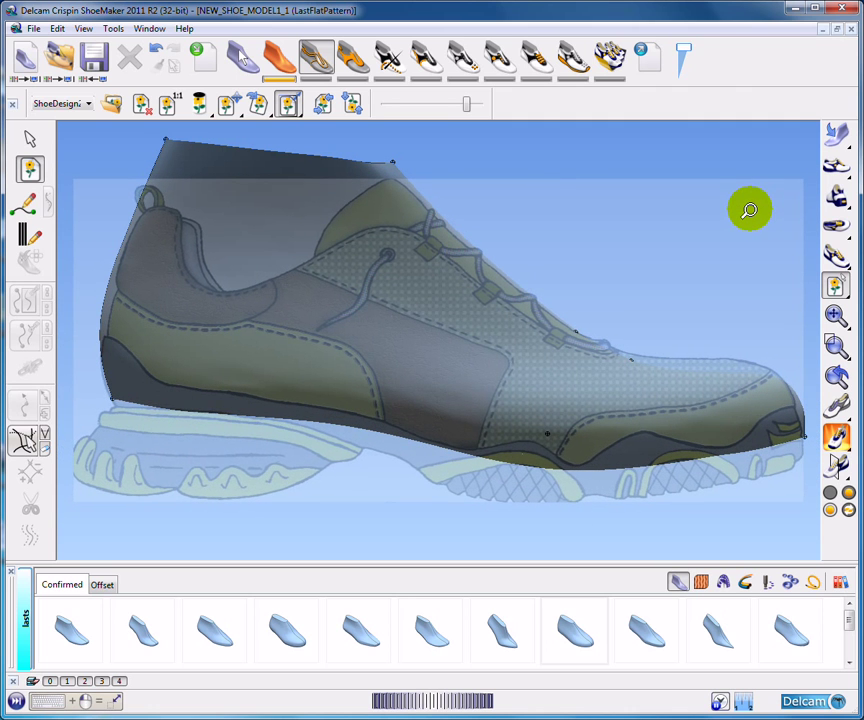
pyautogui.click(29, 140)
# - Examine the image's alignment with the last at several zoom levels and after rotating the model, and return to the first stencil view
pyautogui.scroll(-3, 609, 258)
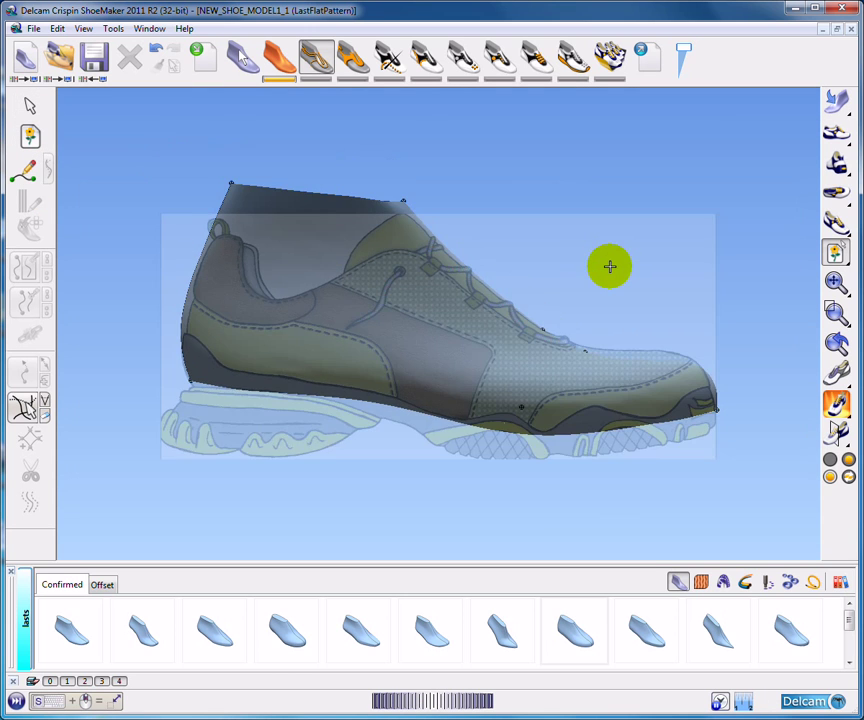
pyautogui.scroll(3, 609, 262)
pyautogui.scroll(-4, 609, 265)
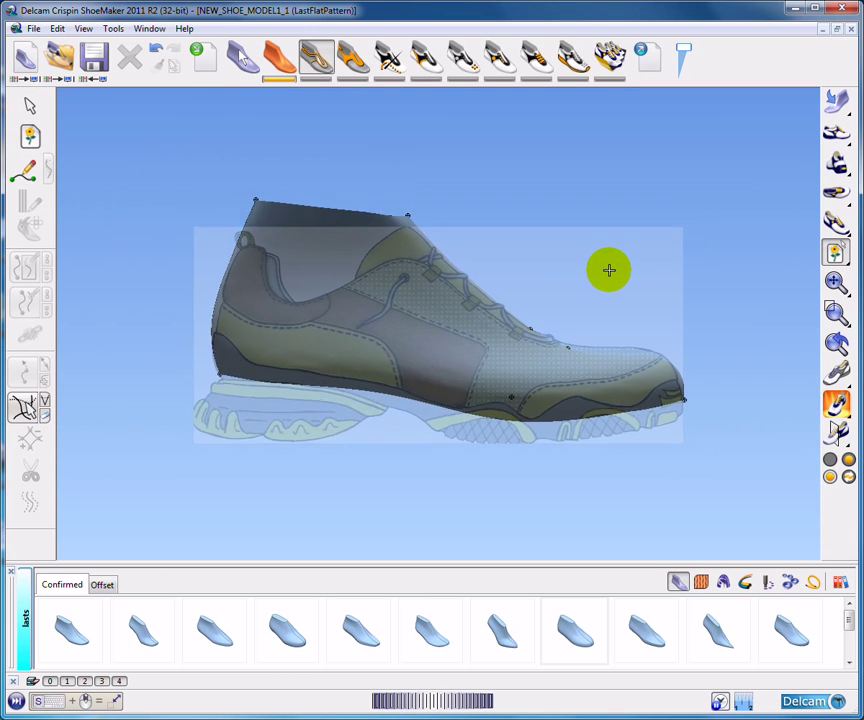
pyautogui.scroll(3, 609, 272)
pyautogui.scroll(-3, 609, 272)
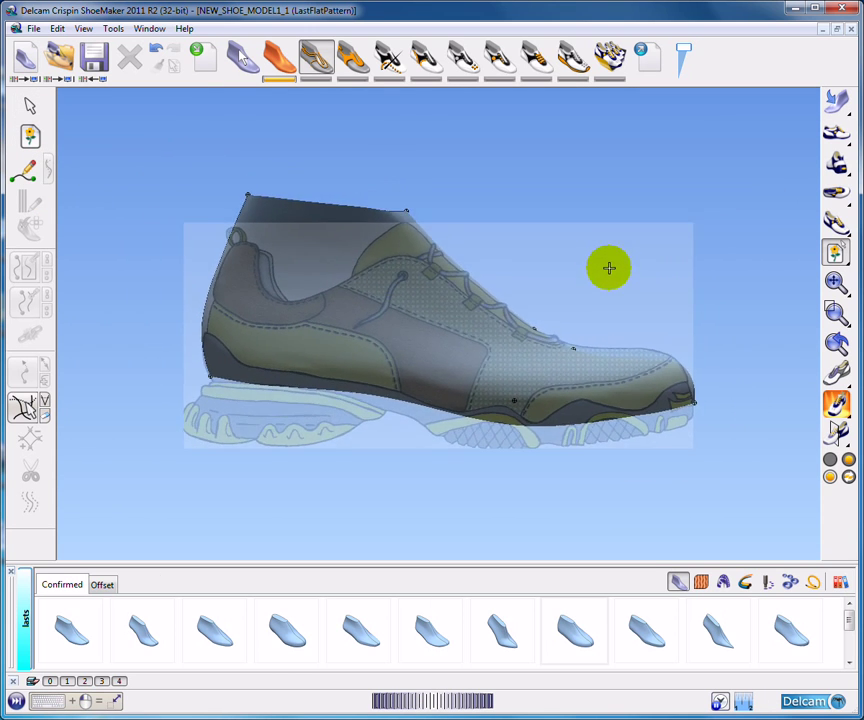
pyautogui.scroll(3, 608, 272)
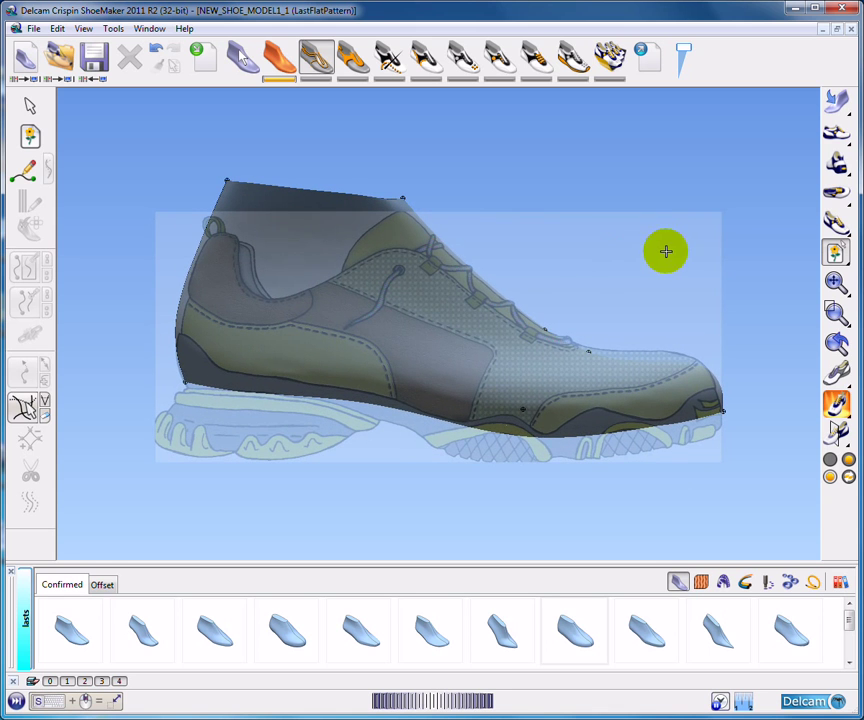
pyautogui.press('s')
pyautogui.moveTo(659, 252); pyautogui.dragTo(622, 248, button='middle')
pyautogui.click(838, 256)
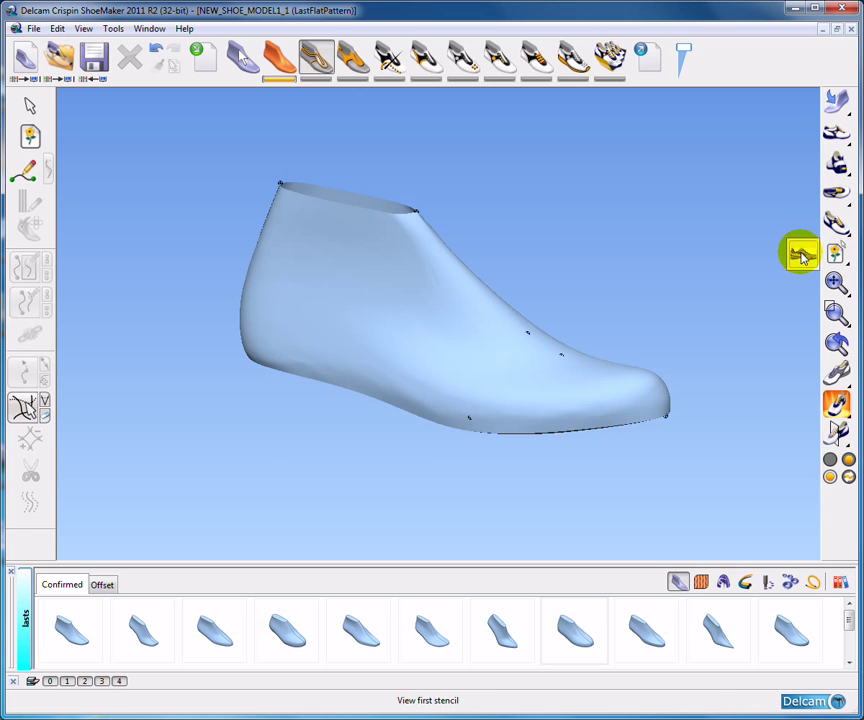
# - Trace a new style line over the image from the heel tab along the collar's top and down its rear edge
pyautogui.click(24, 170)
pyautogui.keyDown('shift'); pyautogui.moveTo(299, 270); pyautogui.dragTo(455, 305, button='middle'); pyautogui.keyUp('shift')
pyautogui.scroll(6, 455, 305)
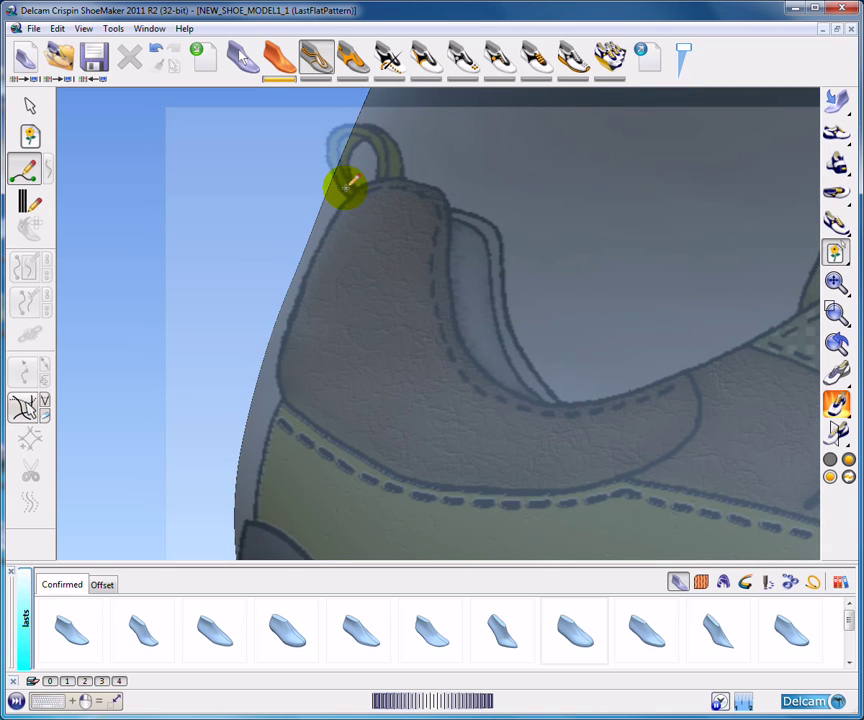
pyautogui.click(394, 183)
pyautogui.click(439, 188)
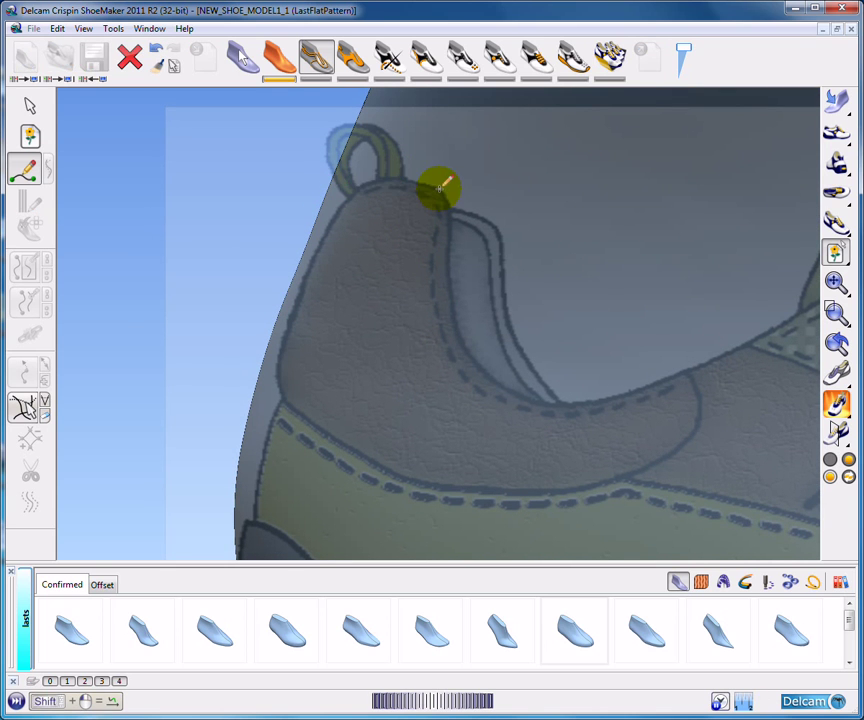
pyautogui.click(446, 209)
pyautogui.click(453, 242)
pyautogui.moveTo(475, 285); pyautogui.dragTo(466, 246, button='middle')
pyautogui.click(444, 269)
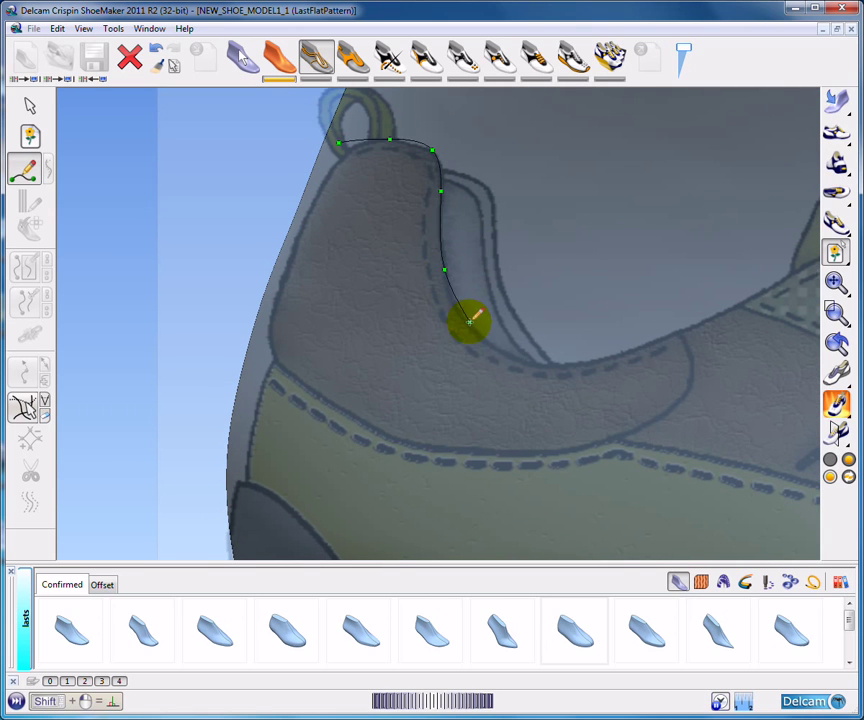
pyautogui.click(470, 323)
# - Extend the style line along the bottom of the collar opening and over the upper edge of the lacing panel, and finish it
pyautogui.moveTo(540, 347); pyautogui.dragTo(428, 314, button='middle')
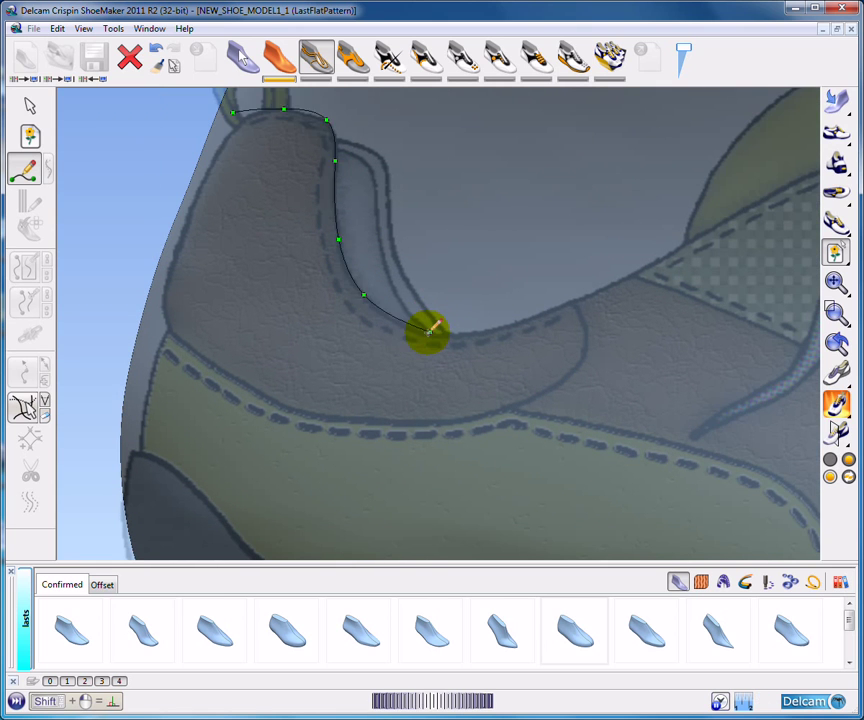
pyautogui.click(427, 333)
pyautogui.click(588, 273)
pyautogui.moveTo(588, 273); pyautogui.dragTo(341, 335, button='middle')
pyautogui.click(388, 336)
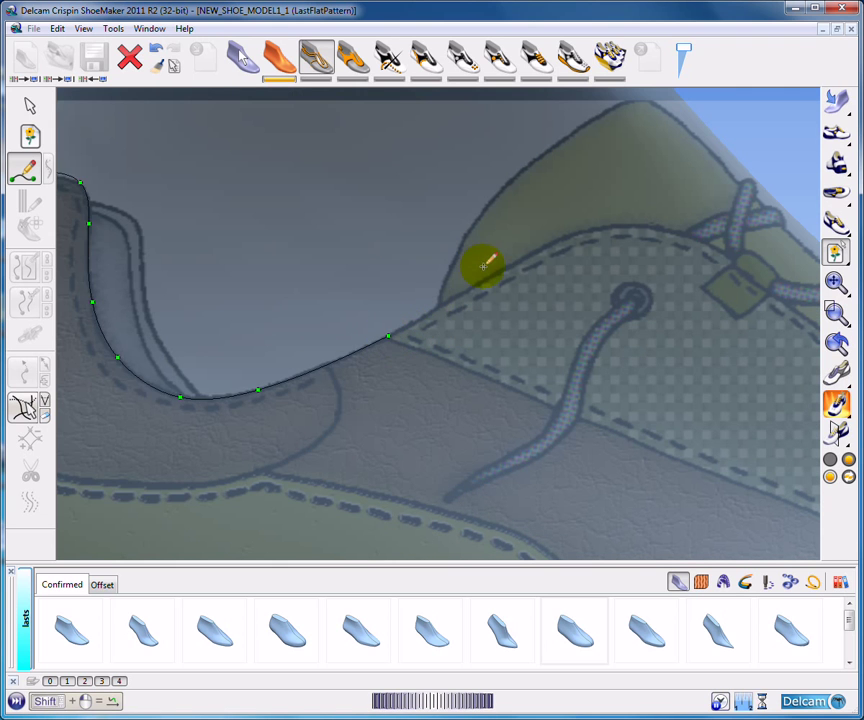
pyautogui.click(505, 270)
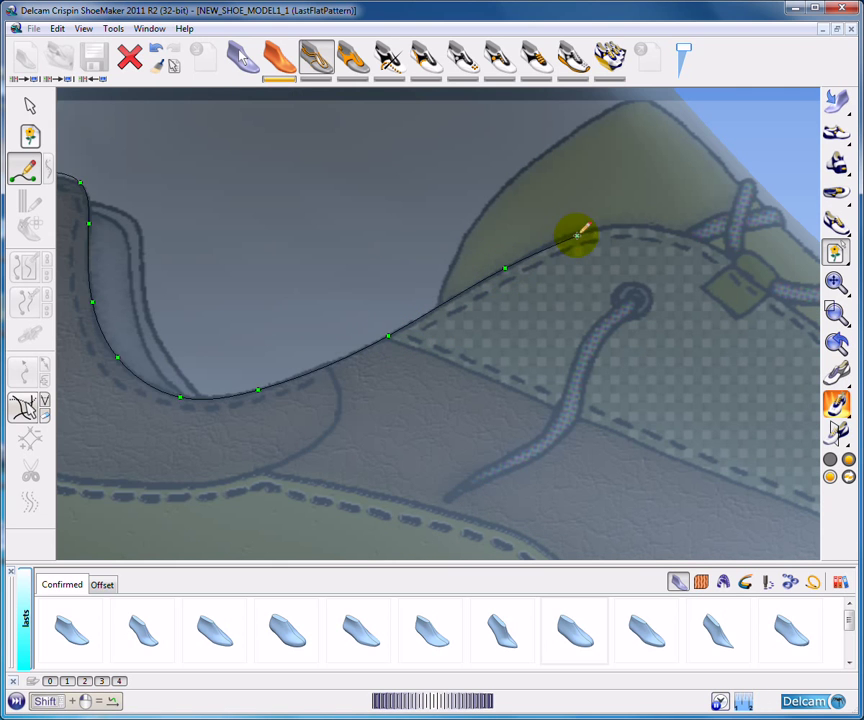
pyautogui.click(578, 234)
pyautogui.moveTo(663, 228)
pyautogui.keyDown('shift'); pyautogui.mouseDown(button='middle')
pyautogui.moveTo(505, 231)
pyautogui.moveTo(413, 208)
pyautogui.mouseUp(button='middle'); pyautogui.keyUp('shift')
pyautogui.click(30, 106)
pyautogui.click(318, 221)
# - Inspect the traced collar line on the rotated last, select it and delete it
pyautogui.scroll(-4, 347, 290)
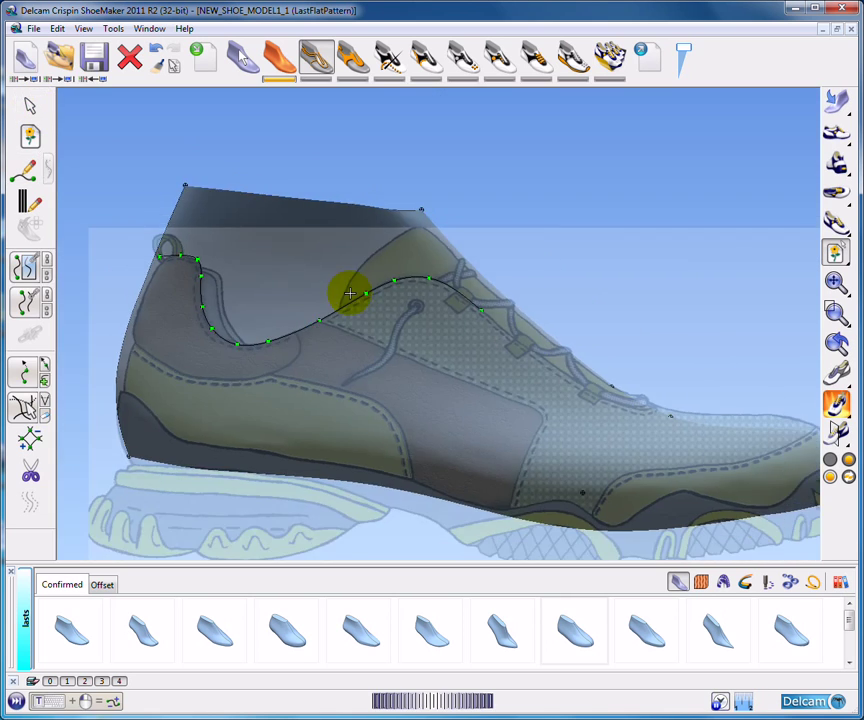
pyautogui.keyDown('shift'); pyautogui.moveTo(360, 289); pyautogui.dragTo(404, 280, button='middle'); pyautogui.keyUp('shift')
pyautogui.moveTo(467, 291)
pyautogui.mouseDown(button='middle')
pyautogui.moveTo(420, 310)
pyautogui.moveTo(669, 274)
pyautogui.moveTo(617, 326)
pyautogui.moveTo(657, 276)
pyautogui.mouseUp(button='middle')
pyautogui.click(657, 276)
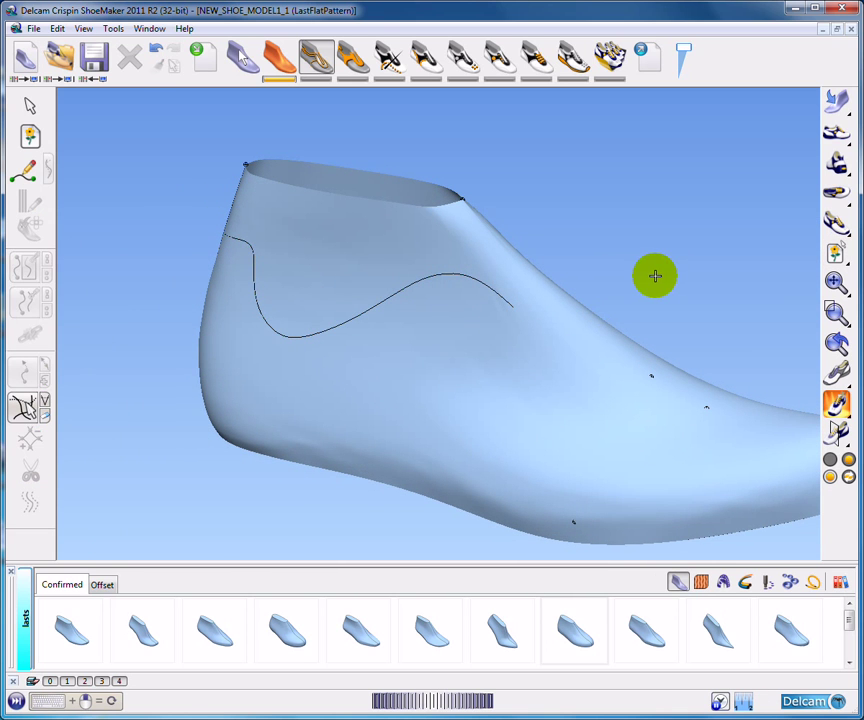
pyautogui.click(456, 272)
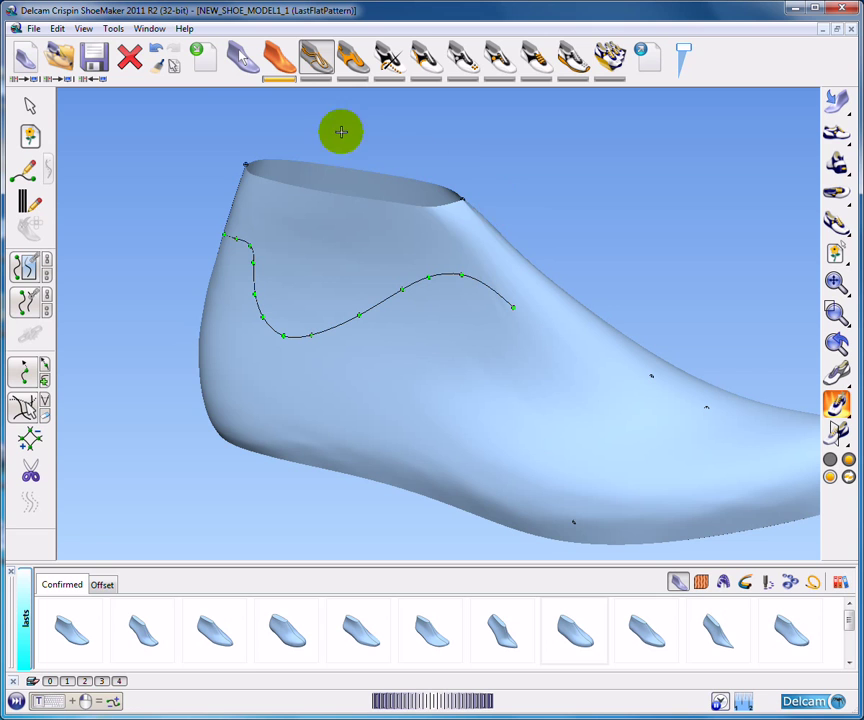
pyautogui.scroll(-1, 216, 143)
pyautogui.keyDown('shift'); pyautogui.moveTo(212, 145); pyautogui.dragTo(180, 145, button='middle'); pyautogui.keyUp('shift')
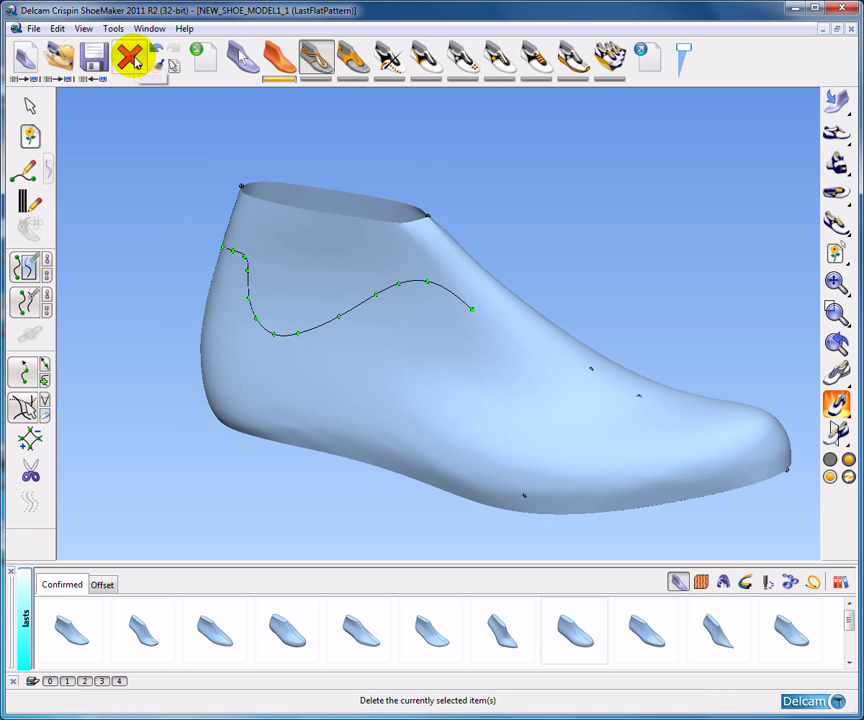
pyautogui.click(129, 57)
pyautogui.keyDown('shift'); pyautogui.moveTo(486, 201); pyautogui.dragTo(450, 201, button='middle'); pyautogui.keyUp('shift')
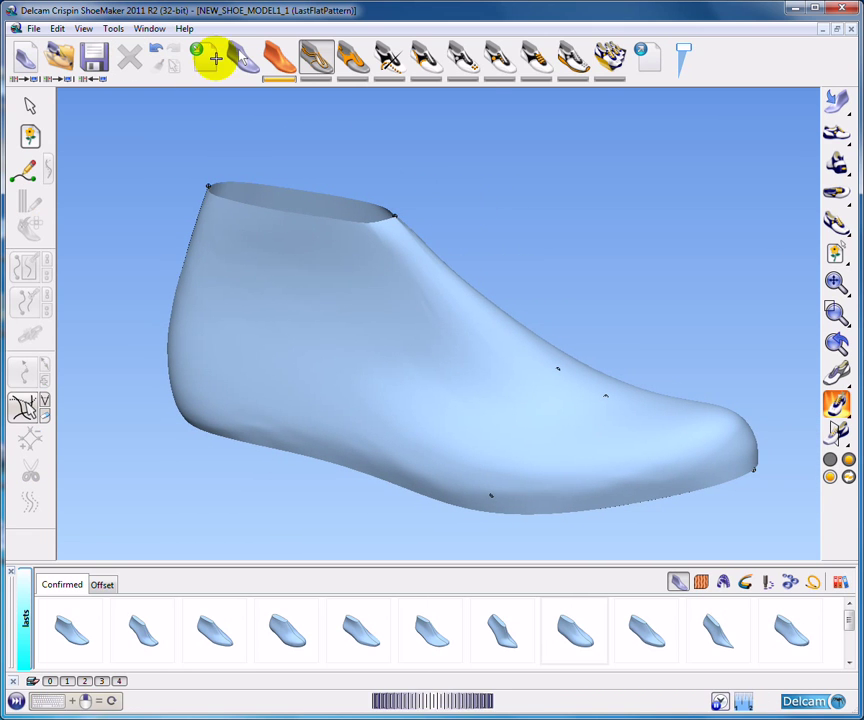
# - Switch to the SPM2011ShoeMakerStart model and turn on layer 5 to show the prepared style lines
pyautogui.click(148, 30)
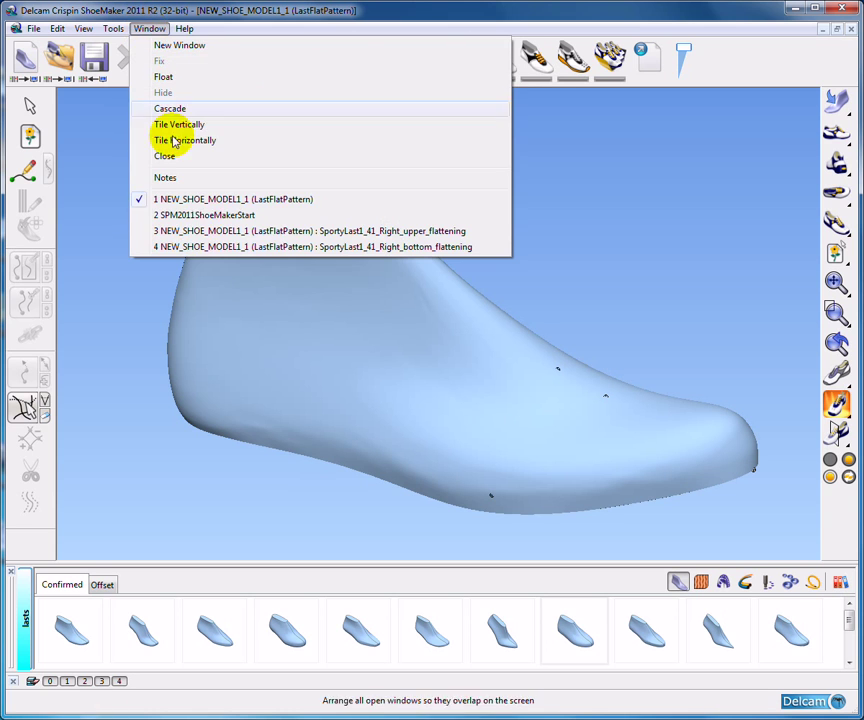
pyautogui.click(215, 216)
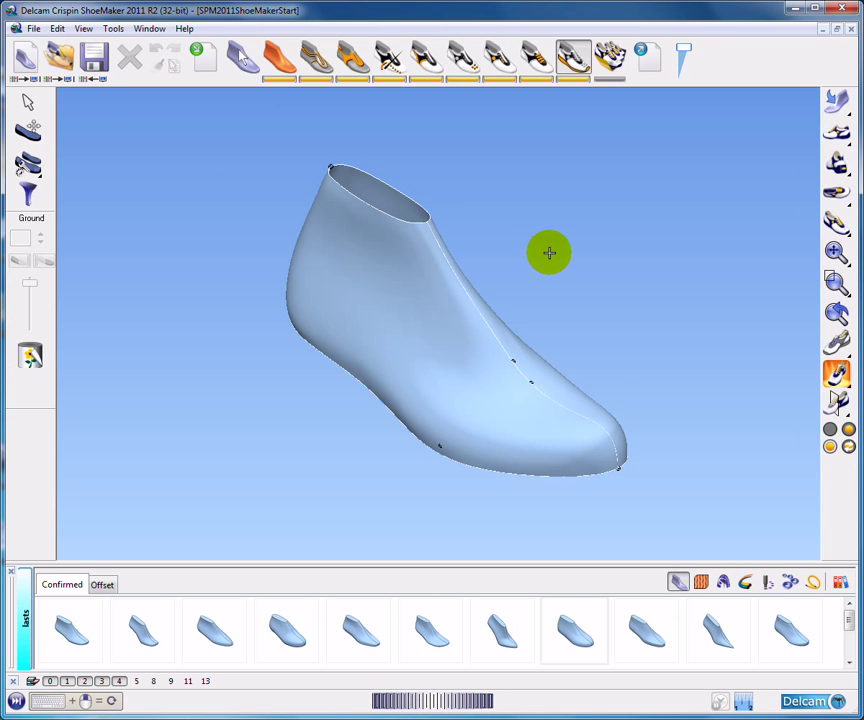
pyautogui.moveTo(517, 319); pyautogui.dragTo(554, 372, button='middle')
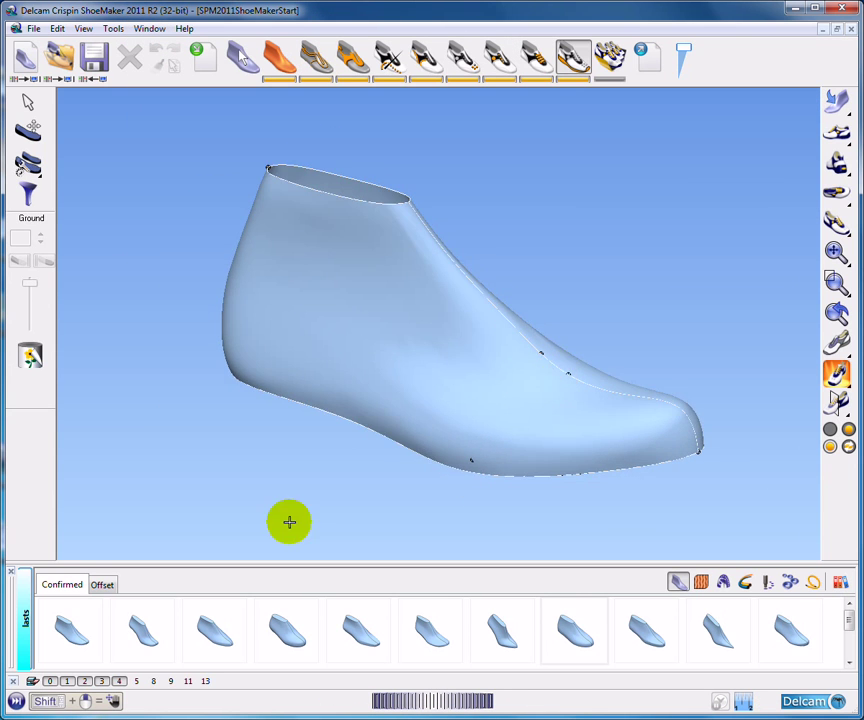
pyautogui.click(138, 682)
pyautogui.scroll(2, 386, 378)
pyautogui.hotkey('ctrl', '1')
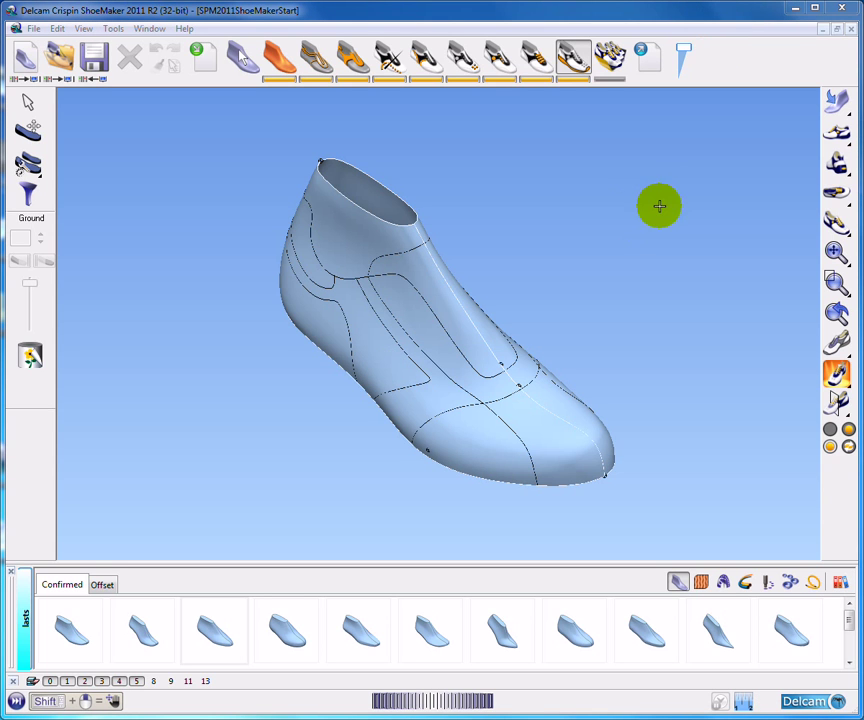
pyautogui.keyDown('shift'); pyautogui.moveTo(473, 189); pyautogui.dragTo(477, 182, button='middle'); pyautogui.keyUp('shift')
# - Create a shoe piece on the side of the forefoot, bounded by the two crossing style lines and the last's bottom edge
pyautogui.click(350, 55)
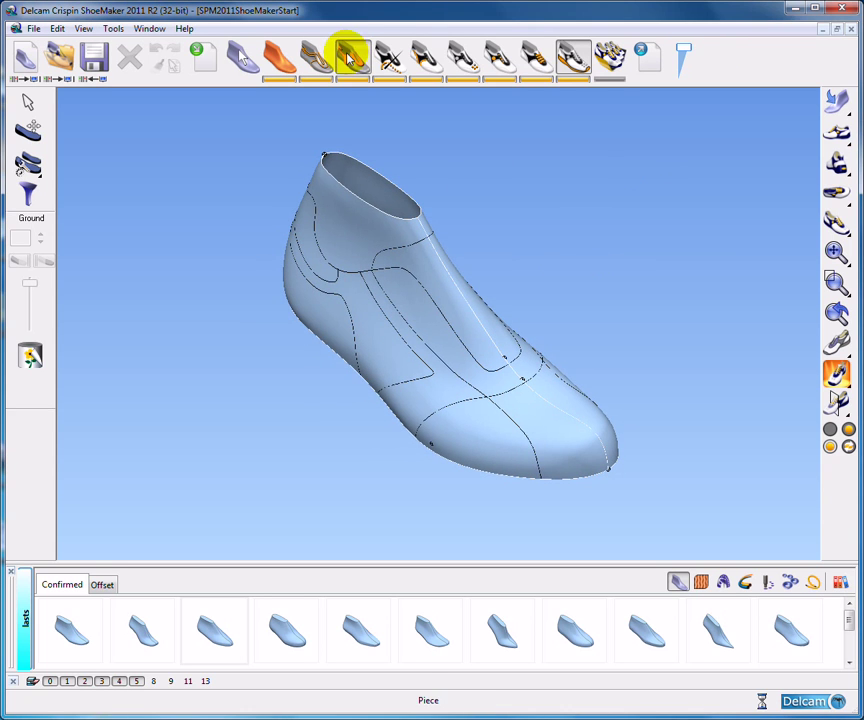
pyautogui.click(27, 132)
pyautogui.moveTo(27, 137)
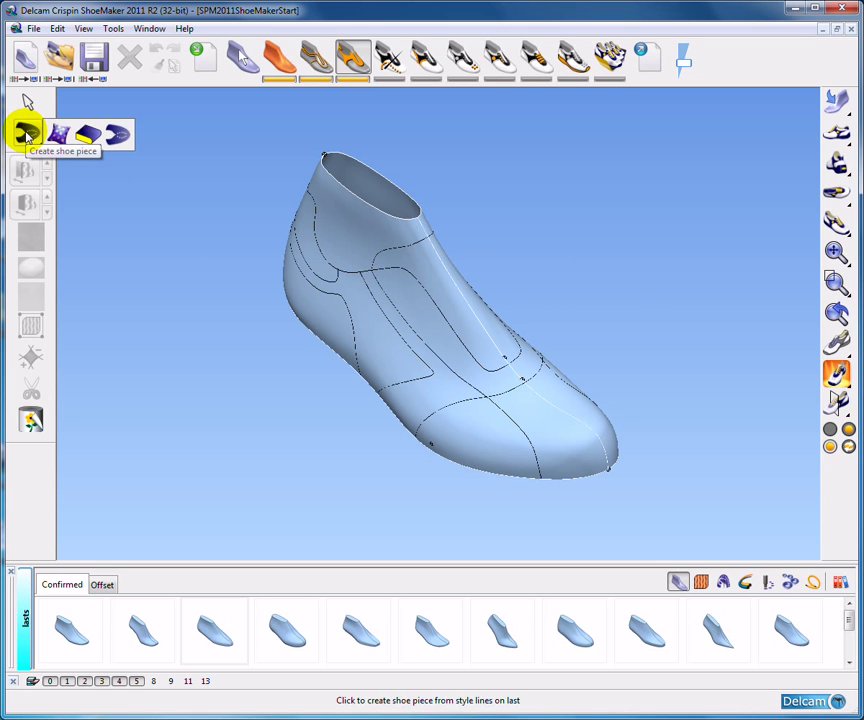
pyautogui.click(120, 138)
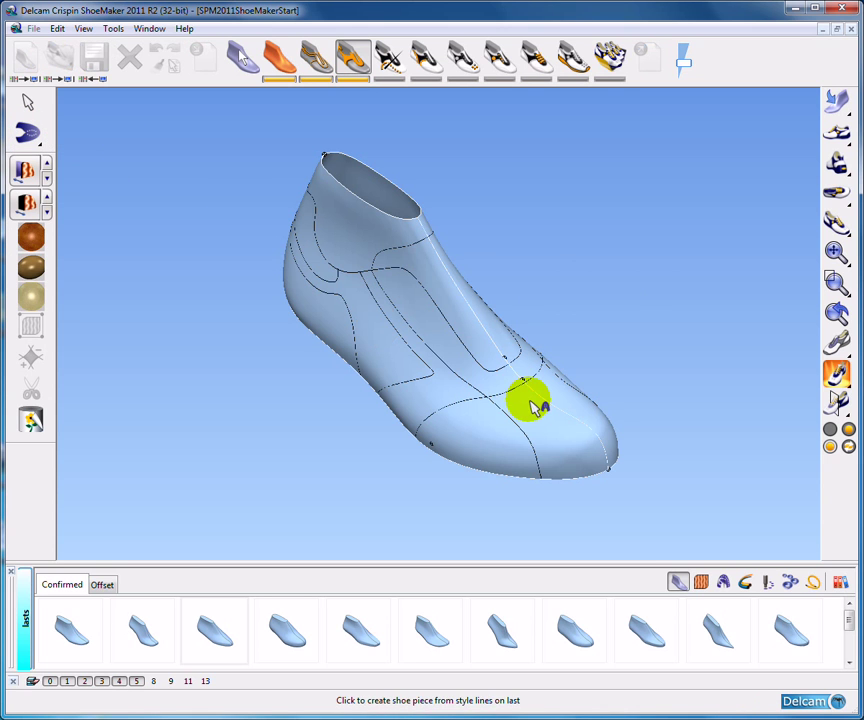
pyautogui.keyDown('shift'); pyautogui.moveTo(531, 411); pyautogui.dragTo(535, 349, button='middle'); pyautogui.keyUp('shift')
pyautogui.keyDown('ctrl'); pyautogui.moveTo(535, 349); pyautogui.dragTo(531, 371, button='middle'); pyautogui.keyUp('ctrl')
pyautogui.scroll(3, 531, 370)
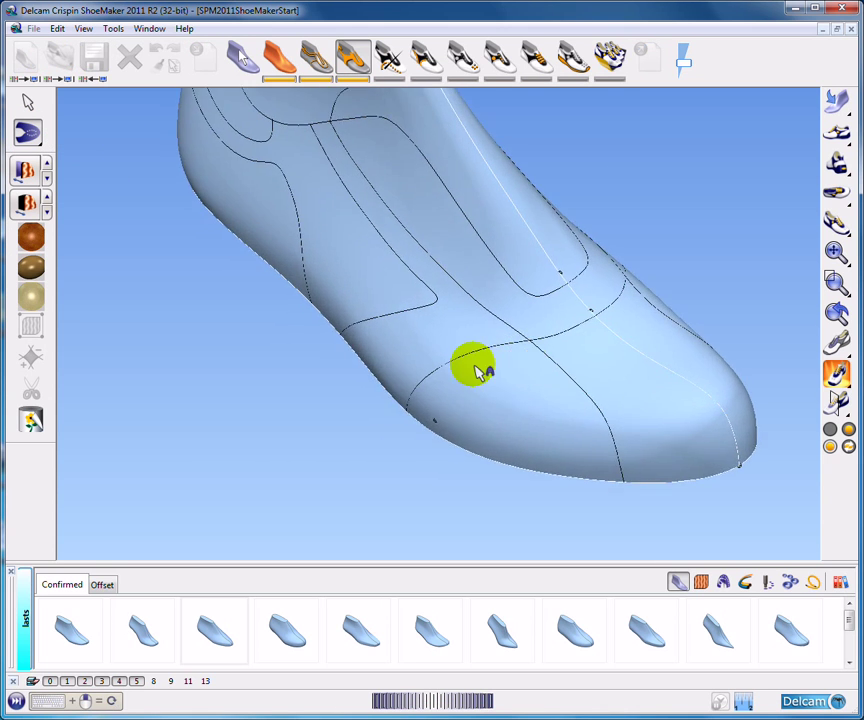
pyautogui.click(469, 352)
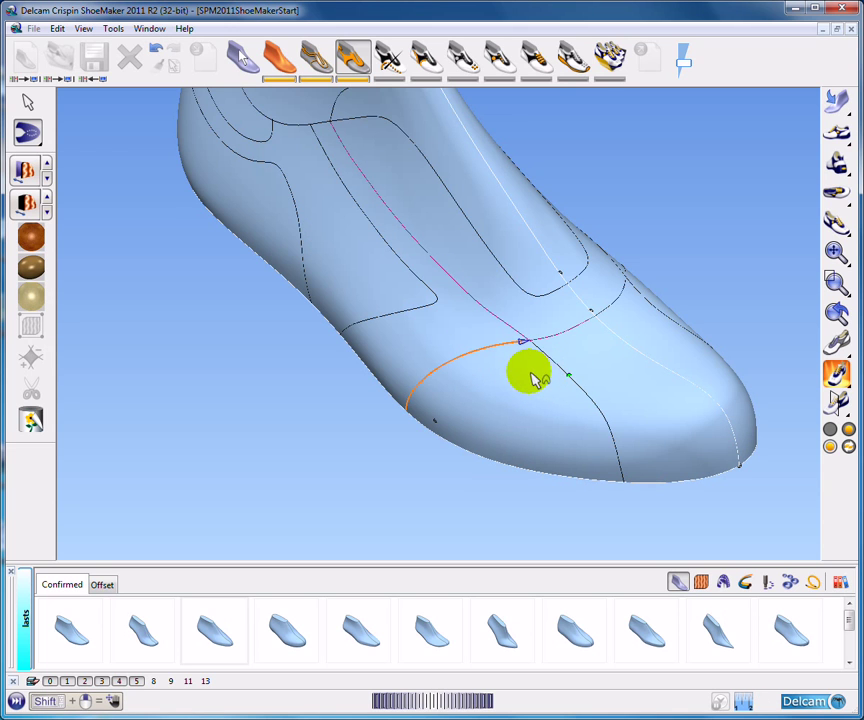
pyautogui.click(568, 375)
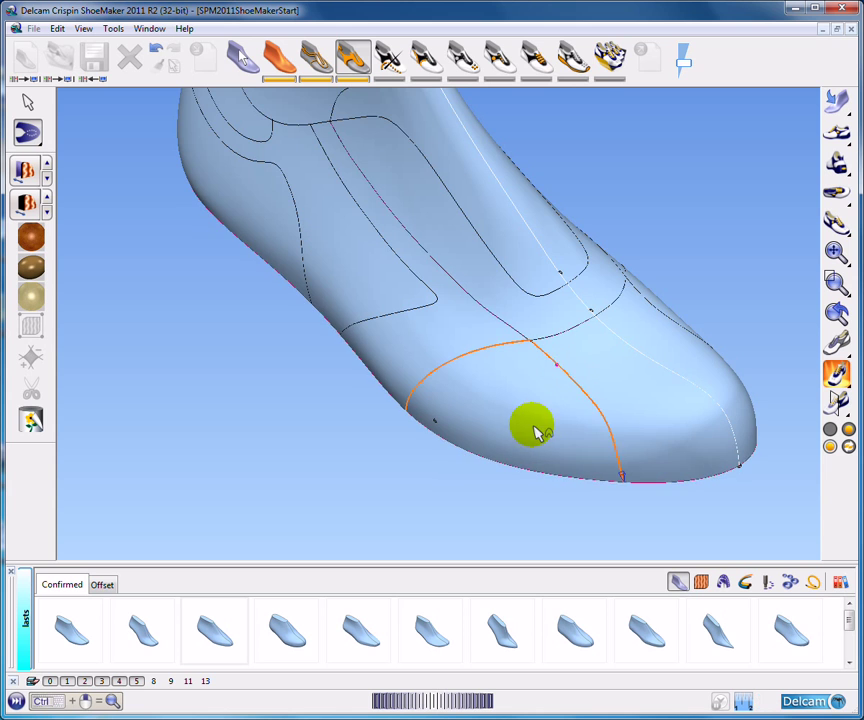
pyautogui.moveTo(513, 408); pyautogui.dragTo(537, 379, button='middle')
pyautogui.click(570, 433)
pyautogui.moveTo(570, 435)
pyautogui.mouseDown(button='middle')
pyautogui.moveTo(621, 463)
pyautogui.moveTo(558, 420)
pyautogui.mouseUp(button='middle')
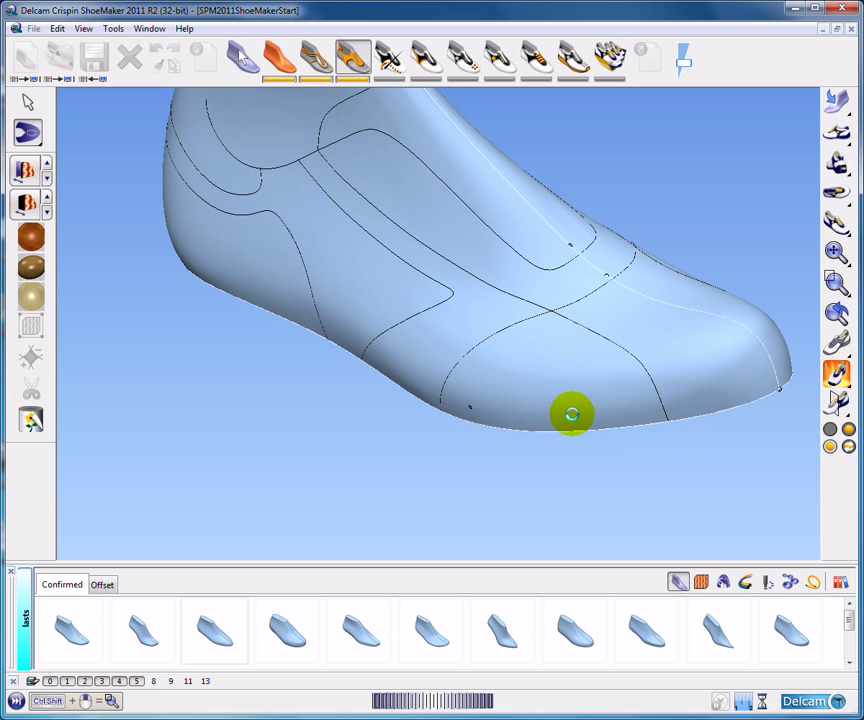
pyautogui.click(570, 398)
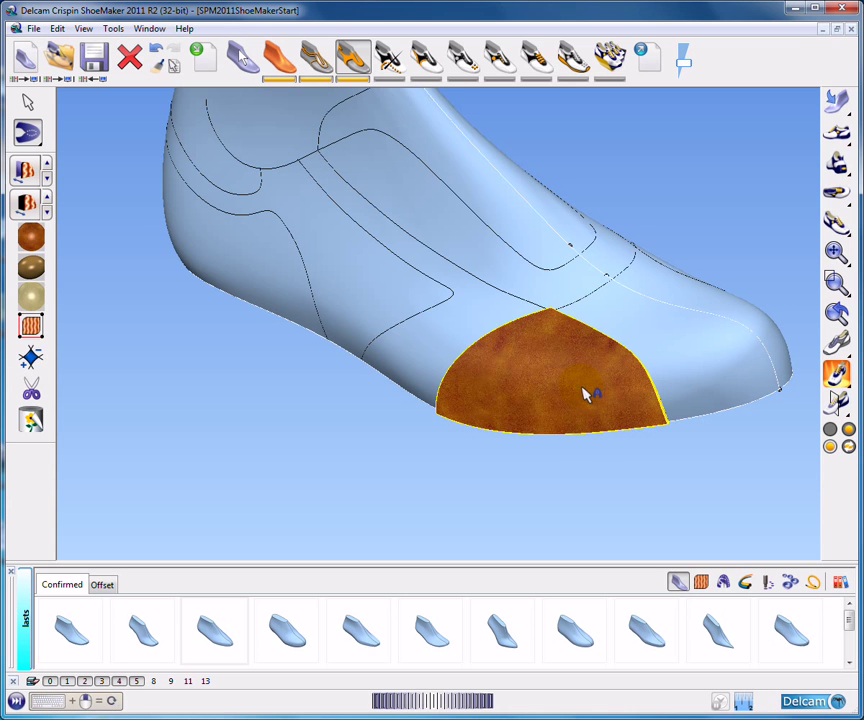
# - Examine the new forefoot piece's thickness and underside close up, hiding the last temporarily and showing it again
pyautogui.scroll(-3, 584, 390)
pyautogui.click(27, 104)
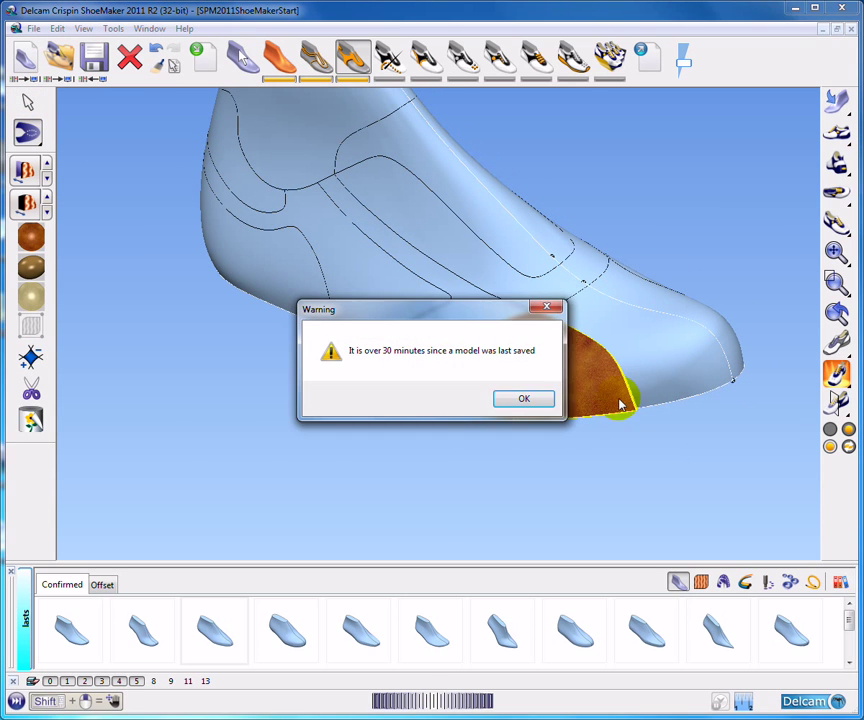
pyautogui.click(536, 399)
pyautogui.moveTo(671, 372)
pyautogui.mouseDown(button='middle')
pyautogui.moveTo(399, 359)
pyautogui.moveTo(430, 211)
pyautogui.moveTo(359, 210)
pyautogui.moveTo(260, 253)
pyautogui.moveTo(361, 341)
pyautogui.moveTo(380, 342)
pyautogui.mouseUp(button='middle')
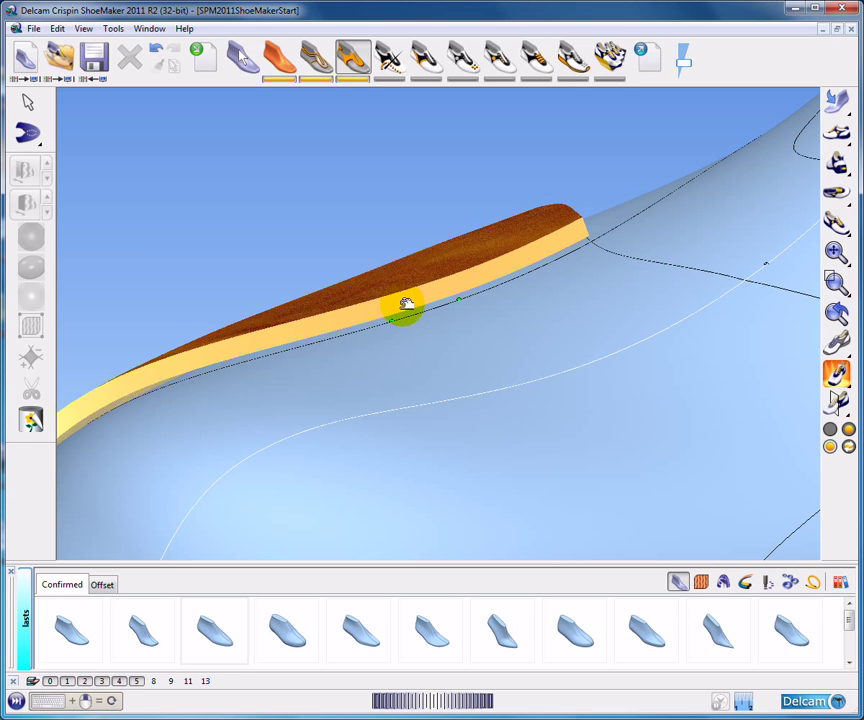
pyautogui.scroll(-2, 423, 263)
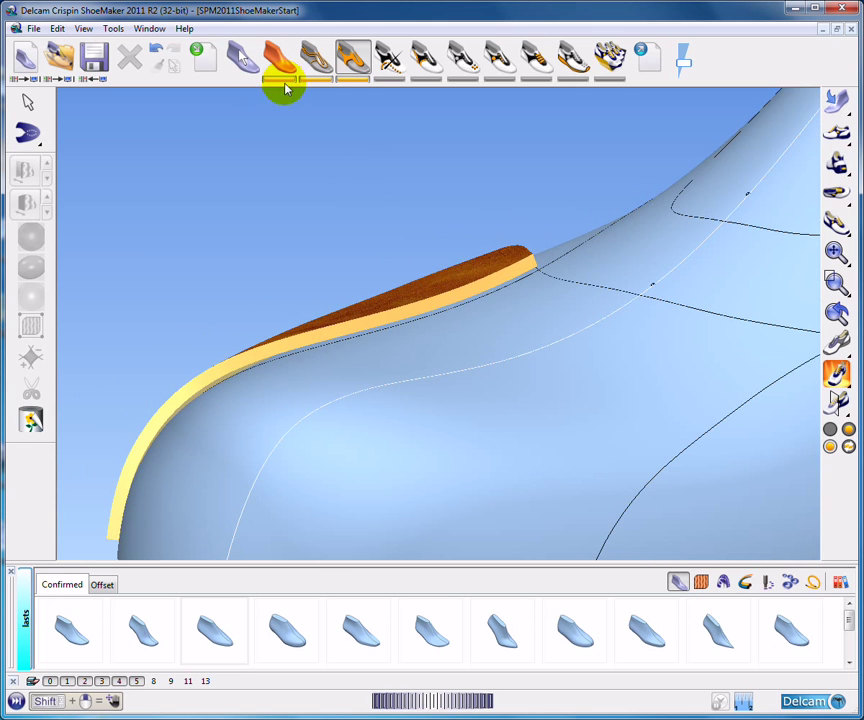
pyautogui.click(282, 78)
pyautogui.moveTo(463, 290); pyautogui.dragTo(449, 274, button='middle')
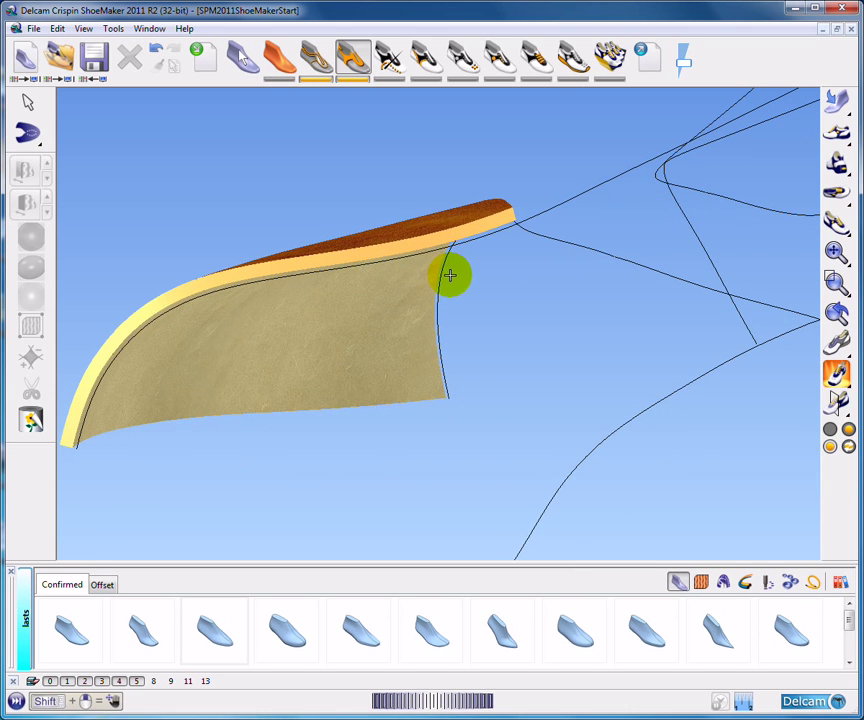
pyautogui.click(281, 78)
pyautogui.scroll(-3, 396, 197)
pyautogui.moveTo(272, 318); pyautogui.dragTo(428, 314, button='middle')
pyautogui.moveTo(380, 219); pyautogui.dragTo(500, 205, button='middle')
# - Create a second shoe piece on the opposite side of the forefoot, bounded by the two crossing style lines and the last's bottom edge
pyautogui.click(27, 131)
pyautogui.moveTo(717, 305); pyautogui.dragTo(521, 190, button='middle')
pyautogui.keyDown('shift'); pyautogui.moveTo(511, 282); pyautogui.dragTo(546, 245, button='middle'); pyautogui.keyUp('shift')
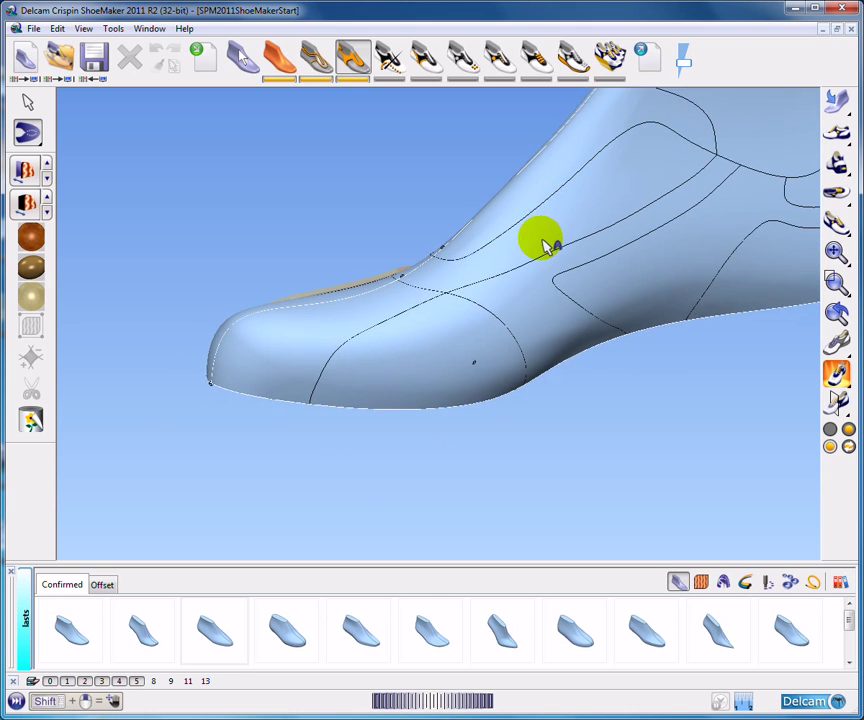
pyautogui.scroll(2, 546, 245)
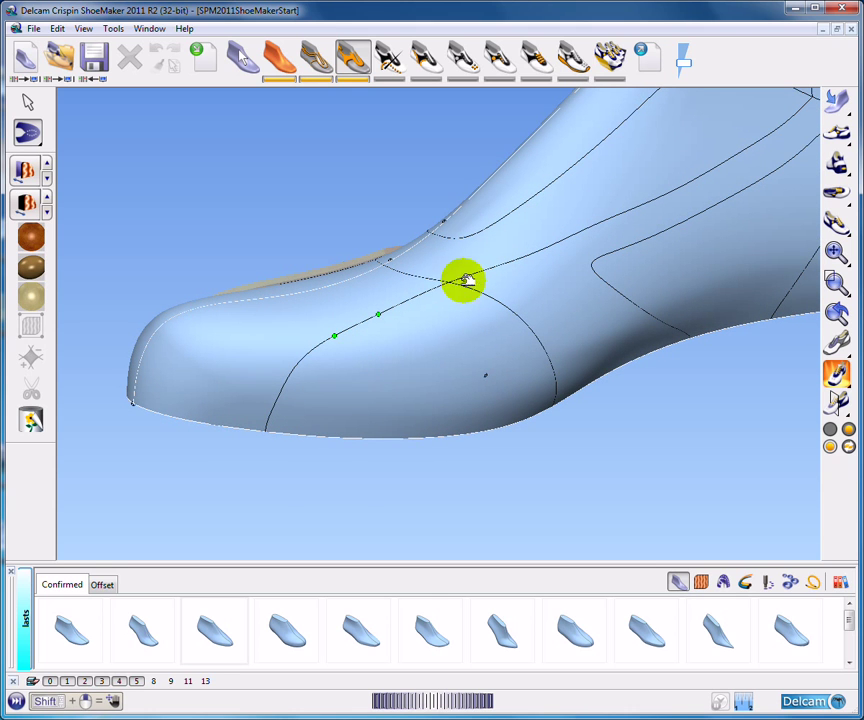
pyautogui.click(444, 347)
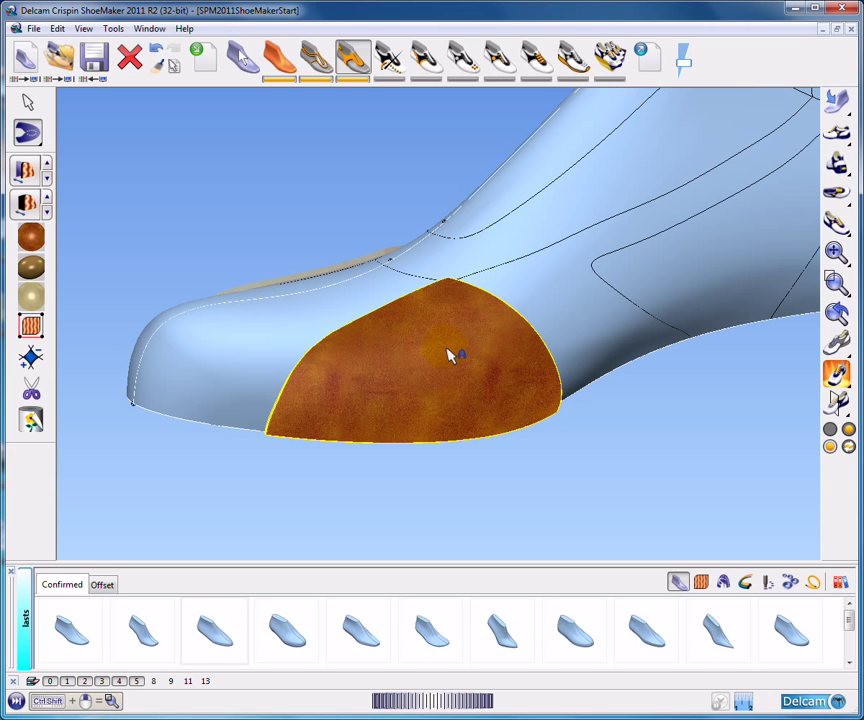
pyautogui.click(27, 104)
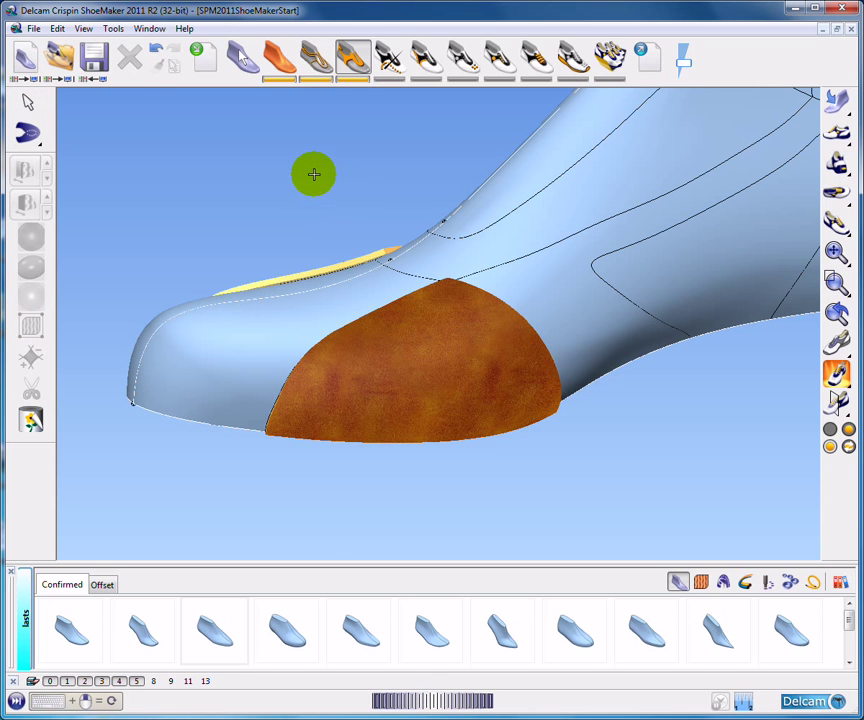
# - Set the thickness of the first forefoot side piece to 1 in its piece properties
pyautogui.scroll(-1, 327, 199)
pyautogui.moveTo(320, 201); pyautogui.dragTo(499, 296, button='middle')
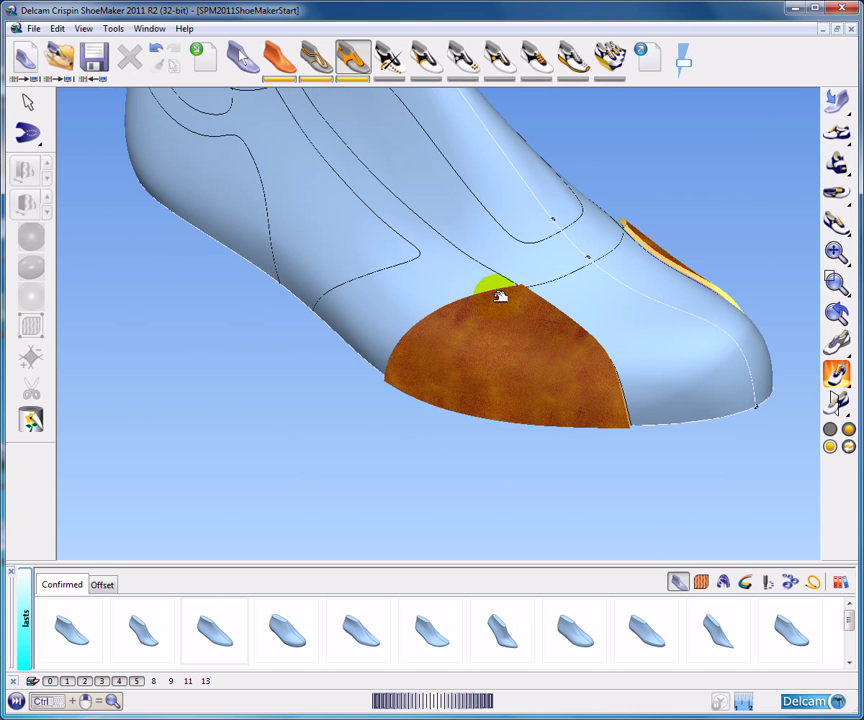
pyautogui.doubleClick(510, 350)
pyautogui.moveTo(584, 351); pyautogui.dragTo(220, 205)
pyautogui.click(256, 270)
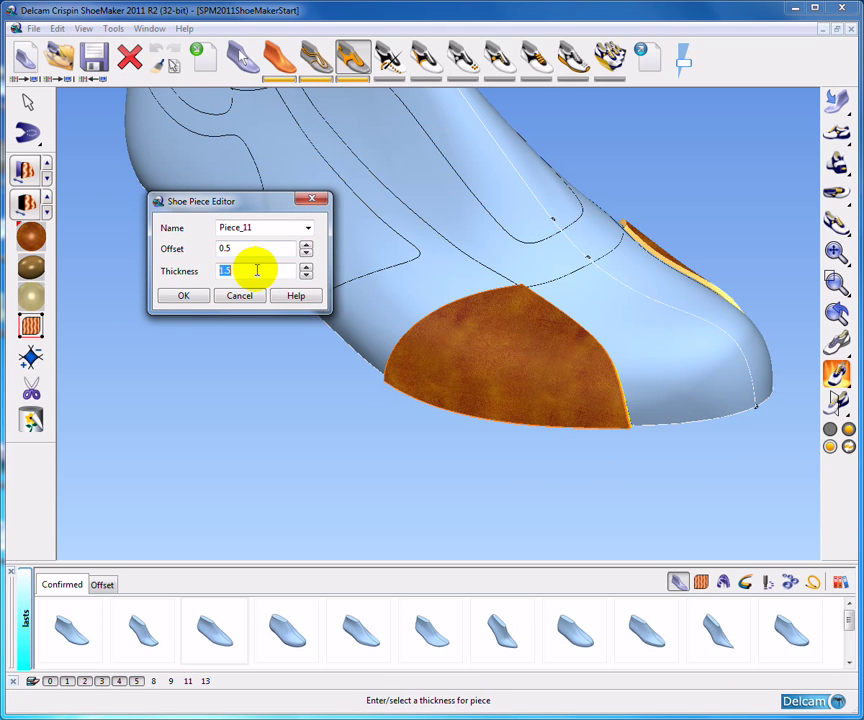
pyautogui.press('Return')
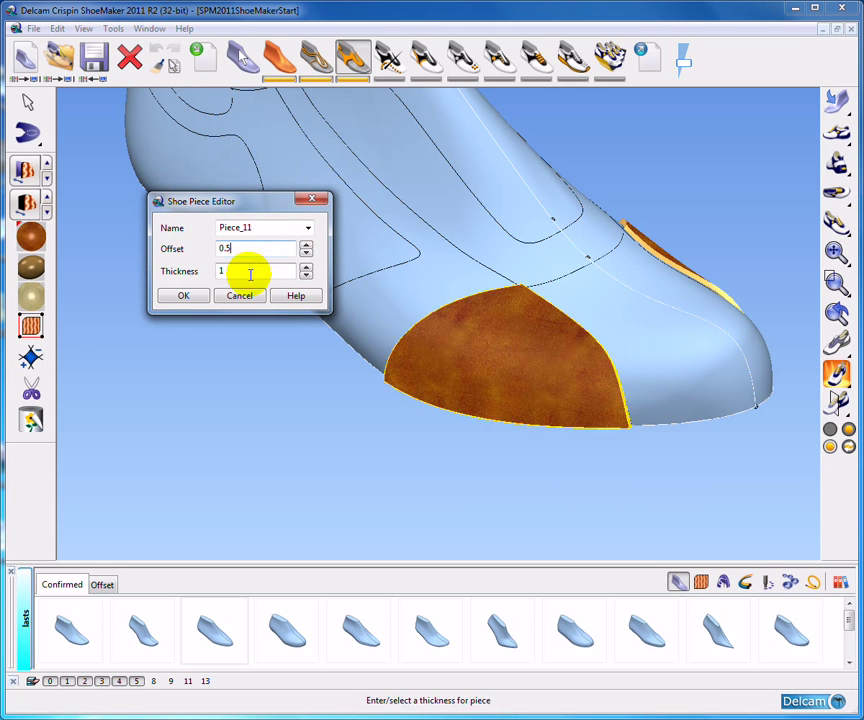
pyautogui.click(181, 295)
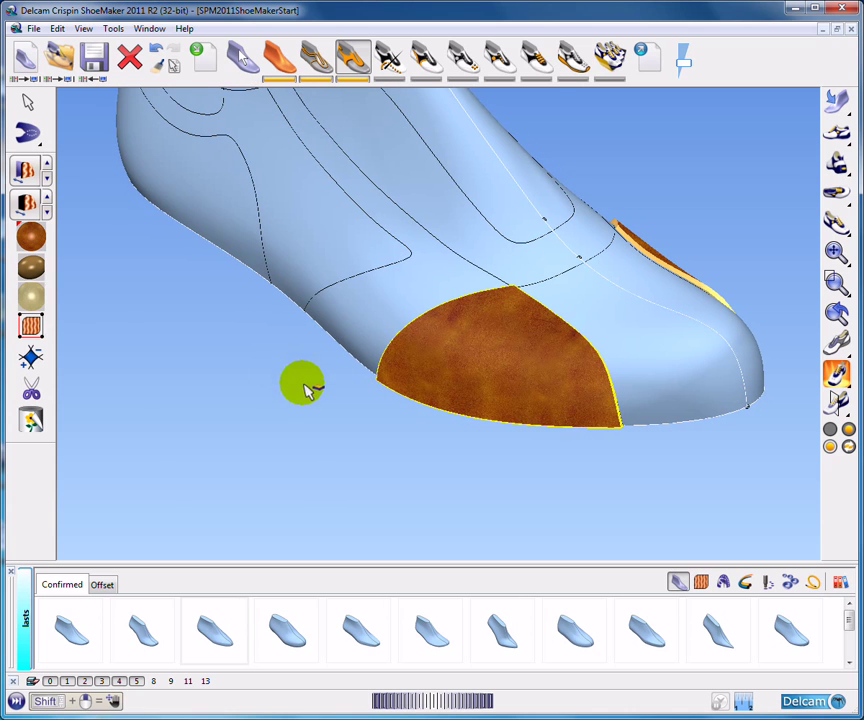
# - Apply the grey material from the model's unused materials to the outer surface of the selected forefoot piece
pyautogui.click(701, 581)
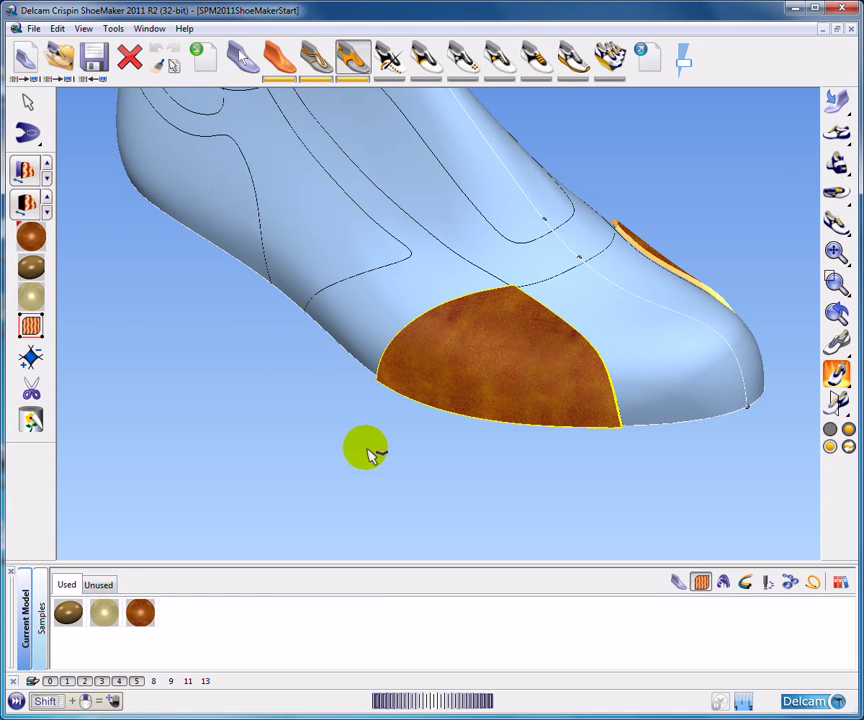
pyautogui.click(97, 586)
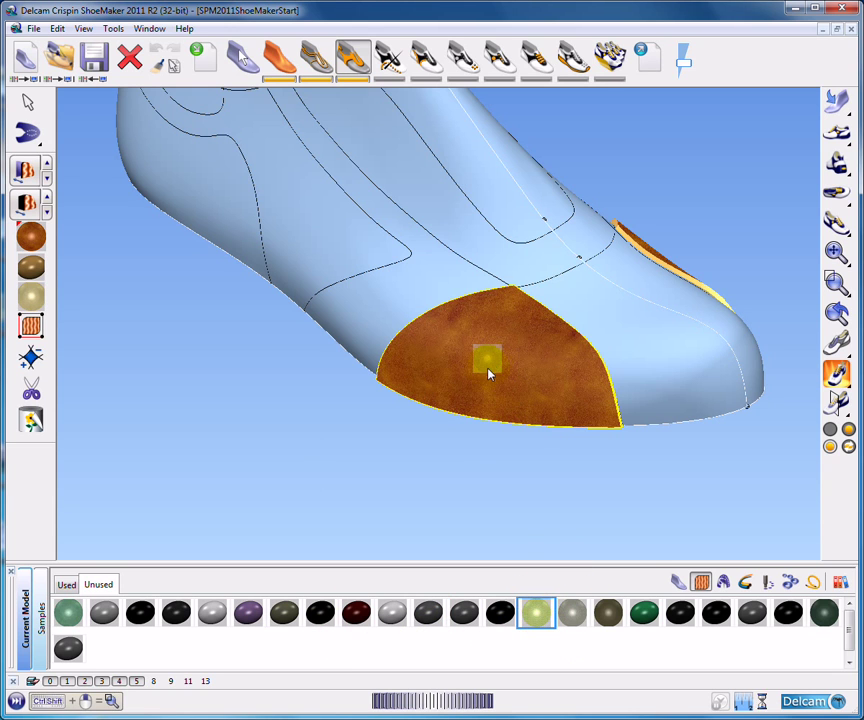
pyautogui.moveTo(489, 374); pyautogui.dragTo(490, 378)
pyautogui.click(574, 615)
pyautogui.moveTo(575, 620); pyautogui.dragTo(510, 400)
pyautogui.scroll(-2, 657, 352)
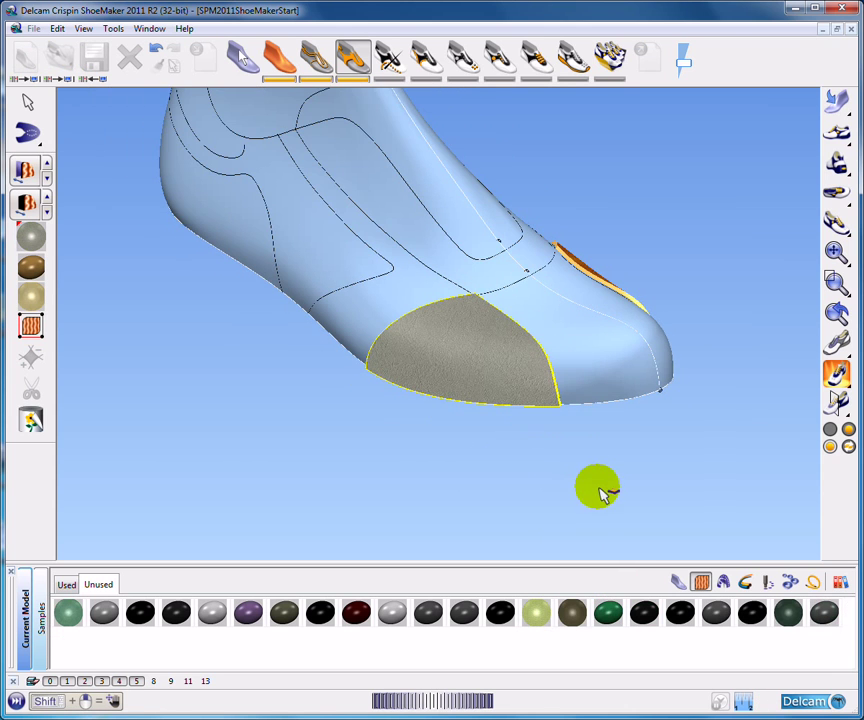
# - Apply the same grey material to the cut edge of the forefoot piece and deselect the piece
pyautogui.moveTo(678, 368); pyautogui.dragTo(292, 295, button='middle')
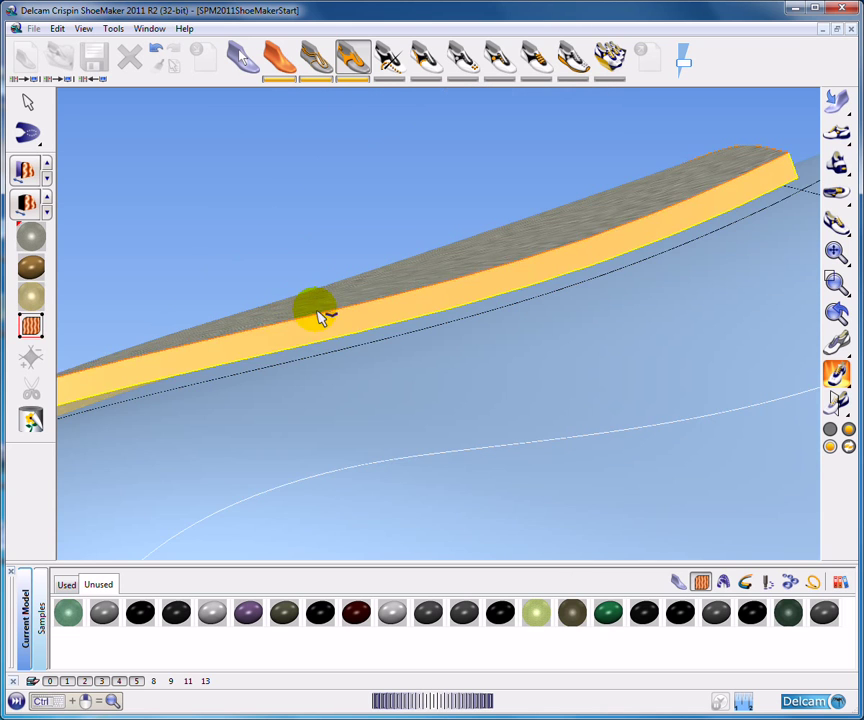
pyautogui.moveTo(368, 312); pyautogui.dragTo(506, 531, button='middle')
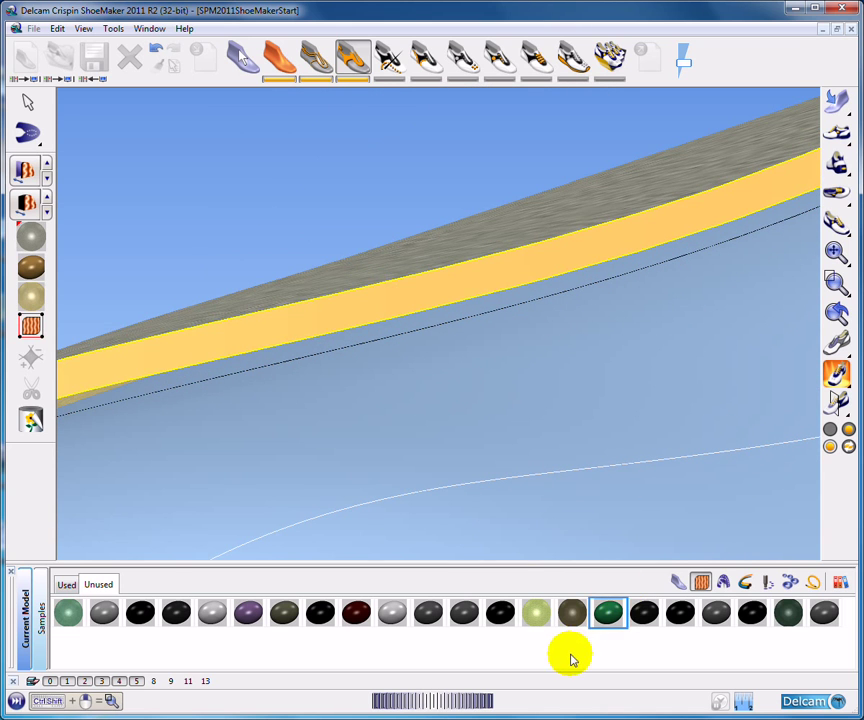
pyautogui.click(65, 585)
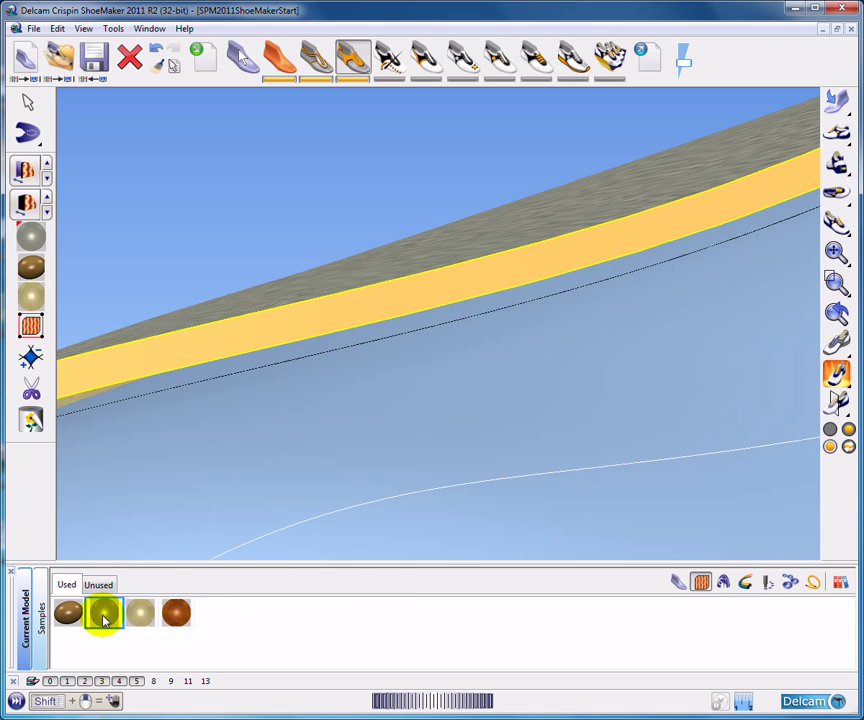
pyautogui.click(372, 312)
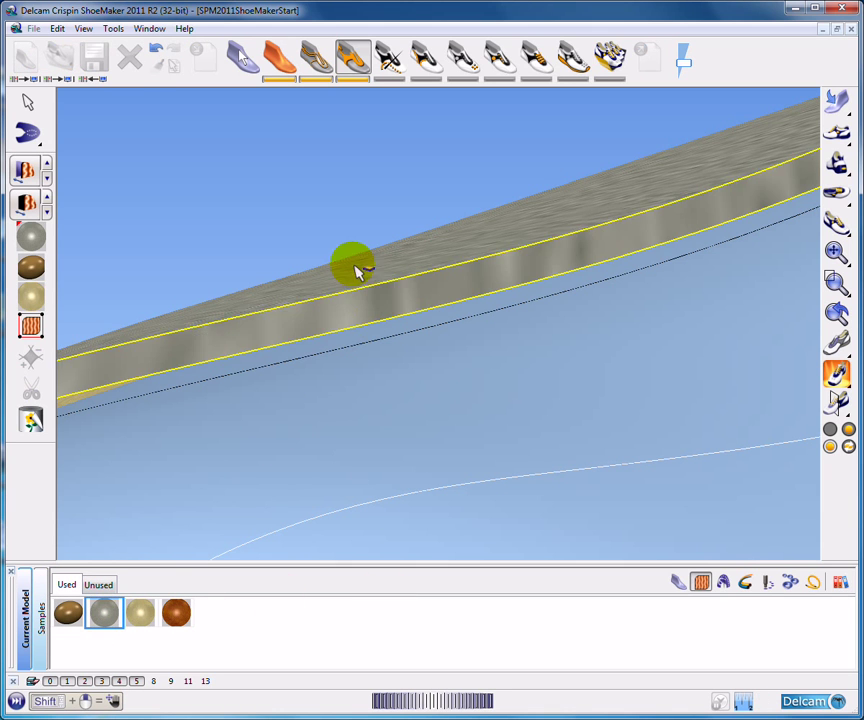
pyautogui.moveTo(299, 206); pyautogui.dragTo(120, 160, button='middle')
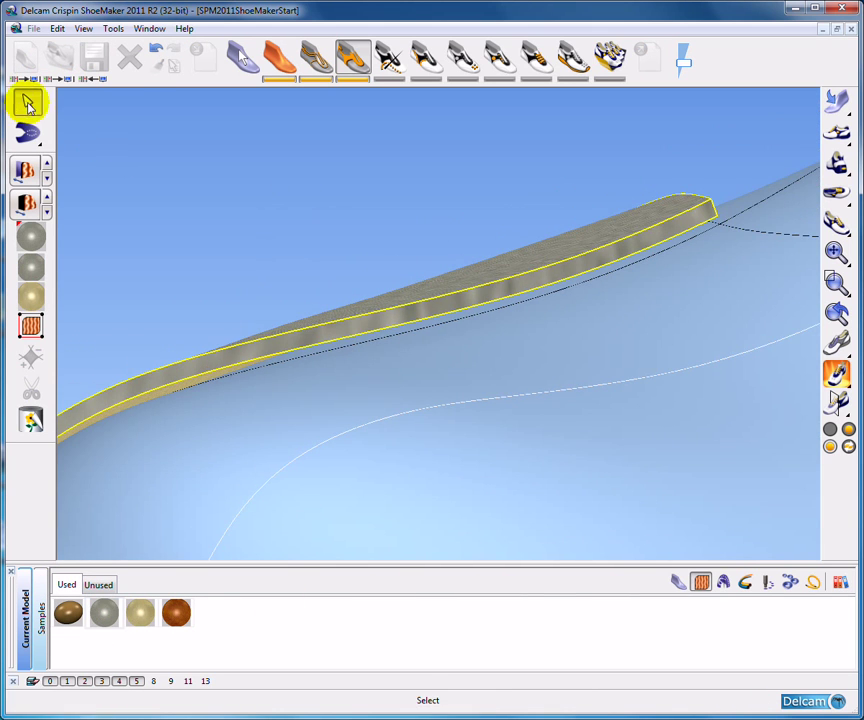
pyautogui.click(28, 104)
# - Examine the grey piece's edge, underside and outer surface, hiding the last temporarily and showing it again
pyautogui.scroll(-5, 306, 222)
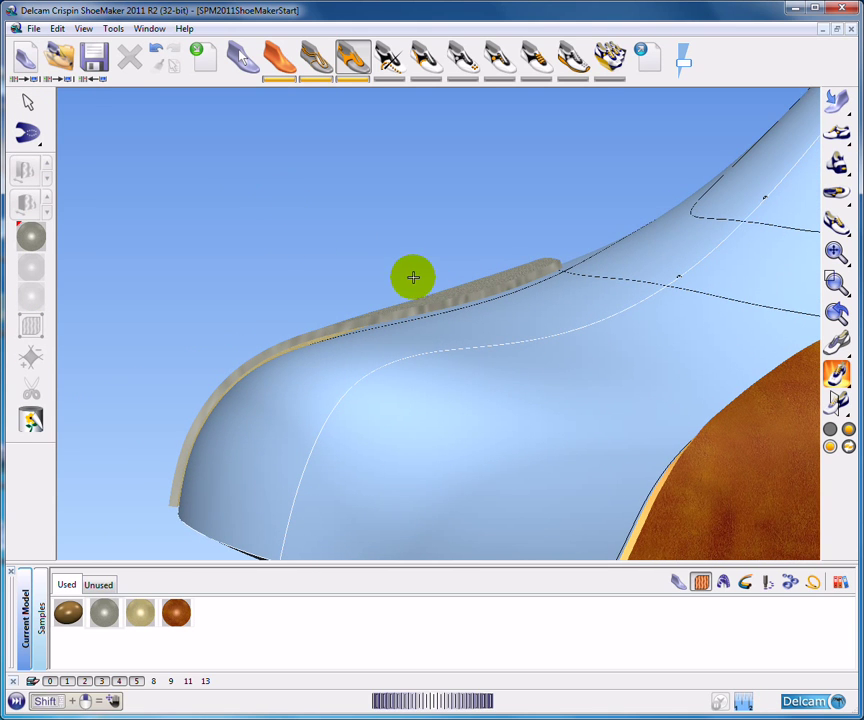
pyautogui.click(277, 80)
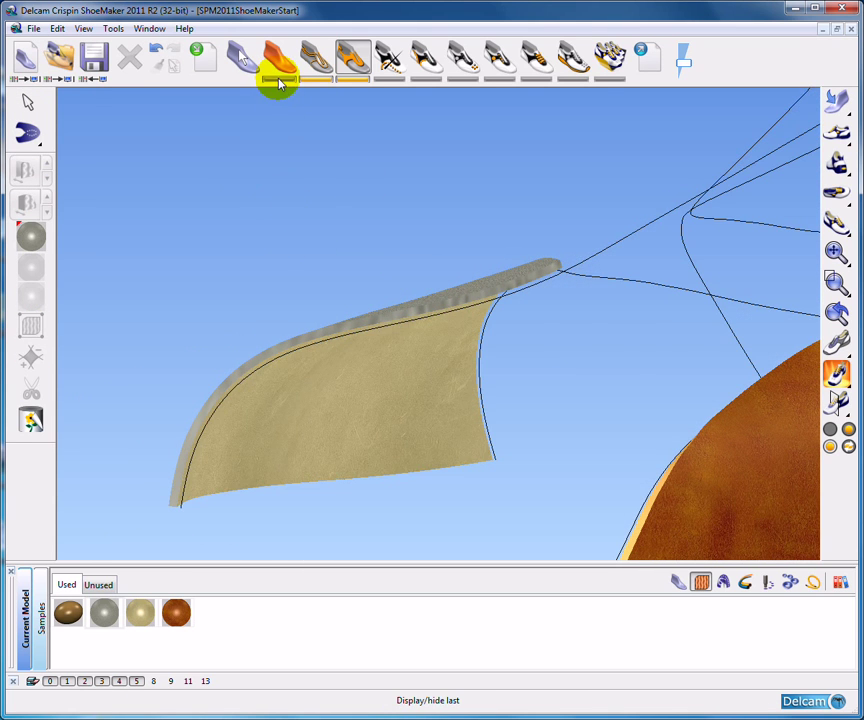
pyautogui.click(277, 80)
pyautogui.moveTo(318, 178); pyautogui.dragTo(424, 266, button='middle')
pyautogui.keyDown('ctrl'); pyautogui.moveTo(544, 409); pyautogui.dragTo(547, 409); pyautogui.keyUp('ctrl')
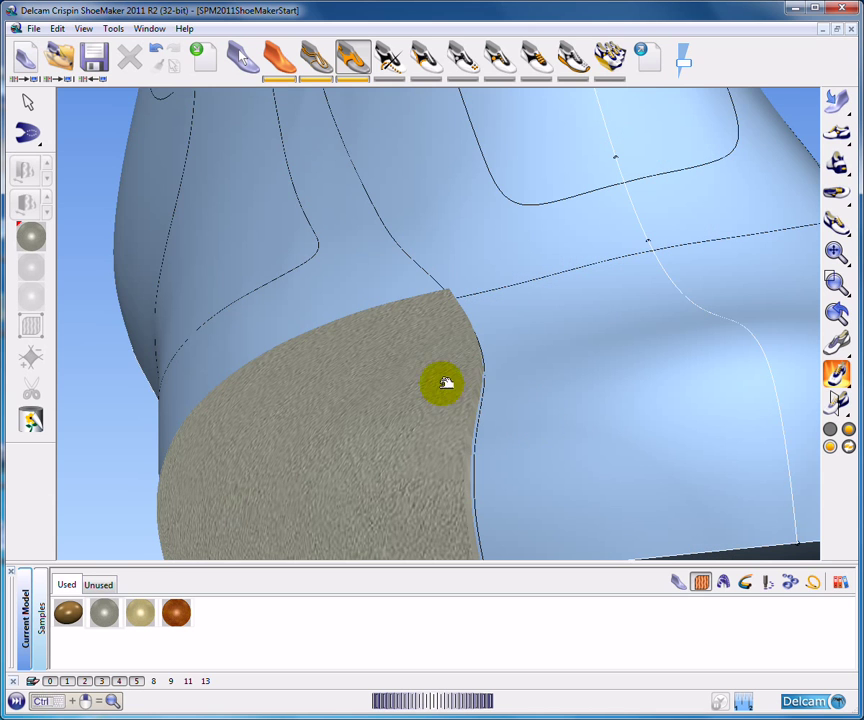
pyautogui.click(443, 369)
pyautogui.scroll(-4, 445, 374)
# - Apply an edge treatment along the grey piece's front edge facing the toe and inspect the treated edge close up
pyautogui.click(195, 275)
pyautogui.moveTo(23, 131); pyautogui.dragTo(88, 137)
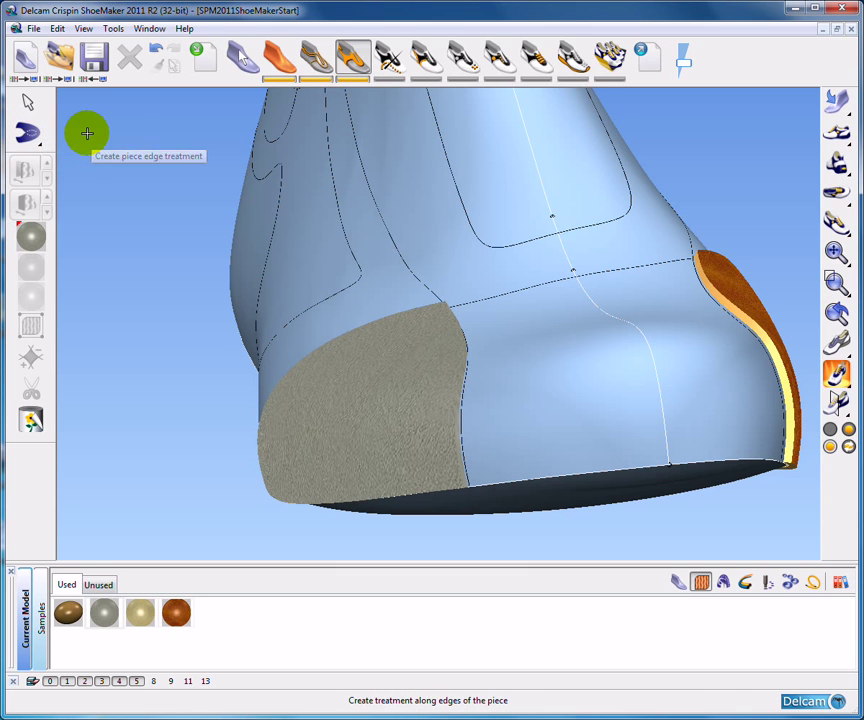
pyautogui.click(425, 386)
pyautogui.moveTo(440, 390); pyautogui.dragTo(428, 392, button='middle')
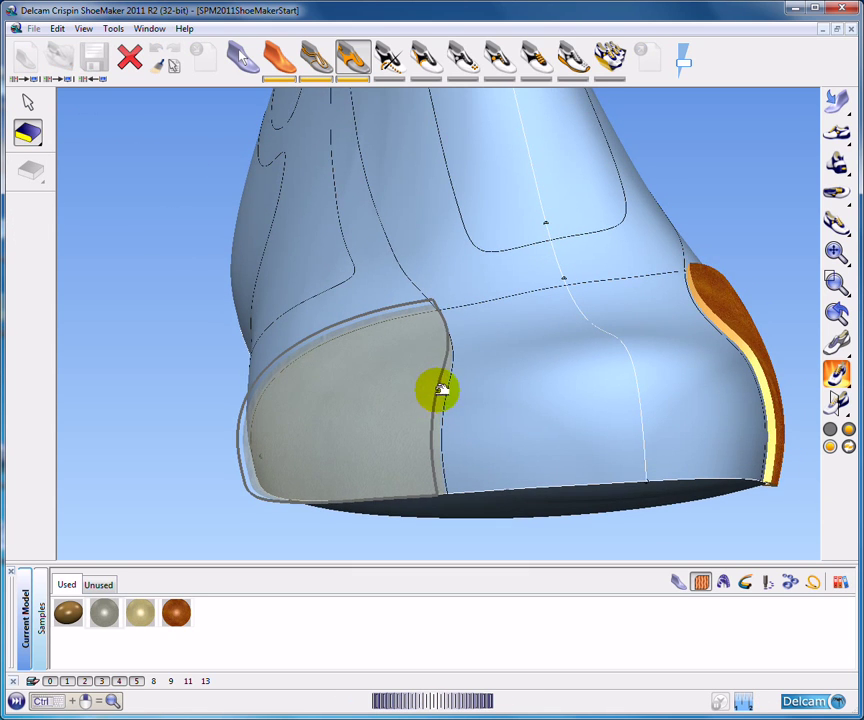
pyautogui.click(440, 390)
pyautogui.moveTo(33, 178); pyautogui.dragTo(92, 176)
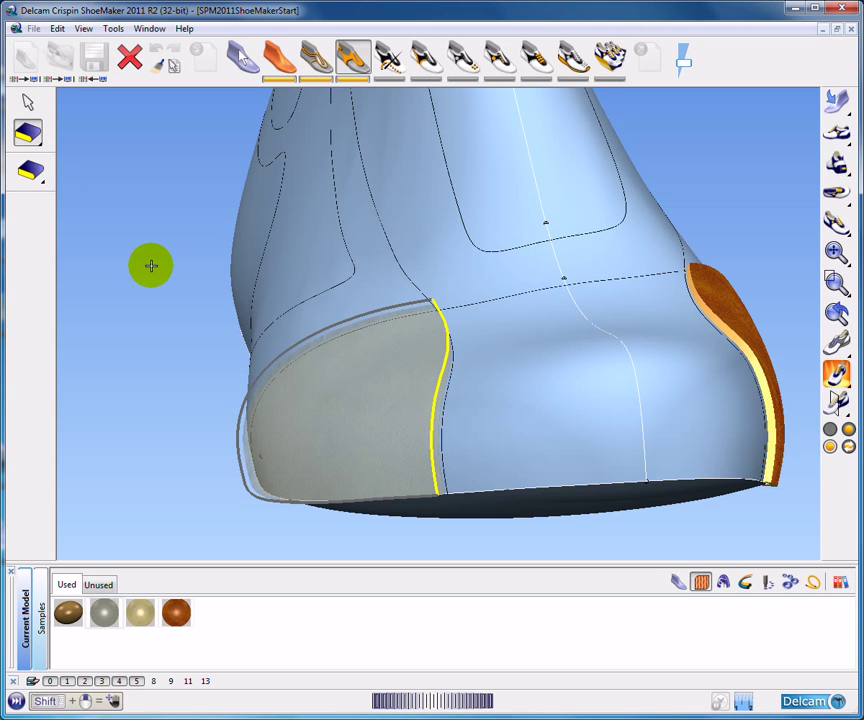
pyautogui.click(28, 101)
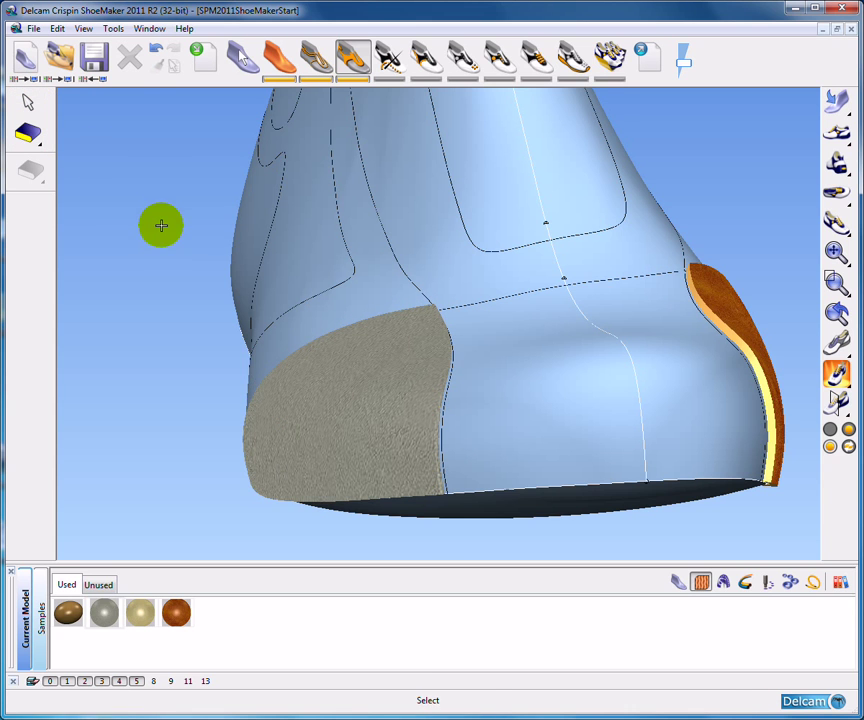
pyautogui.moveTo(438, 376)
pyautogui.mouseDown(button='middle')
pyautogui.moveTo(426, 362)
pyautogui.moveTo(474, 370)
pyautogui.mouseUp(button='middle')
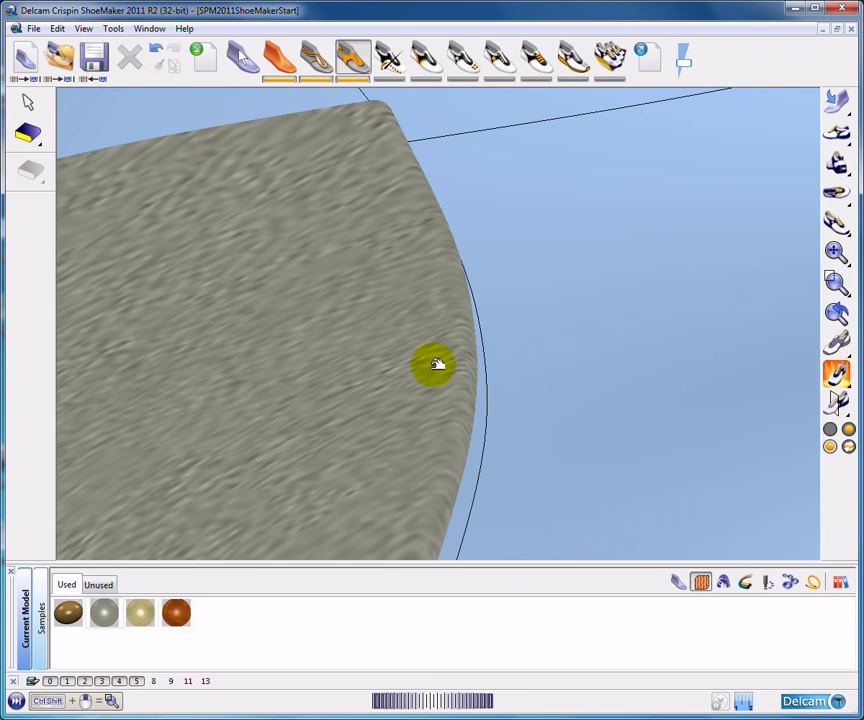
pyautogui.scroll(-7, 434, 288)
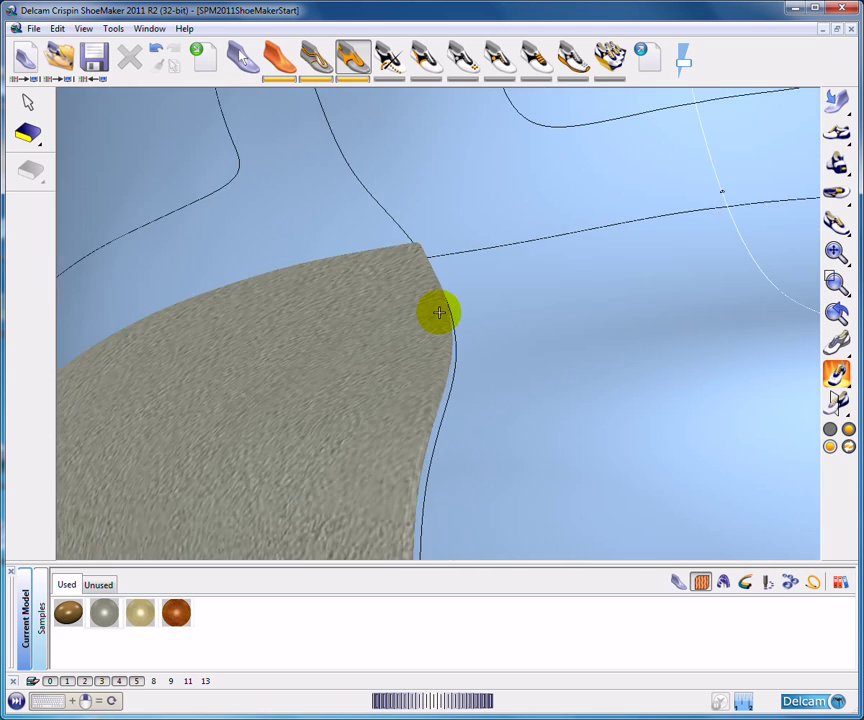
pyautogui.scroll(5, 420, 283)
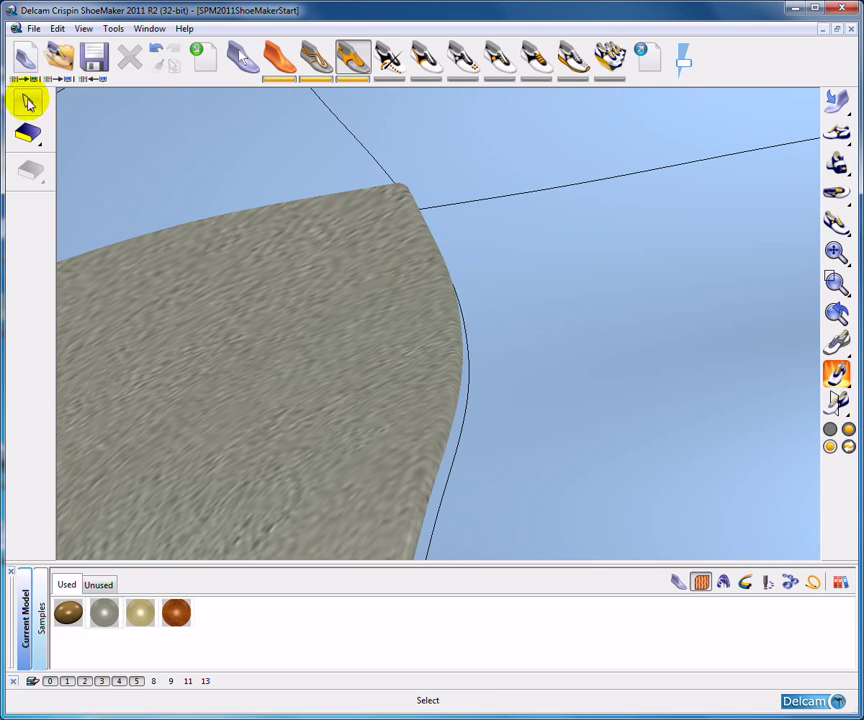
pyautogui.scroll(-6, 371, 255)
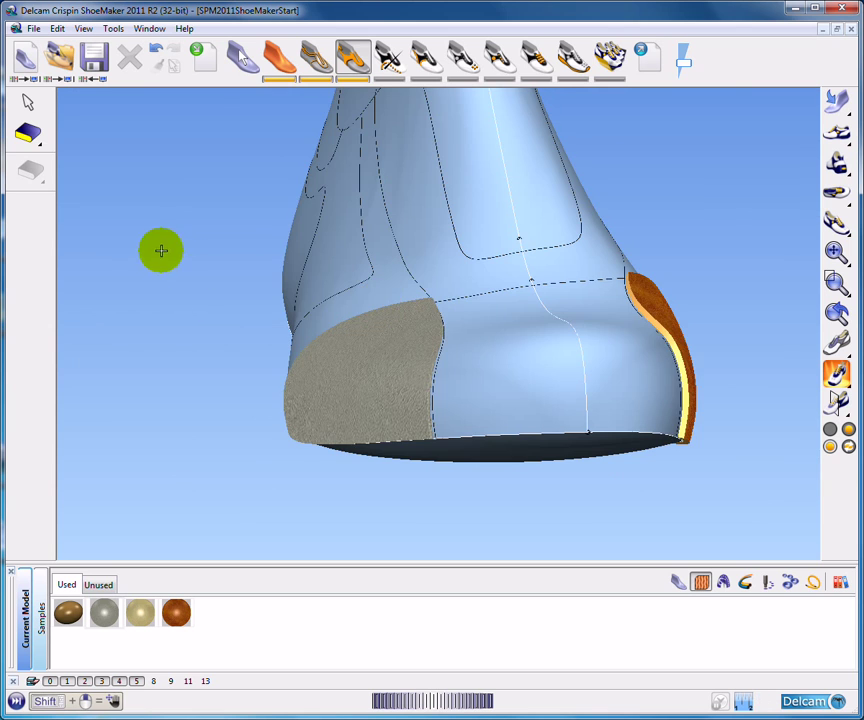
# - Copy all attributes of the grey forefoot piece, including its materials, offset and thickness, to the brown piece on the opposite side
pyautogui.moveTo(158, 247); pyautogui.dragTo(310, 284, button='middle')
pyautogui.moveTo(760, 336); pyautogui.dragTo(765, 394, button='middle')
pyautogui.click(573, 413)
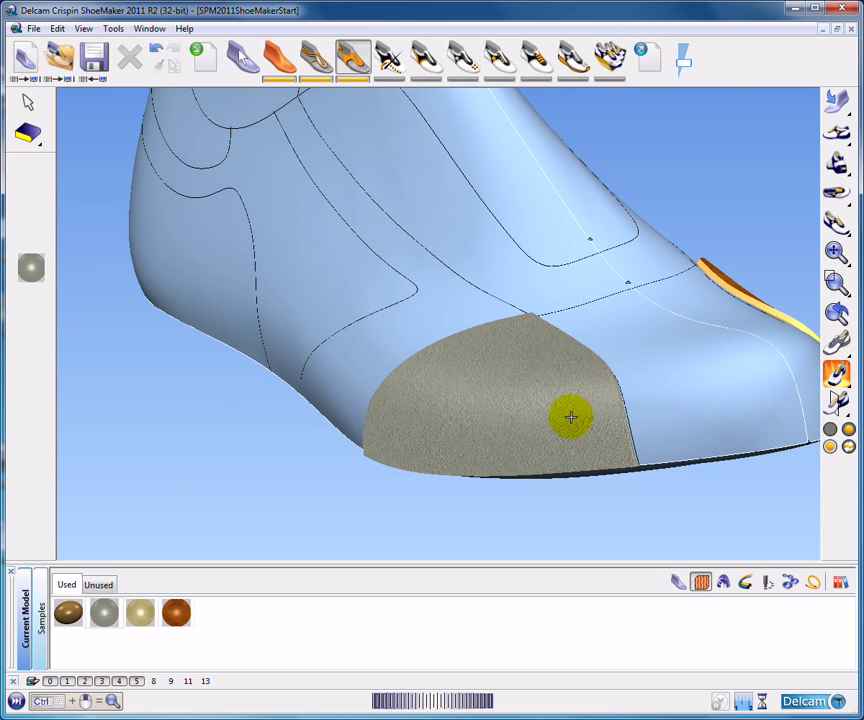
pyautogui.scroll(-2, 562, 455)
pyautogui.moveTo(540, 434); pyautogui.dragTo(525, 446, button='middle')
pyautogui.moveTo(690, 268); pyautogui.dragTo(139, 110, button='middle')
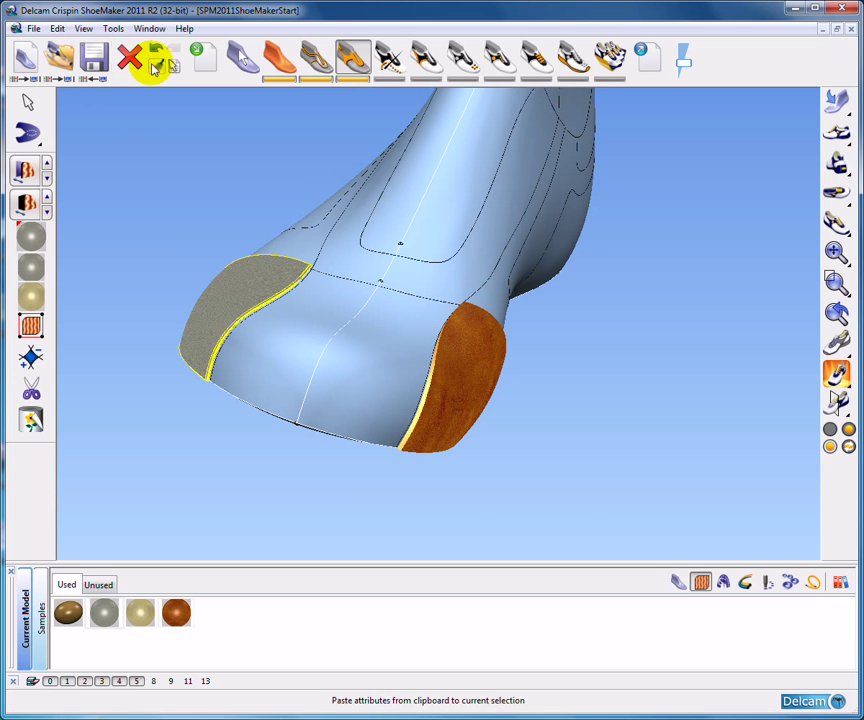
pyautogui.click(159, 66)
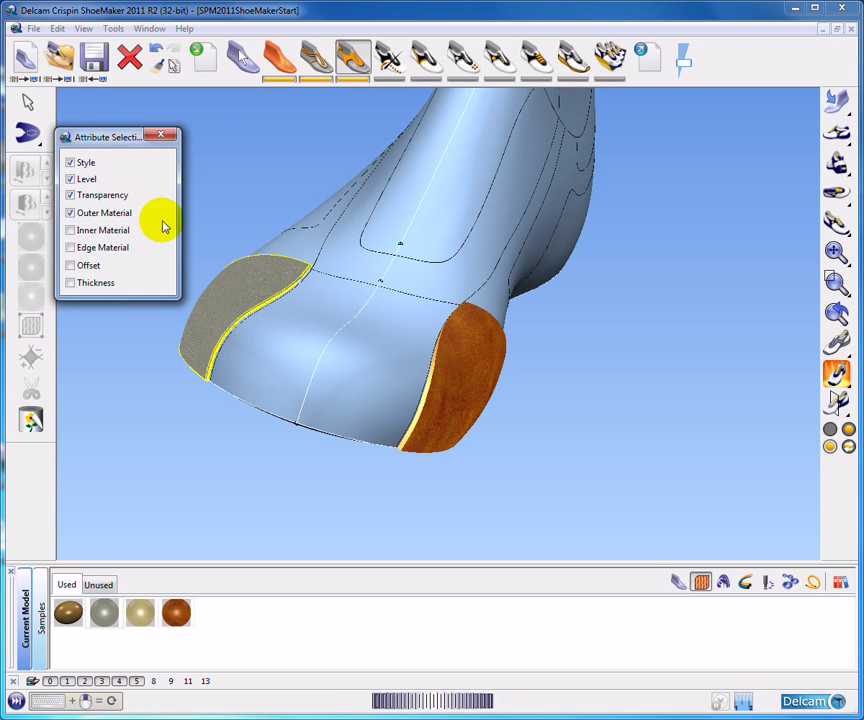
pyautogui.click(70, 283)
pyautogui.moveTo(231, 270); pyautogui.dragTo(460, 365, button='middle')
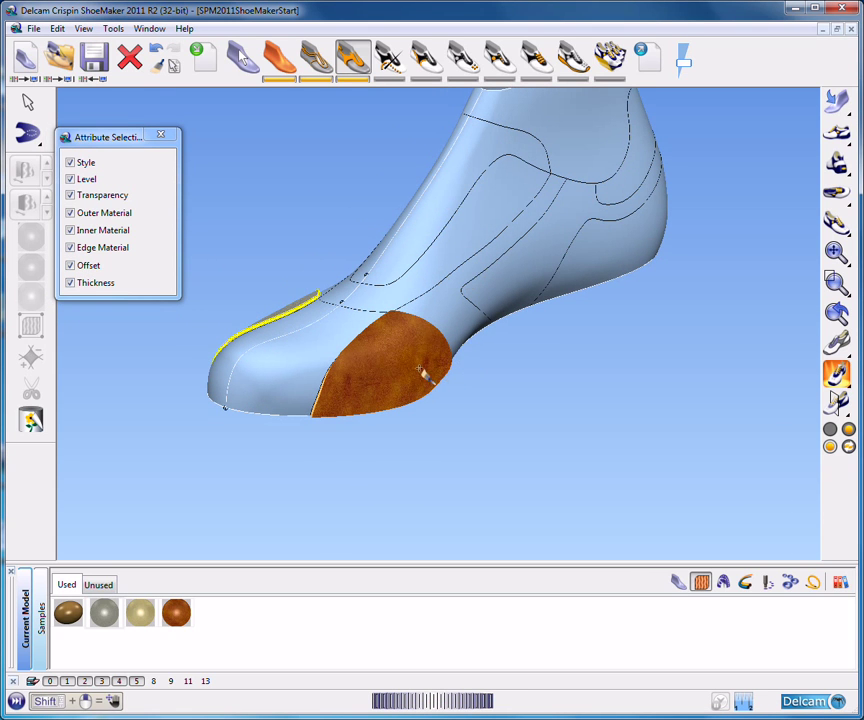
pyautogui.click(432, 376)
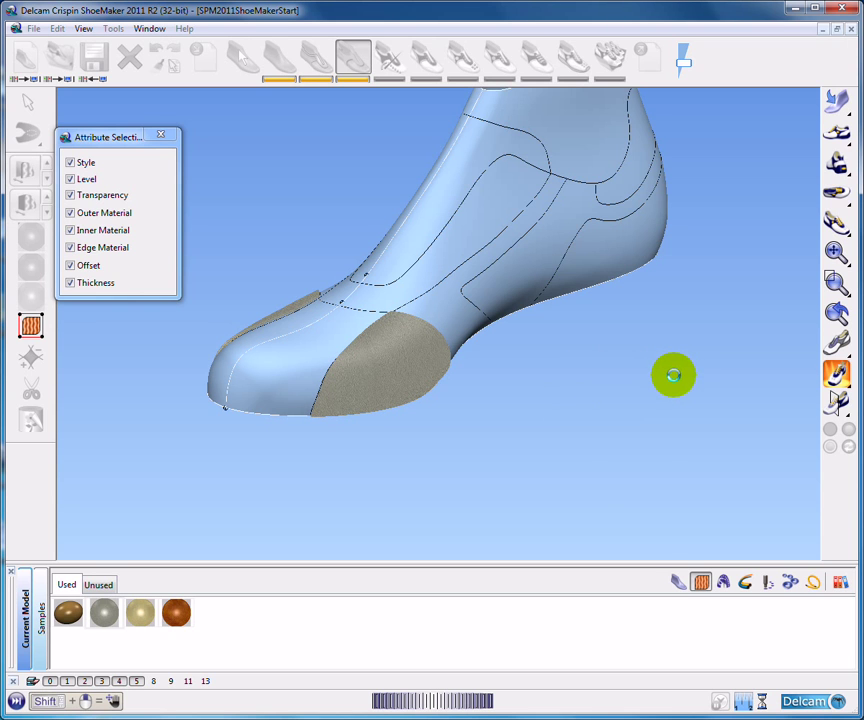
pyautogui.click(411, 305)
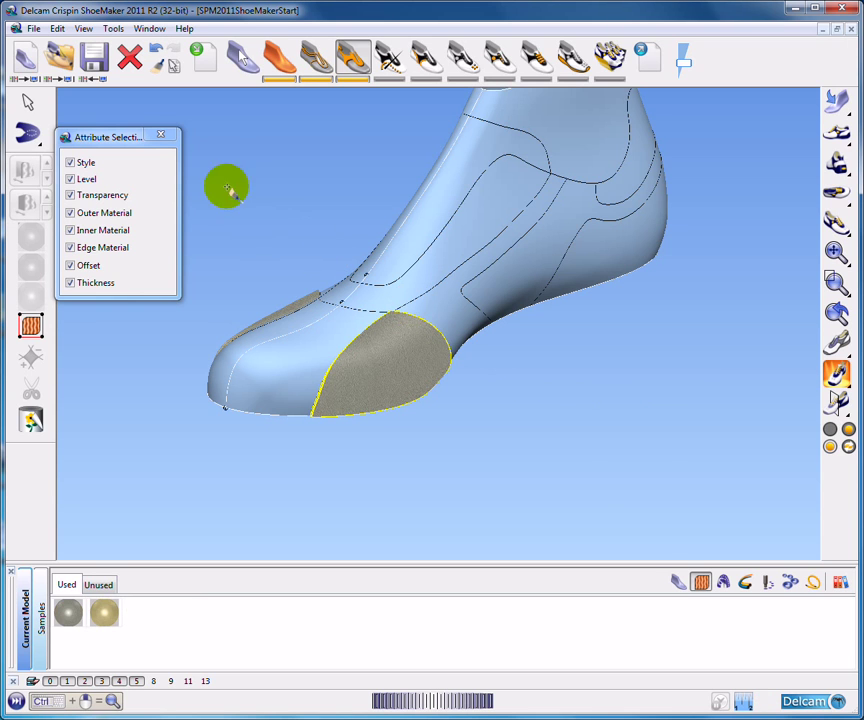
pyautogui.click(161, 136)
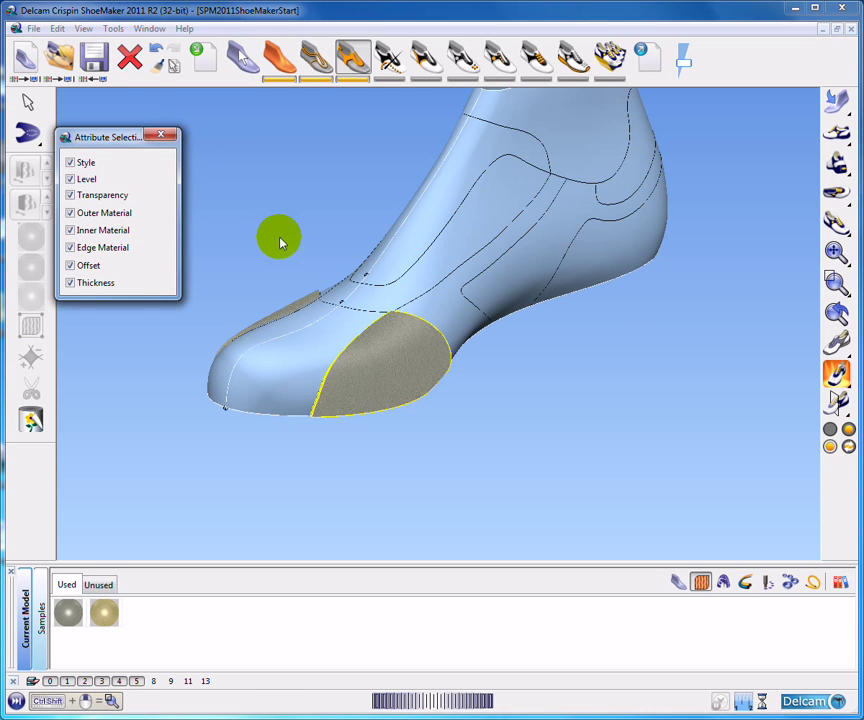
pyautogui.moveTo(452, 345); pyautogui.dragTo(318, 303, button='middle')
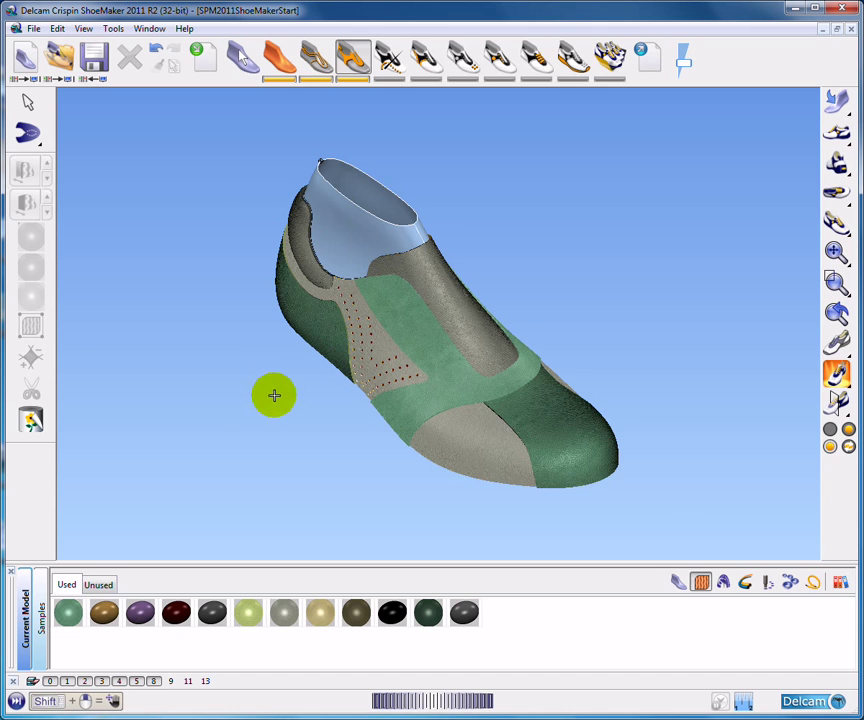
# - Examine the heel collar, perforated side piece and adjoining piece edges close up
pyautogui.moveTo(490, 372); pyautogui.dragTo(469, 341, button='middle')
pyautogui.scroll(3, 441, 347)
pyautogui.keyDown('shift'); pyautogui.moveTo(350, 326); pyautogui.dragTo(482, 348, button='middle'); pyautogui.keyUp('shift')
pyautogui.scroll(6, 472, 328)
pyautogui.moveTo(486, 291); pyautogui.dragTo(467, 275, button='middle')
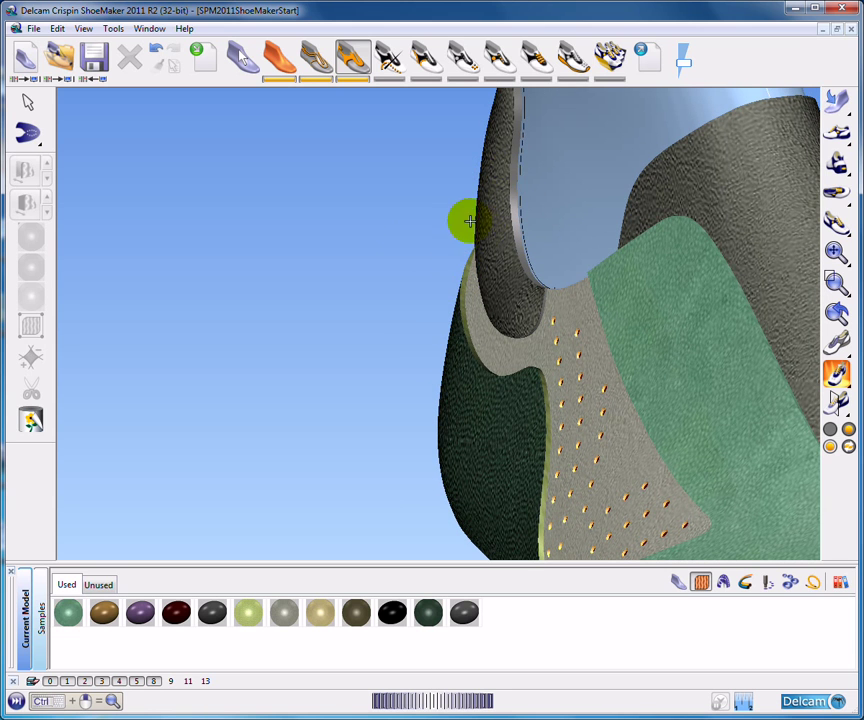
pyautogui.moveTo(456, 182); pyautogui.dragTo(428, 195, button='middle')
pyautogui.scroll(-6, 412, 340)
pyautogui.moveTo(400, 389); pyautogui.dragTo(445, 391, button='middle')
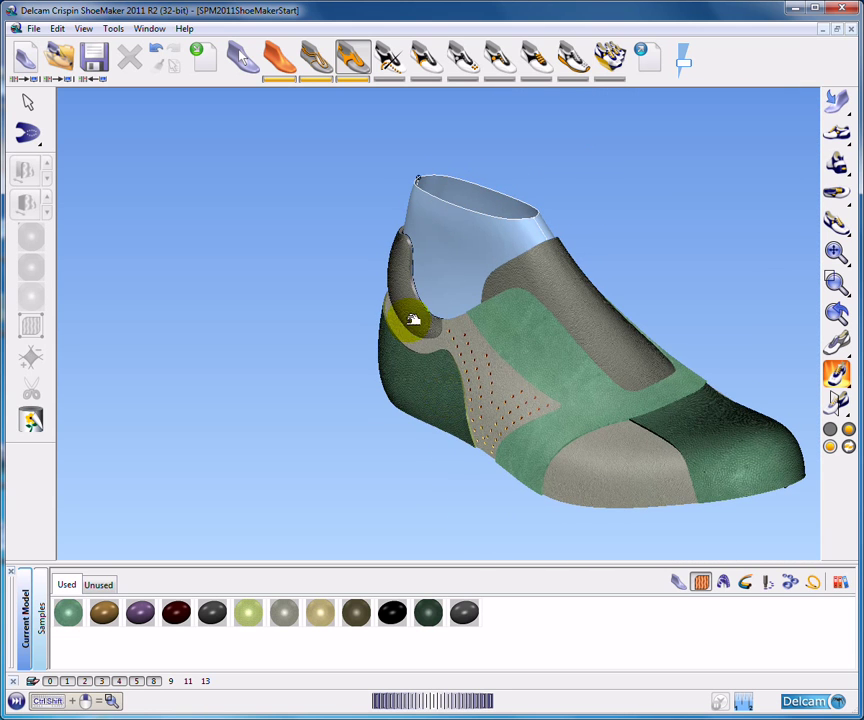
# - Hide the last to view the inside of the shoe upper and show it again
pyautogui.click(281, 79)
pyautogui.moveTo(425, 160); pyautogui.dragTo(385, 172, button='middle')
pyautogui.scroll(-3, 407, 178)
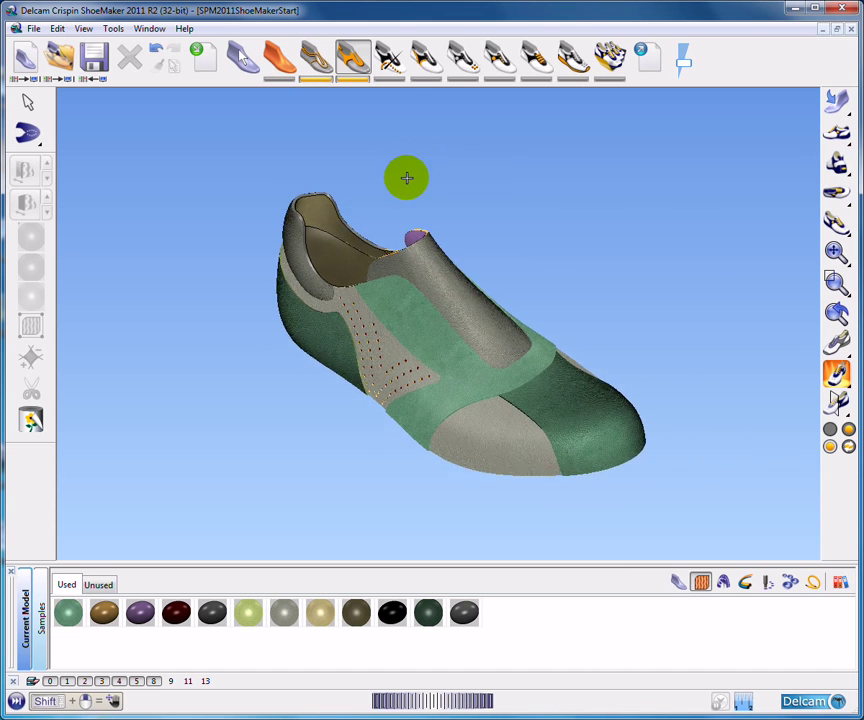
pyautogui.click(283, 72)
pyautogui.moveTo(512, 193); pyautogui.dragTo(512, 192, button='middle')
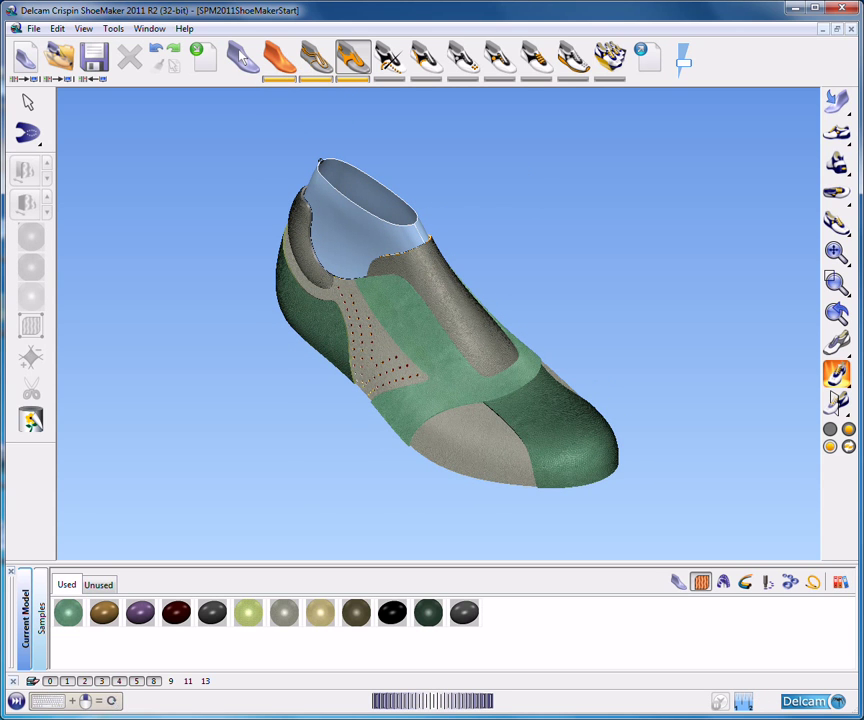
# - Switch to stitch creation, displaying the stitch style library and the available stitch creation methods
pyautogui.click(389, 57)
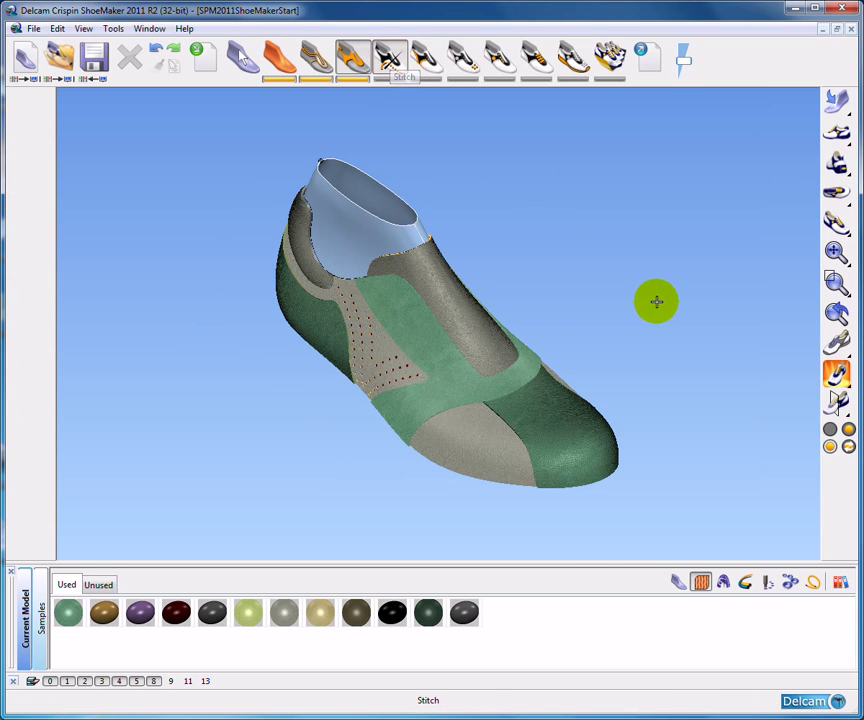
pyautogui.click(723, 582)
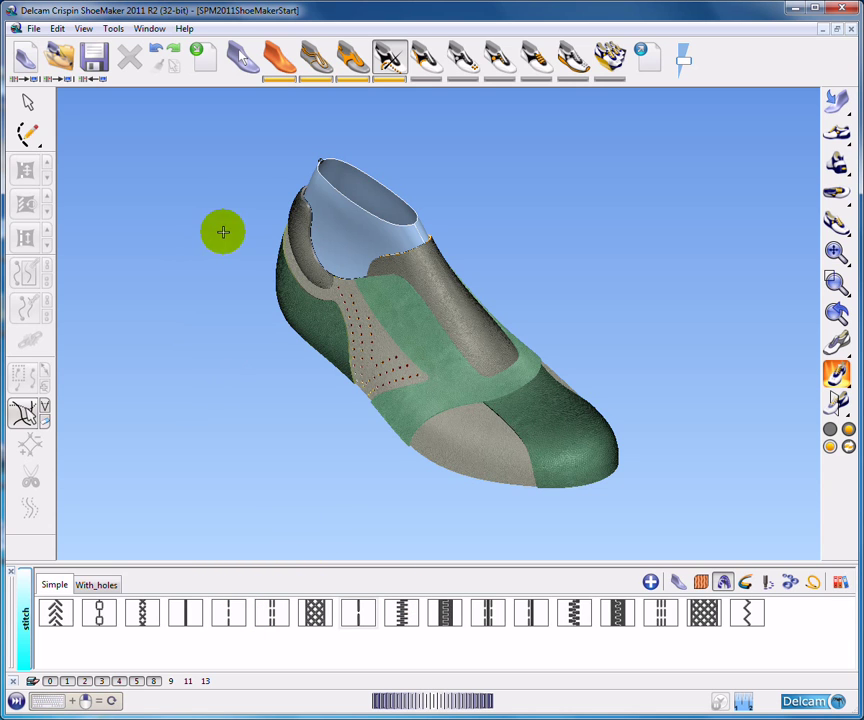
pyautogui.click(28, 135)
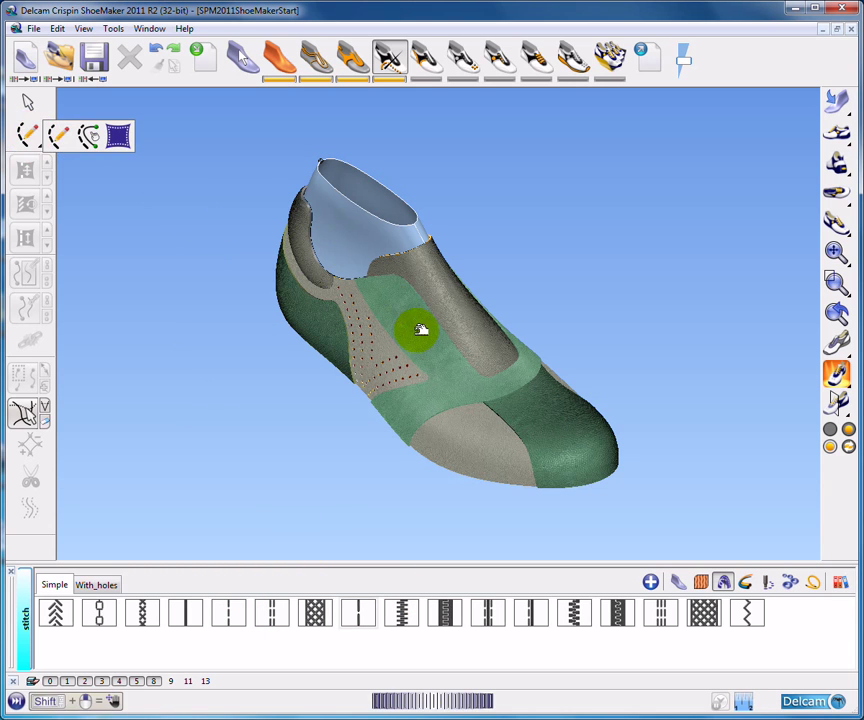
# - Sketch a freehand stitch line from the middle of the grey forefoot piece across onto the dark green toe piece
pyautogui.scroll(5, 548, 474)
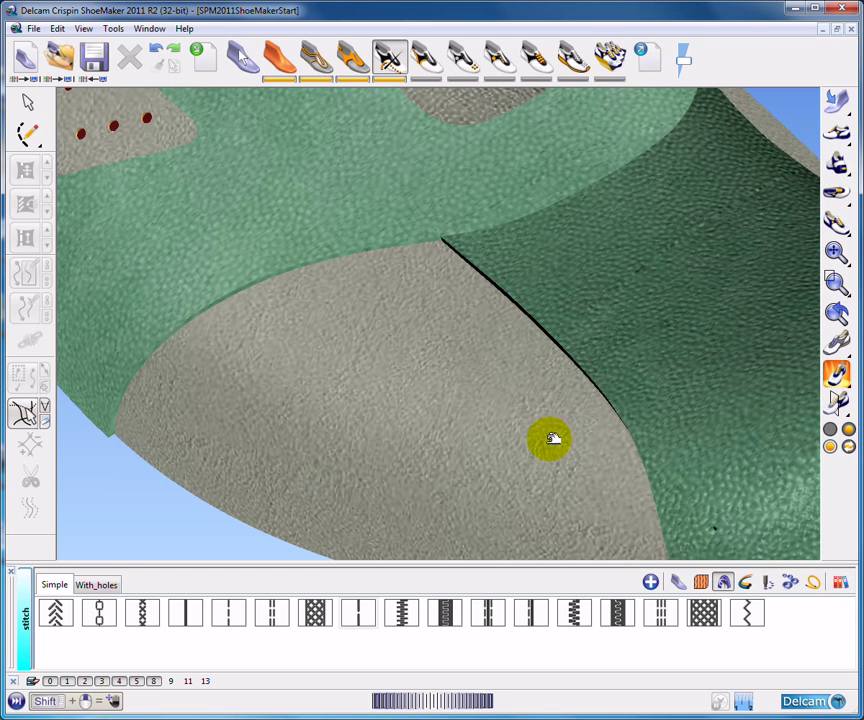
pyautogui.click(28, 134)
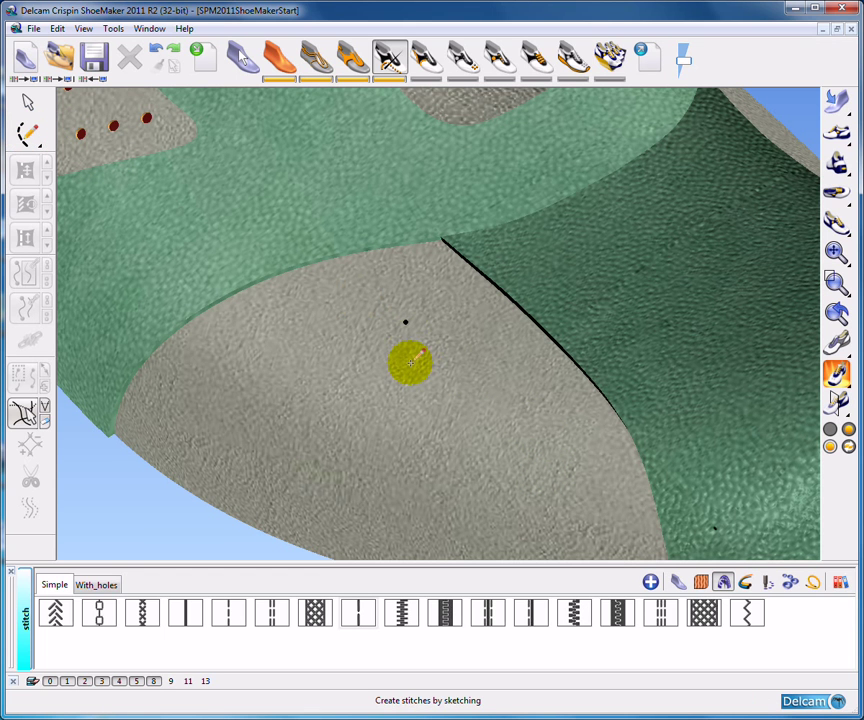
pyautogui.click(335, 398)
pyautogui.click(390, 357)
pyautogui.click(449, 321)
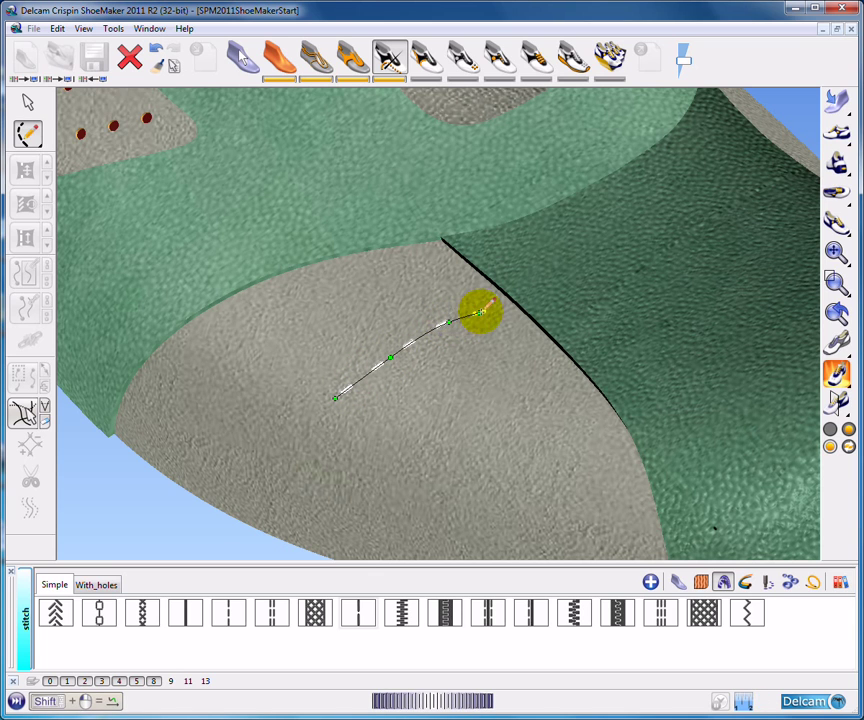
pyautogui.click(493, 303)
pyautogui.click(528, 288)
pyautogui.doubleClick(632, 261)
pyautogui.click(704, 238)
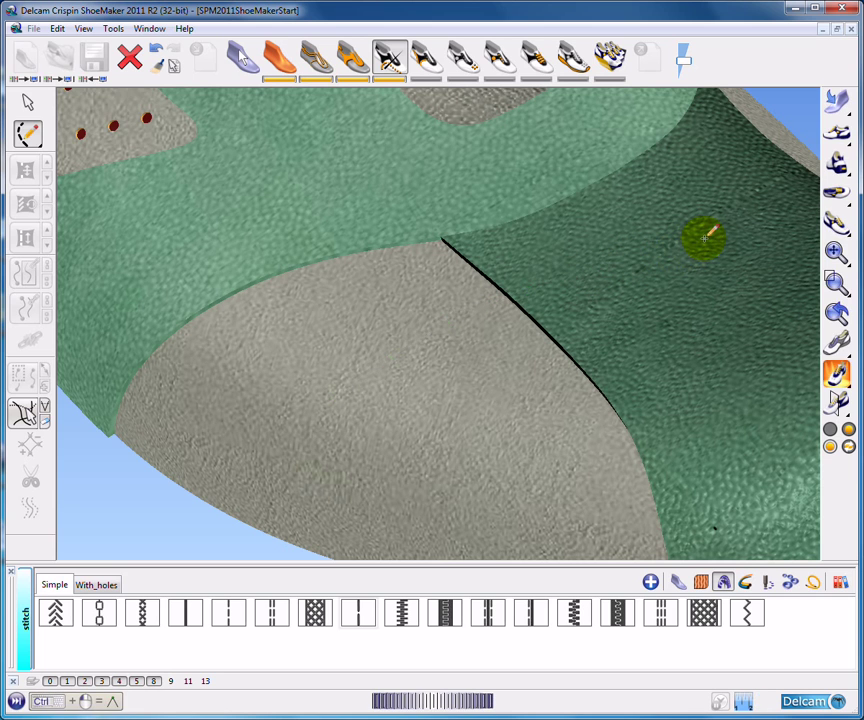
# - Select the sketched stitch line on the forefoot and delete it
pyautogui.click(29, 102)
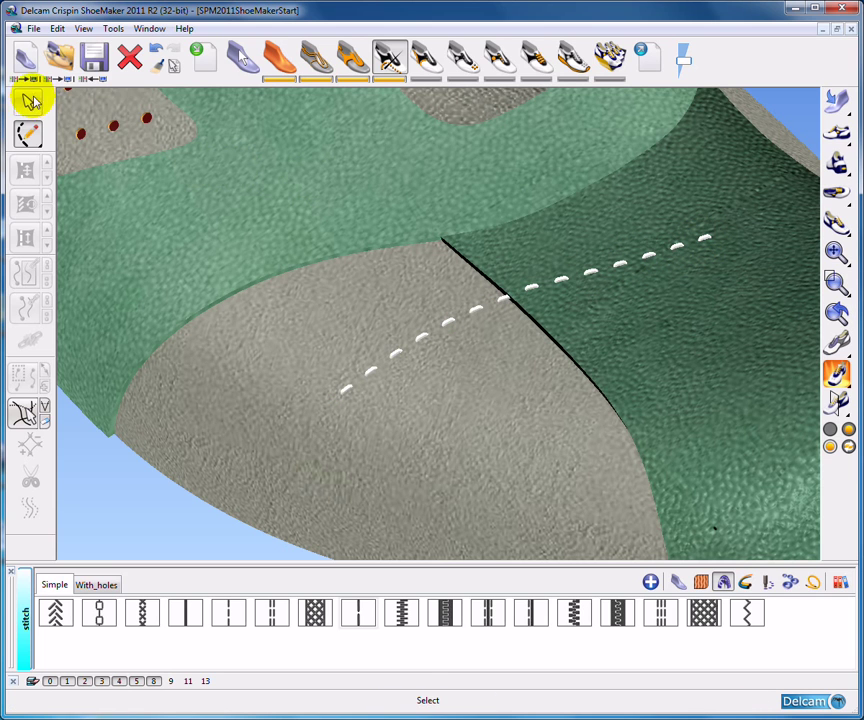
pyautogui.click(458, 303)
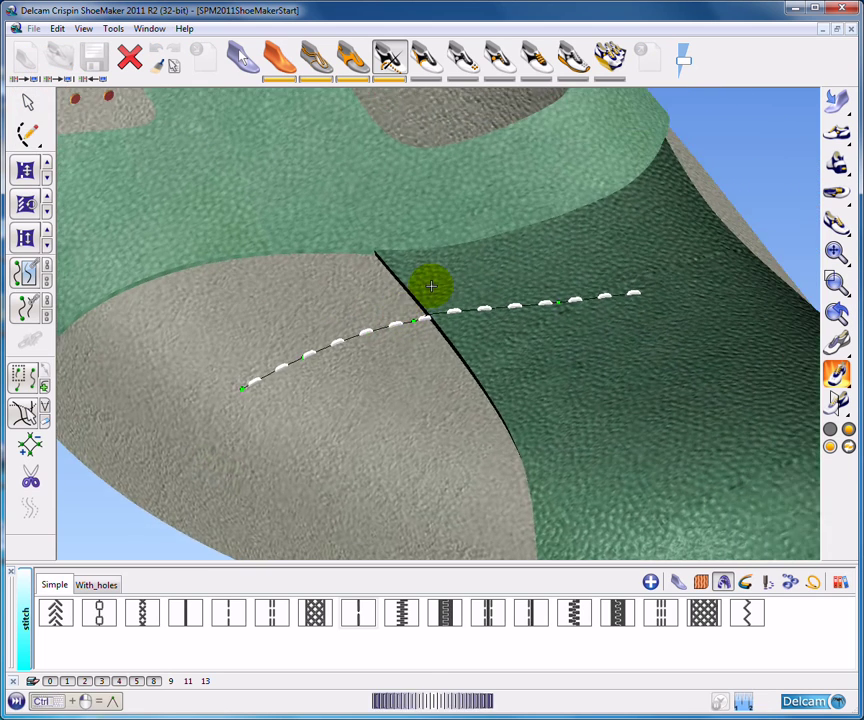
pyautogui.moveTo(417, 268); pyautogui.dragTo(517, 334, button='middle')
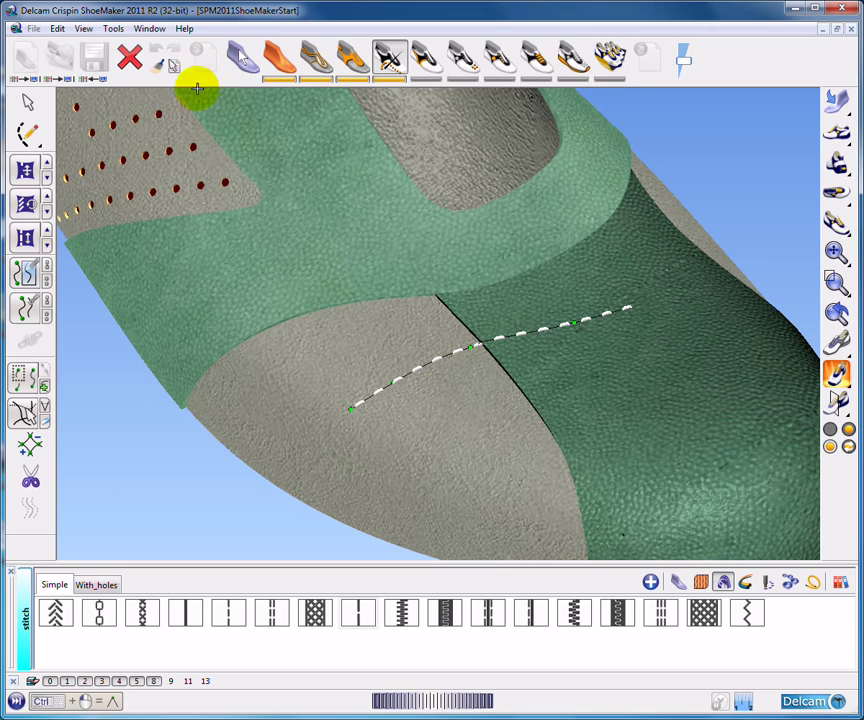
pyautogui.click(128, 57)
# - Create edge stitching on the light green overlay piece along its perforated-side edges, its edges around the tongue and its front edge
pyautogui.moveTo(443, 260)
pyautogui.keyDown('shift'); pyautogui.mouseDown(button='middle')
pyautogui.moveTo(378, 252)
pyautogui.moveTo(474, 400)
pyautogui.moveTo(497, 385)
pyautogui.moveTo(525, 401)
pyautogui.mouseUp(button='middle'); pyautogui.keyUp('shift')
pyautogui.click(24, 135)
pyautogui.click(120, 135)
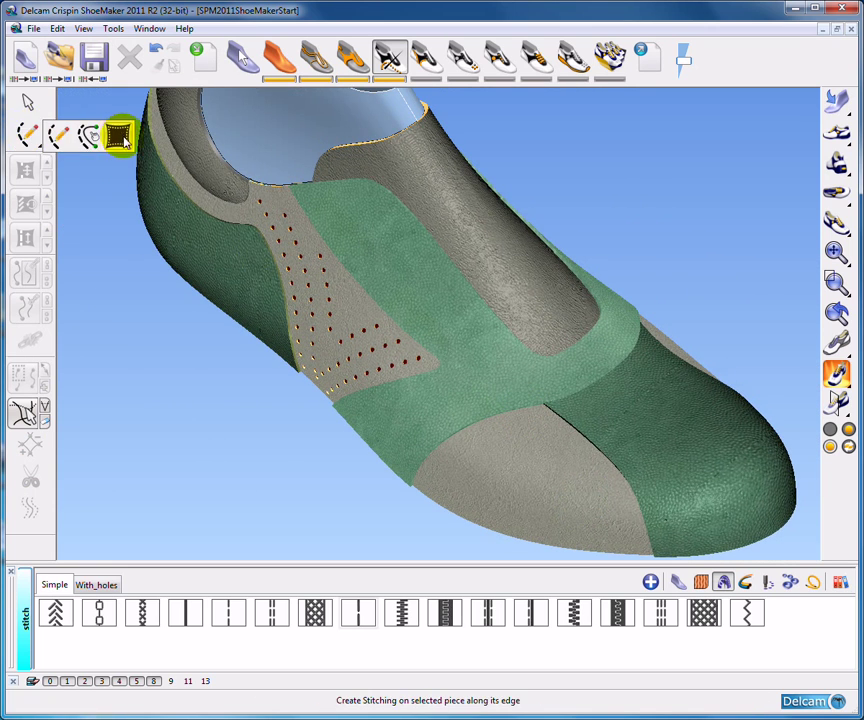
pyautogui.click(431, 296)
pyautogui.click(477, 355)
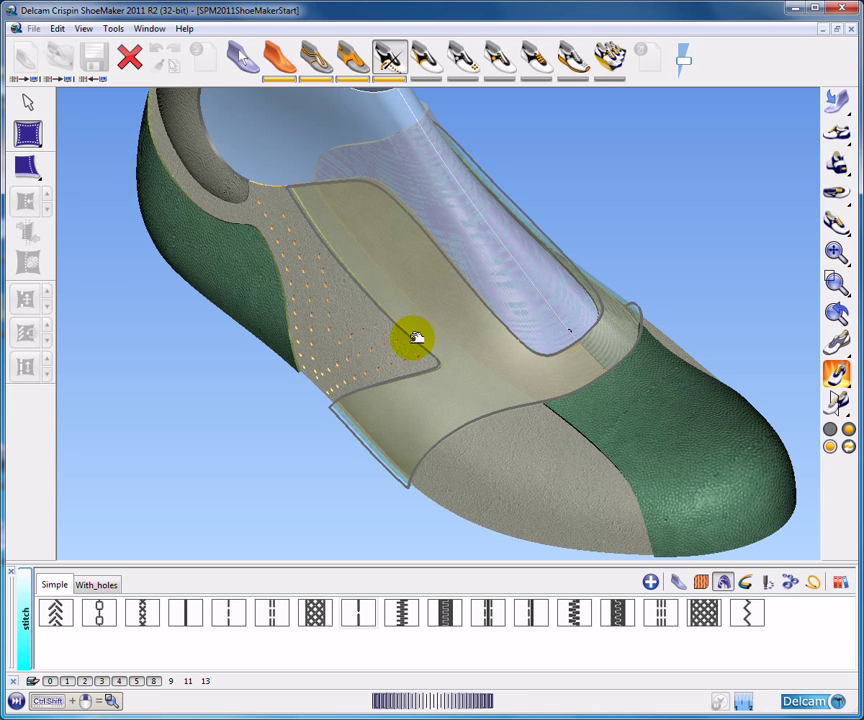
pyautogui.click(405, 325)
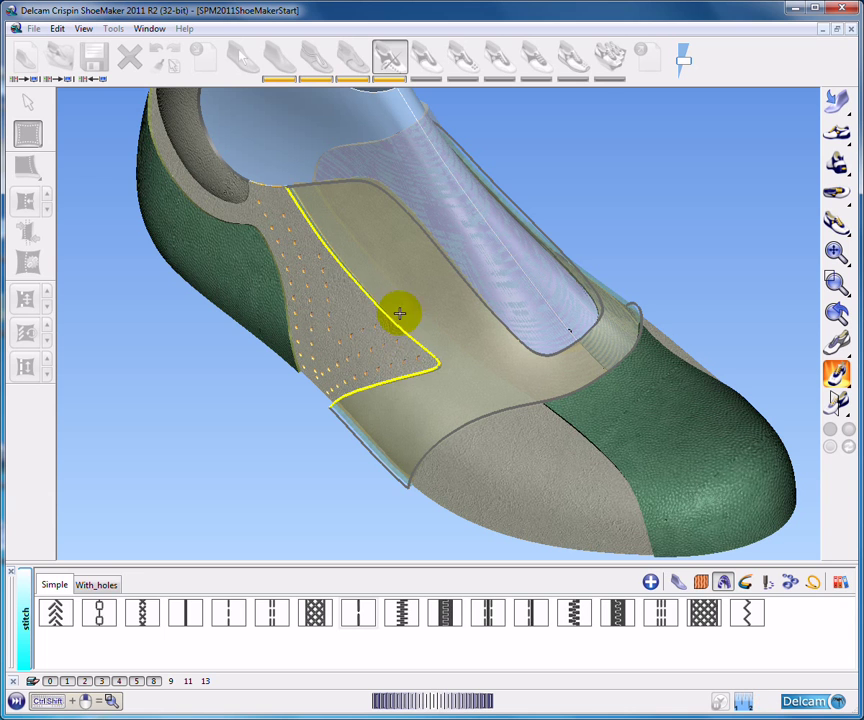
pyautogui.click(358, 178)
pyautogui.moveTo(634, 382); pyautogui.dragTo(464, 338, button='middle')
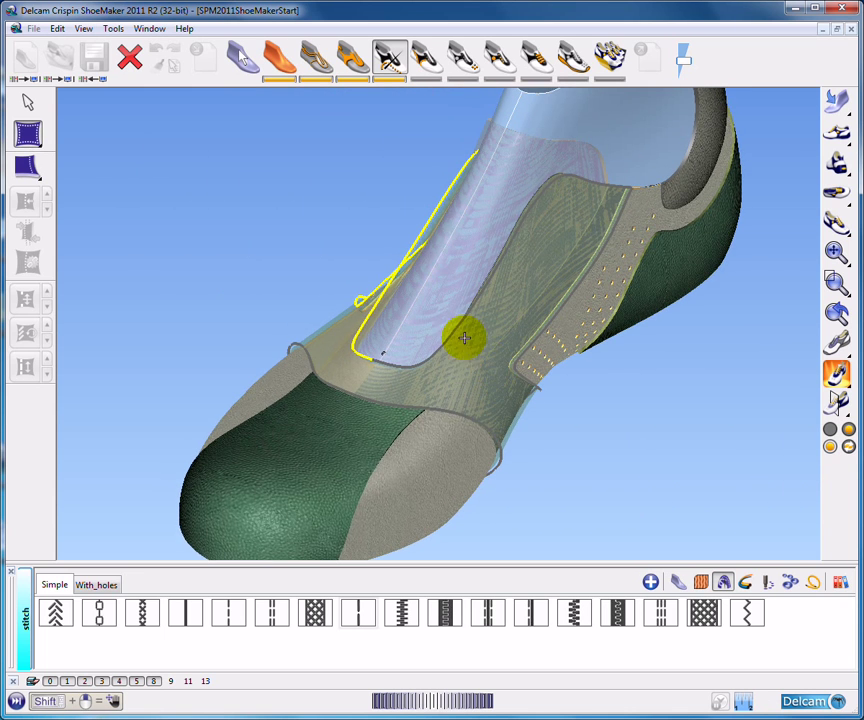
pyautogui.click(462, 327)
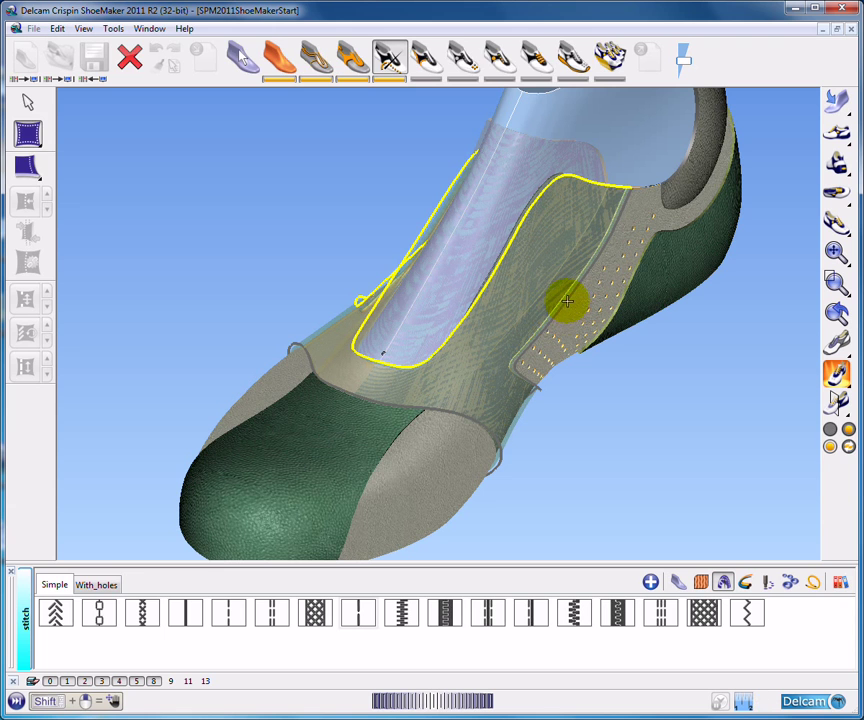
pyautogui.moveTo(567, 300); pyautogui.dragTo(428, 414, button='middle')
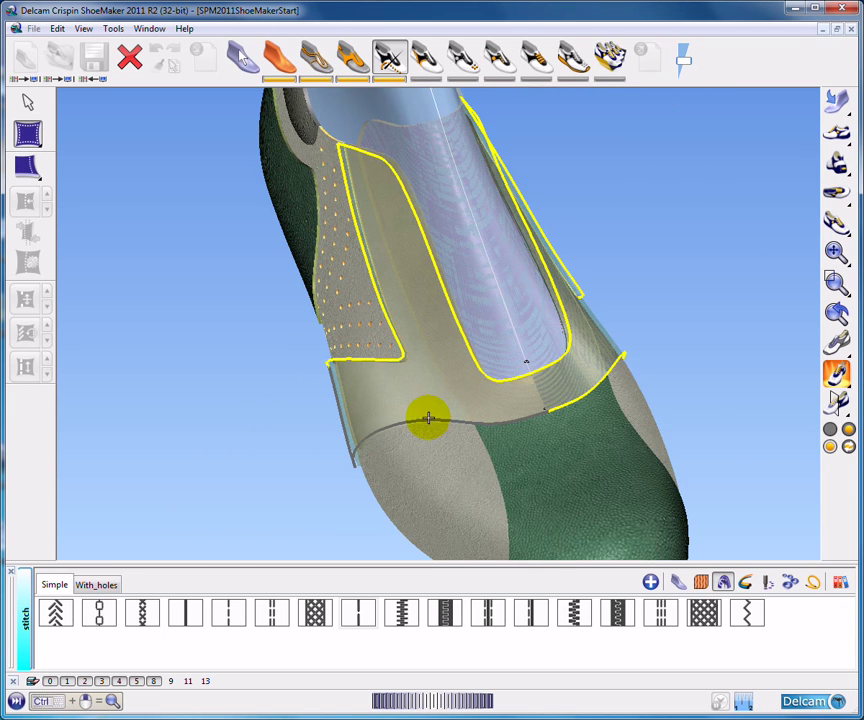
pyautogui.click(432, 418)
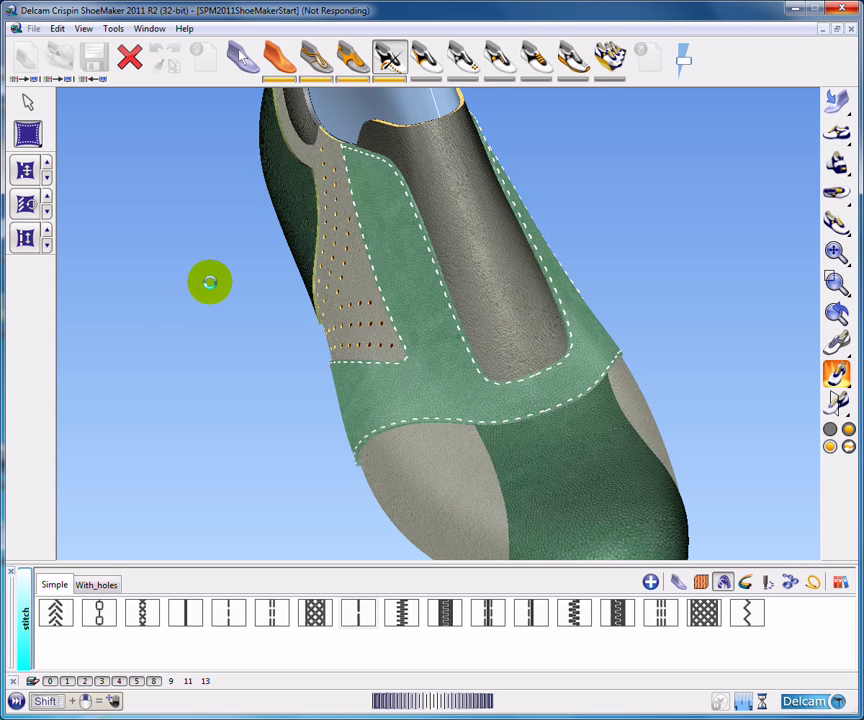
pyautogui.moveTo(268, 426); pyautogui.dragTo(295, 409, button='middle')
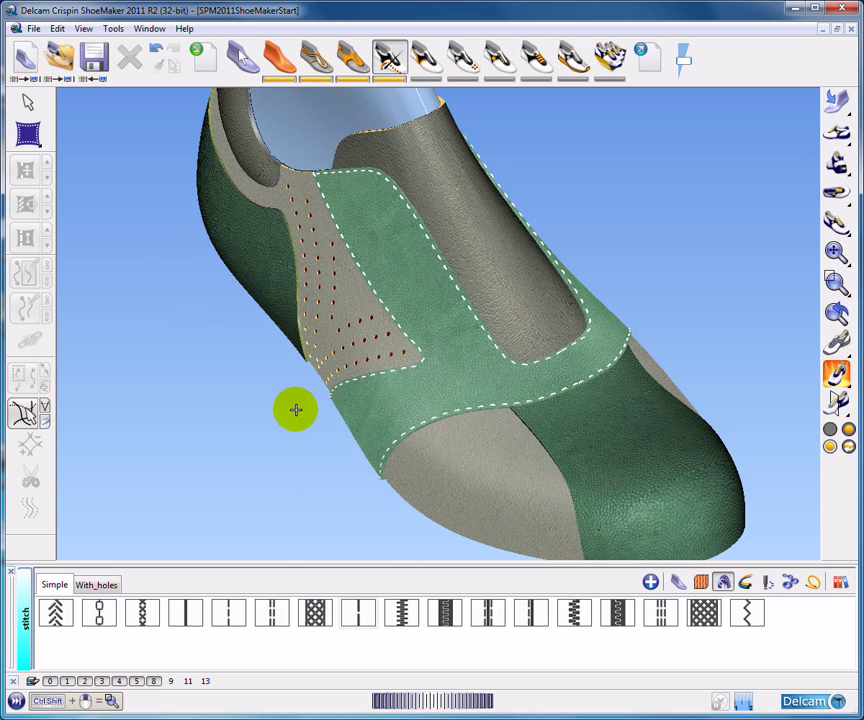
# - Reopen edge stitching on the light green piece's front edge to examine its stitch settings, and leave the selection
pyautogui.keyDown('shift'); pyautogui.moveTo(237, 385); pyautogui.dragTo(155, 312, button='middle'); pyautogui.keyUp('shift')
pyautogui.scroll(5, 366, 368)
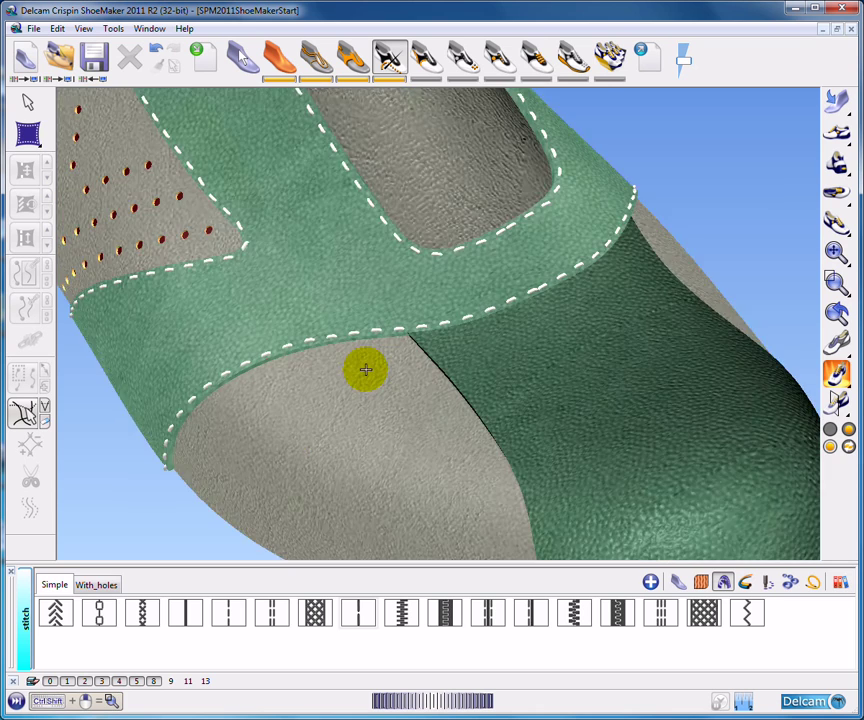
pyautogui.click(410, 328)
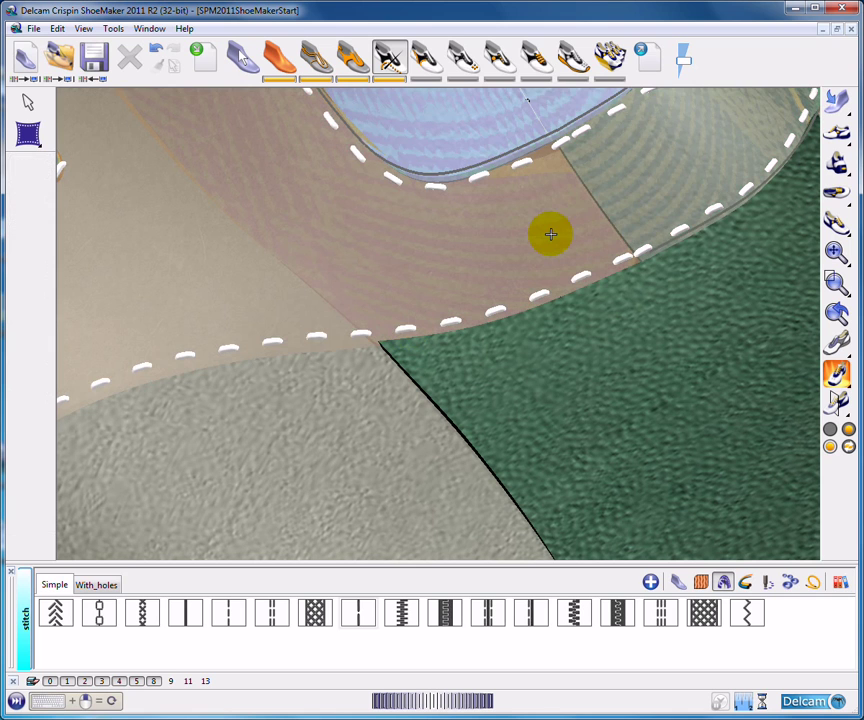
pyautogui.keyDown('shift'); pyautogui.click(687, 231); pyautogui.keyUp('shift')
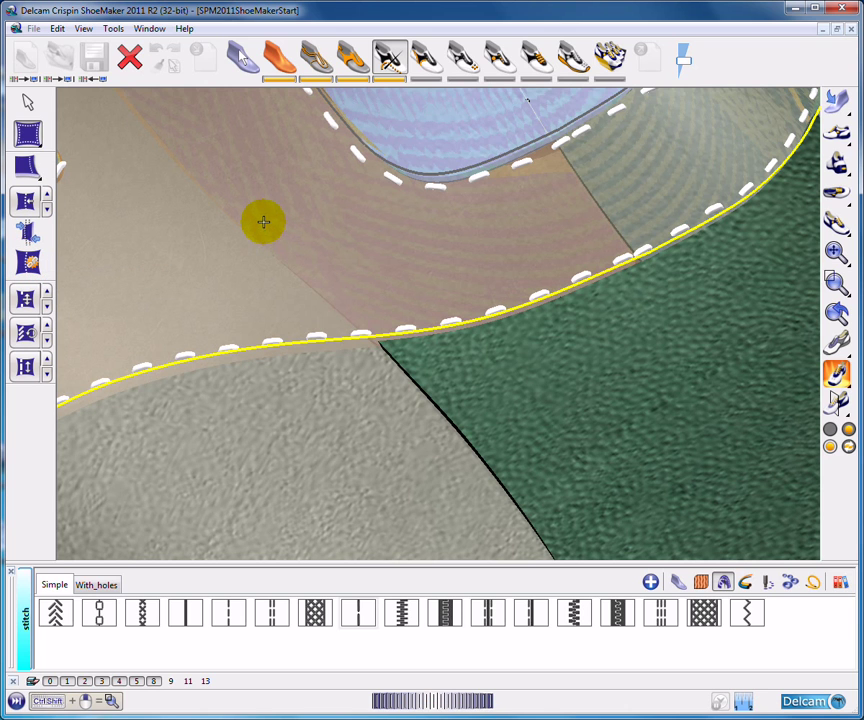
pyautogui.moveTo(264, 222); pyautogui.dragTo(268, 238, button='middle')
pyautogui.scroll(-5, 268, 238)
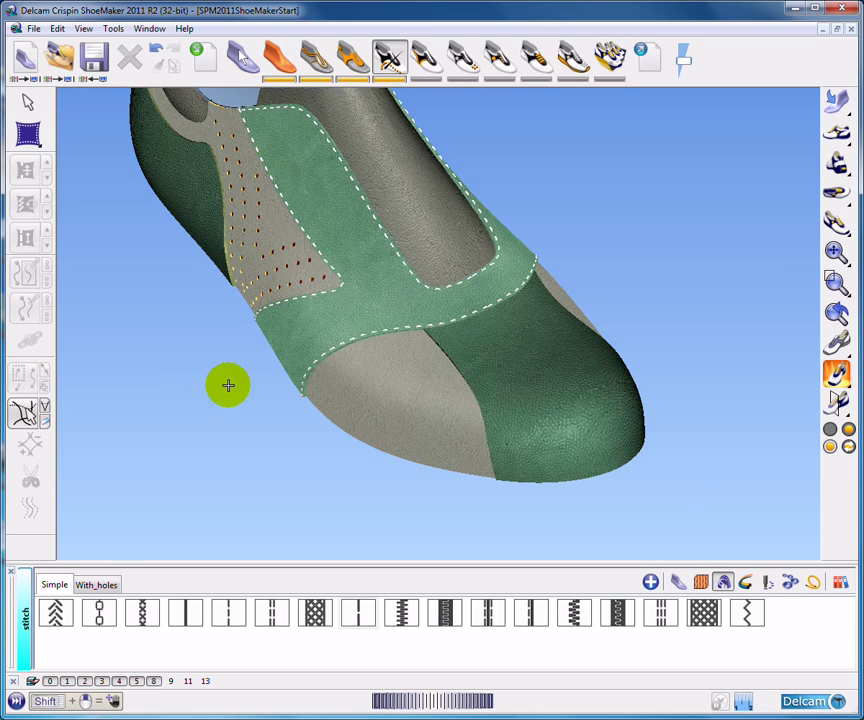
# - Apply the cross stitch style to both stitch lines along the light green piece's front edge
pyautogui.keyDown('shift'); pyautogui.scroll(5, 226, 372); pyautogui.keyUp('shift')
pyautogui.scroll(1, 229, 364)
pyautogui.keyDown('shift'); pyautogui.moveTo(231, 362); pyautogui.dragTo(405, 380, button='middle'); pyautogui.keyUp('shift')
pyautogui.scroll(3, 270, 336)
pyautogui.click(143, 614)
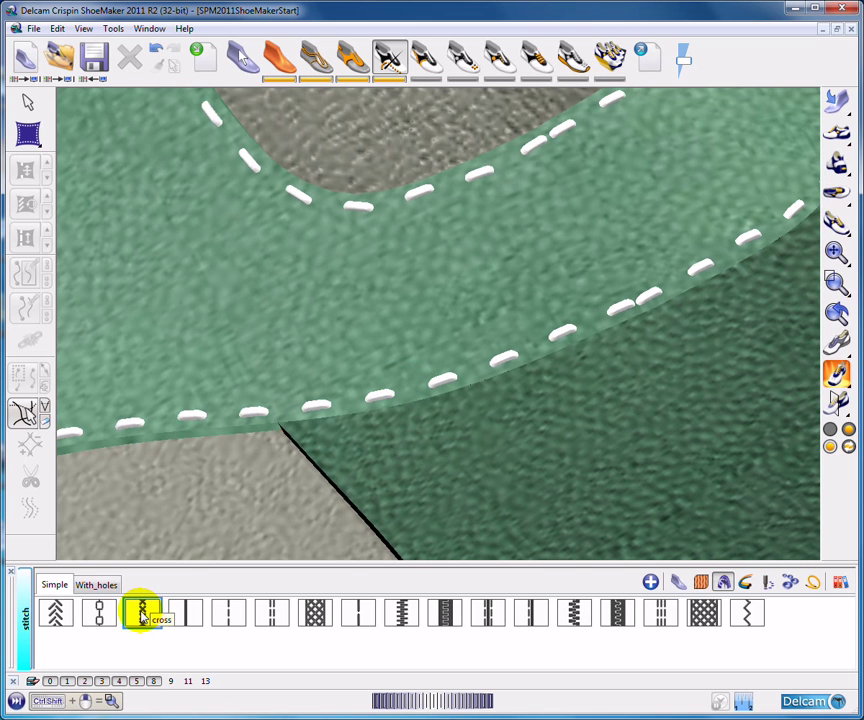
pyautogui.moveTo(143, 608); pyautogui.dragTo(324, 399)
pyautogui.moveTo(528, 303); pyautogui.dragTo(218, 390, button='middle')
pyautogui.moveTo(141, 613); pyautogui.dragTo(394, 358)
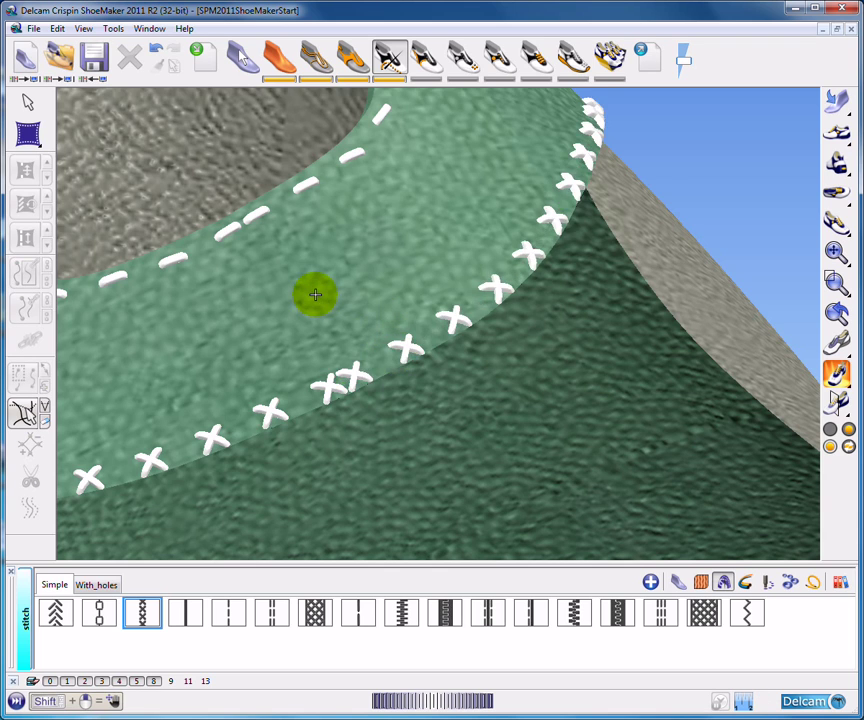
# - Set the start gap to 2.0 for the cross stitch line on the front edge above the grey forefoot piece
pyautogui.scroll(-5, 318, 299)
pyautogui.scroll(5, 328, 305)
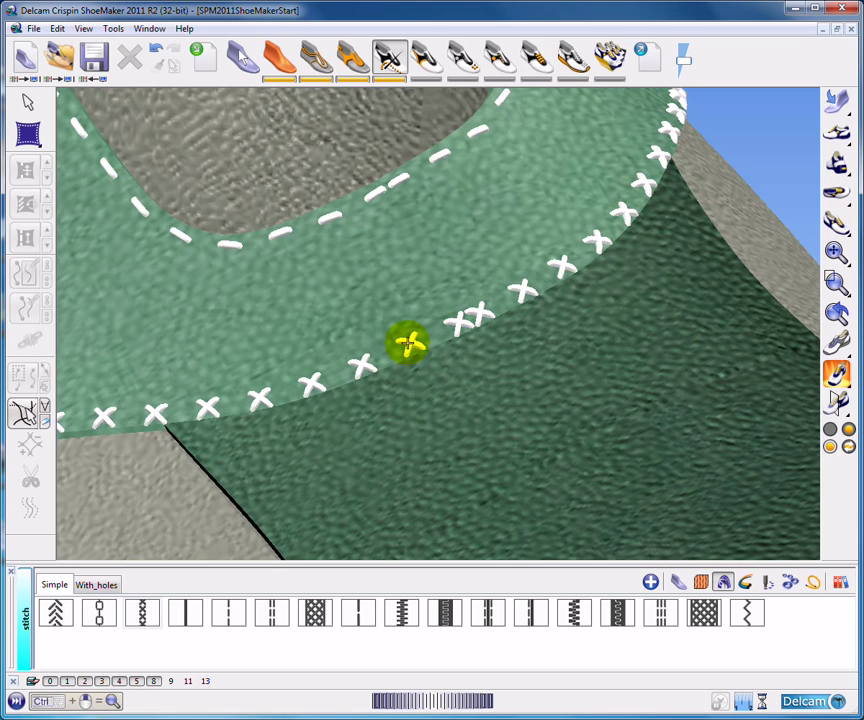
pyautogui.click(407, 344)
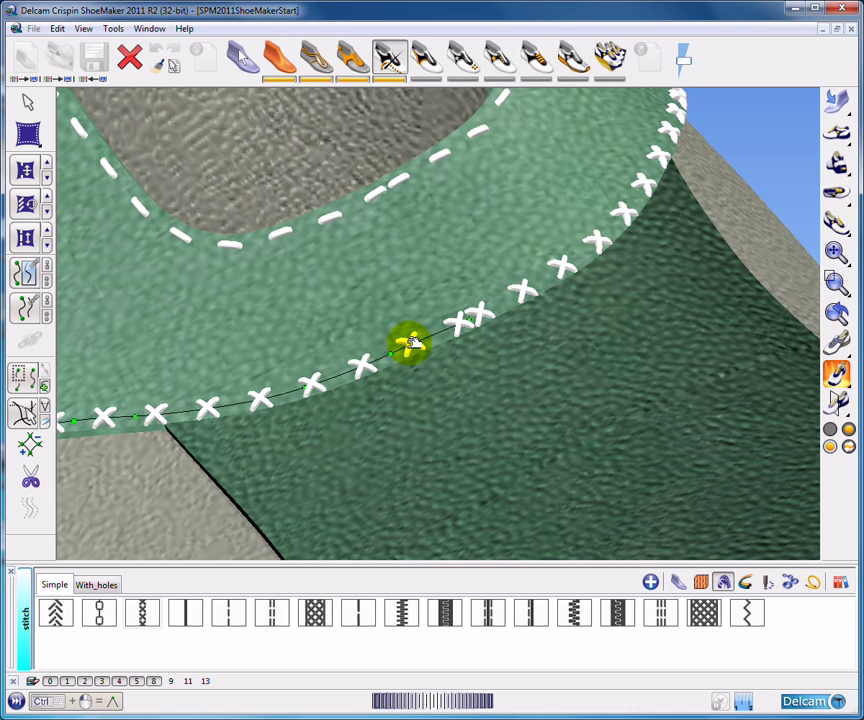
pyautogui.click(395, 345)
pyautogui.moveTo(86, 54); pyautogui.dragTo(186, 124)
pyautogui.click(233, 246)
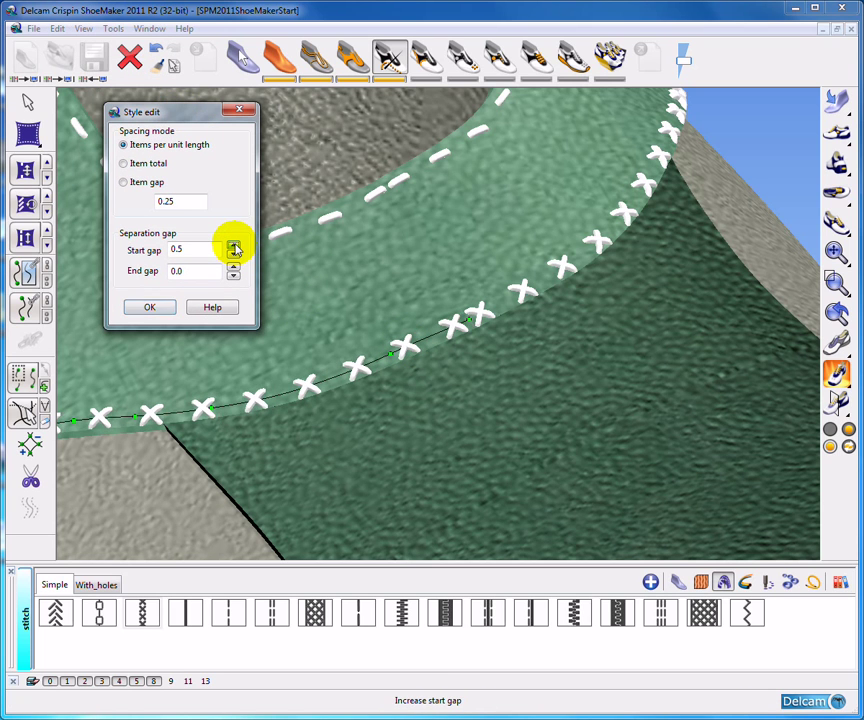
pyautogui.click(233, 246)
pyautogui.click(233, 246)
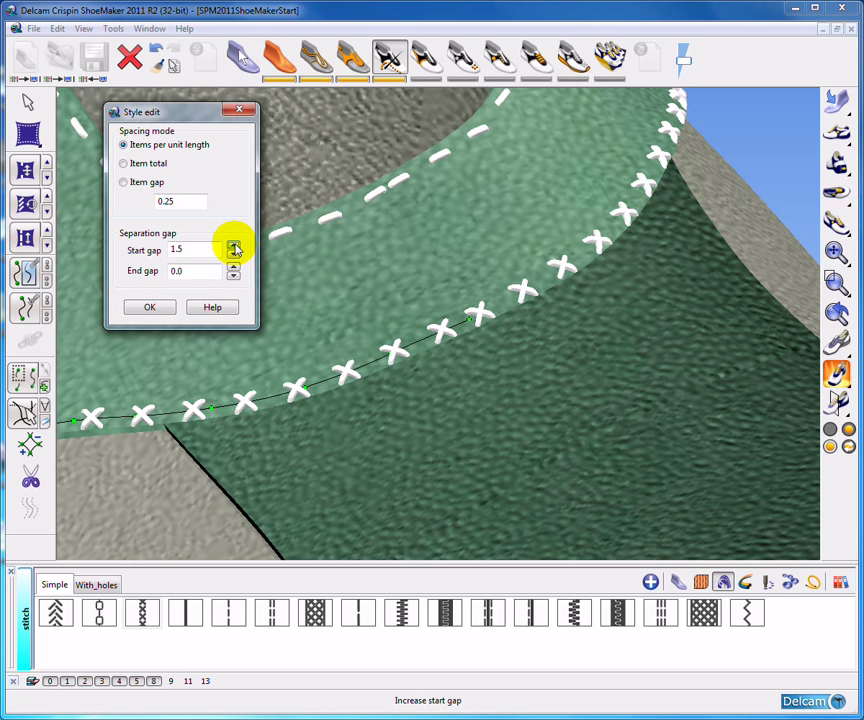
pyautogui.click(233, 246)
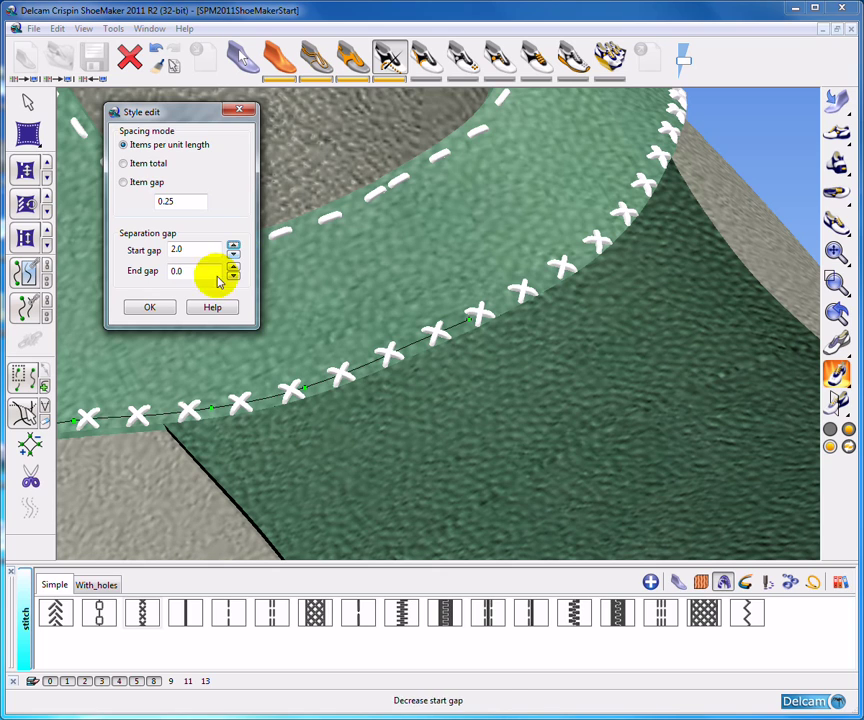
pyautogui.click(150, 308)
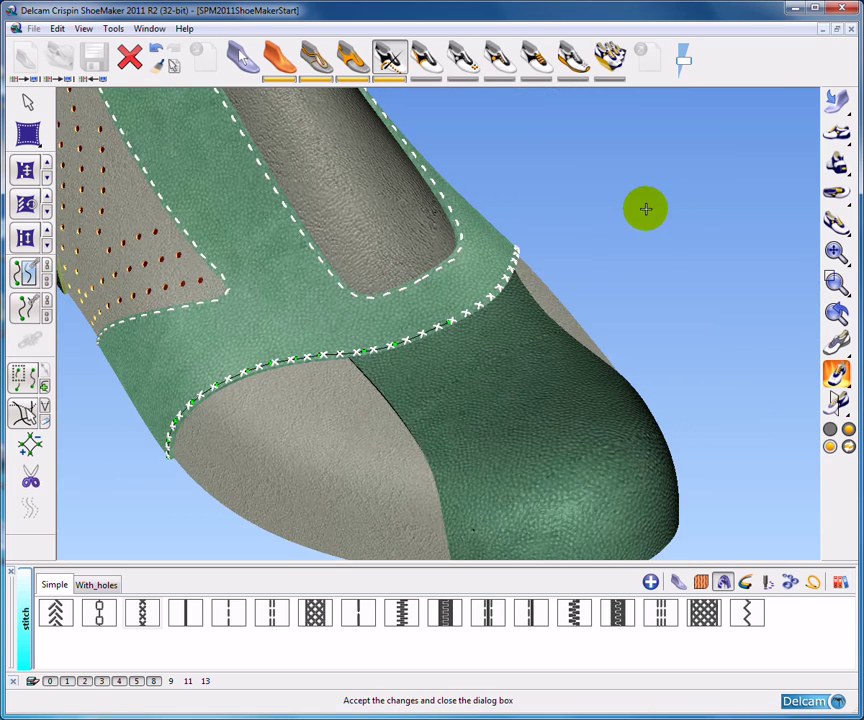
pyautogui.moveTo(587, 231); pyautogui.dragTo(642, 262, button='middle')
pyautogui.scroll(-3, 568, 328)
pyautogui.moveTo(568, 328); pyautogui.dragTo(645, 363, button='middle')
pyautogui.keyDown('shift'); pyautogui.moveTo(418, 382); pyautogui.dragTo(461, 428, button='middle'); pyautogui.keyUp('shift')
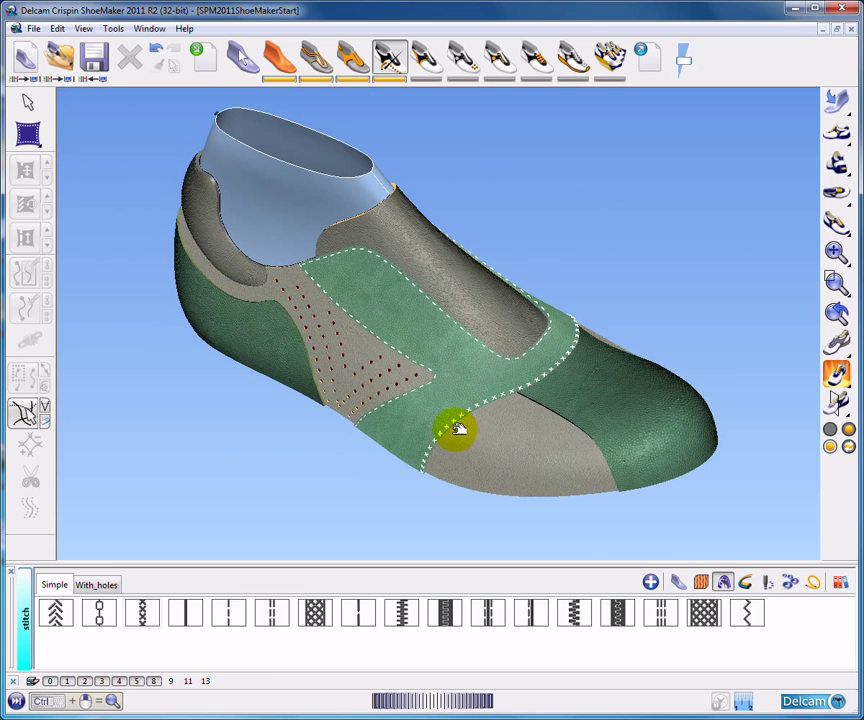
# - Display level 9 with the remaining stitching and switch to pipe creation
pyautogui.click(172, 682)
pyautogui.scroll(-3, 332, 461)
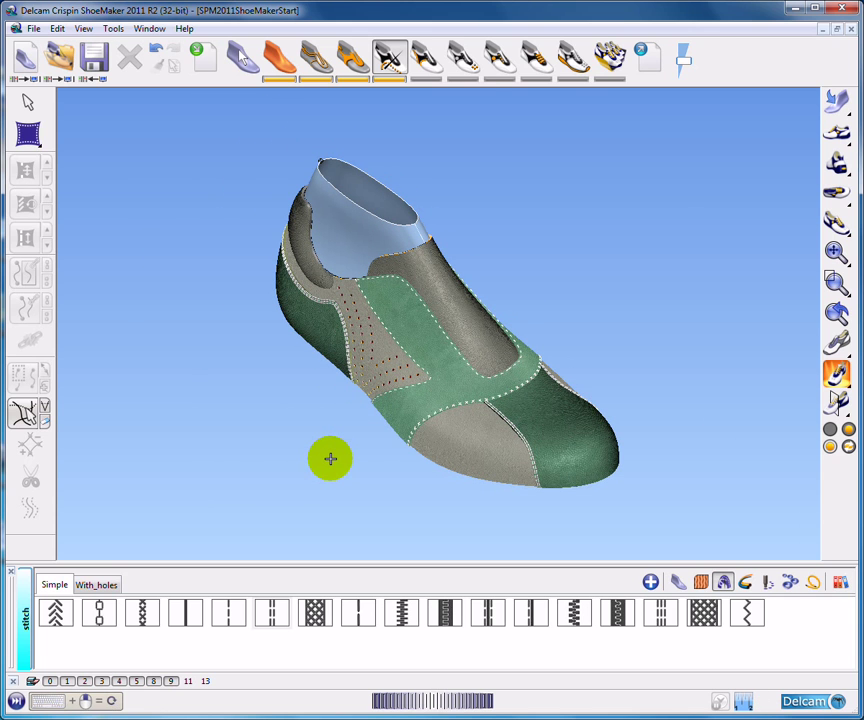
pyautogui.click(422, 57)
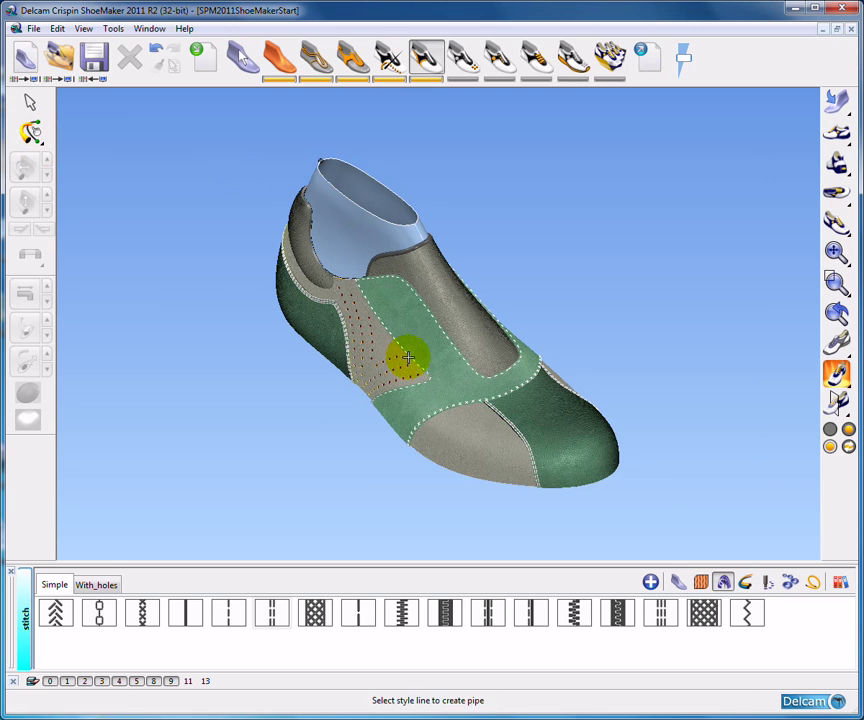
# - Sketch a short freehand U-shaped pipe on the side of the last above the heel collar
pyautogui.scroll(5, 484, 409)
pyautogui.moveTo(407, 463); pyautogui.dragTo(430, 393, button='middle')
pyautogui.keyDown('shift'); pyautogui.moveTo(318, 352); pyautogui.dragTo(486, 380, button='middle'); pyautogui.keyUp('shift')
pyautogui.scroll(3, 490, 382)
pyautogui.moveTo(24, 136)
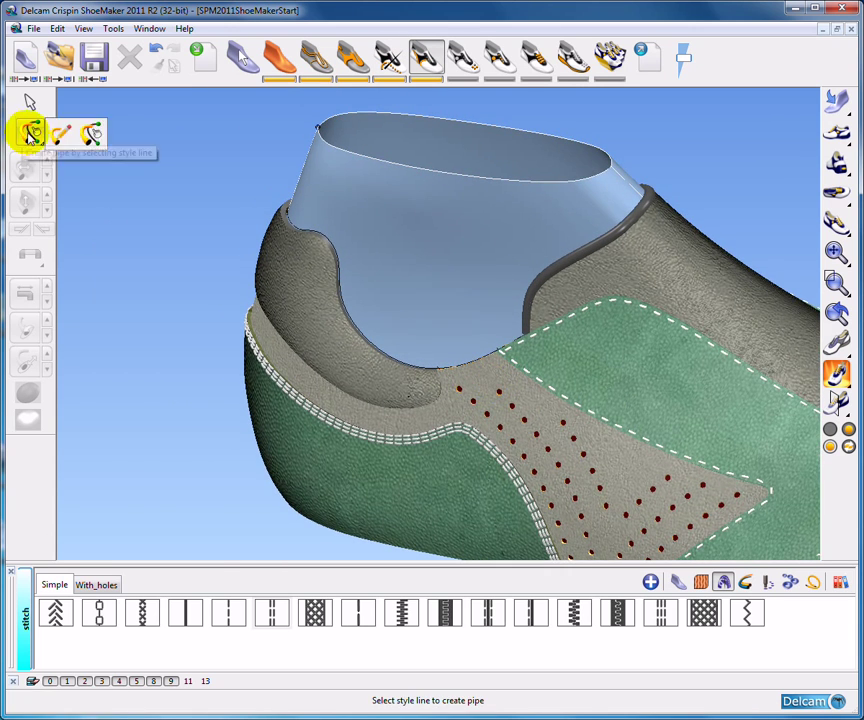
pyautogui.click(60, 133)
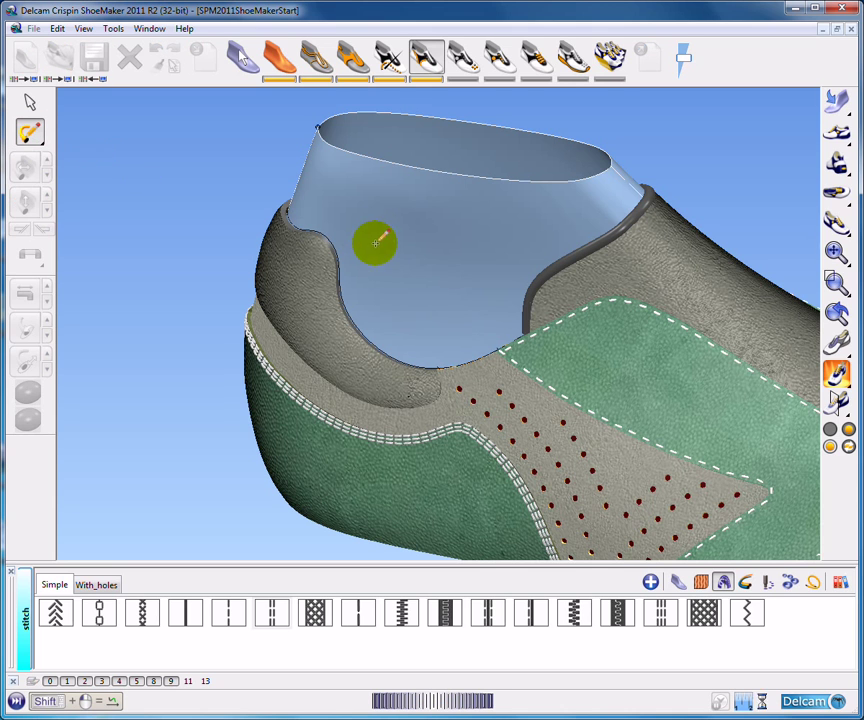
pyautogui.moveTo(437, 280)
pyautogui.mouseDown()
pyautogui.moveTo(505, 241)
pyautogui.moveTo(499, 245)
pyautogui.mouseUp()
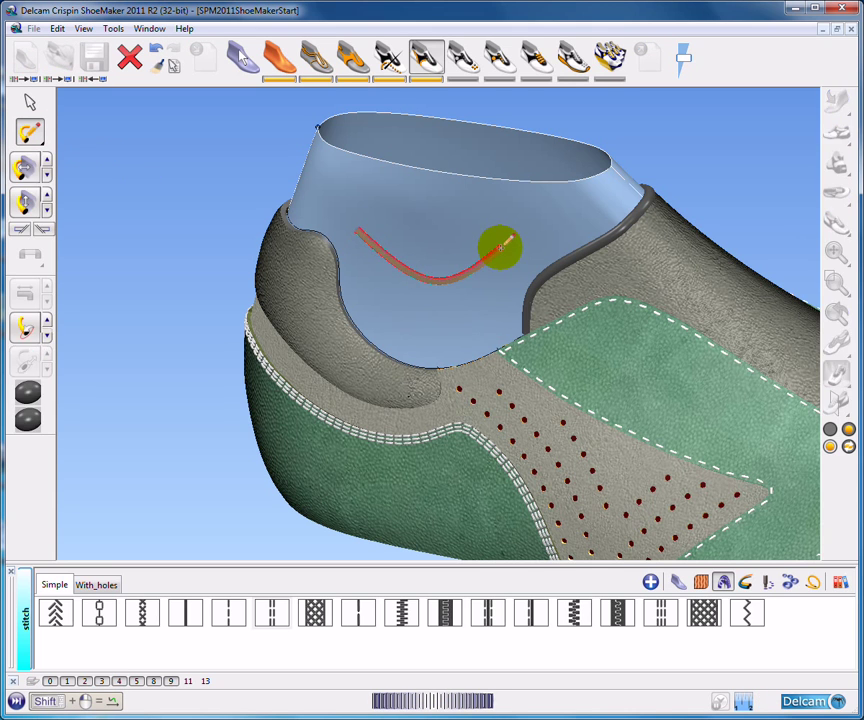
# - Select the freehand pipe on the last and delete it
pyautogui.click(30, 102)
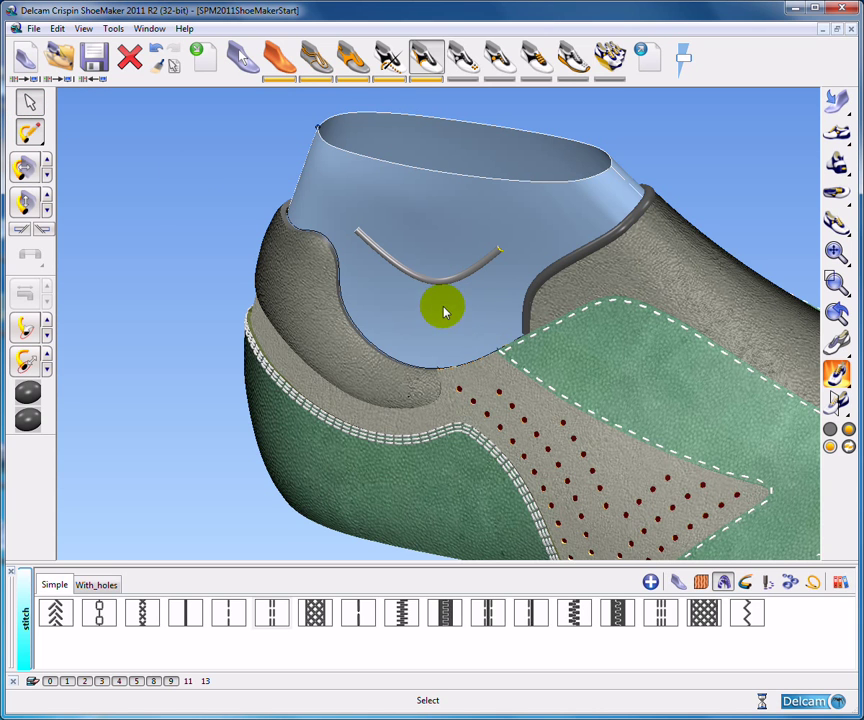
pyautogui.moveTo(486, 330); pyautogui.dragTo(510, 328, button='middle')
pyautogui.click(129, 57)
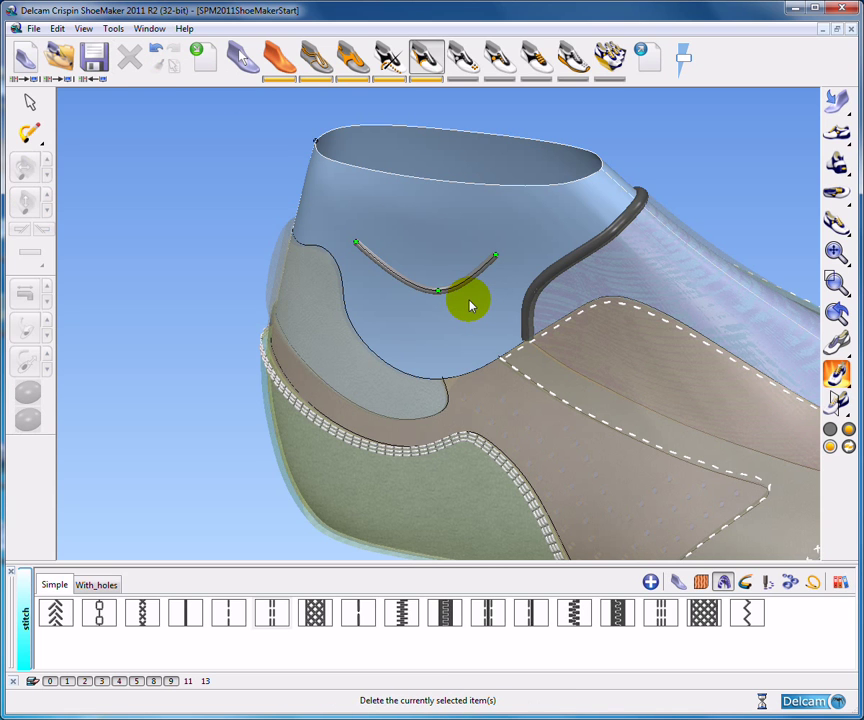
# - Create pipes from the topline style lines on both sides of the shoe opening, and finish pipe creation
pyautogui.click(28, 131)
pyautogui.click(91, 134)
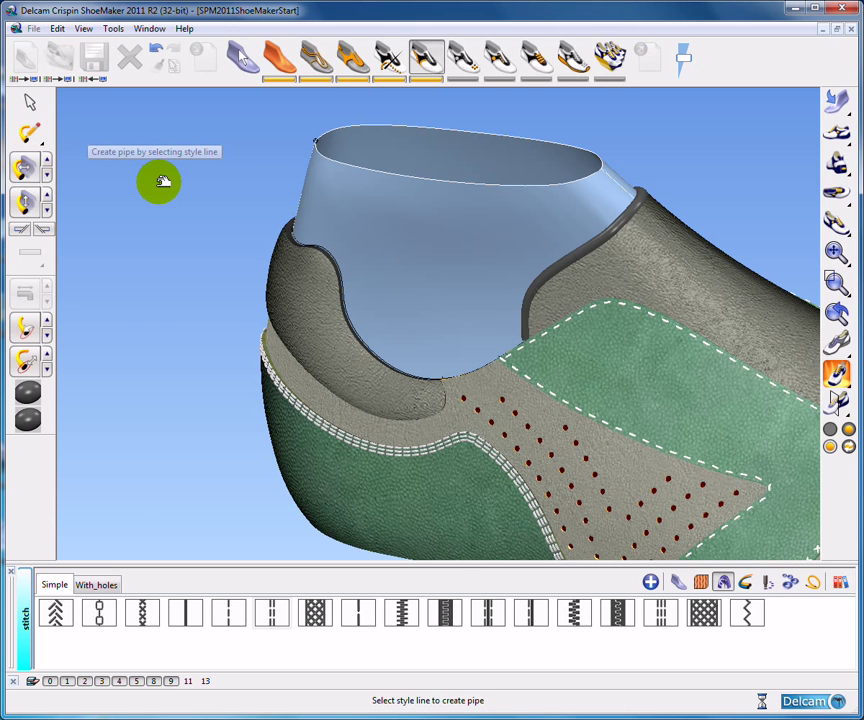
pyautogui.keyDown('shift'); pyautogui.moveTo(199, 209); pyautogui.dragTo(179, 196, button='middle'); pyautogui.keyUp('shift')
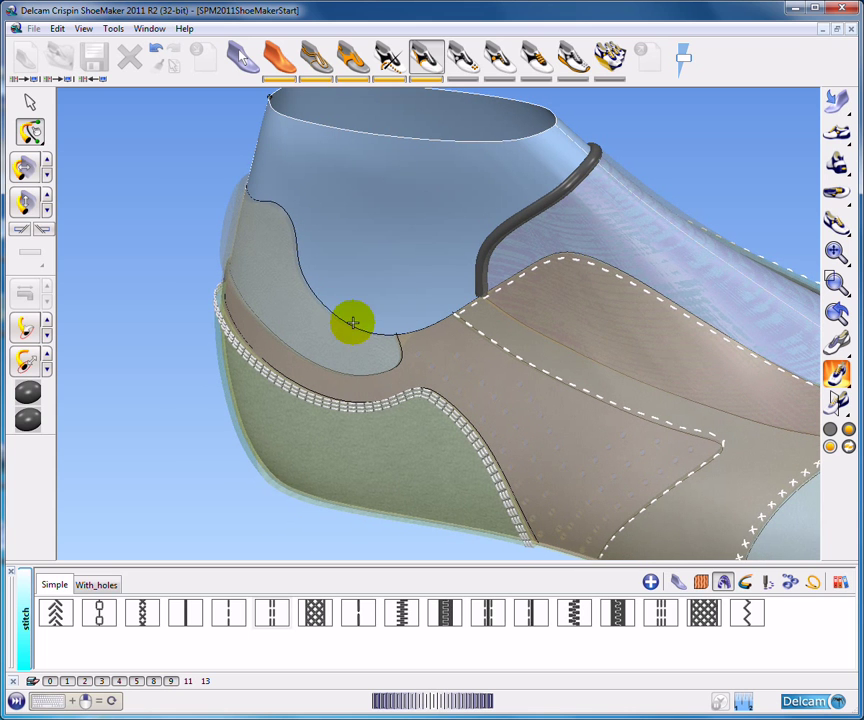
pyautogui.click(357, 323)
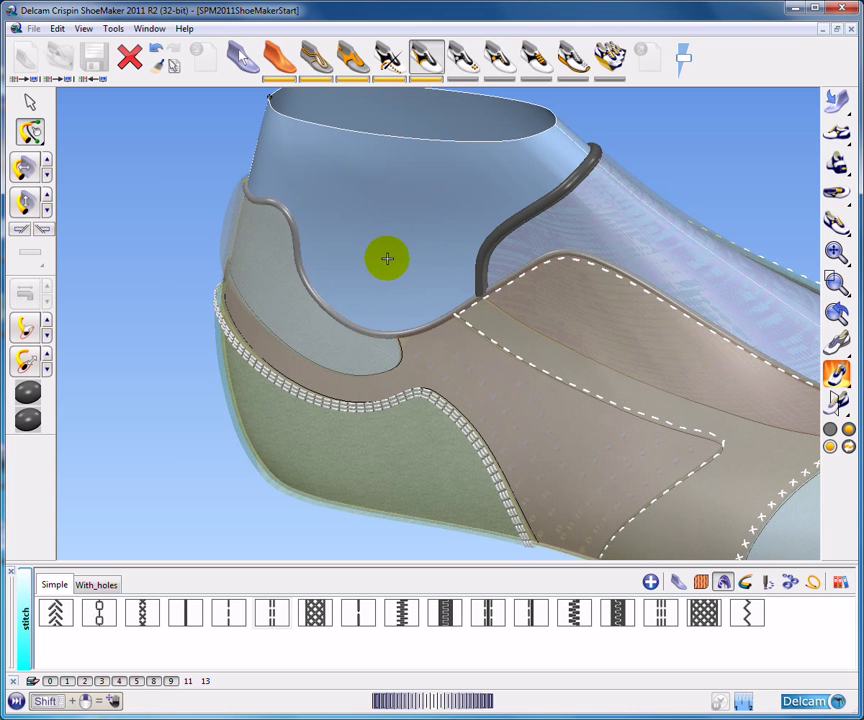
pyautogui.scroll(-4, 386, 247)
pyautogui.moveTo(647, 385); pyautogui.dragTo(484, 432, button='middle')
pyautogui.scroll(5, 481, 398)
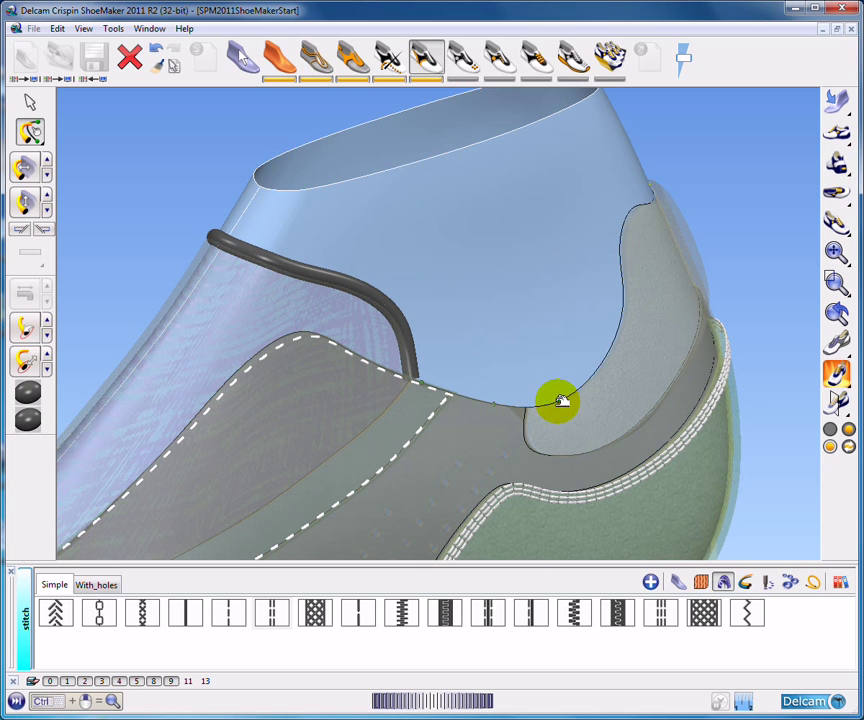
pyautogui.scroll(-3, 228, 220)
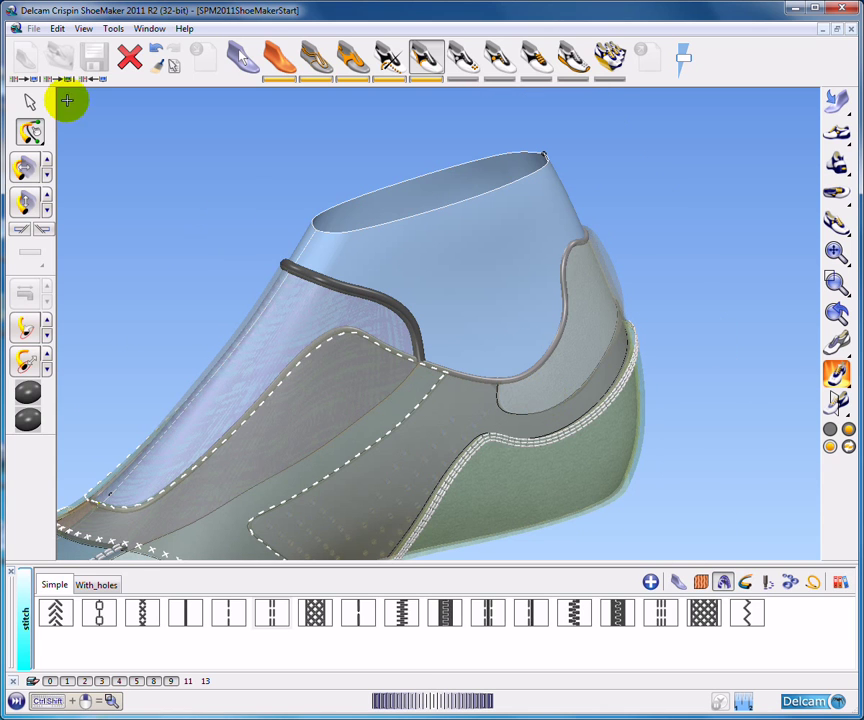
pyautogui.click(30, 101)
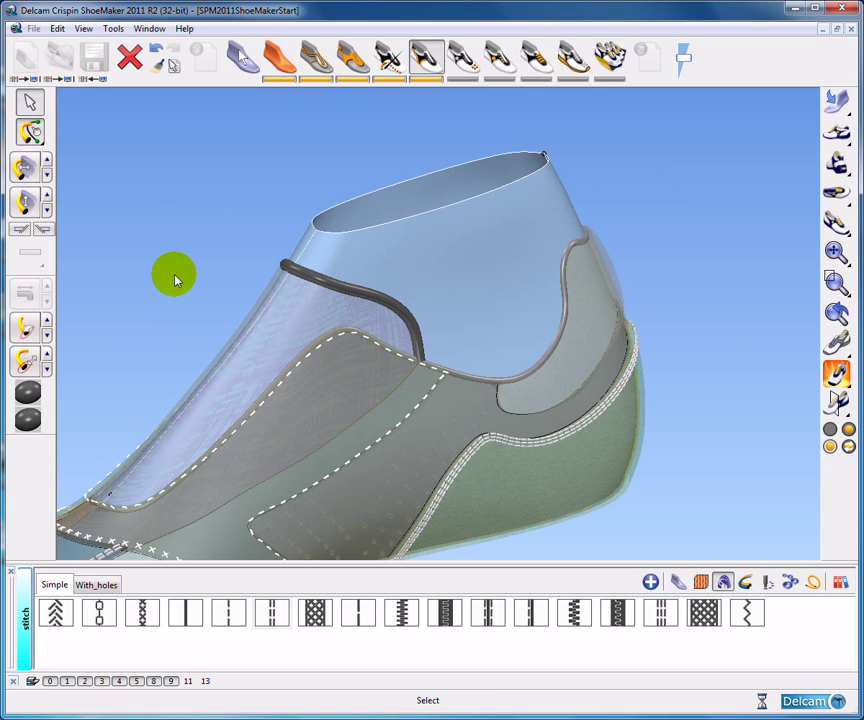
# - Select the topline pipe on the perforated side nearest the view and enlarge its scale factor to 2.25
pyautogui.moveTo(168, 338); pyautogui.dragTo(506, 376, button='middle')
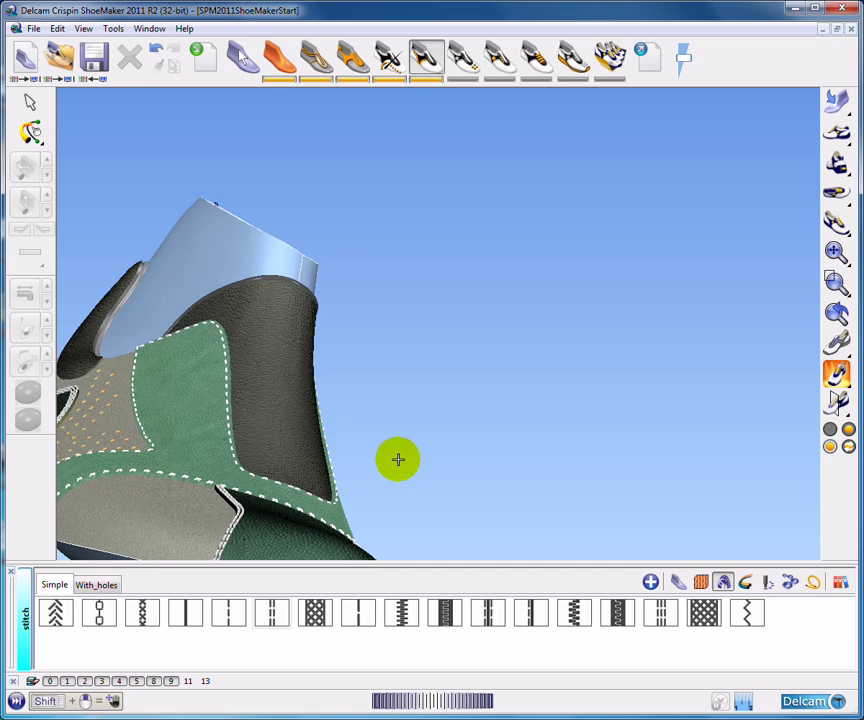
pyautogui.moveTo(509, 397)
pyautogui.mouseDown(button='middle')
pyautogui.moveTo(328, 432)
pyautogui.moveTo(511, 442)
pyautogui.moveTo(497, 372)
pyautogui.moveTo(516, 399)
pyautogui.mouseUp(button='middle')
pyautogui.keyDown('ctrl'); pyautogui.keyDown('shift'); pyautogui.moveTo(135, 225); pyautogui.dragTo(345, 322, button='middle'); pyautogui.keyUp('shift'); pyautogui.keyUp('ctrl')
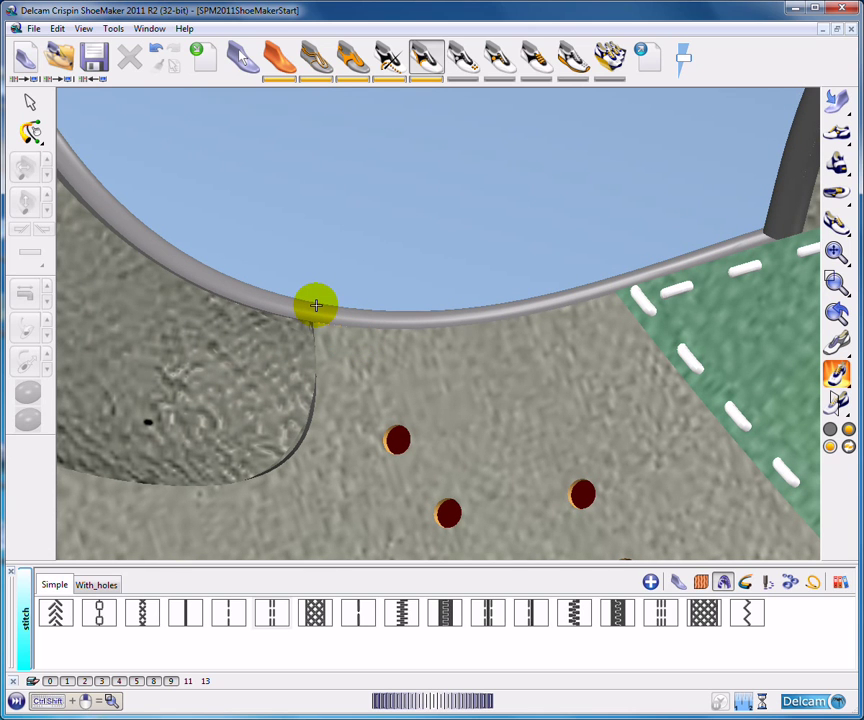
pyautogui.click(316, 305)
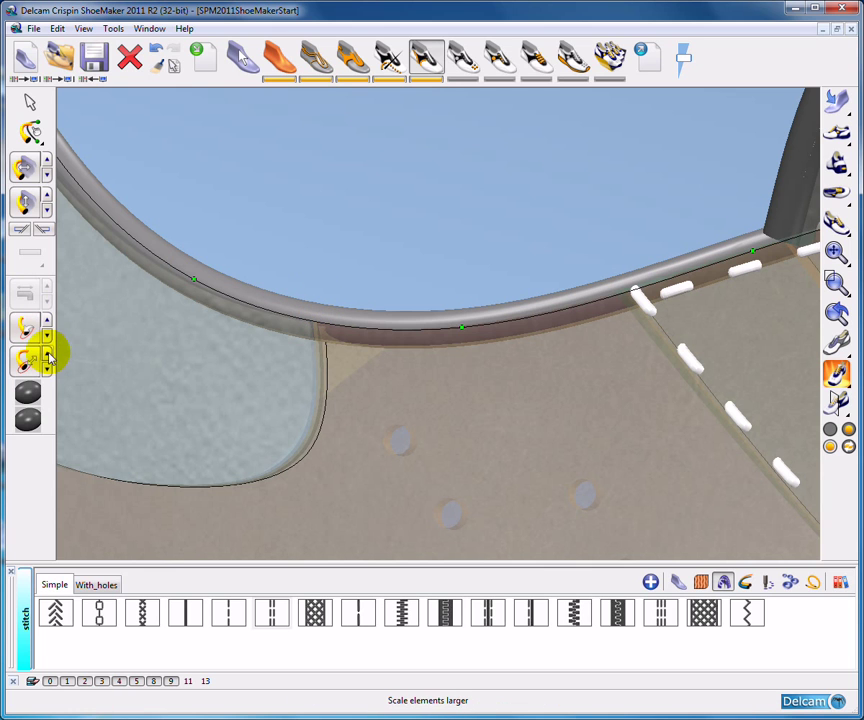
pyautogui.click(47, 353)
pyautogui.click(47, 354)
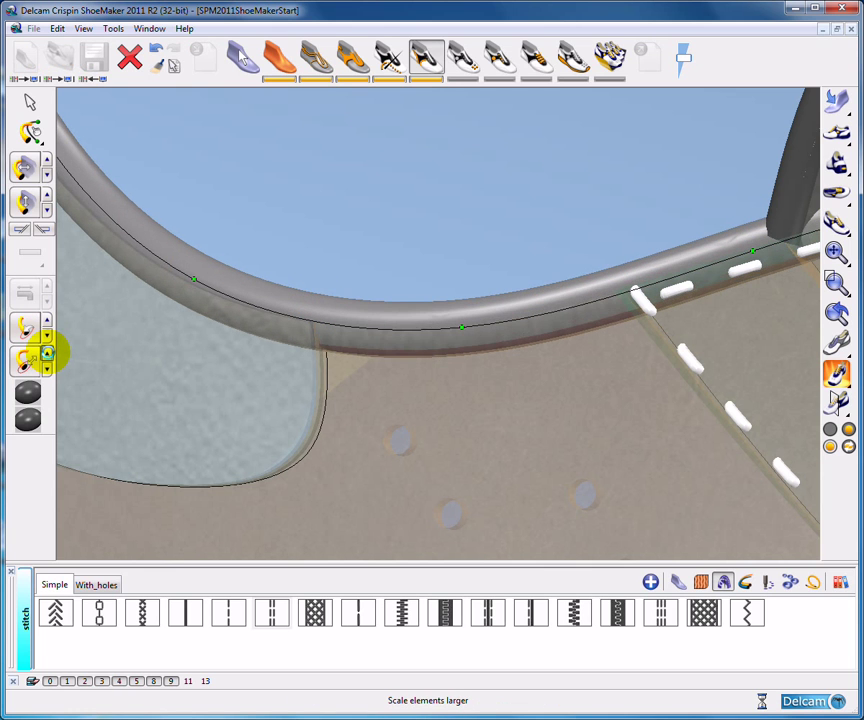
pyautogui.click(47, 354)
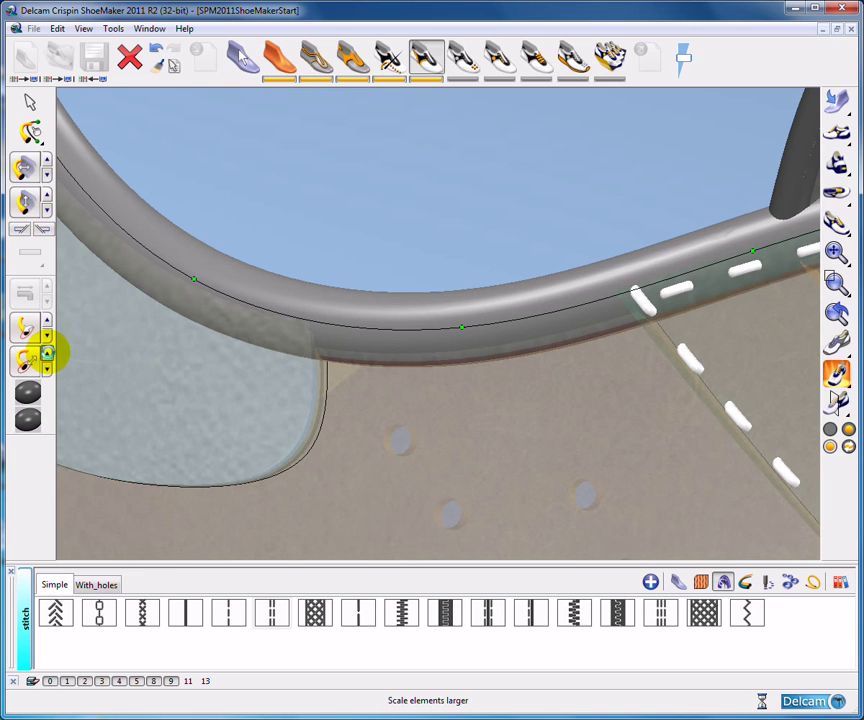
pyautogui.click(47, 354)
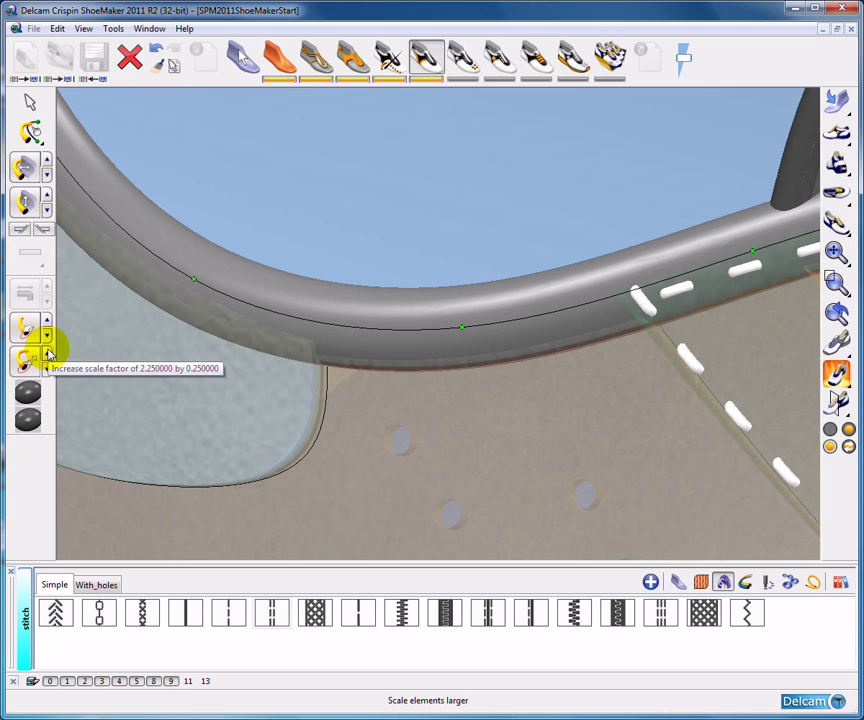
# - Apply the beige material from the current model's used materials to the enlarged topline pipe
pyautogui.scroll(-3, 440, 225)
pyautogui.click(701, 582)
pyautogui.click(463, 612)
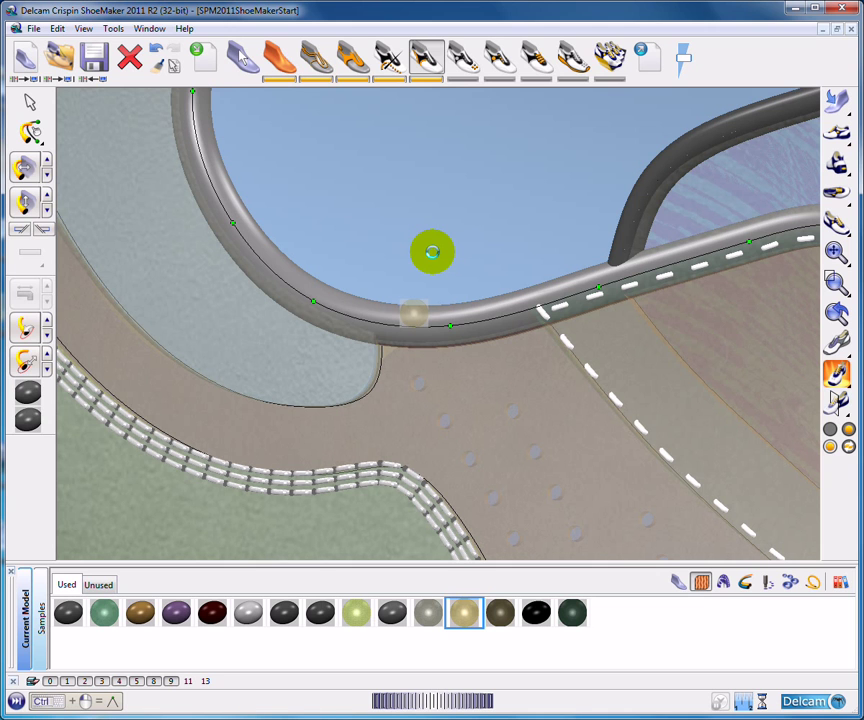
pyautogui.keyDown('ctrl'); pyautogui.moveTo(425, 240); pyautogui.dragTo(412, 279, button='middle'); pyautogui.keyUp('ctrl')
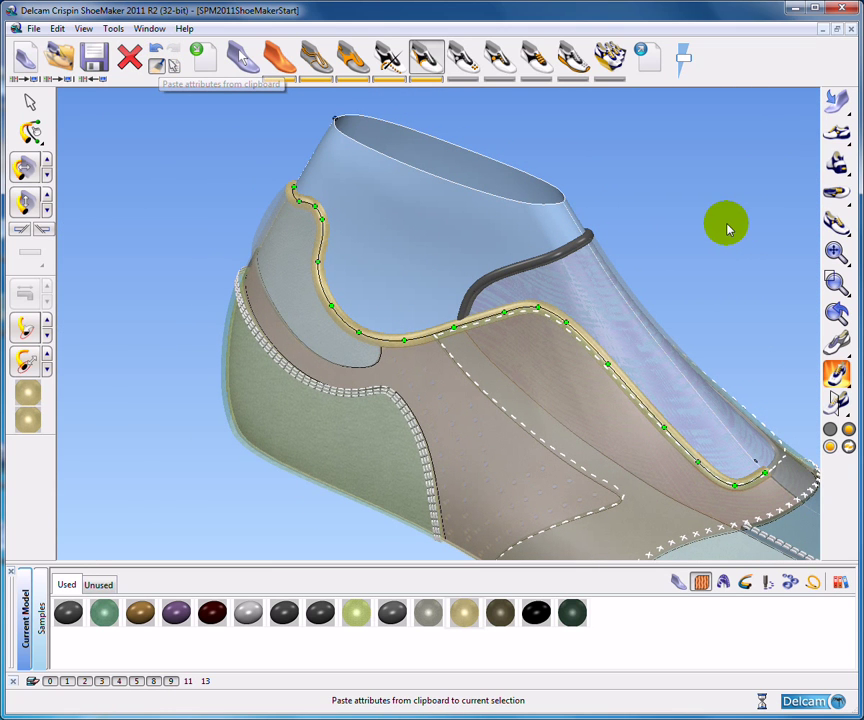
# - Paste the beige pipe's style, level, transparency and material attributes onto the topline pipe on the shoe's opposite side
pyautogui.moveTo(723, 314); pyautogui.dragTo(579, 401, button='middle')
pyautogui.scroll(5, 652, 390)
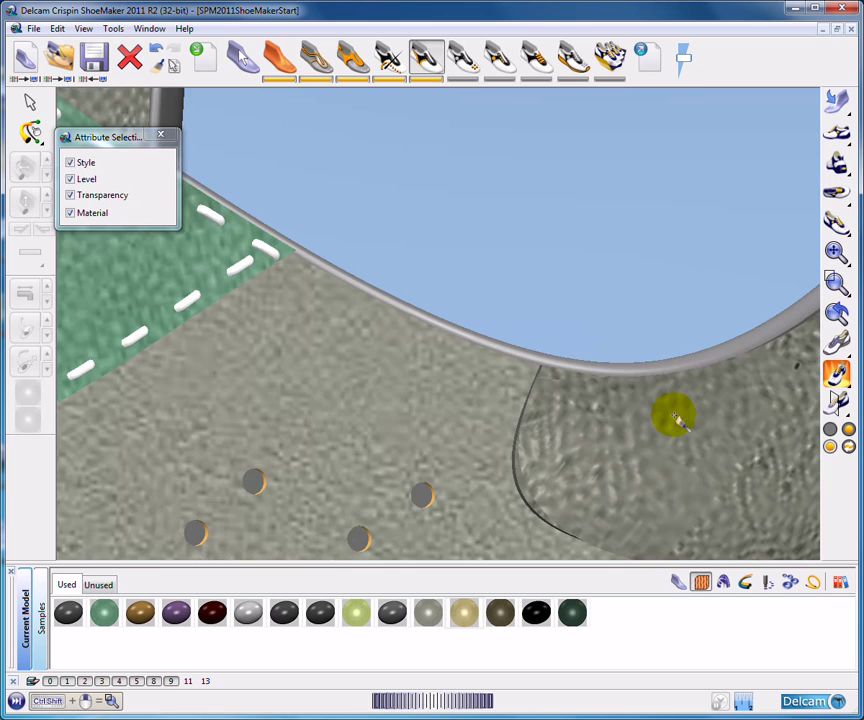
pyautogui.click(577, 373)
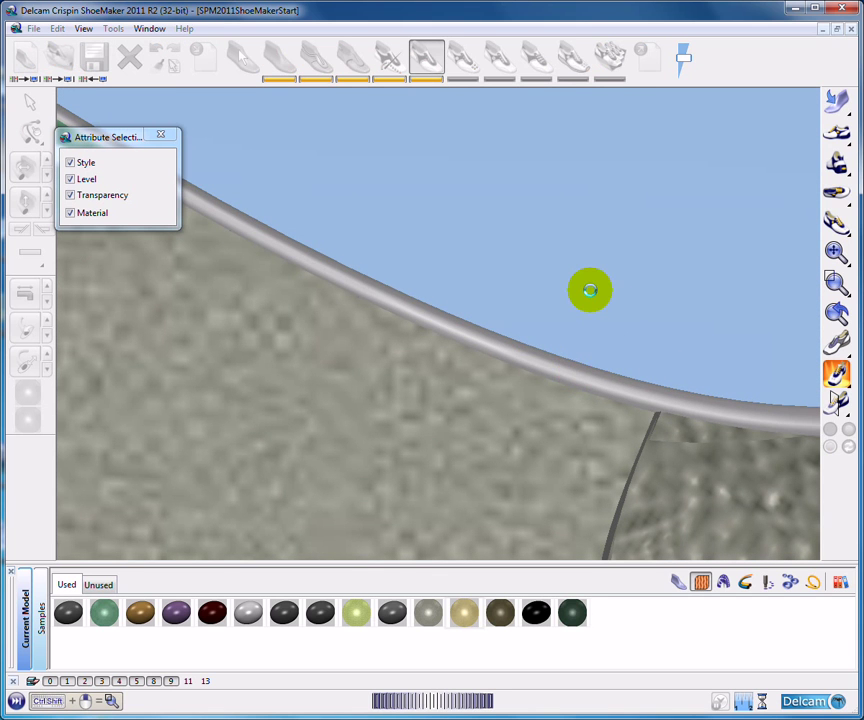
pyautogui.scroll(-3, 580, 295)
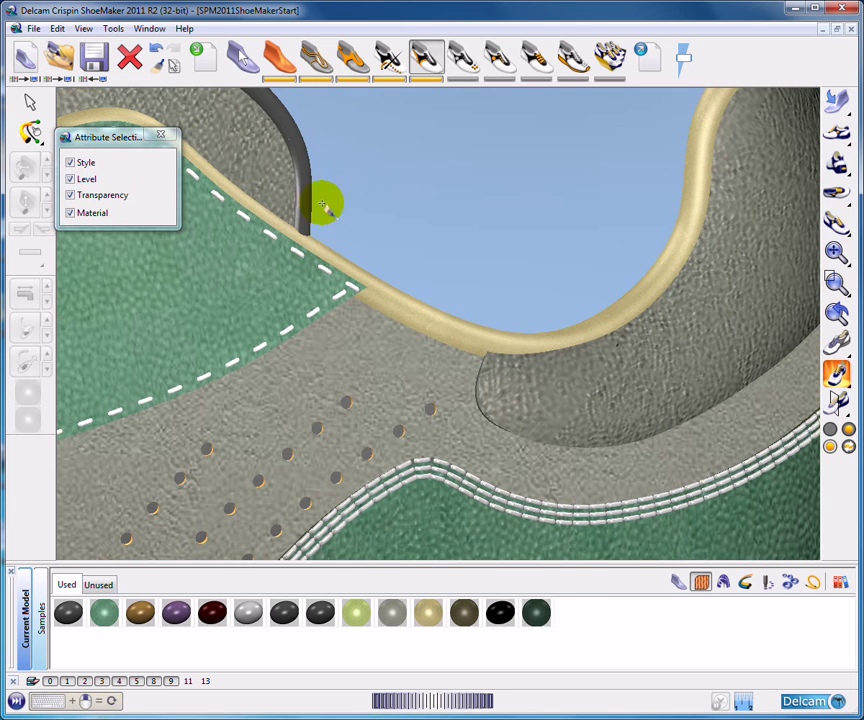
pyautogui.click(159, 138)
# - Hide the last to expose the inside of the shoe
pyautogui.scroll(-5, 429, 249)
pyautogui.moveTo(430, 251); pyautogui.dragTo(523, 420, button='middle')
pyautogui.moveTo(248, 360); pyautogui.dragTo(403, 339, button='middle')
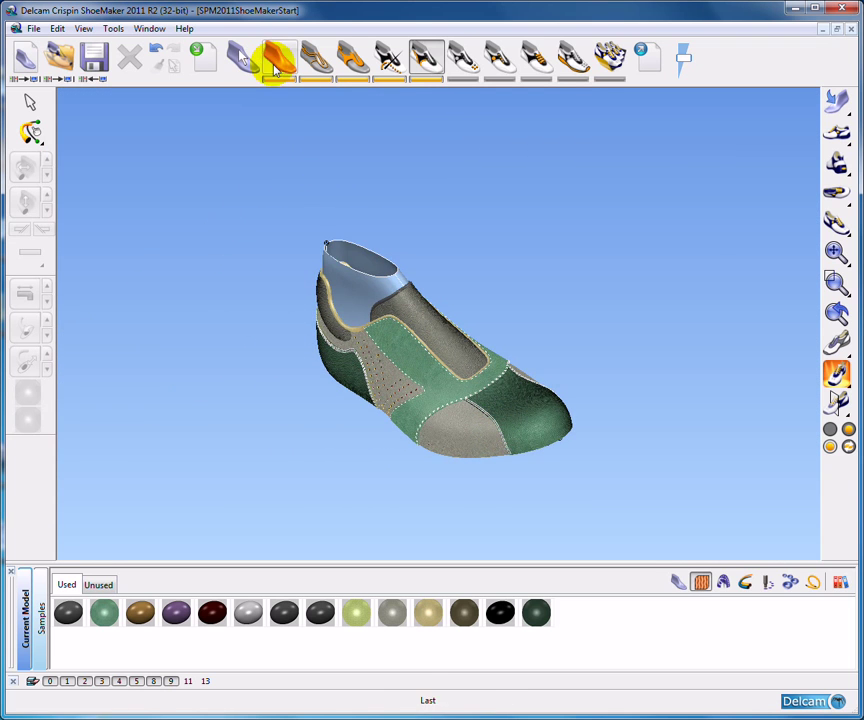
pyautogui.scroll(4, 420, 222)
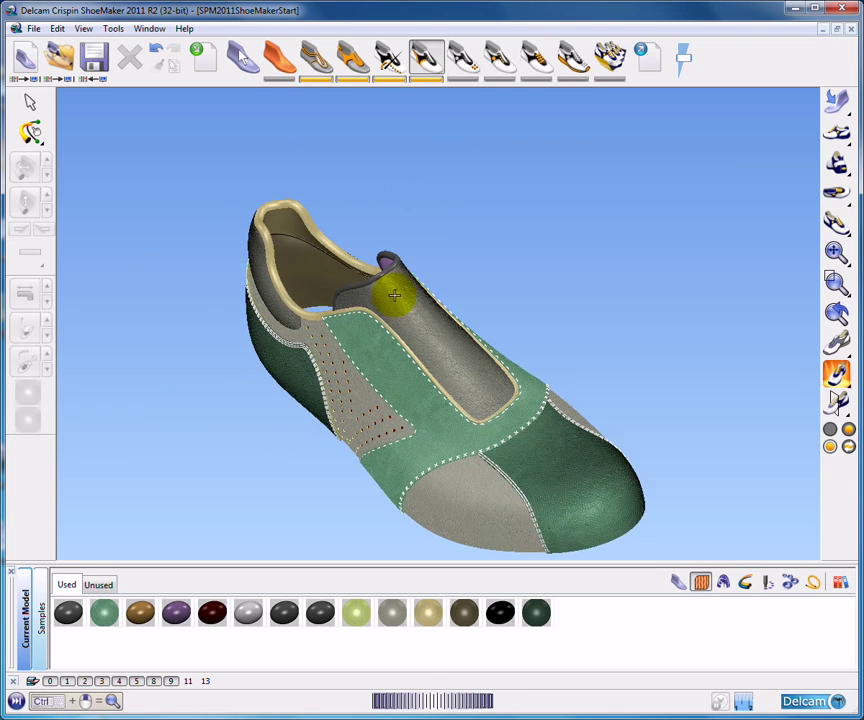
# - Apply the beige material to the shoe's inner lining and to the purple underside of the tongue
pyautogui.click(428, 613)
pyautogui.moveTo(313, 282); pyautogui.dragTo(313, 284)
pyautogui.keyDown('shift'); pyautogui.moveTo(210, 490); pyautogui.dragTo(576, 414, button='middle'); pyautogui.keyUp('shift')
pyautogui.moveTo(429, 612); pyautogui.dragTo(393, 295)
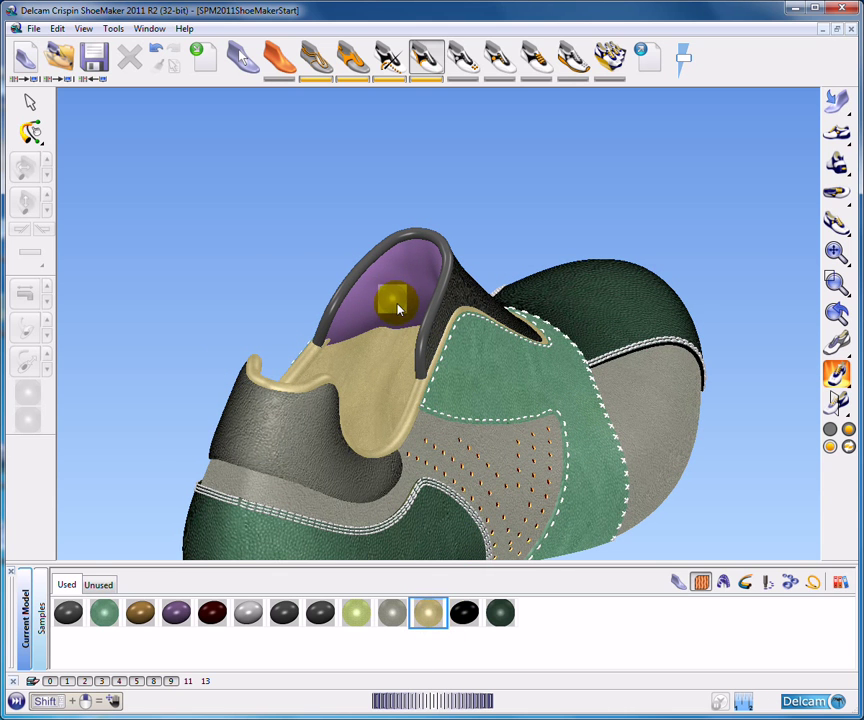
pyautogui.moveTo(250, 228); pyautogui.dragTo(73, 116, button='middle')
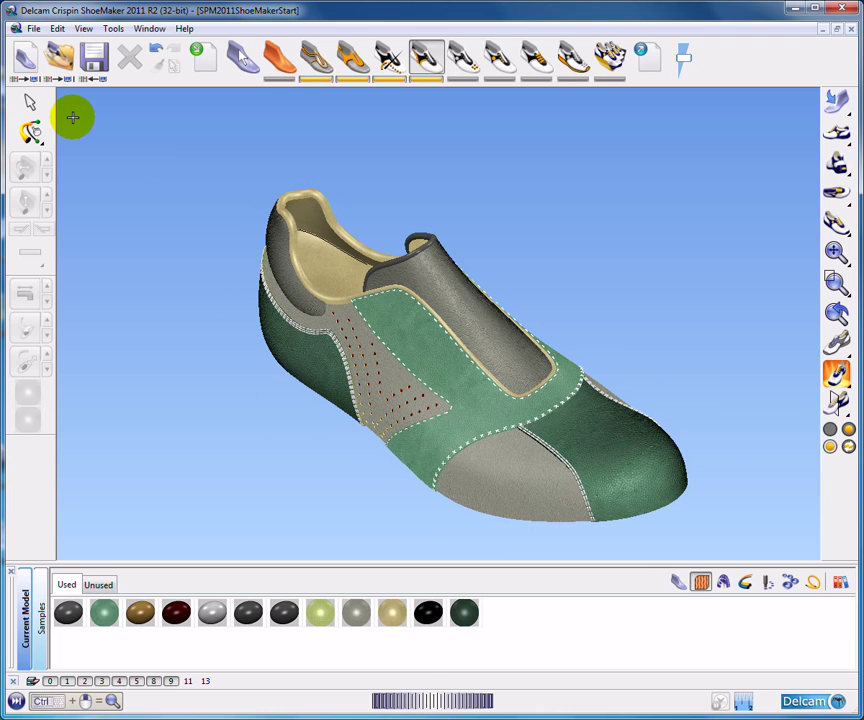
pyautogui.scroll(-2, 620, 232)
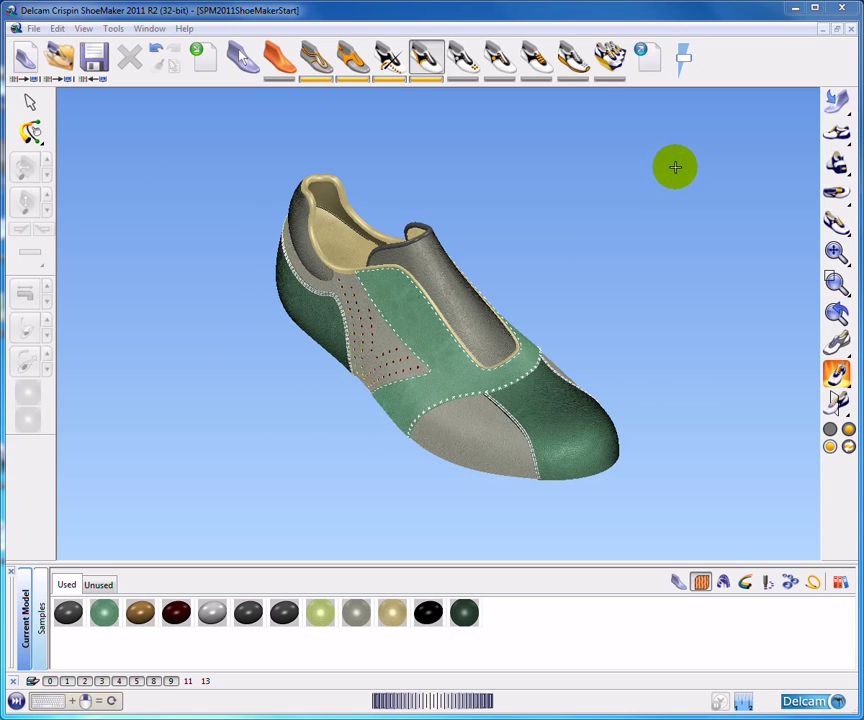
# - Switch to punch design and choose the plain circle punch from the Rounds group of the punch symbol library
pyautogui.click(462, 60)
pyautogui.scroll(2, 647, 391)
pyautogui.moveTo(647, 391); pyautogui.dragTo(665, 382, button='middle')
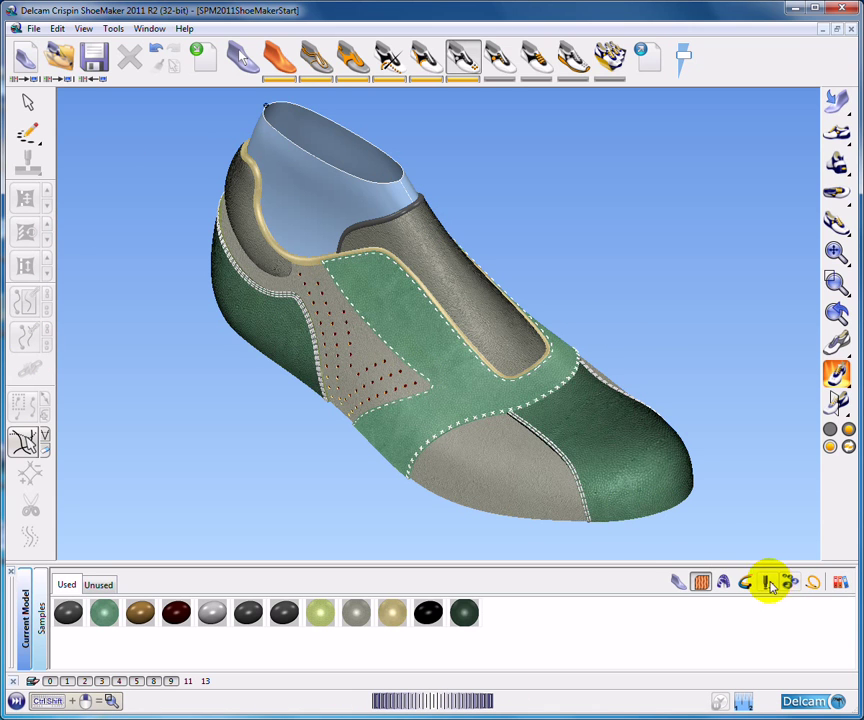
pyautogui.click(769, 585)
pyautogui.click(228, 612)
pyautogui.click(90, 588)
pyautogui.click(163, 588)
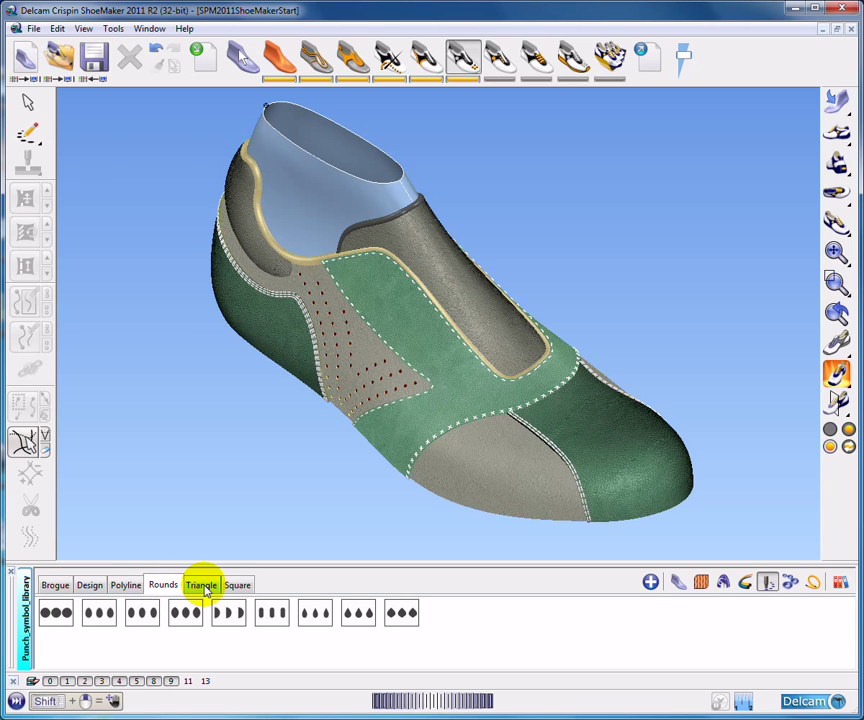
pyautogui.click(55, 613)
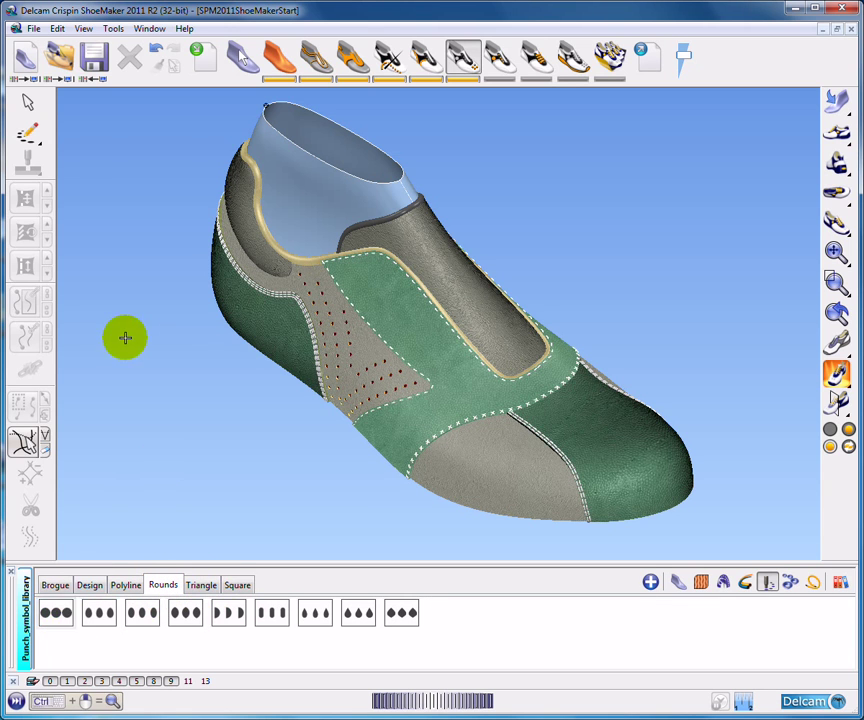
# - Sketch a punch curve along the grey band between the dark collar and the triple-stitched green heel panel, following its upward bend
pyautogui.moveTo(260, 257)
pyautogui.keyDown('ctrl'); pyautogui.mouseDown(button='middle')
pyautogui.moveTo(447, 453)
pyautogui.moveTo(474, 386)
pyautogui.moveTo(471, 363)
pyautogui.moveTo(505, 390)
pyautogui.moveTo(470, 351)
pyautogui.mouseUp(button='middle'); pyautogui.keyUp('ctrl')
pyautogui.scroll(-6, 449, 345)
pyautogui.moveTo(445, 391); pyautogui.dragTo(454, 318, button='middle')
pyautogui.scroll(3, 464, 351)
pyautogui.scroll(1, 464, 351)
pyautogui.moveTo(20, 137)
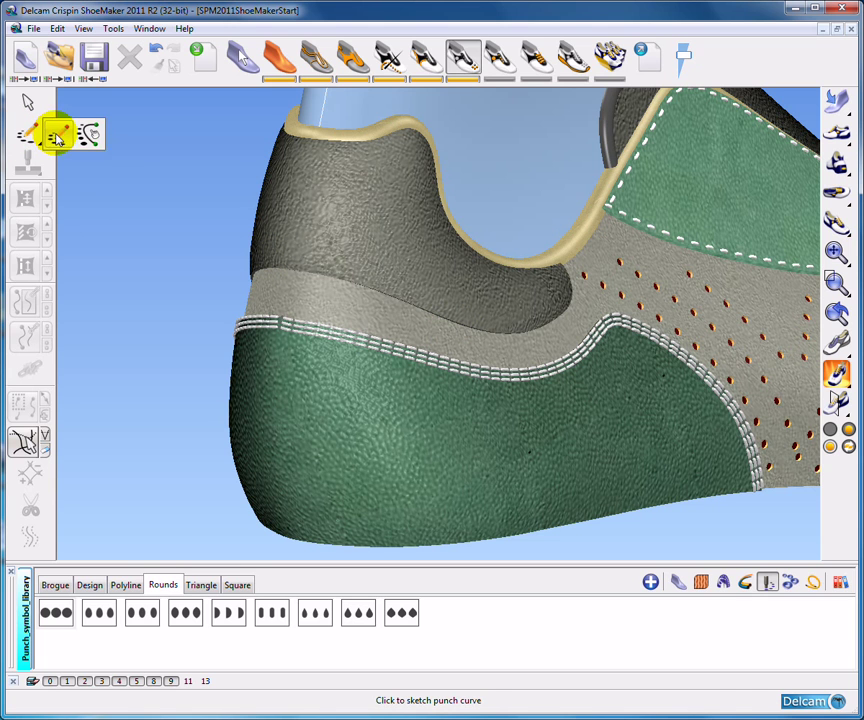
pyautogui.click(58, 131)
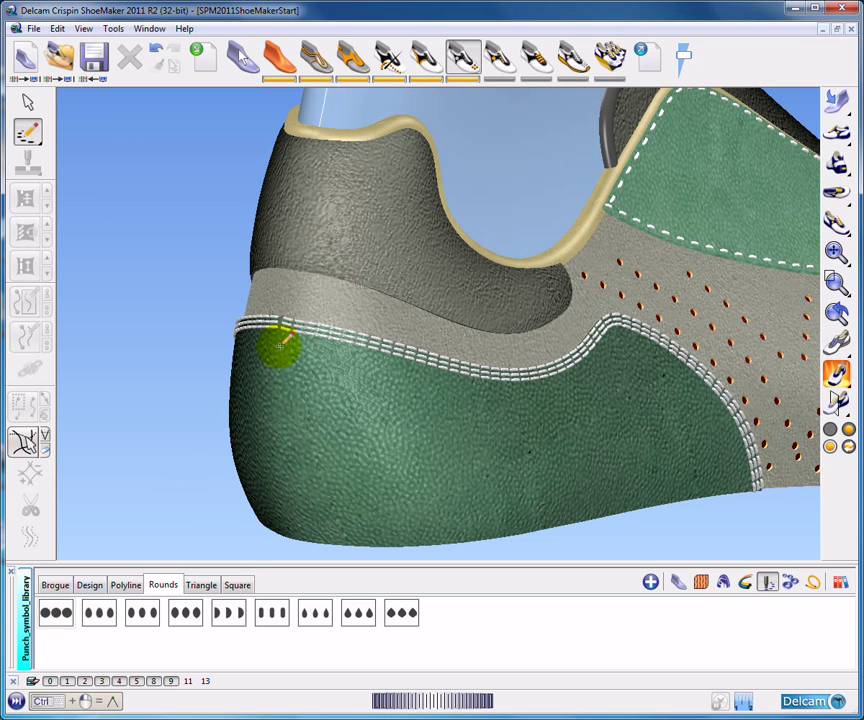
pyautogui.keyDown('shift'); pyautogui.moveTo(341, 303); pyautogui.dragTo(363, 309, button='middle'); pyautogui.keyUp('shift')
pyautogui.scroll(1, 360, 305)
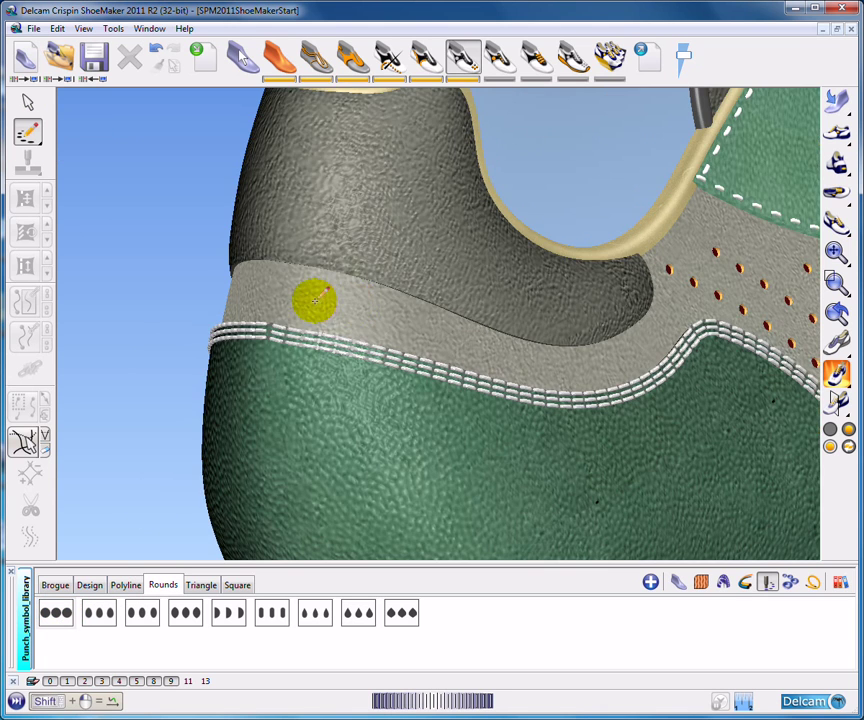
pyautogui.moveTo(316, 298)
pyautogui.mouseDown()
pyautogui.moveTo(384, 328)
pyautogui.moveTo(522, 362)
pyautogui.mouseUp()
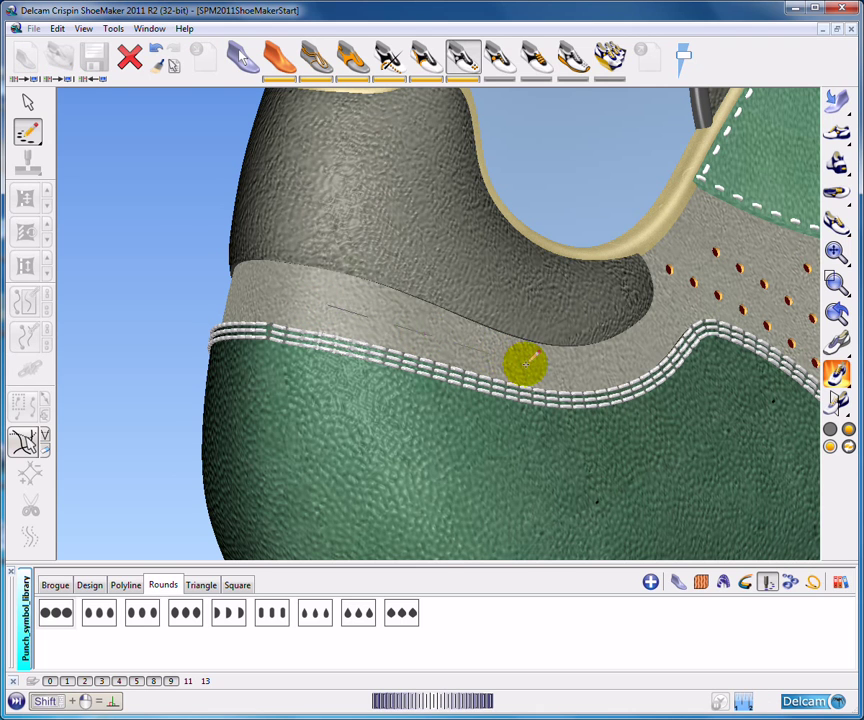
pyautogui.keyDown('shift'); pyautogui.moveTo(526, 363); pyautogui.dragTo(420, 353, button='middle'); pyautogui.keyUp('shift')
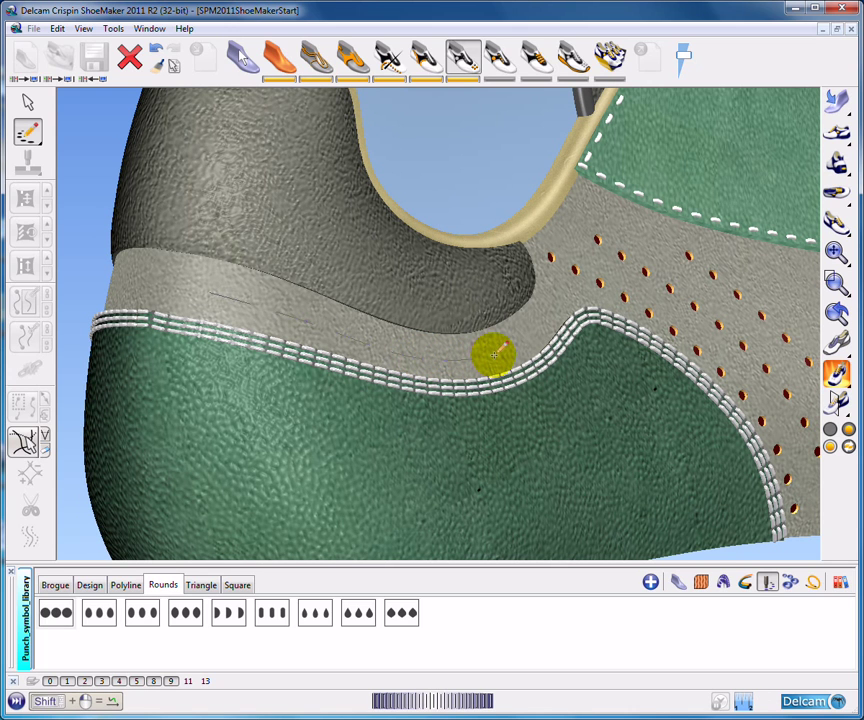
pyautogui.click(552, 312)
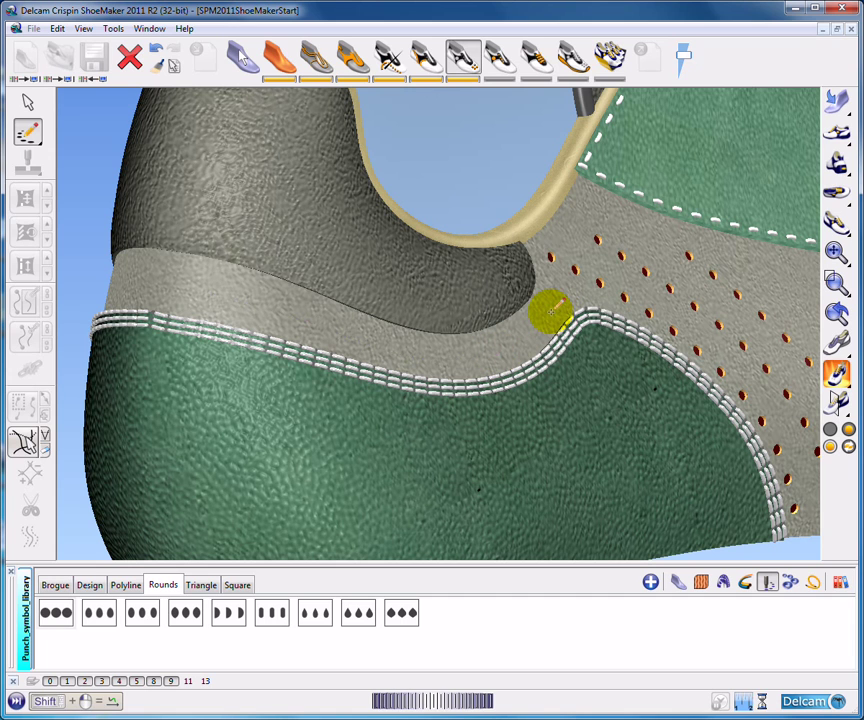
# - Select the new row of circular punches and decrease its element size by two steps
pyautogui.click(28, 99)
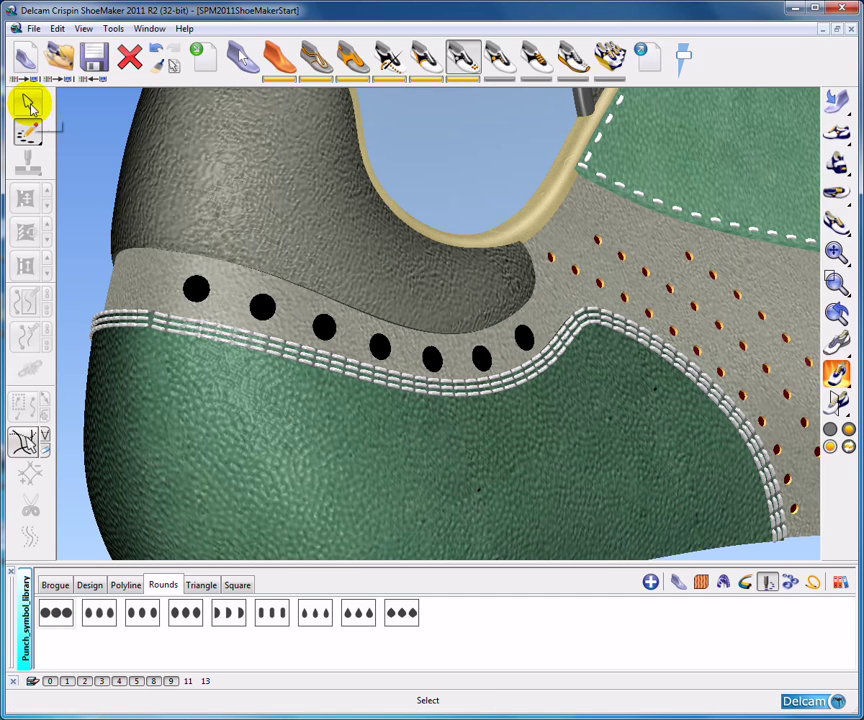
pyautogui.scroll(-1, 338, 286)
pyautogui.keyDown('shift'); pyautogui.moveTo(338, 287); pyautogui.dragTo(371, 283, button='middle'); pyautogui.keyUp('shift')
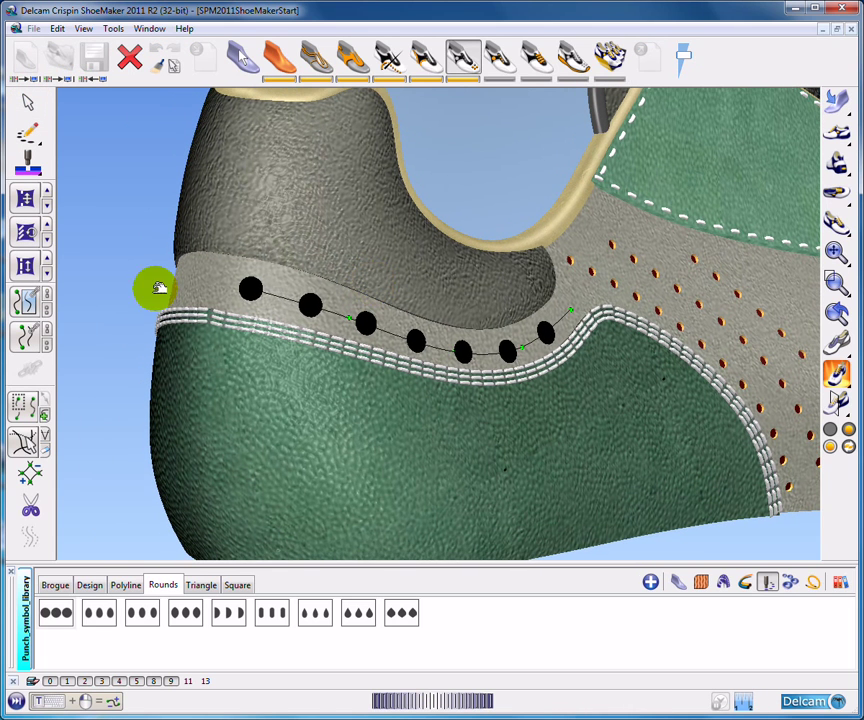
pyautogui.click(47, 278)
pyautogui.click(47, 278)
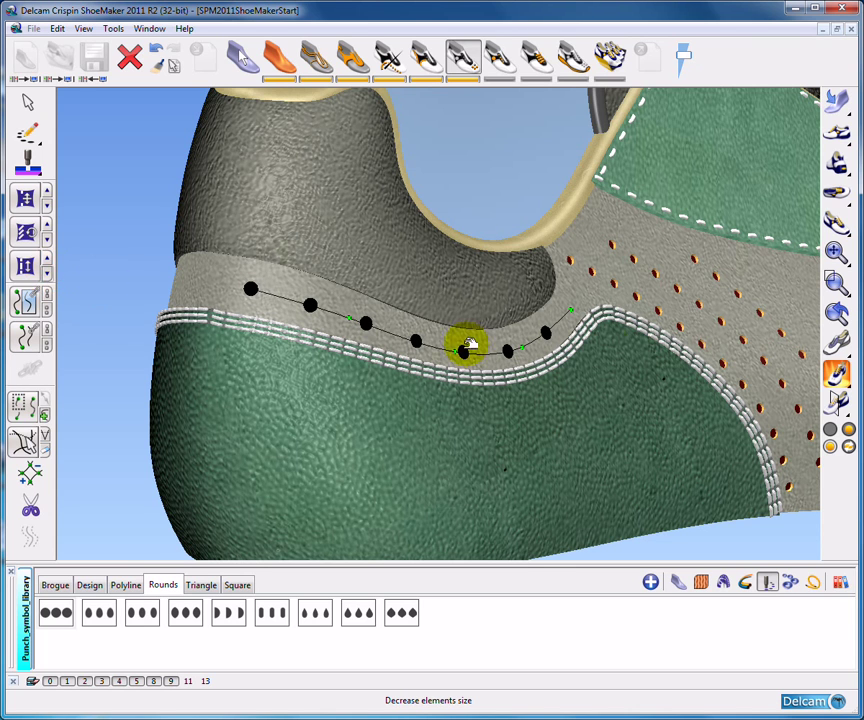
# - Extend the front end of the punch curve up past the peak of the heel stitching, towards the existing perforations
pyautogui.scroll(5, 525, 363)
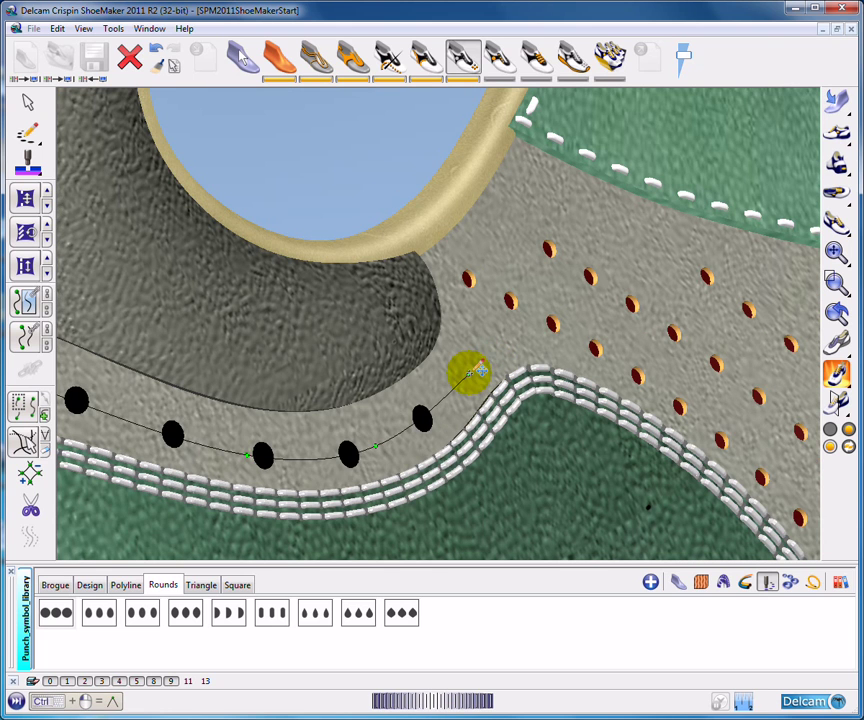
pyautogui.click(475, 371)
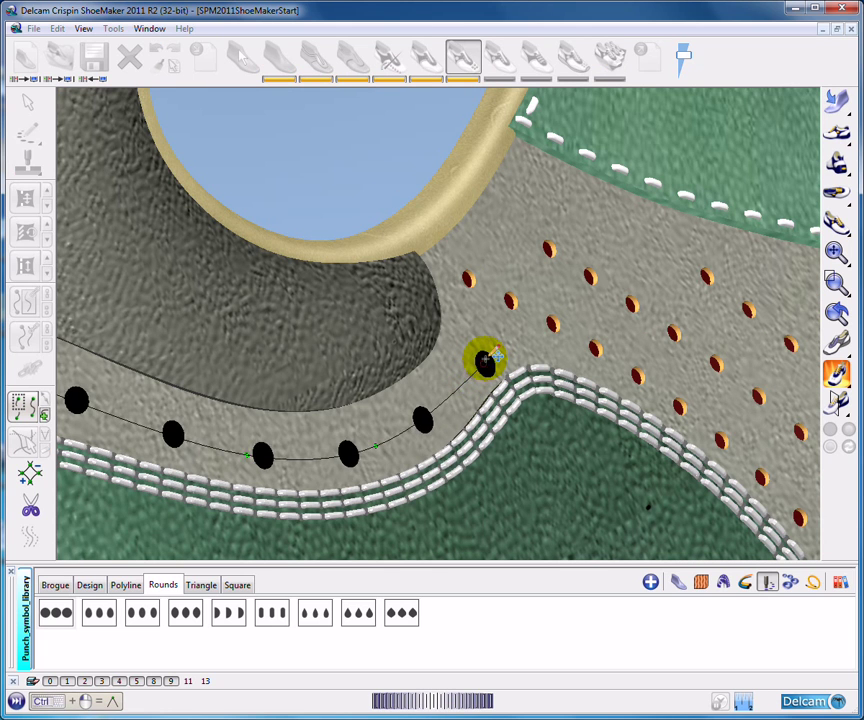
pyautogui.moveTo(484, 360); pyautogui.dragTo(538, 325)
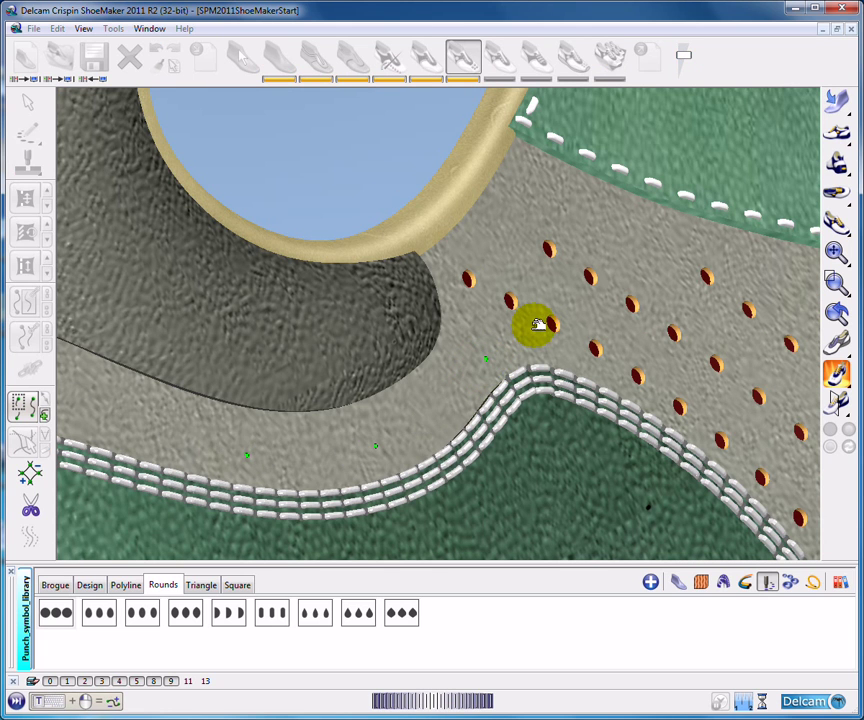
pyautogui.scroll(-3, 514, 340)
pyautogui.keyDown('shift'); pyautogui.moveTo(515, 351); pyautogui.dragTo(500, 380, button='middle'); pyautogui.keyUp('shift')
pyautogui.scroll(-2, 540, 362)
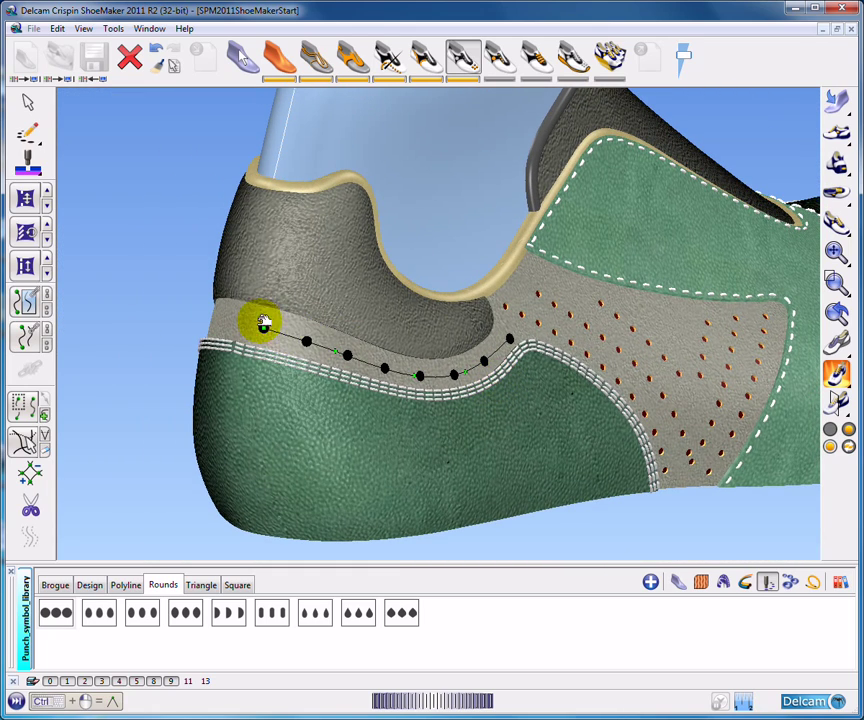
# - Punch the heel row through the material below and copy it as a linked row to the shoe's opposite side
pyautogui.click(27, 158)
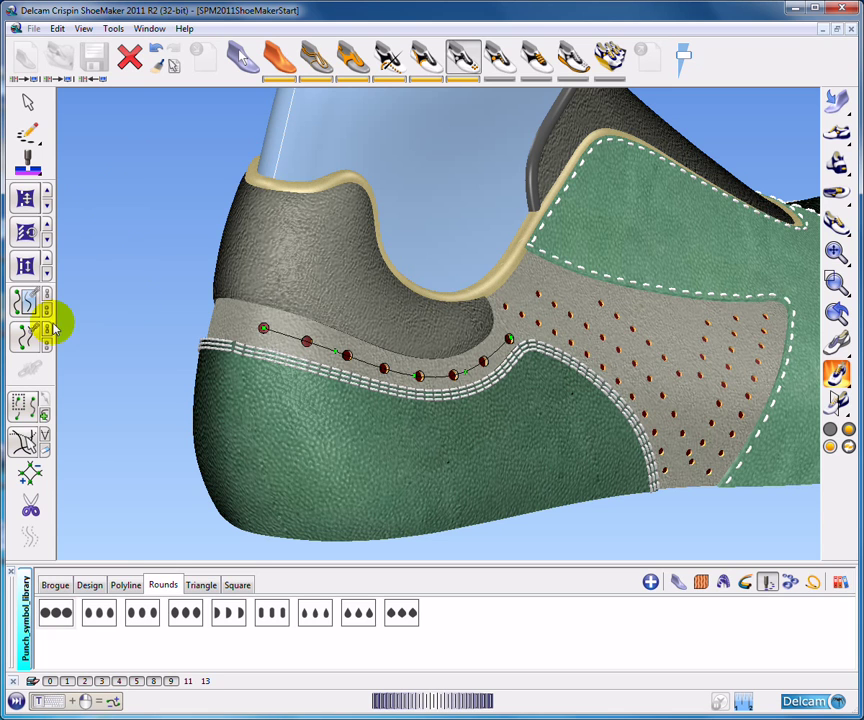
pyautogui.click(24, 300)
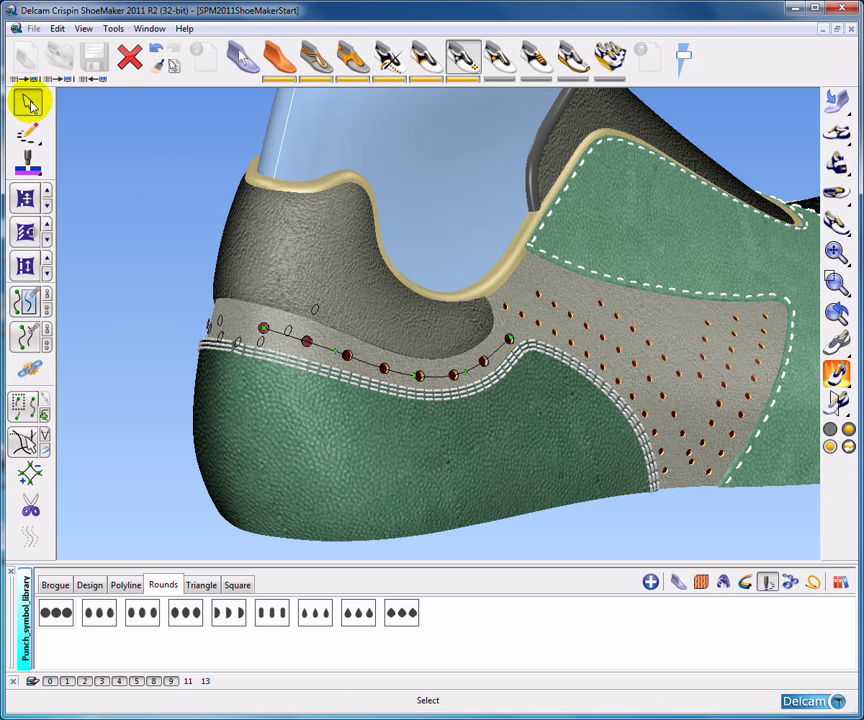
pyautogui.click(153, 179)
# - Select the copied punch row on the shoe's opposite side and unlink it from the original
pyautogui.keyDown('ctrl'); pyautogui.moveTo(154, 181); pyautogui.dragTo(527, 322, button='middle'); pyautogui.keyUp('ctrl')
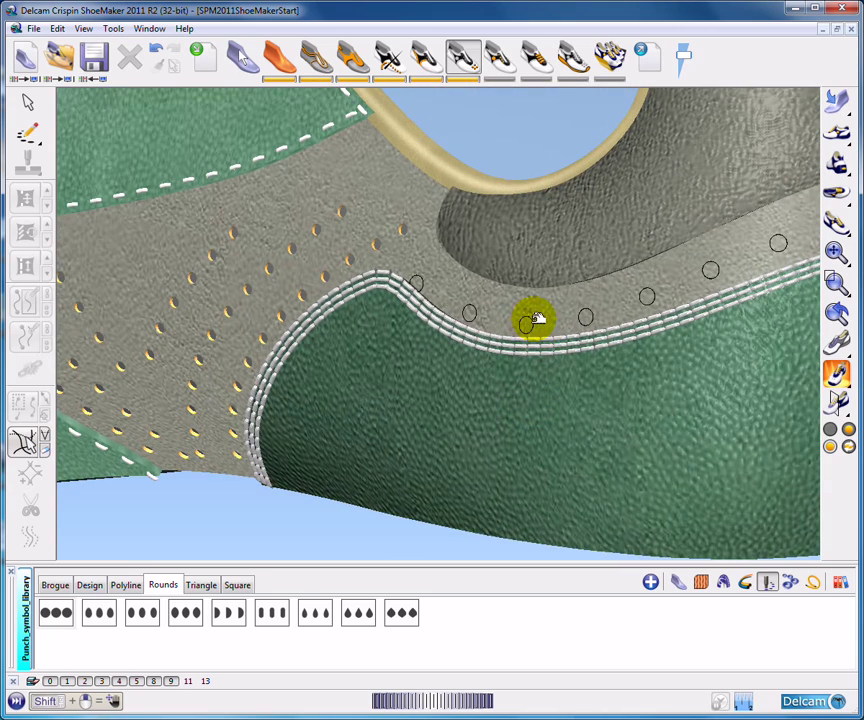
pyautogui.click(546, 327)
pyautogui.keyDown('shift'); pyautogui.moveTo(541, 321); pyautogui.dragTo(480, 410, button='middle'); pyautogui.keyUp('shift')
pyautogui.click(376, 533)
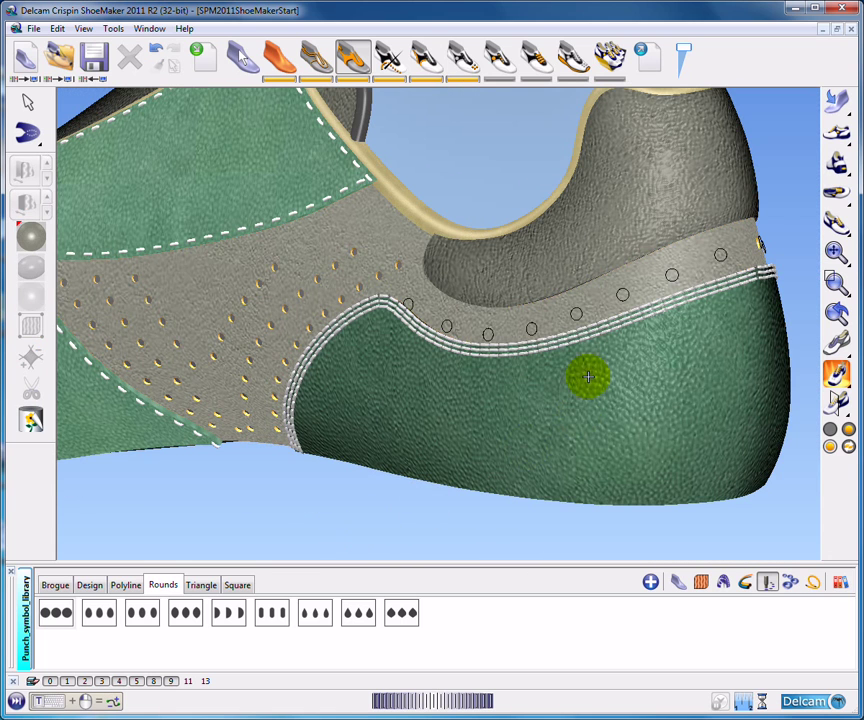
pyautogui.click(582, 312)
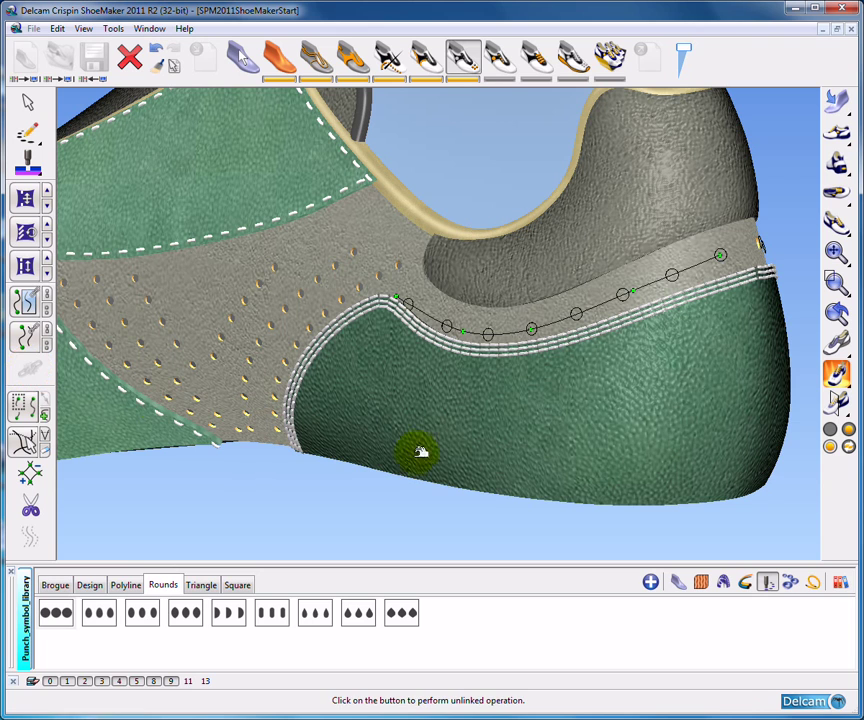
# - Move the front end point and the next two points of the unlinked punch curve upwards, away from the heel stitching
pyautogui.keyDown('ctrl'); pyautogui.moveTo(475, 342); pyautogui.dragTo(303, 303, button='middle'); pyautogui.keyUp('ctrl')
pyautogui.moveTo(293, 306); pyautogui.dragTo(312, 286)
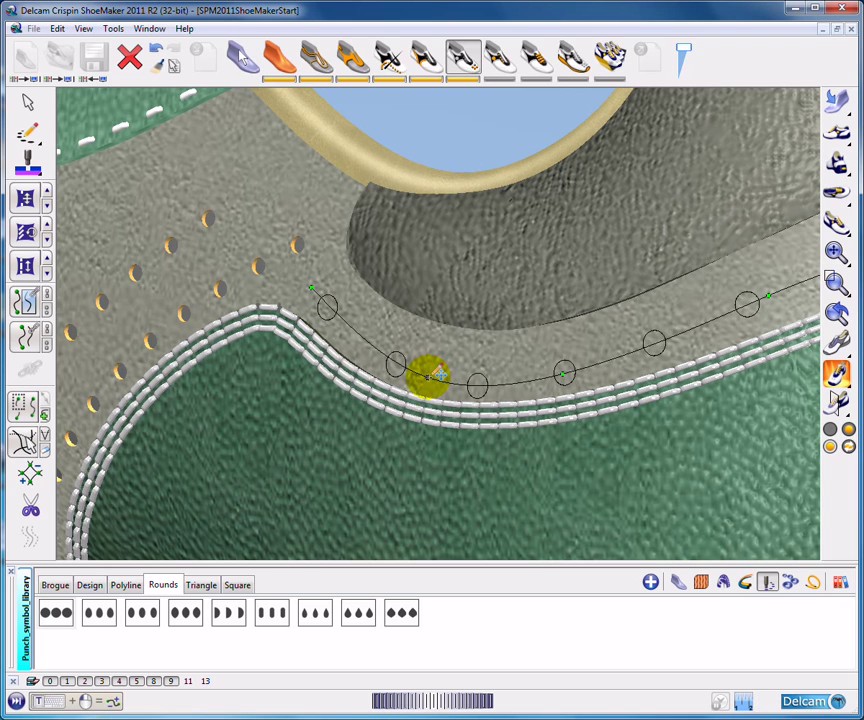
pyautogui.moveTo(429, 376); pyautogui.dragTo(431, 363)
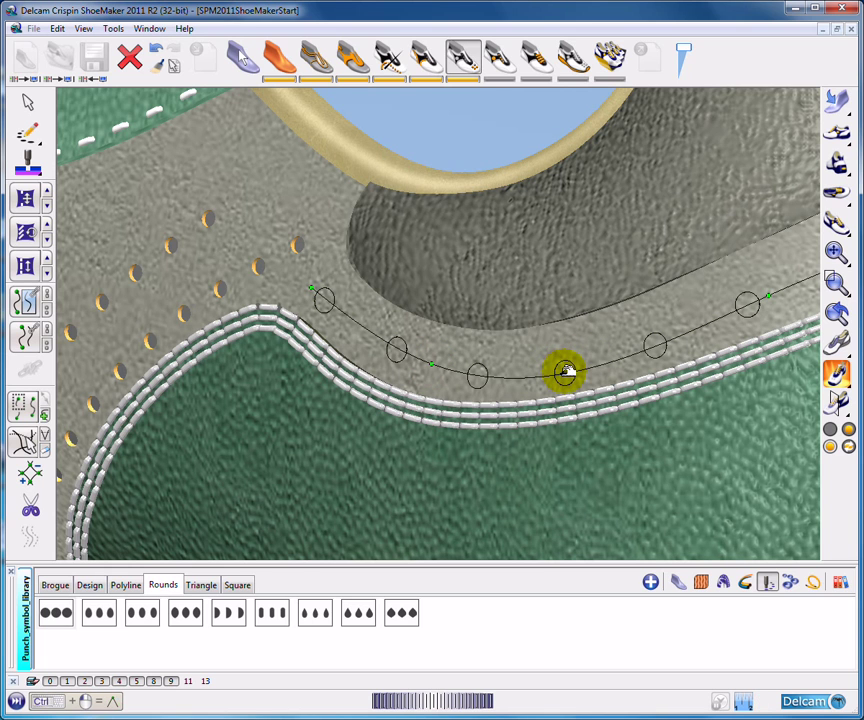
pyautogui.moveTo(567, 372)
pyautogui.mouseDown()
pyautogui.moveTo(572, 358)
pyautogui.moveTo(563, 361)
pyautogui.mouseUp()
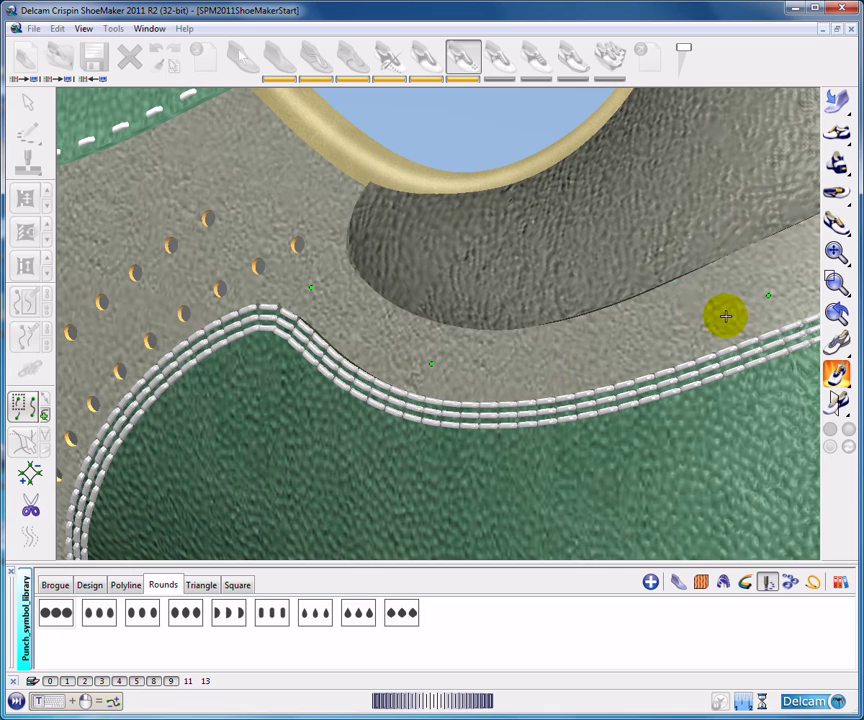
pyautogui.keyDown('ctrl'); pyautogui.moveTo(690, 311); pyautogui.dragTo(691, 352, button='middle'); pyautogui.keyUp('ctrl')
# - Punch the reshaped opposite-side row through the material below and deselect it
pyautogui.click(30, 160)
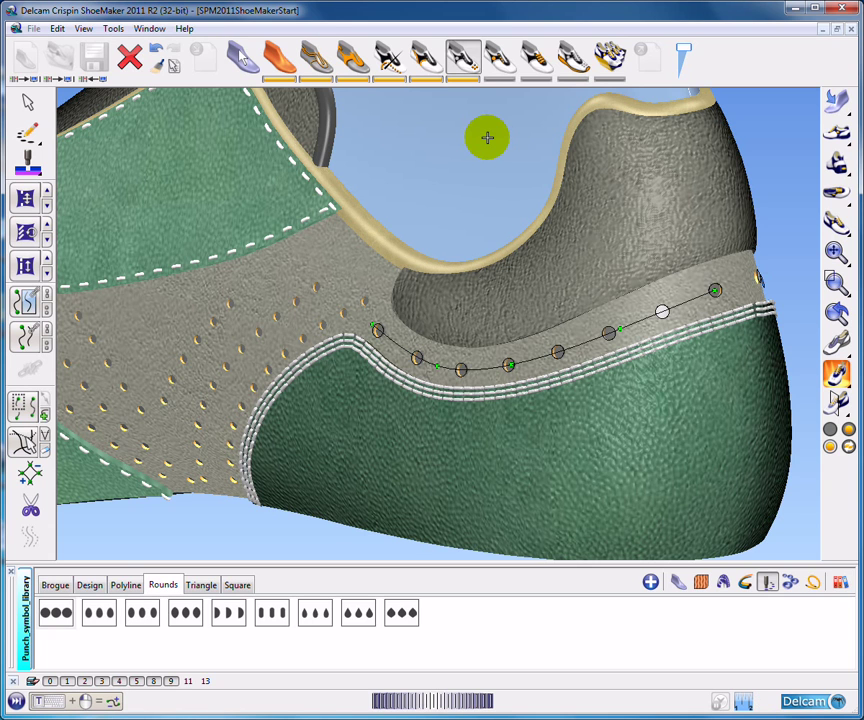
pyautogui.click(27, 101)
pyautogui.click(459, 193)
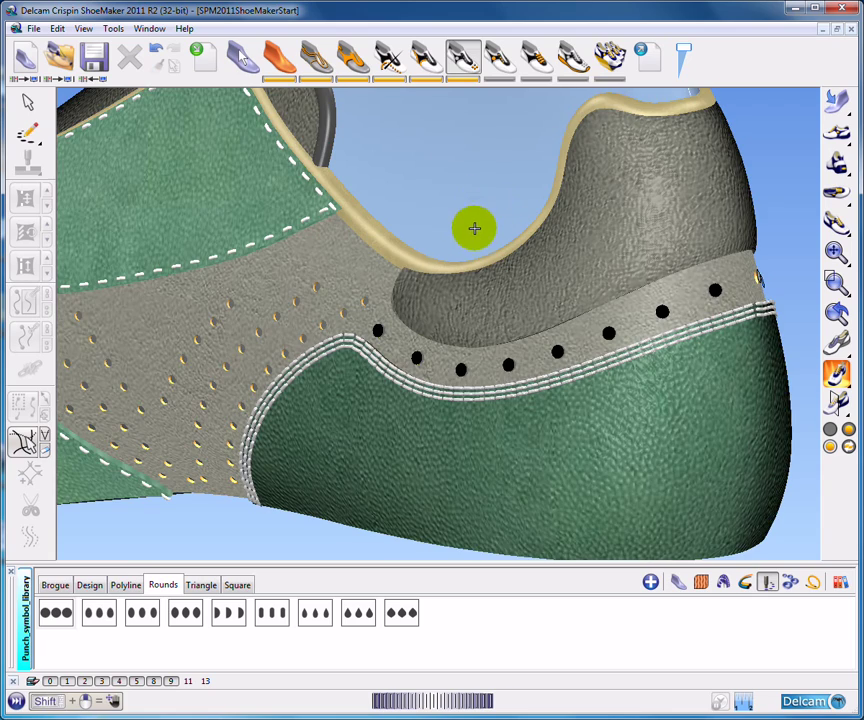
pyautogui.scroll(-1, 471, 222)
pyautogui.moveTo(467, 212); pyautogui.dragTo(477, 131, button='middle')
pyautogui.click(466, 80)
pyautogui.moveTo(494, 181); pyautogui.dragTo(667, 401, button='middle')
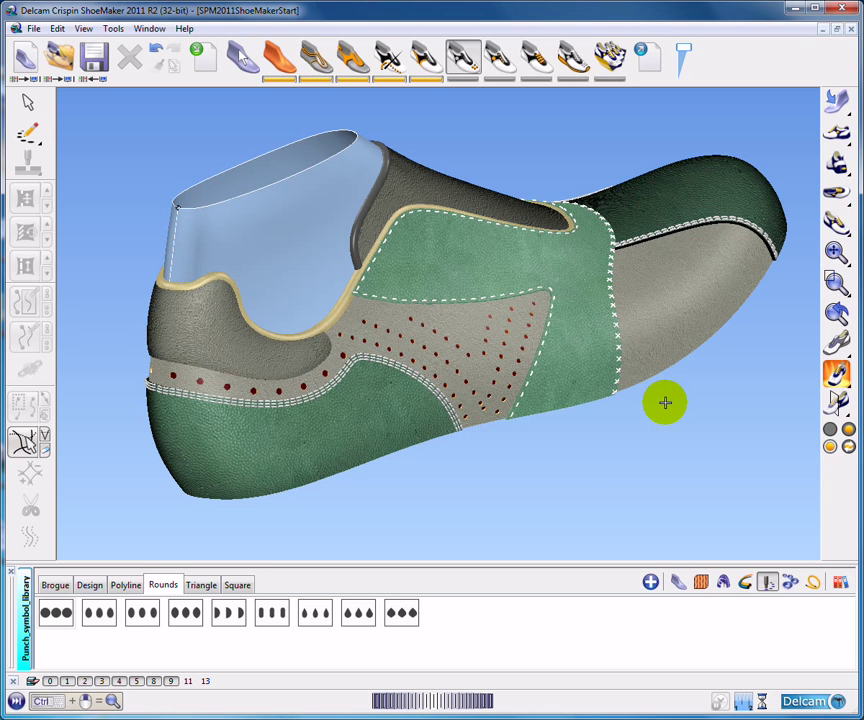
pyautogui.hotkey('ctrl', '1')
pyautogui.moveTo(650, 420); pyautogui.dragTo(648, 418, button='middle')
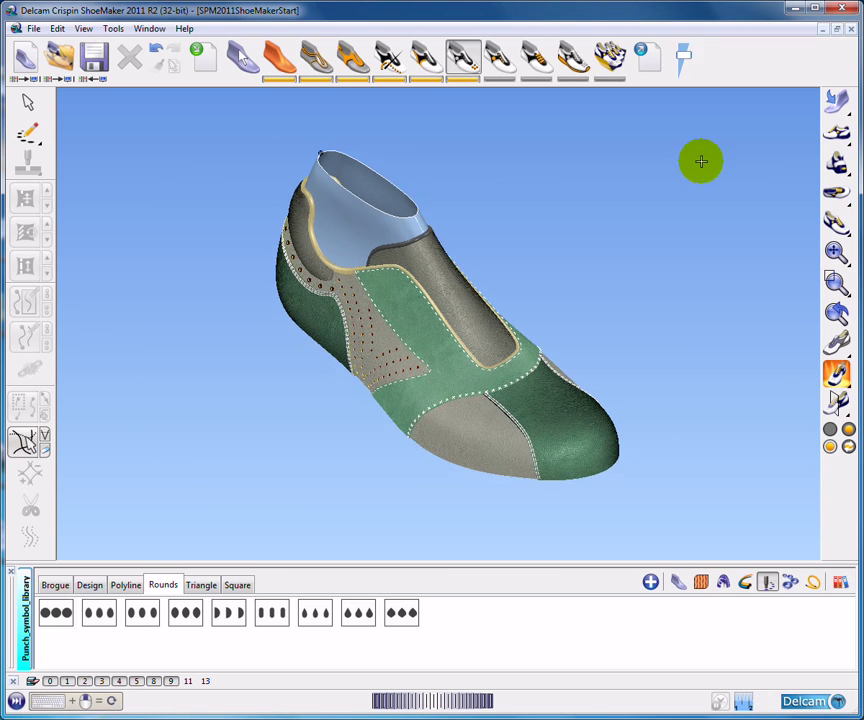
# - Switch to accessory design and browse the eyelets, lugs and buckles in the accessory library
pyautogui.click(503, 60)
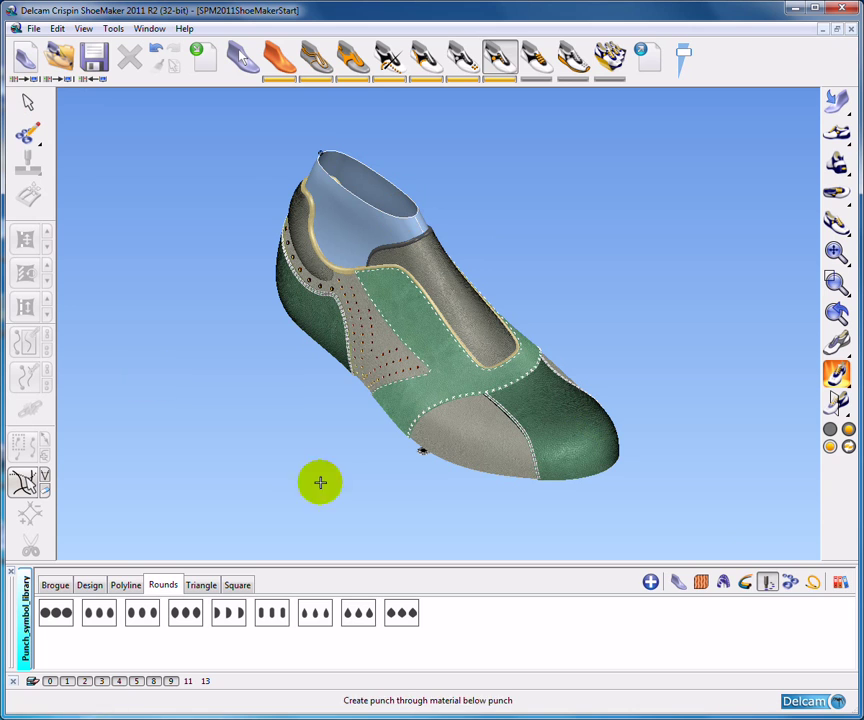
pyautogui.click(788, 582)
pyautogui.click(606, 601)
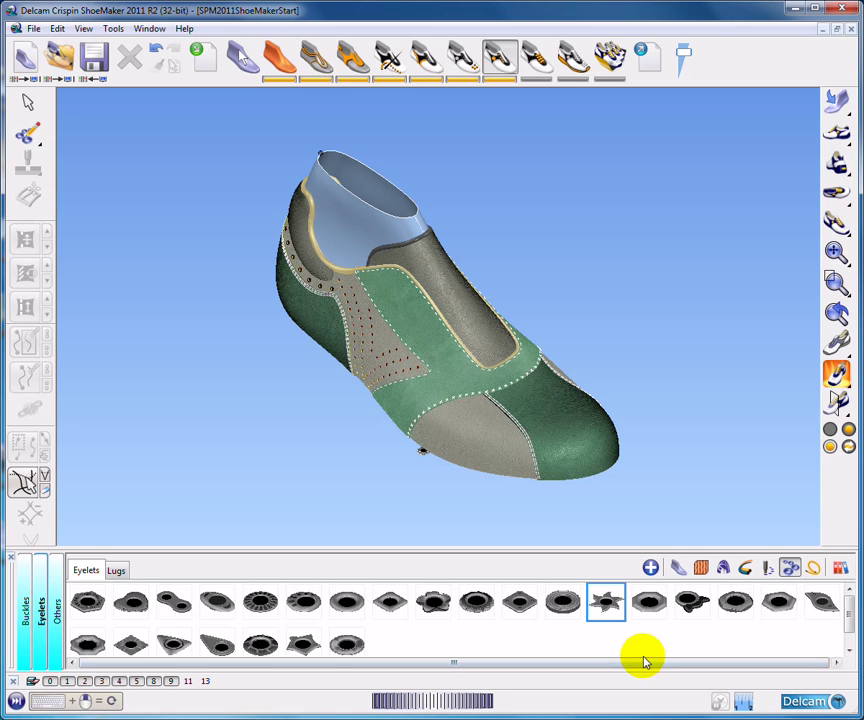
pyautogui.click(348, 638)
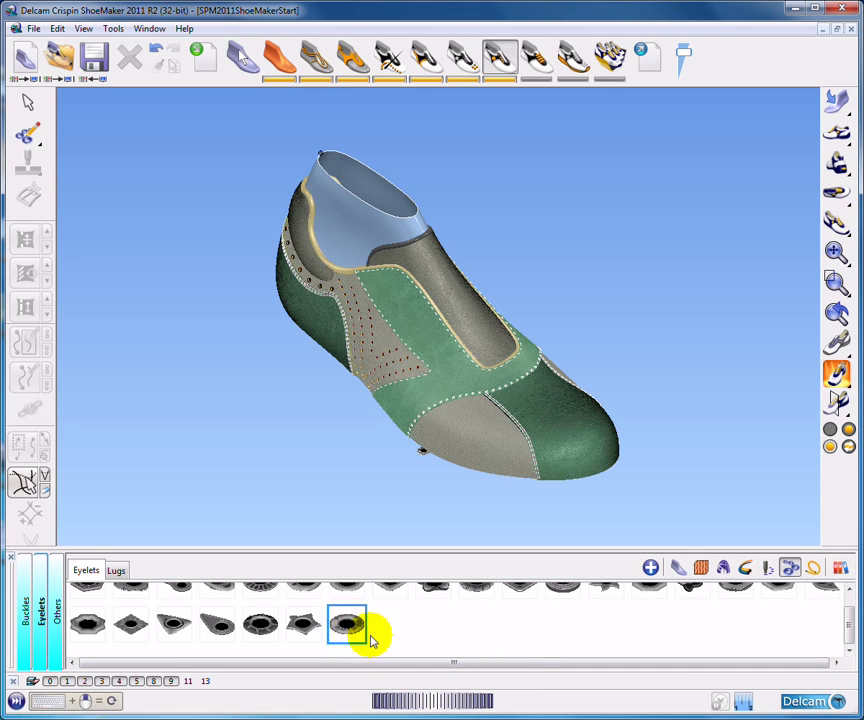
pyautogui.click(116, 570)
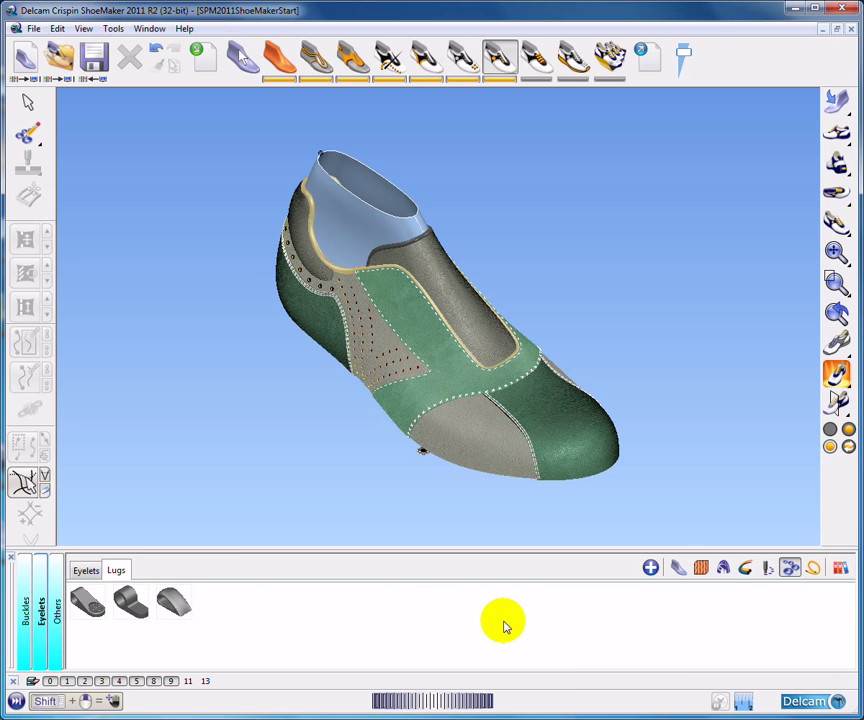
pyautogui.click(86, 569)
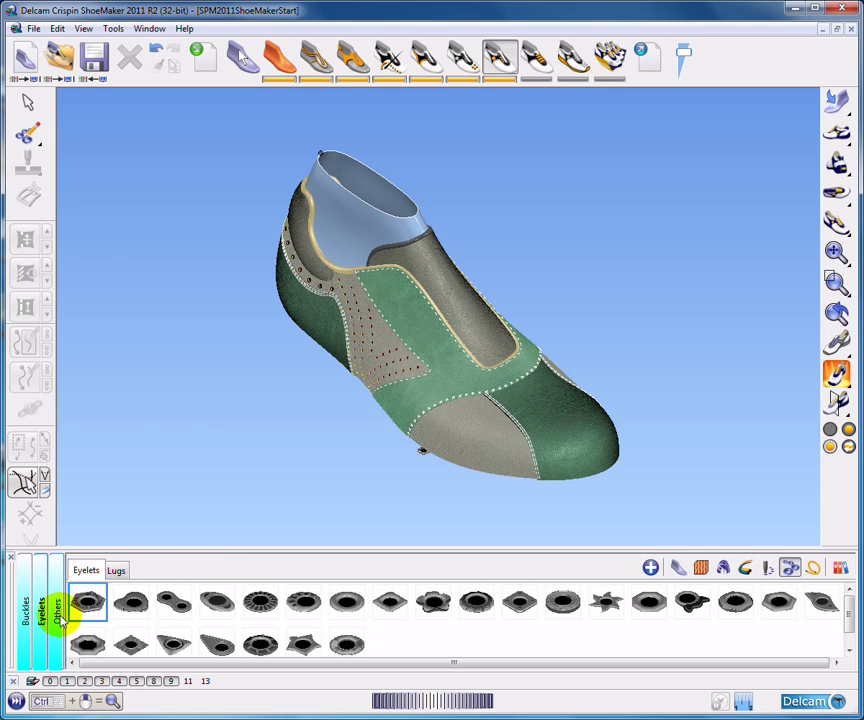
pyautogui.click(24, 612)
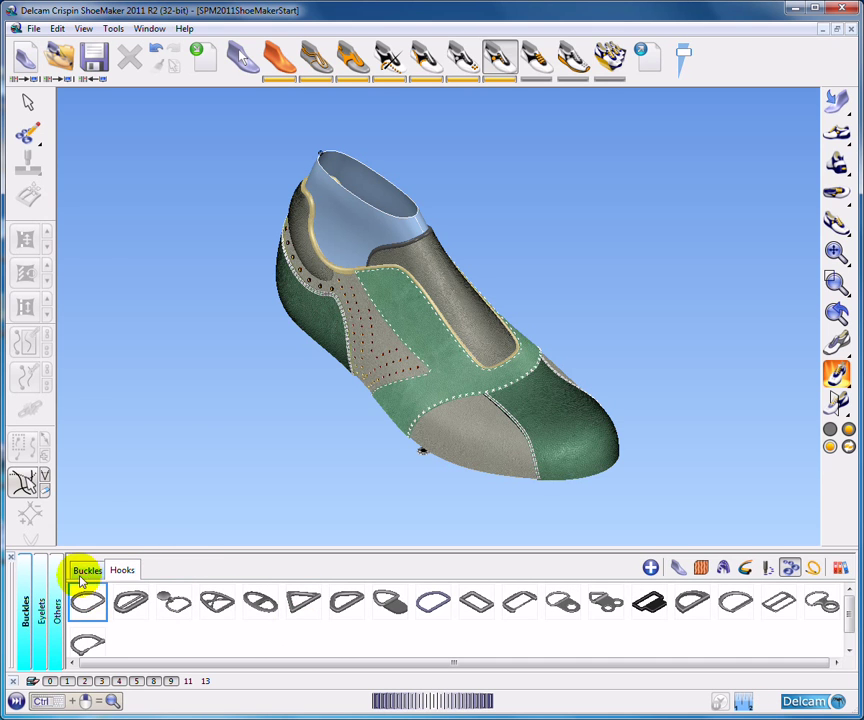
pyautogui.click(42, 610)
# - Choose the round eyelet with radial ribs from the Eyelets group for placement on the light green side panel
pyautogui.click(172, 603)
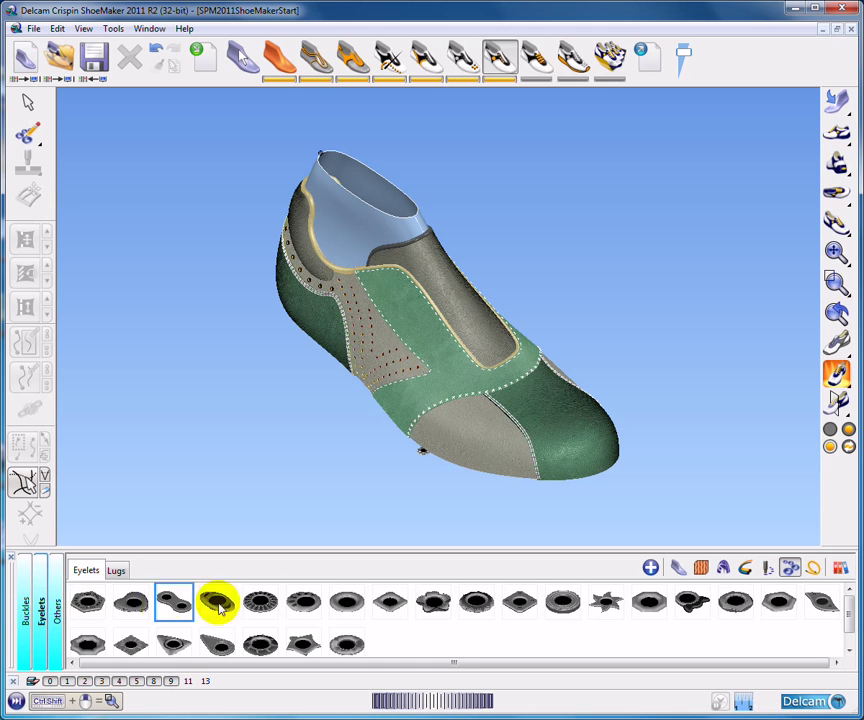
pyautogui.click(268, 604)
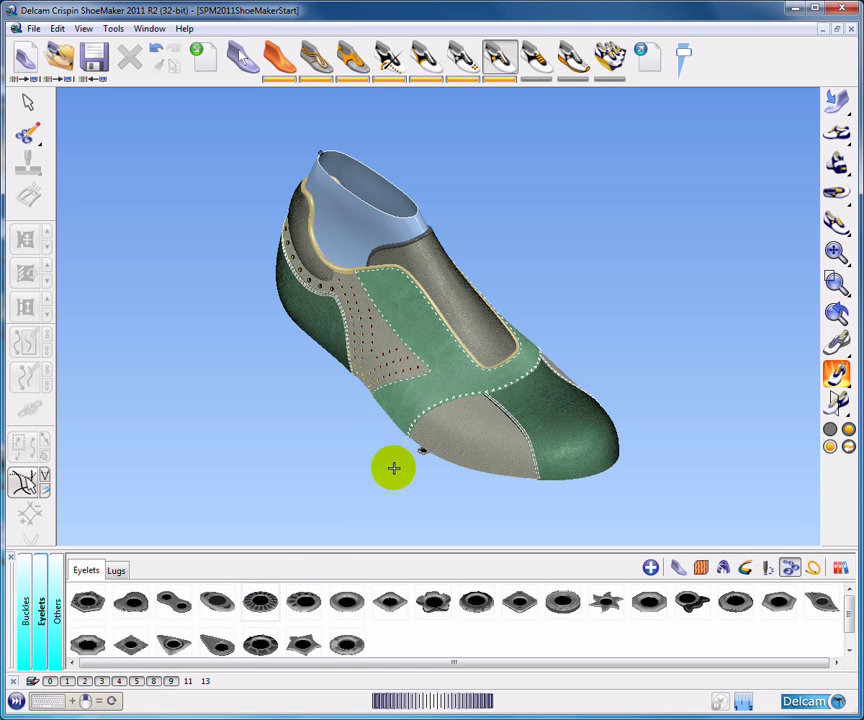
pyautogui.moveTo(257, 189); pyautogui.dragTo(405, 357)
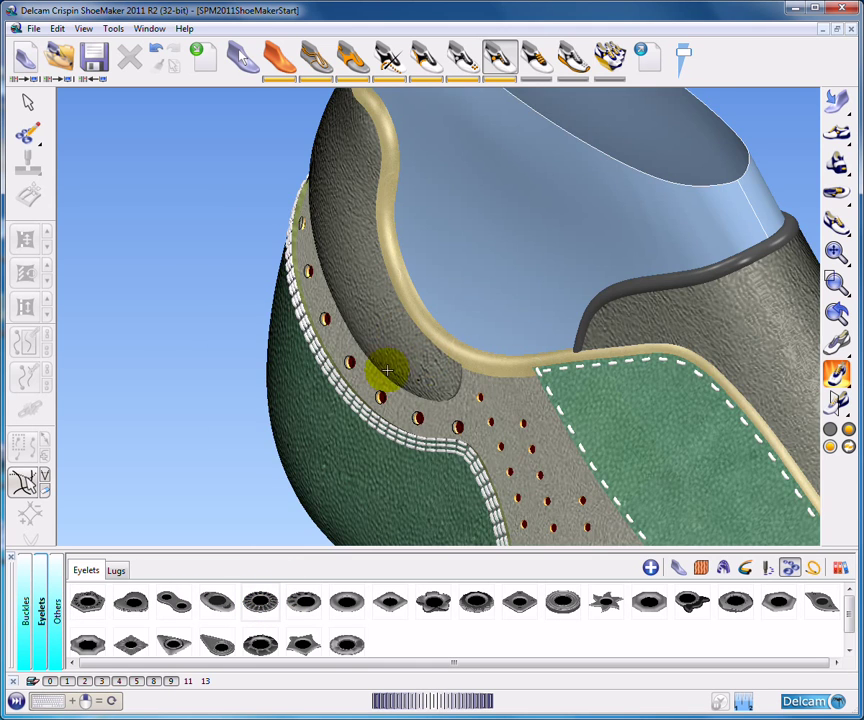
pyautogui.click(262, 604)
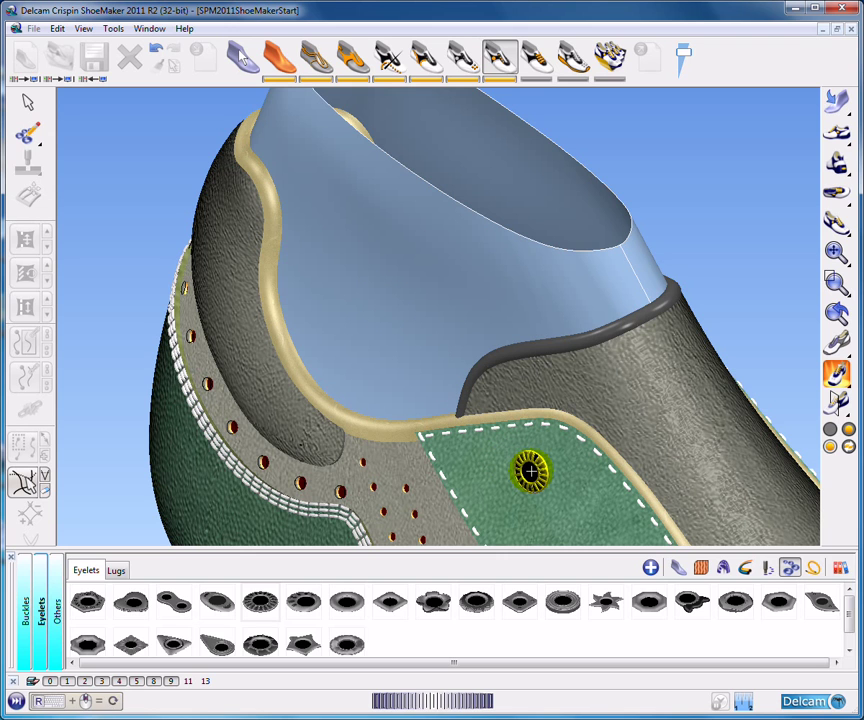
# - Place a single round ribbed eyelet on the light green side panel and delete it again
pyautogui.click(530, 470)
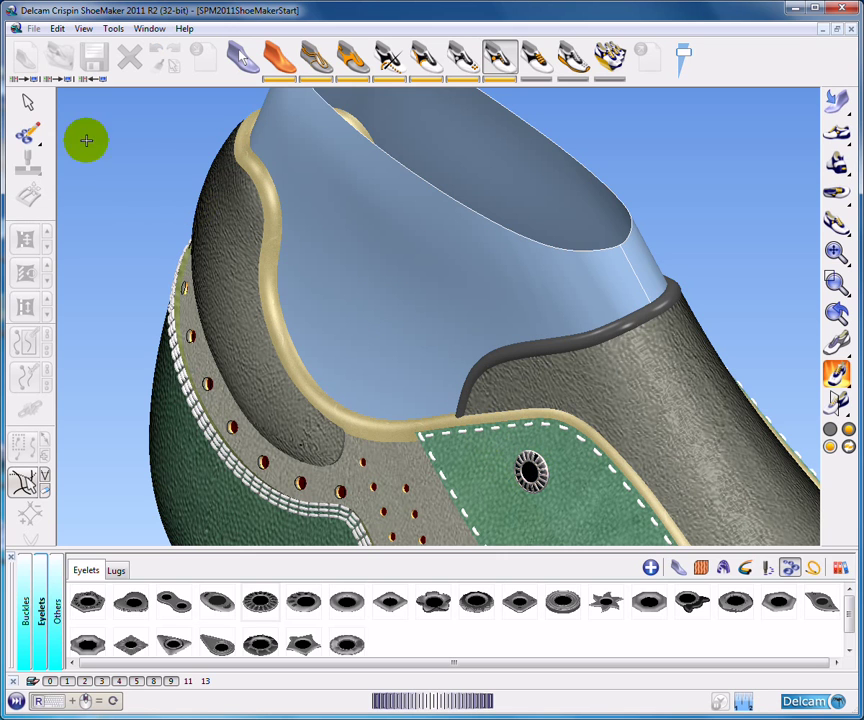
pyautogui.click(31, 103)
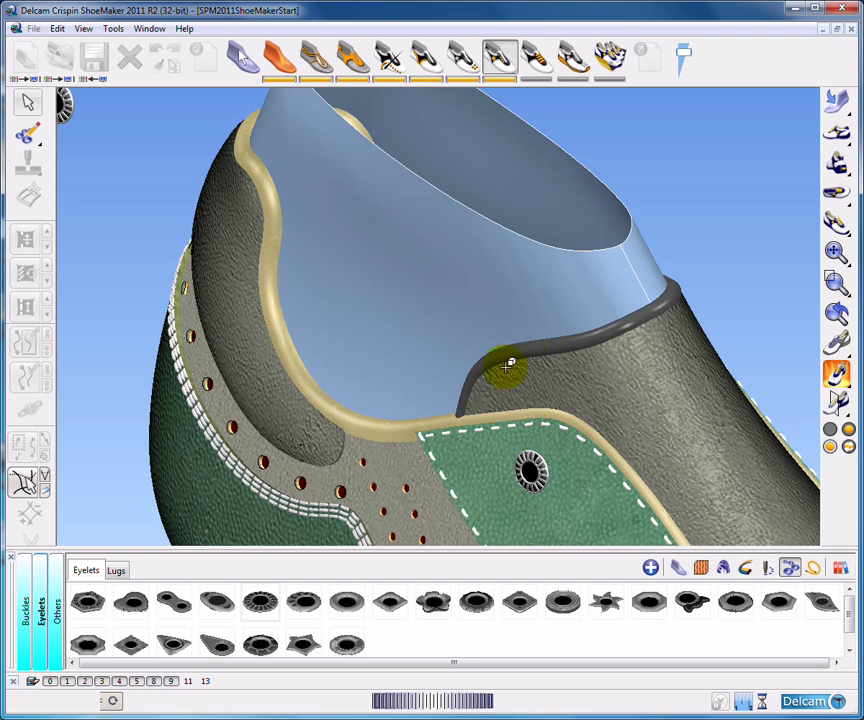
pyautogui.scroll(-2, 562, 444)
pyautogui.moveTo(562, 444); pyautogui.dragTo(580, 418, button='middle')
pyautogui.click(514, 418)
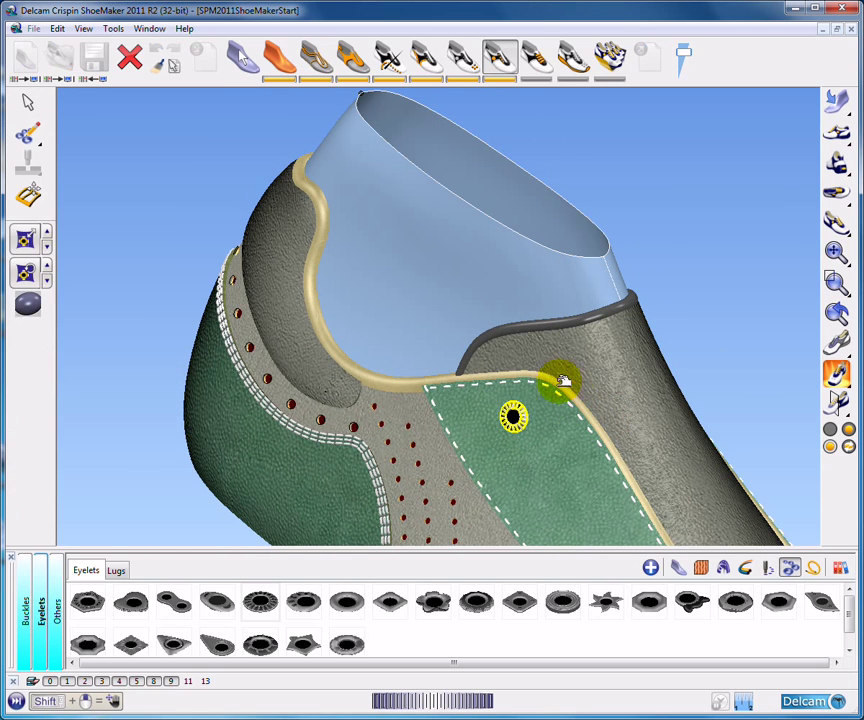
pyautogui.click(129, 57)
# - Lay round ribbed eyelets along an accessory curve down the light green side panel, parallel to the throat edge
pyautogui.scroll(-2, 560, 230)
pyautogui.moveTo(564, 207); pyautogui.dragTo(412, 93, button='middle')
pyautogui.click(28, 136)
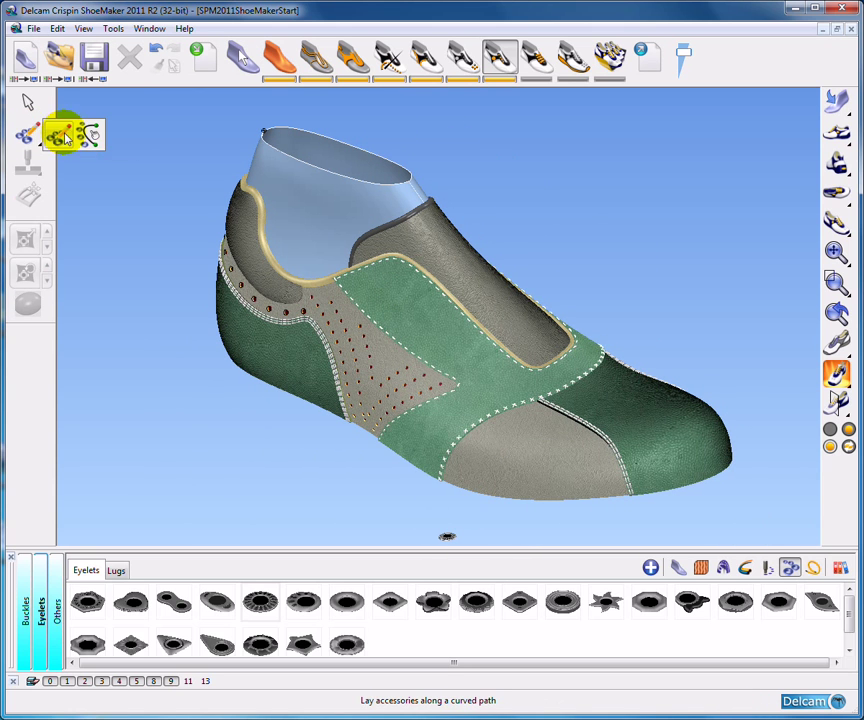
pyautogui.click(58, 135)
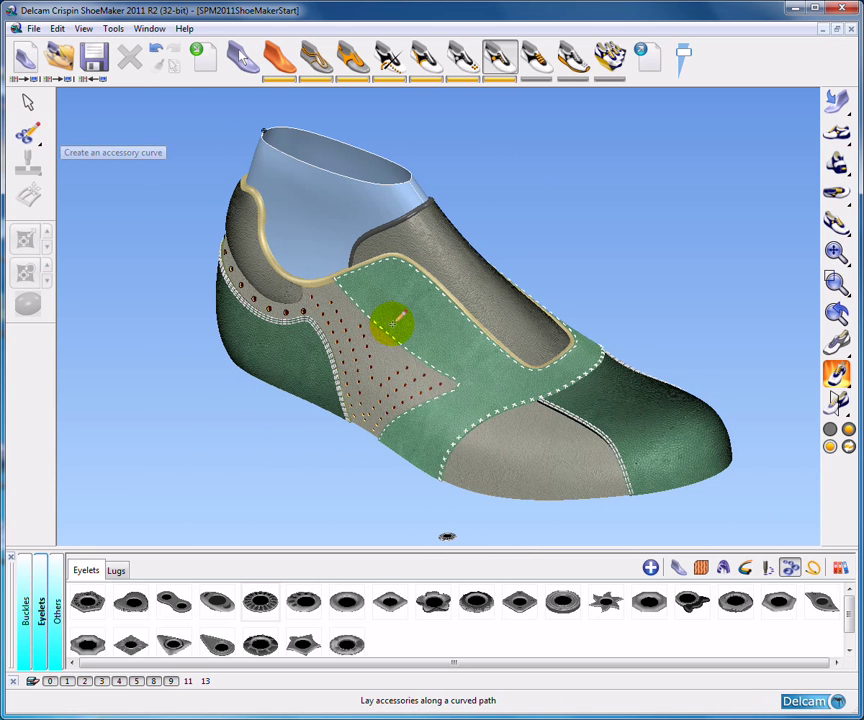
pyautogui.click(271, 608)
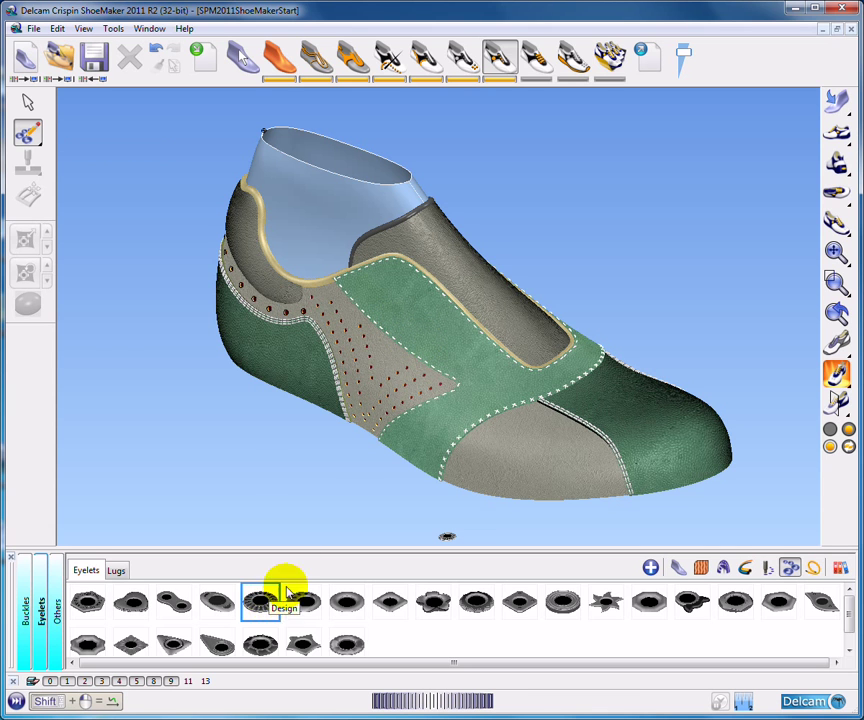
pyautogui.scroll(4, 446, 342)
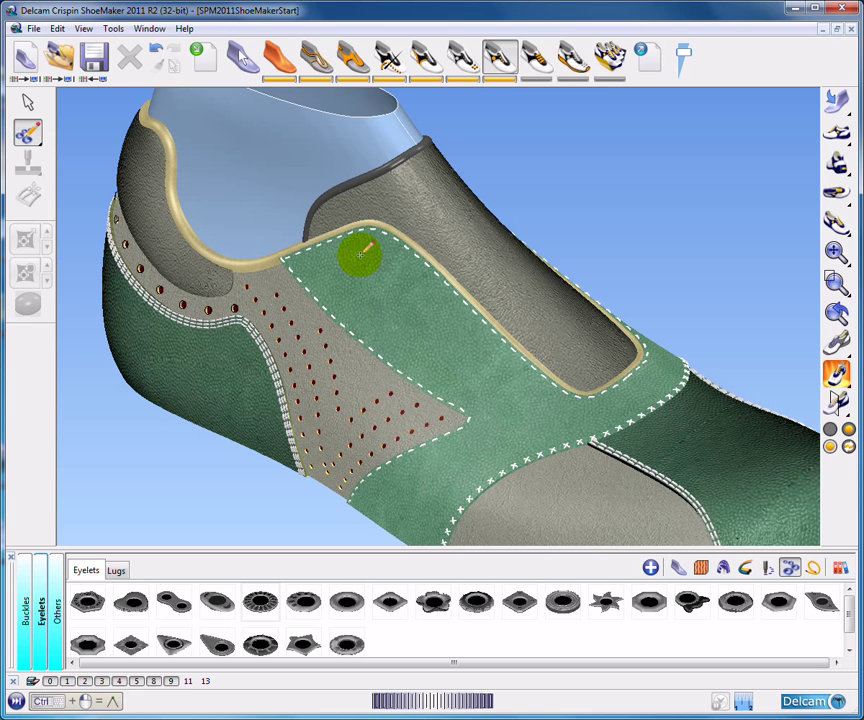
pyautogui.click(370, 262)
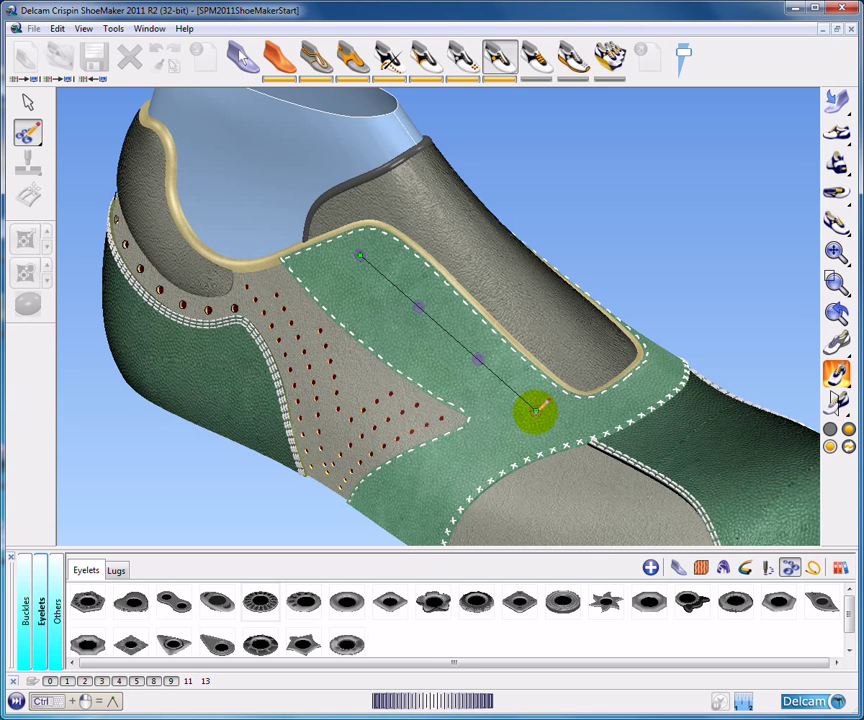
pyautogui.click(535, 411)
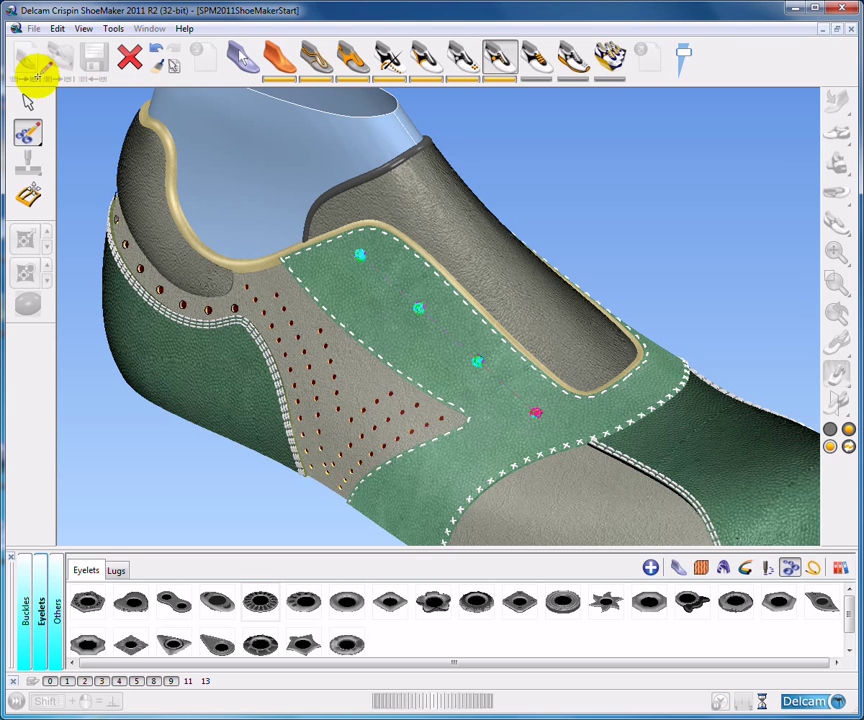
pyautogui.click(29, 100)
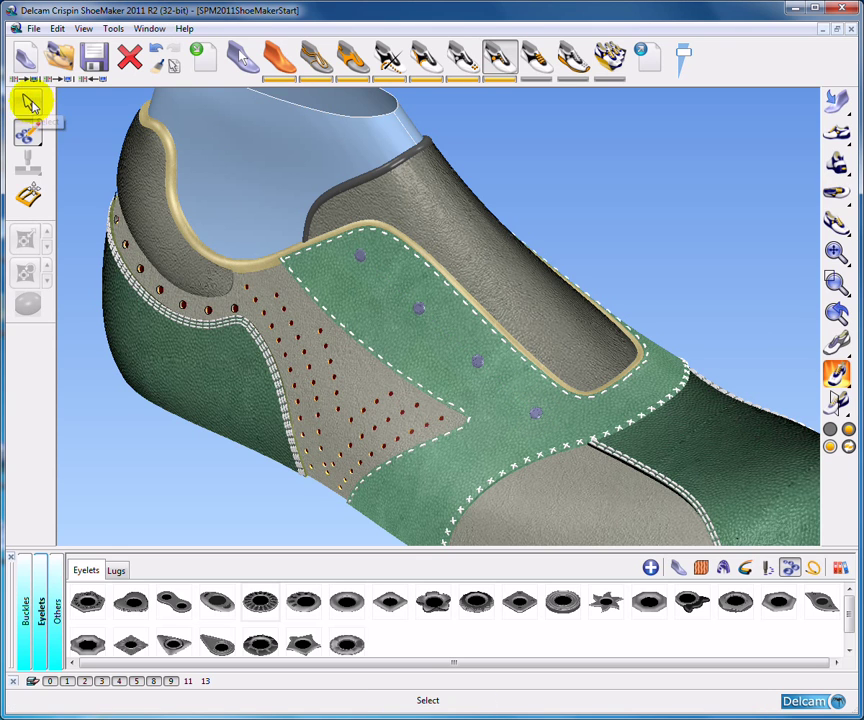
# - Set the eyelet row's spacing to an item total of 6 and enlarge its eyelets
pyautogui.click(420, 328)
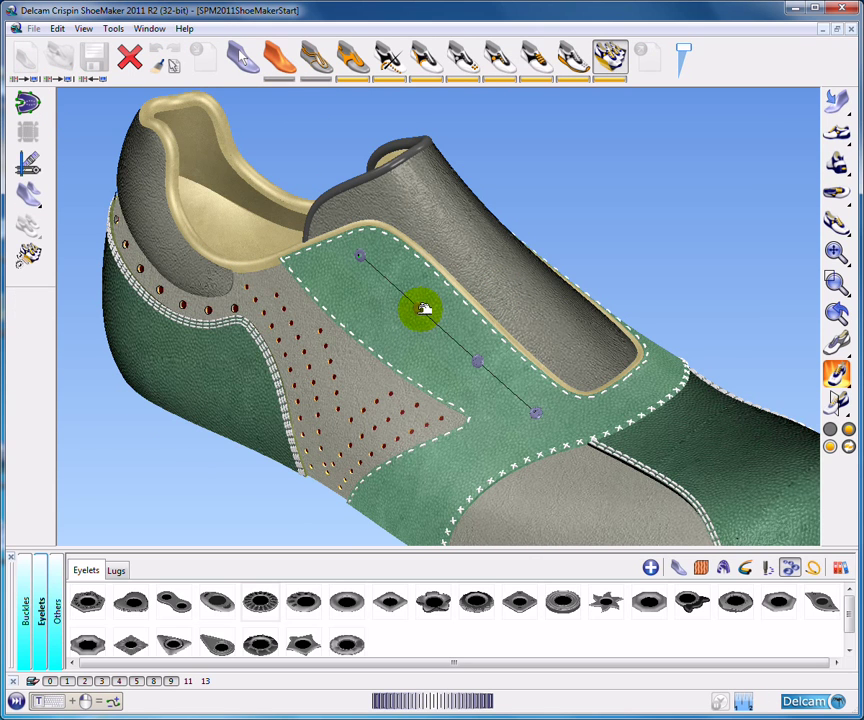
pyautogui.keyDown('ctrl'); pyautogui.click(424, 310); pyautogui.keyUp('ctrl')
pyautogui.click(188, 201)
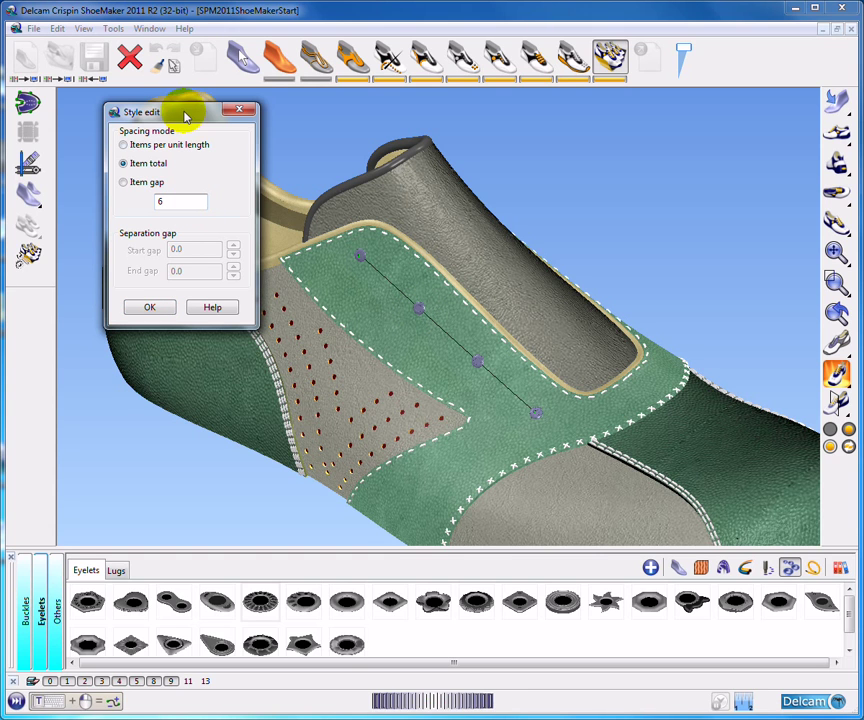
pyautogui.moveTo(186, 113); pyautogui.dragTo(170, 112)
pyautogui.click(133, 306)
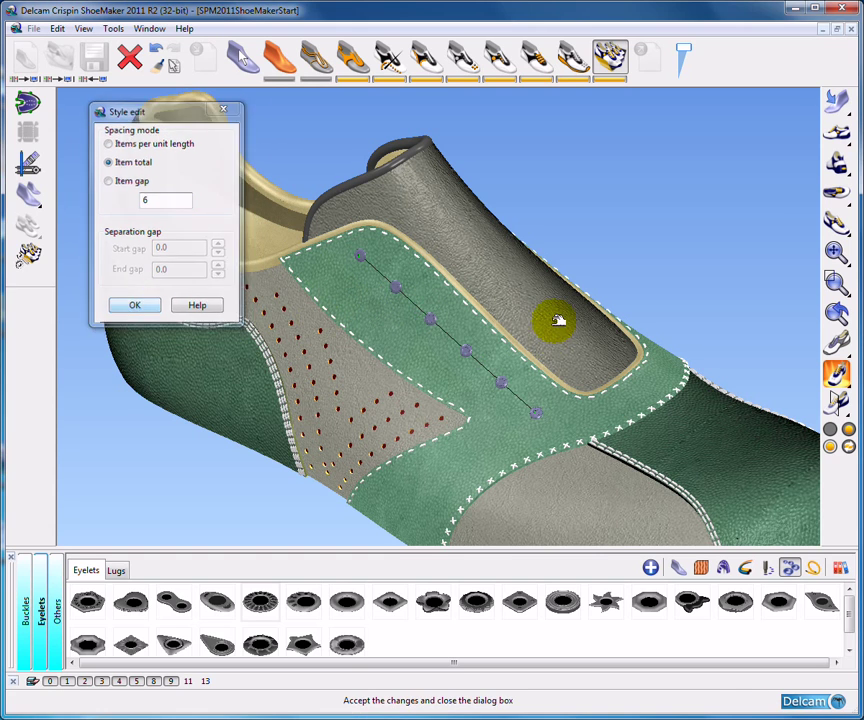
pyautogui.click(467, 350)
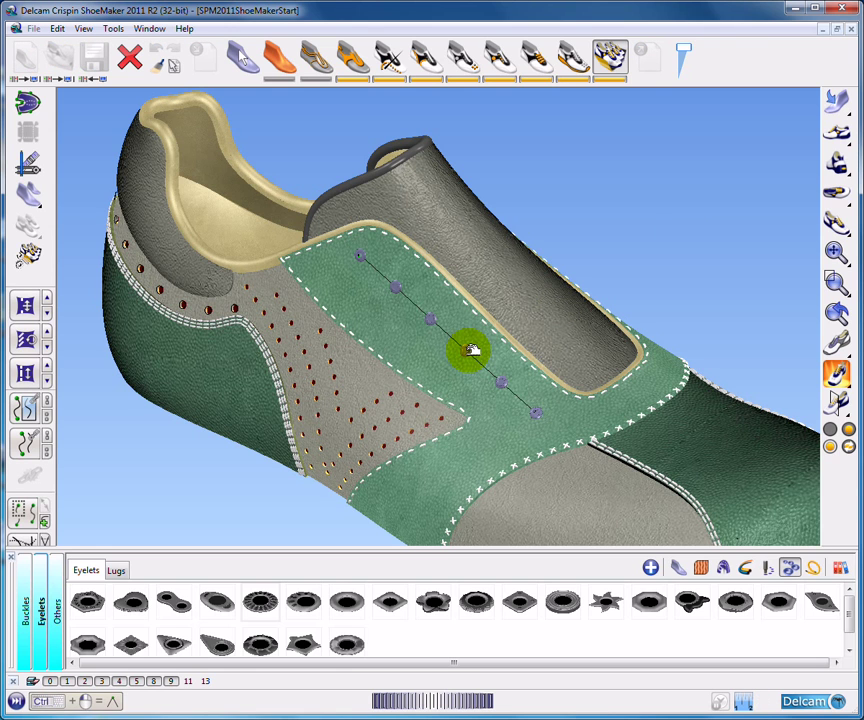
pyautogui.click(47, 368)
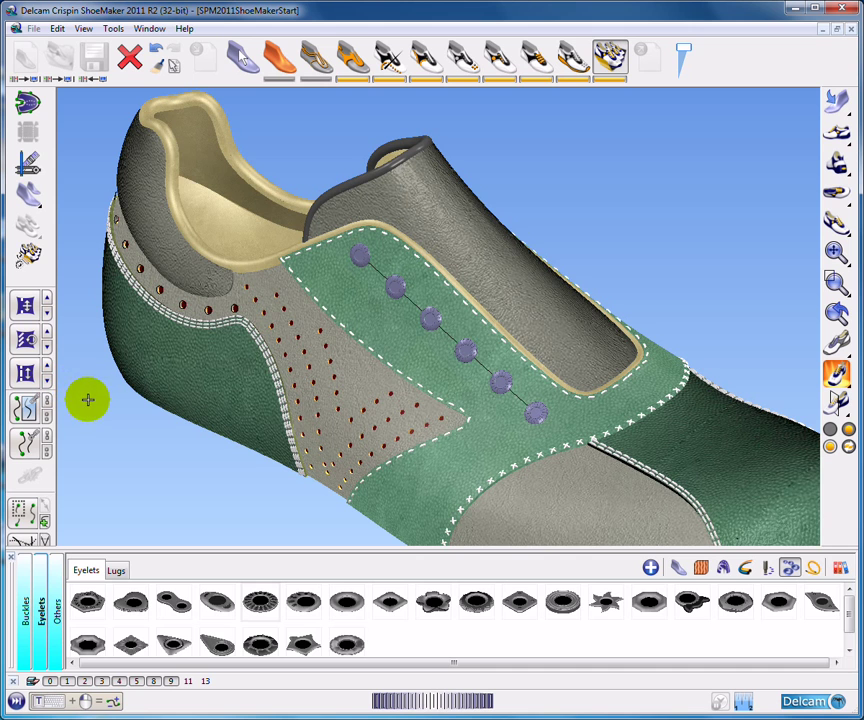
# - Mirror the eyelet row onto the other side of the last as a linked curve
pyautogui.scroll(-1, 100, 394)
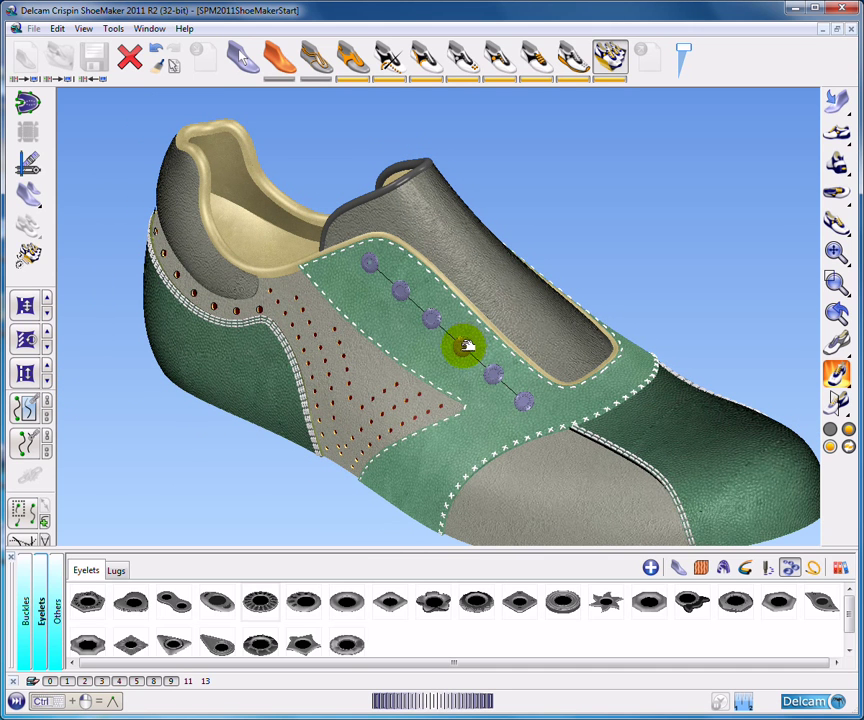
pyautogui.moveTo(477, 371); pyautogui.dragTo(465, 376, button='middle')
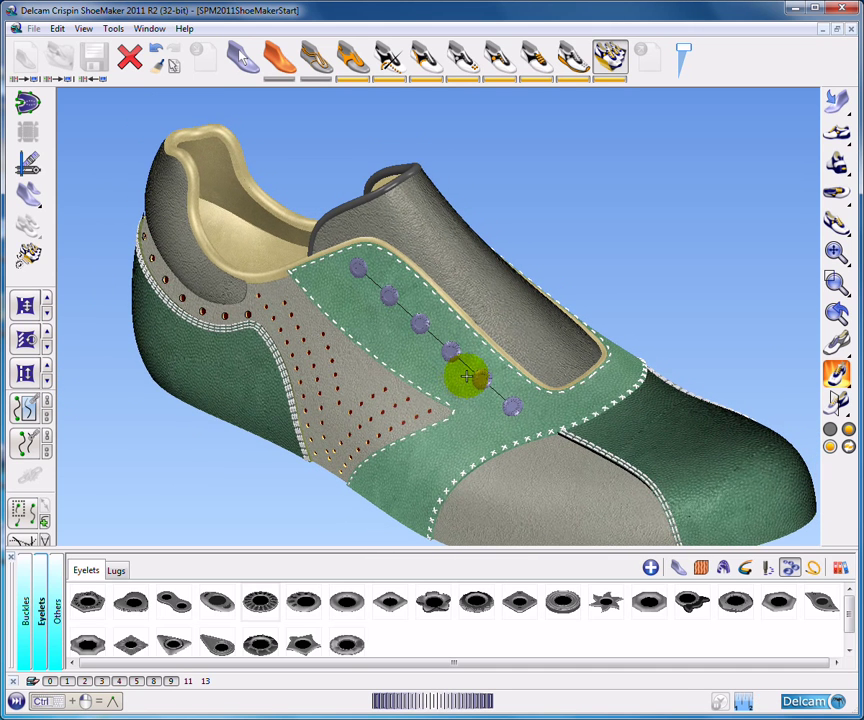
pyautogui.click(24, 406)
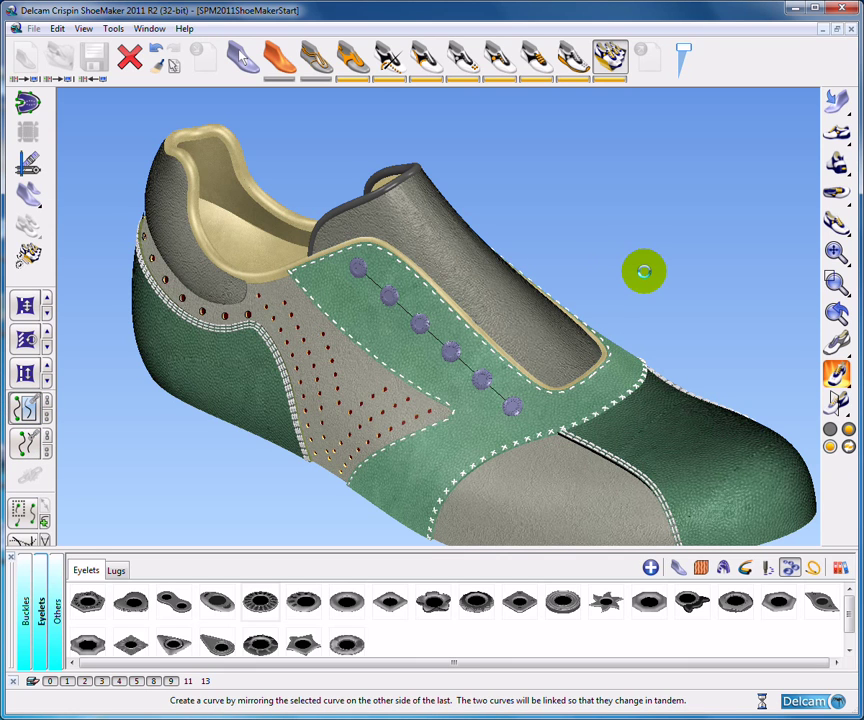
pyautogui.moveTo(712, 314); pyautogui.dragTo(251, 341, button='middle')
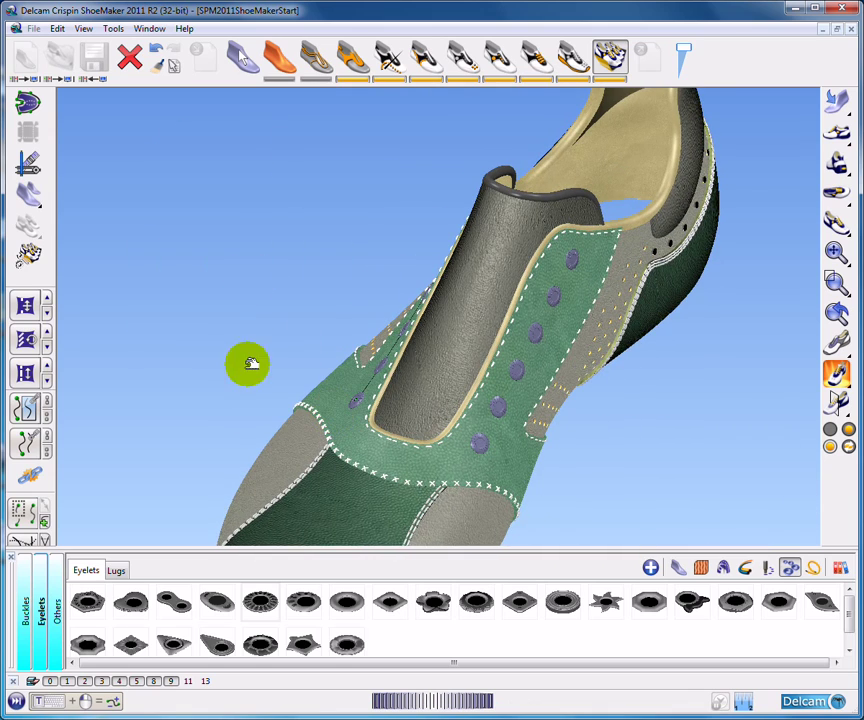
pyautogui.moveTo(550, 401); pyautogui.dragTo(478, 424, button='middle')
# - Apply the model's smooth dark grey material to the eyelet rows on both sides of the shoe
pyautogui.click(692, 601)
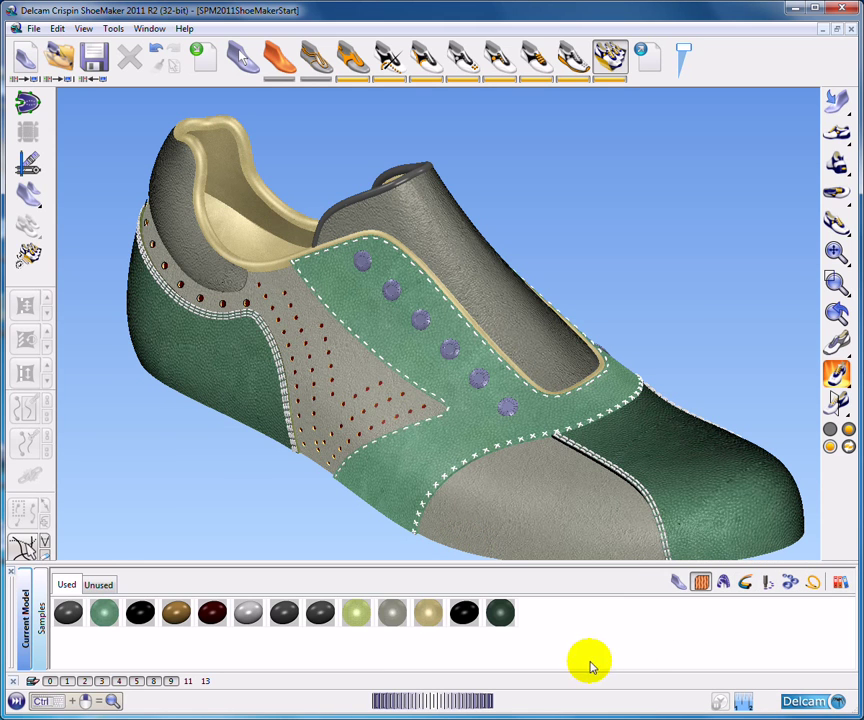
pyautogui.click(320, 613)
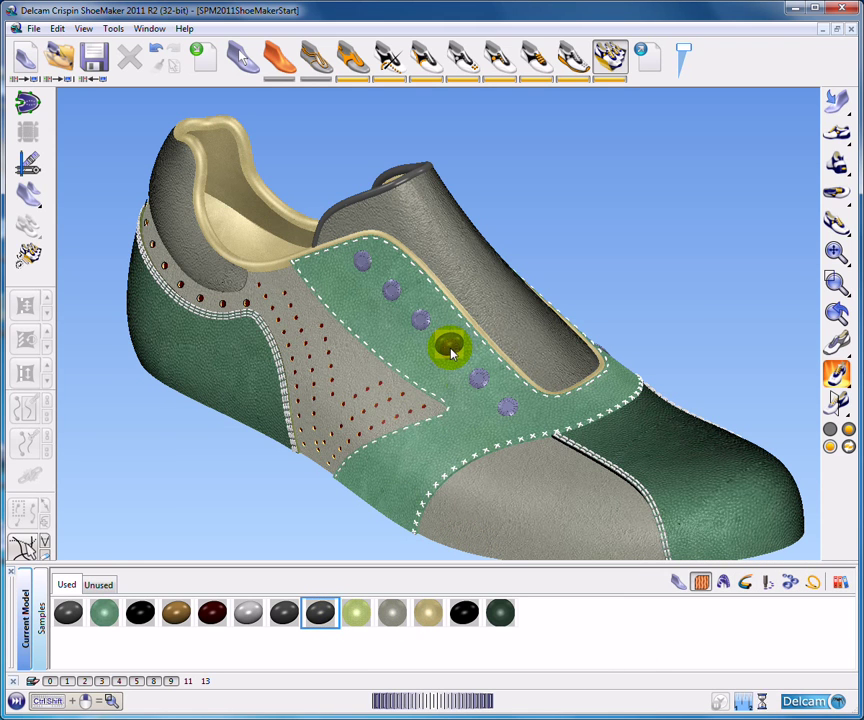
pyautogui.moveTo(452, 352); pyautogui.dragTo(454, 355)
pyautogui.scroll(3, 593, 352)
pyautogui.moveTo(594, 349); pyautogui.dragTo(300, 450, button='middle')
pyautogui.moveTo(756, 375); pyautogui.dragTo(529, 347, button='middle')
pyautogui.scroll(3, 531, 350)
pyautogui.moveTo(320, 613); pyautogui.dragTo(340, 400)
pyautogui.keyDown('shift'); pyautogui.moveTo(372, 382); pyautogui.dragTo(371, 400, button='middle'); pyautogui.keyUp('shift')
pyautogui.scroll(-1, 371, 399)
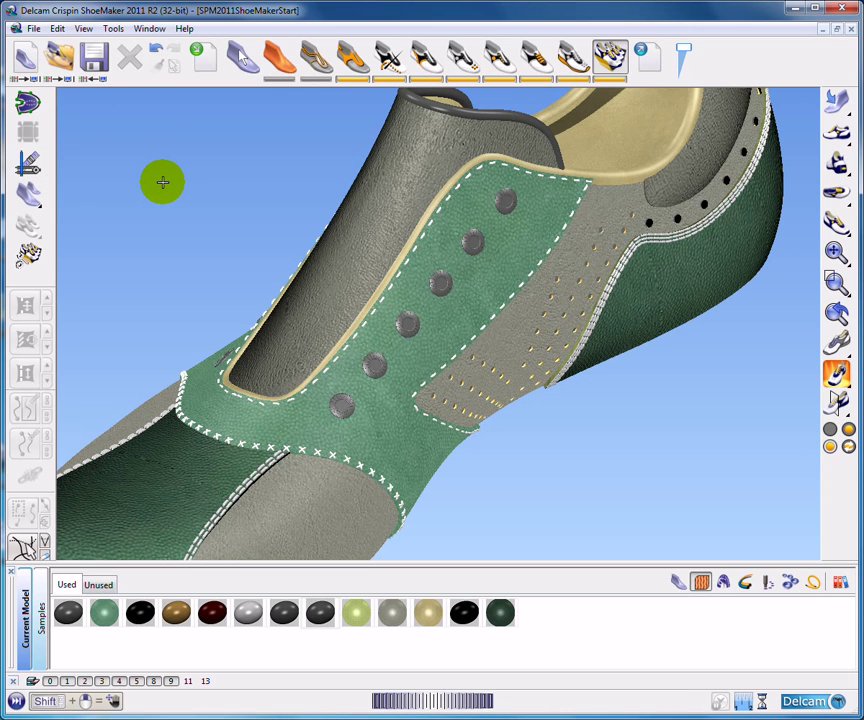
# - Create bow tie lacing through all six eyelet pairs on the two light green side panels
pyautogui.hotkey('ctrl', '1')
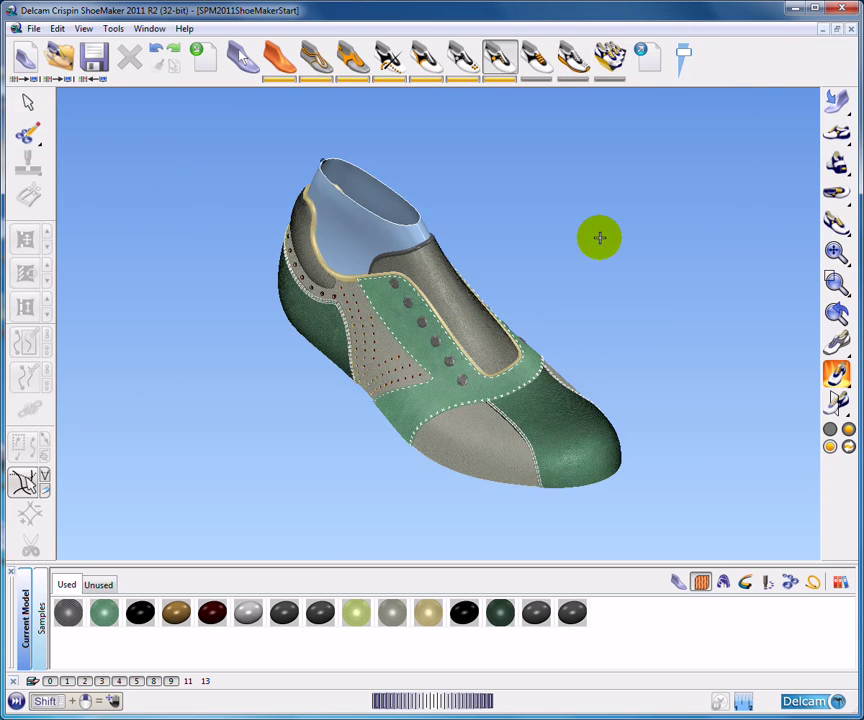
pyautogui.moveTo(600, 237); pyautogui.dragTo(584, 224, button='middle')
pyautogui.click(535, 55)
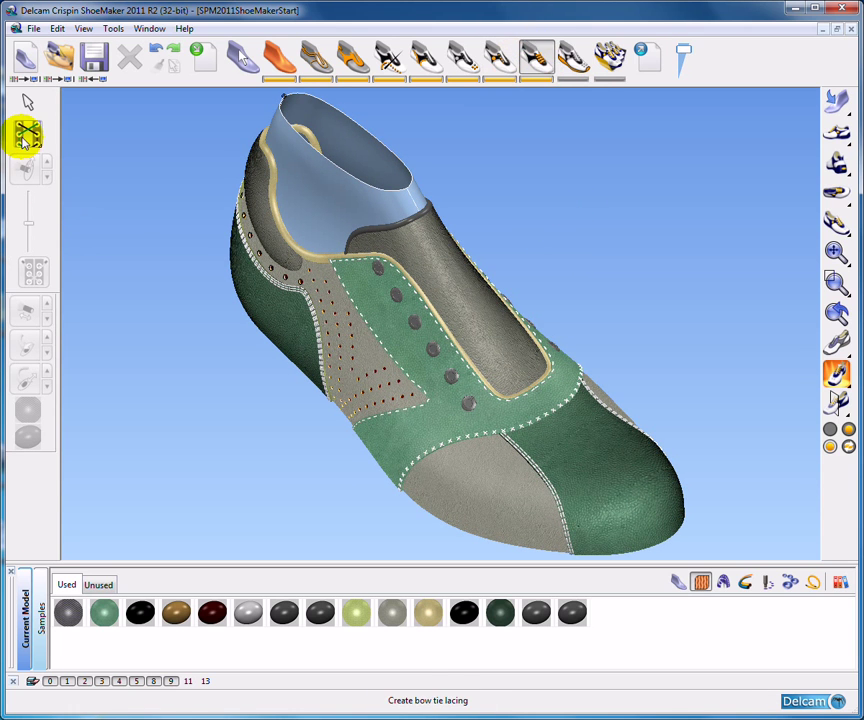
pyautogui.click(25, 134)
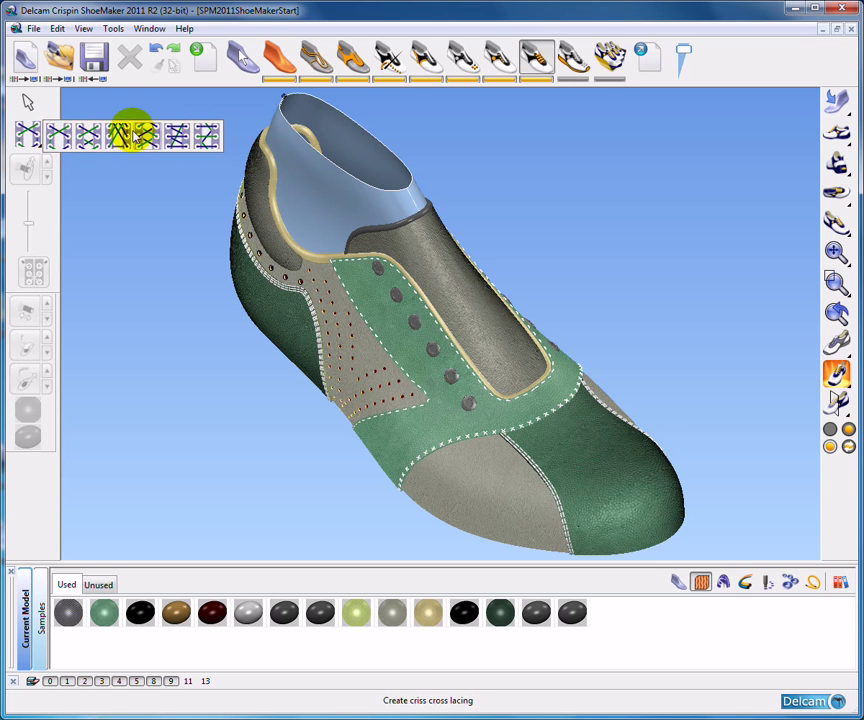
pyautogui.click(58, 136)
pyautogui.moveTo(376, 386); pyautogui.dragTo(322, 375, button='middle')
pyautogui.click(443, 373)
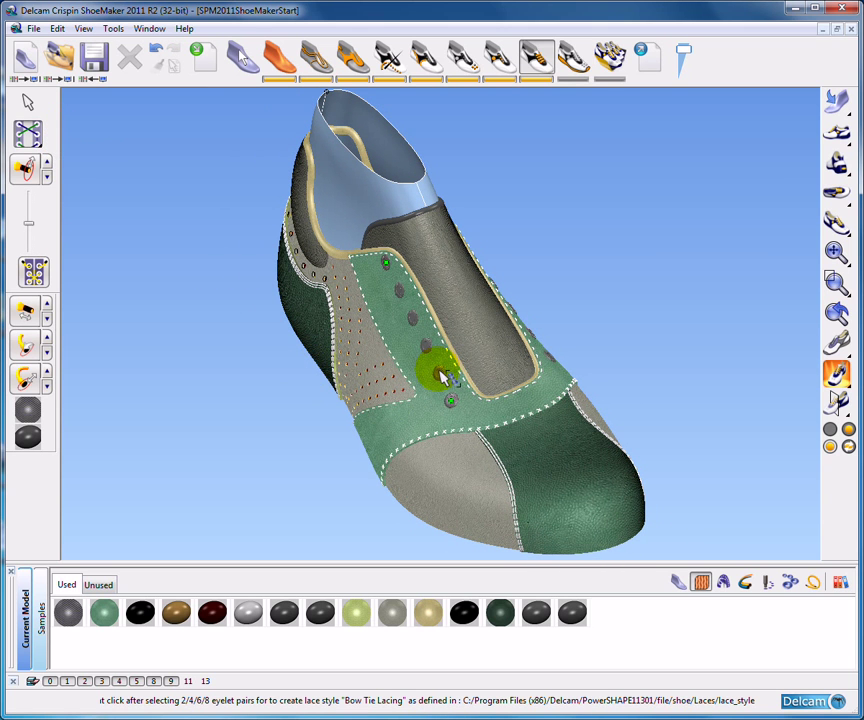
pyautogui.moveTo(666, 293); pyautogui.dragTo(554, 324, button='middle')
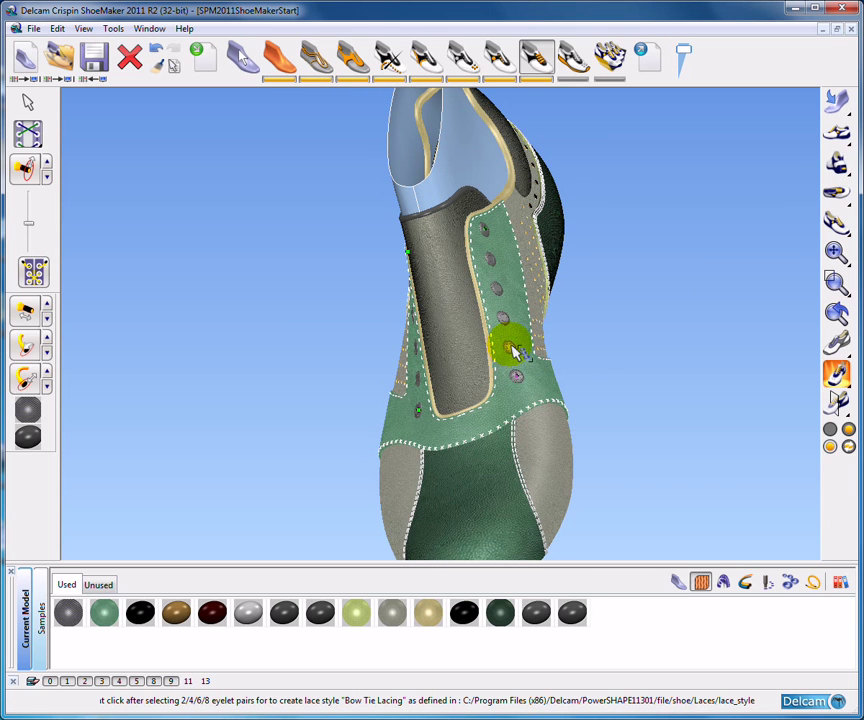
pyautogui.moveTo(637, 334); pyautogui.dragTo(733, 289, button='middle')
pyautogui.rightClick(651, 258)
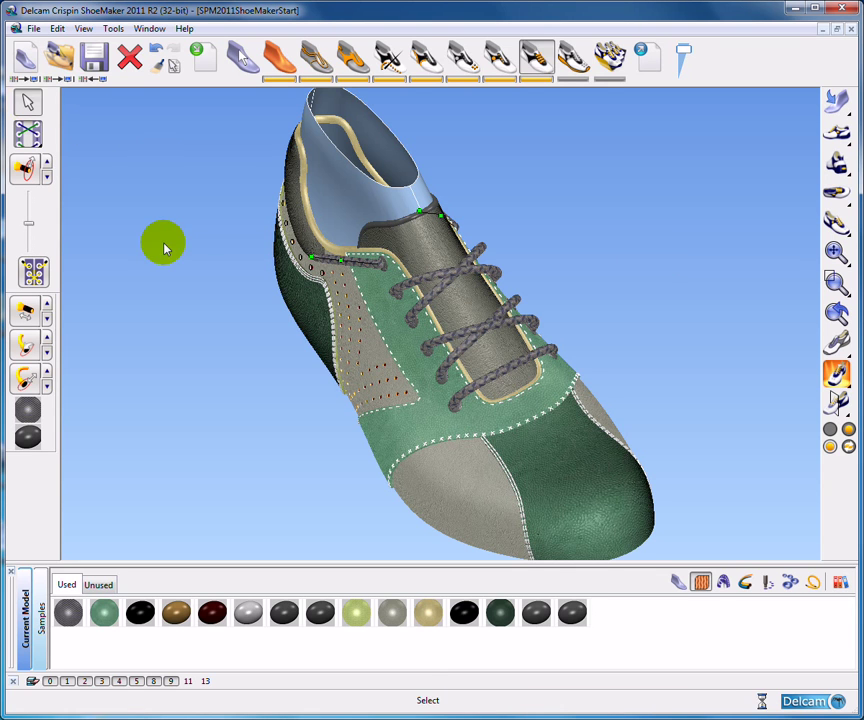
pyautogui.click(27, 102)
# - Switch to sole design and show the sole stored on level 13
pyautogui.moveTo(227, 355); pyautogui.dragTo(351, 363, button='middle')
pyautogui.keyDown('ctrl'); pyautogui.moveTo(526, 409); pyautogui.dragTo(598, 391, button='middle'); pyautogui.keyUp('ctrl')
pyautogui.moveTo(530, 365); pyautogui.dragTo(511, 361, button='middle')
pyautogui.scroll(-2, 490, 398)
pyautogui.moveTo(609, 322)
pyautogui.mouseDown(button='middle')
pyautogui.moveTo(604, 311)
pyautogui.moveTo(604, 320)
pyautogui.mouseUp(button='middle')
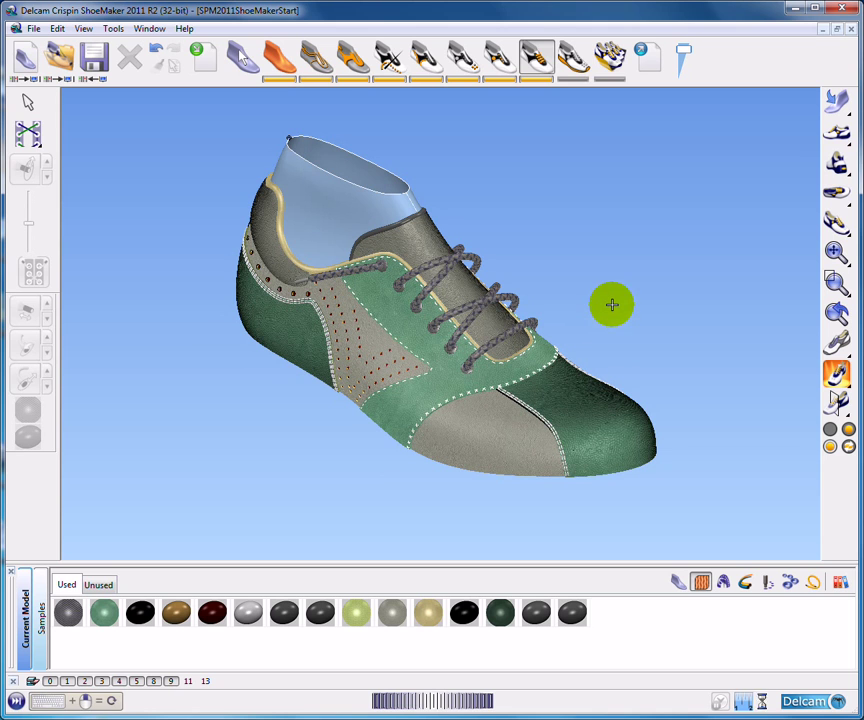
pyautogui.click(577, 60)
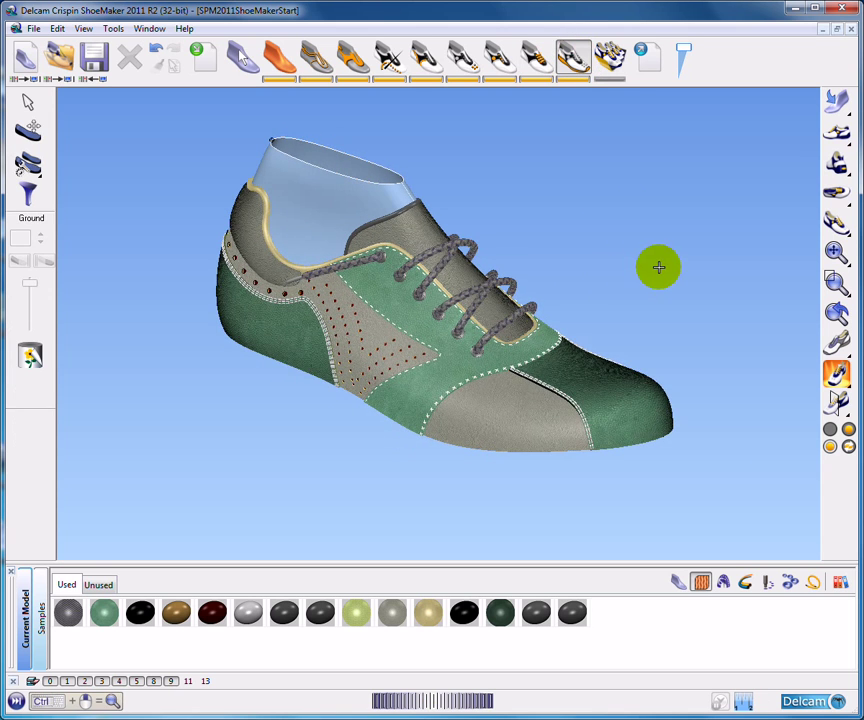
pyautogui.click(205, 682)
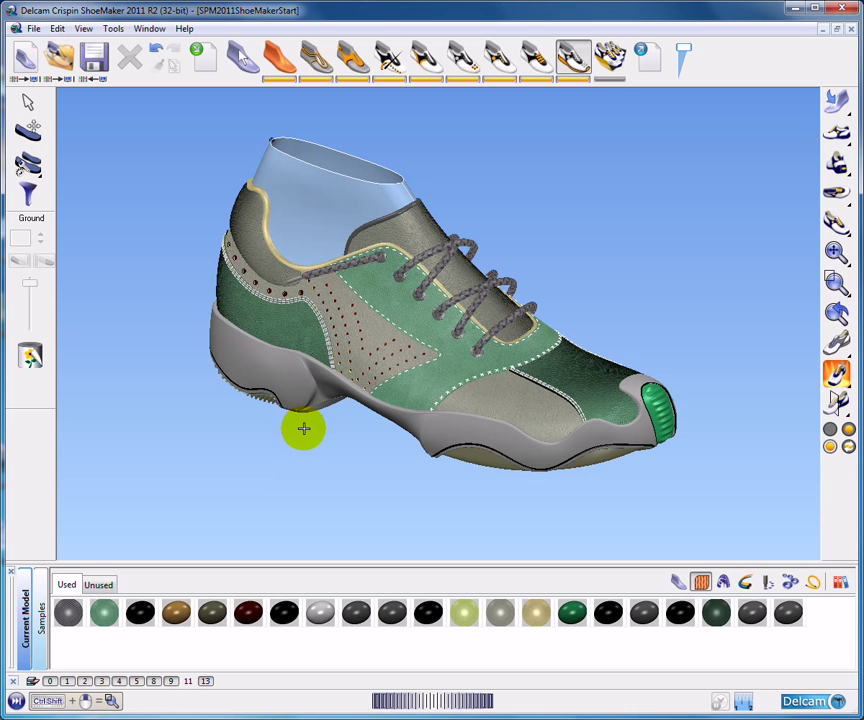
# - Select one of the two smooth forefoot tread panels on the underside of the sole
pyautogui.moveTo(302, 431); pyautogui.dragTo(458, 322, button='middle')
pyautogui.scroll(3, 492, 342)
pyautogui.moveTo(287, 383); pyautogui.dragTo(308, 336, button='middle')
pyautogui.click(498, 289)
pyautogui.moveTo(648, 150)
pyautogui.keyDown('ctrl'); pyautogui.mouseDown(button='middle')
pyautogui.moveTo(668, 171)
pyautogui.moveTo(660, 162)
pyautogui.mouseUp(button='middle'); pyautogui.keyUp('ctrl')
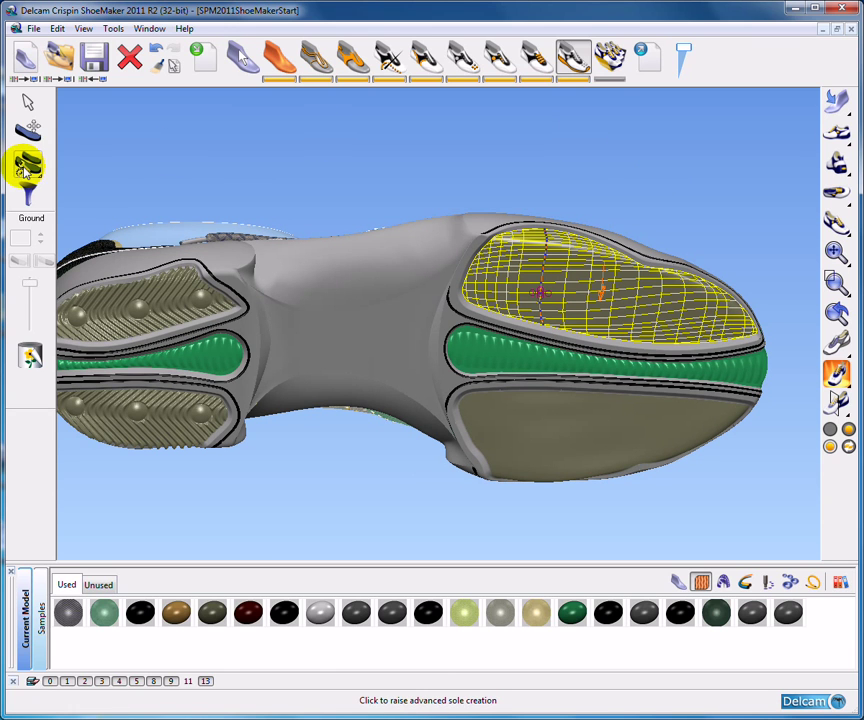
# - Enter advanced sole creation with the forefoot panel selected and bring up the surface creation tools
pyautogui.click(24, 166)
pyautogui.click(89, 167)
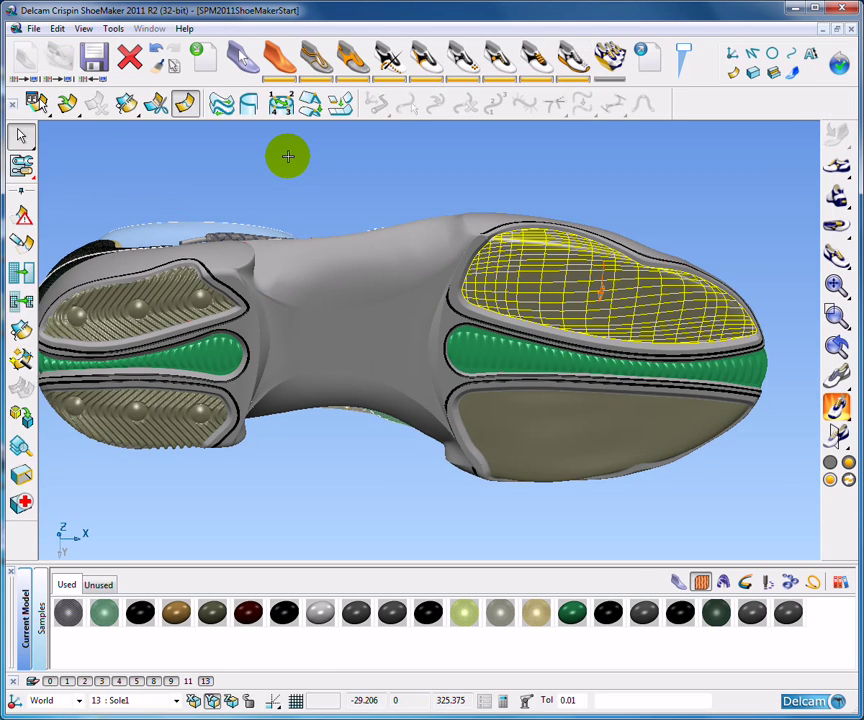
pyautogui.scroll(-3, 475, 177)
pyautogui.keyDown('shift'); pyautogui.moveTo(475, 180); pyautogui.dragTo(491, 187, button='middle'); pyautogui.keyUp('shift')
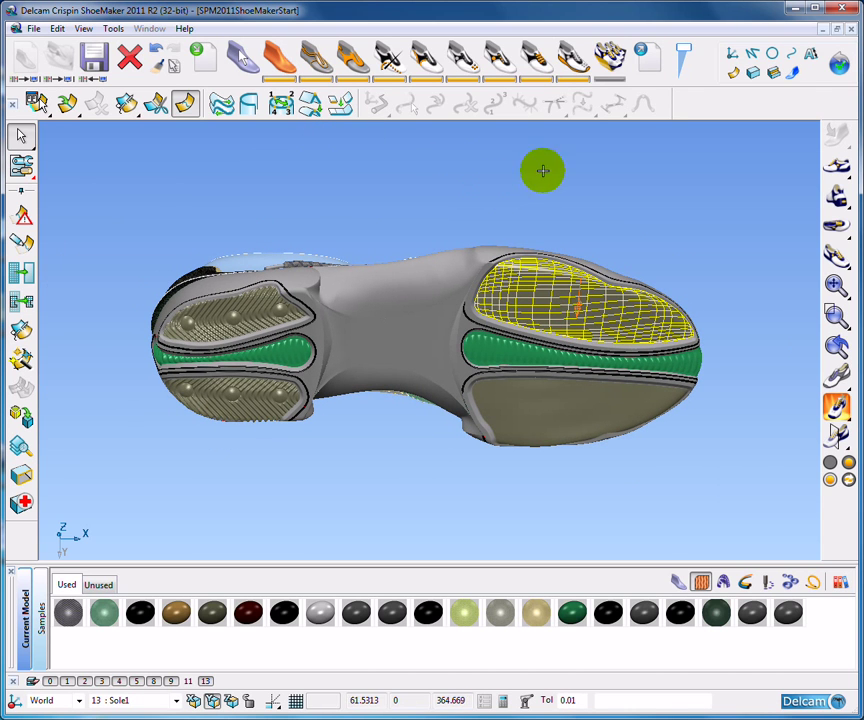
pyautogui.click(737, 71)
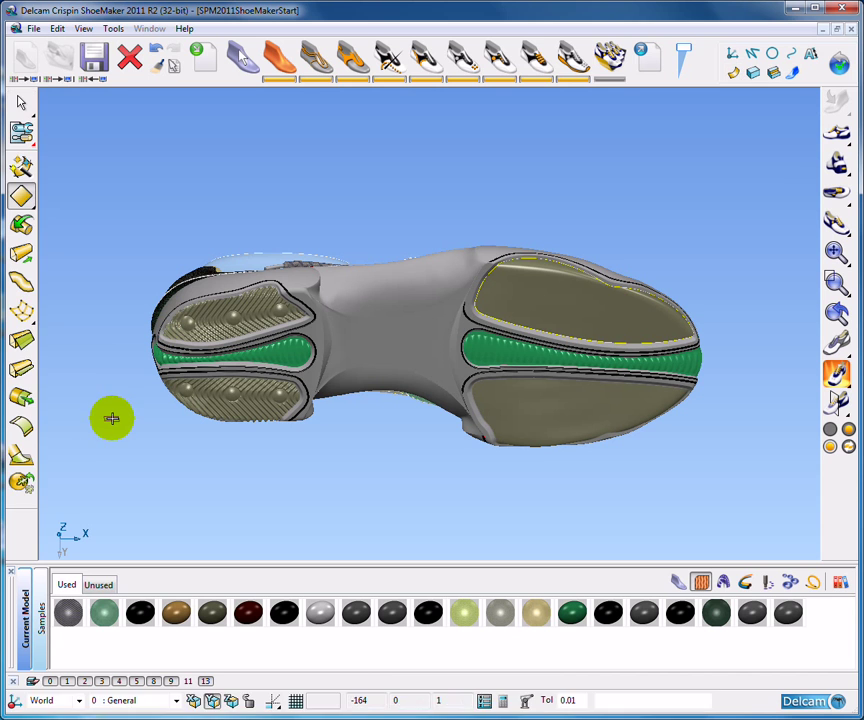
# - Start wrapping triangles onto the selected forefoot panel and load SoleTreadPattern.dmt as the wrapper
pyautogui.click(22, 484)
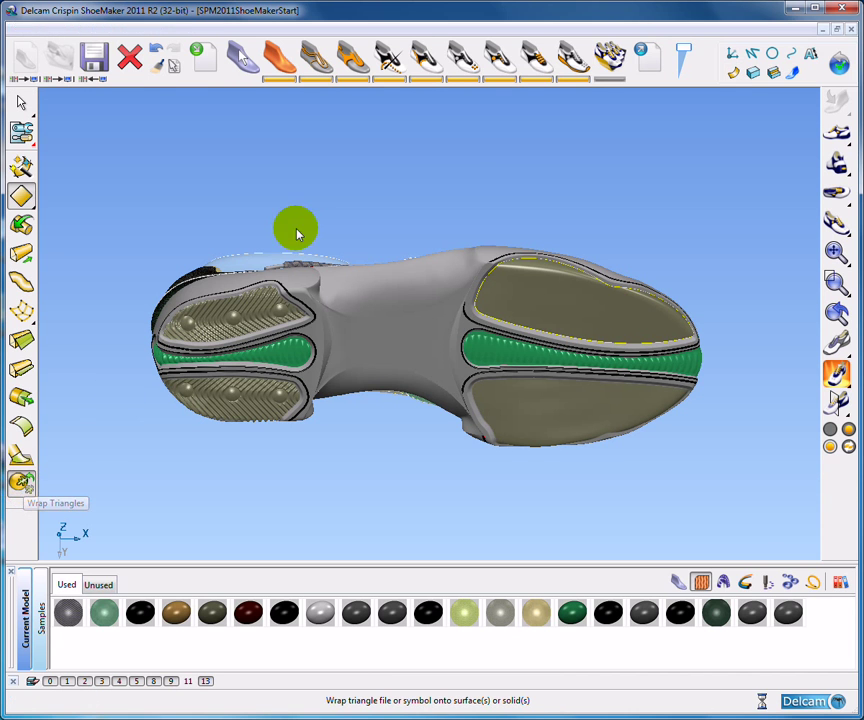
pyautogui.moveTo(87, 0); pyautogui.dragTo(200, 31)
pyautogui.keyDown('shift'); pyautogui.moveTo(579, 216); pyautogui.dragTo(516, 260, button='middle'); pyautogui.keyUp('shift')
pyautogui.scroll(2, 516, 260)
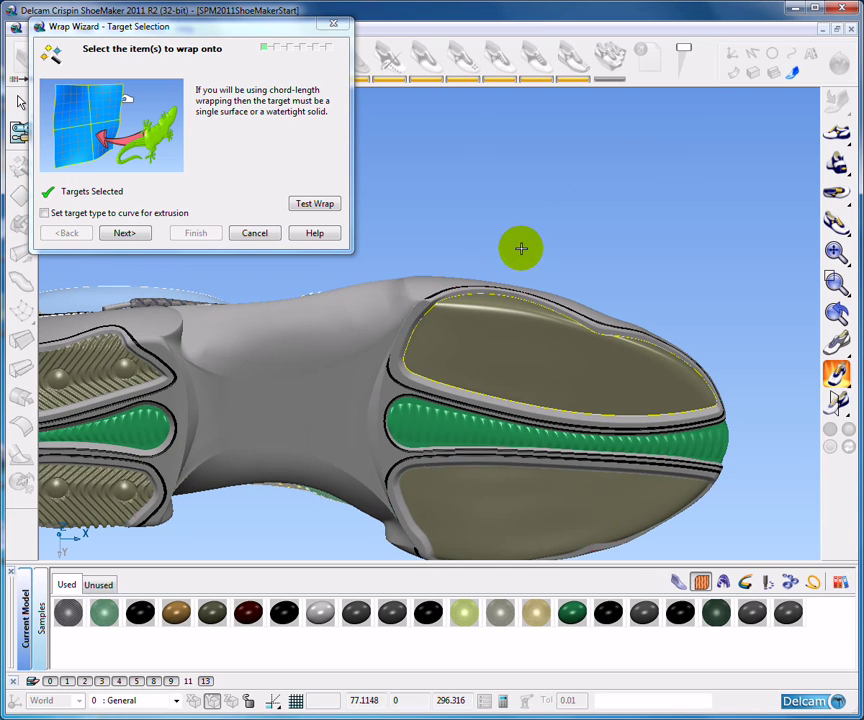
pyautogui.click(124, 232)
pyautogui.scroll(-1, 523, 187)
pyautogui.click(216, 208)
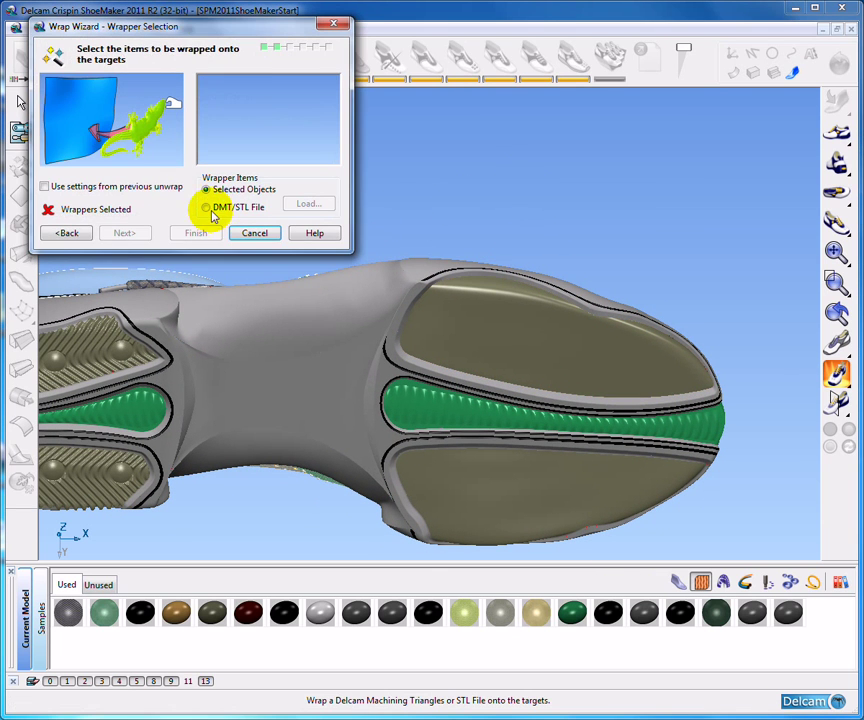
pyautogui.click(306, 204)
pyautogui.click(151, 71)
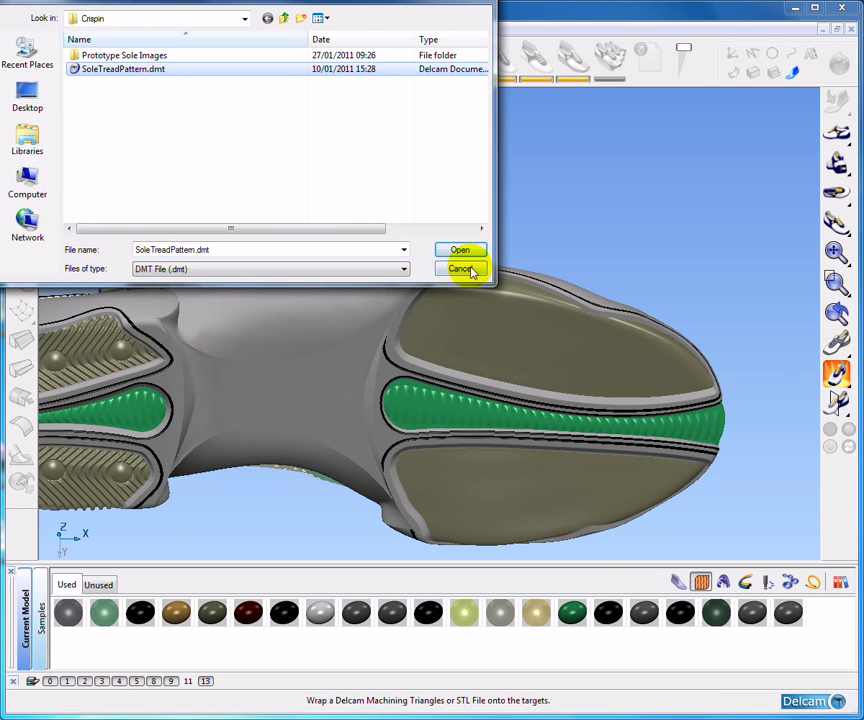
pyautogui.click(466, 251)
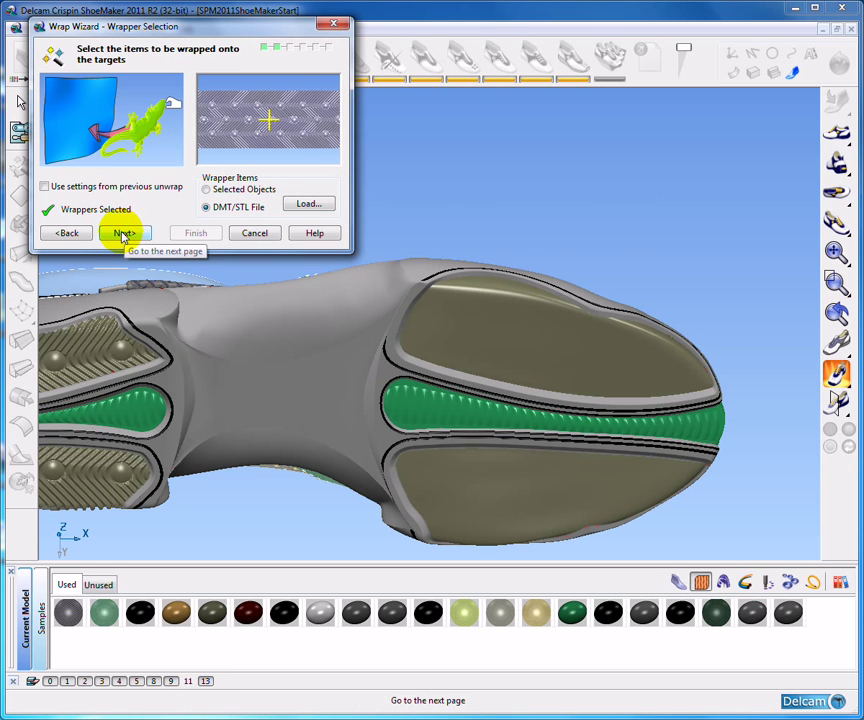
# - Lay out the tread along the workplane X axis with height offset 0.027, width offset -0.005 and a slight rotation
pyautogui.click(122, 234)
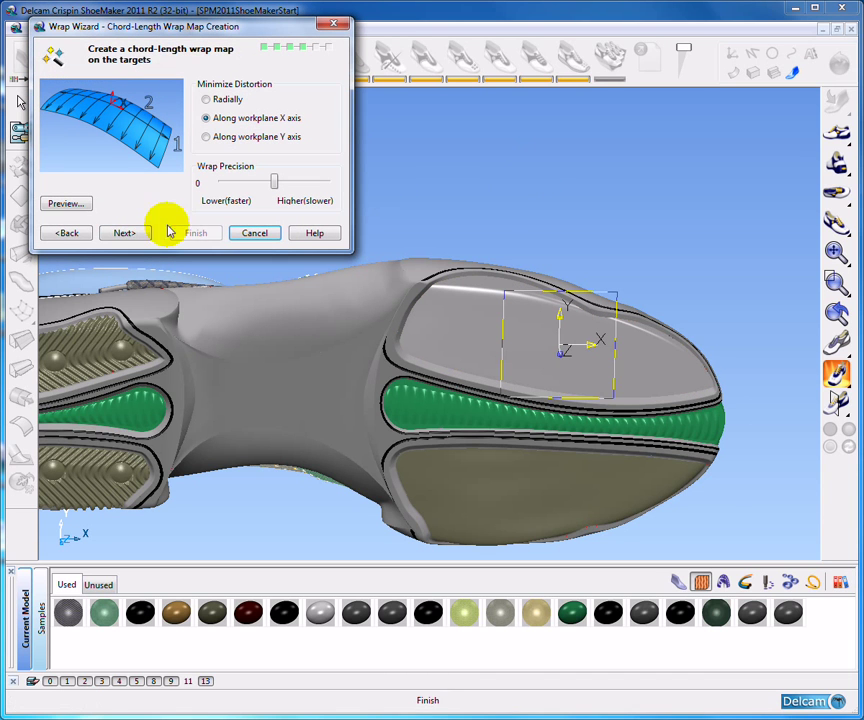
pyautogui.click(124, 234)
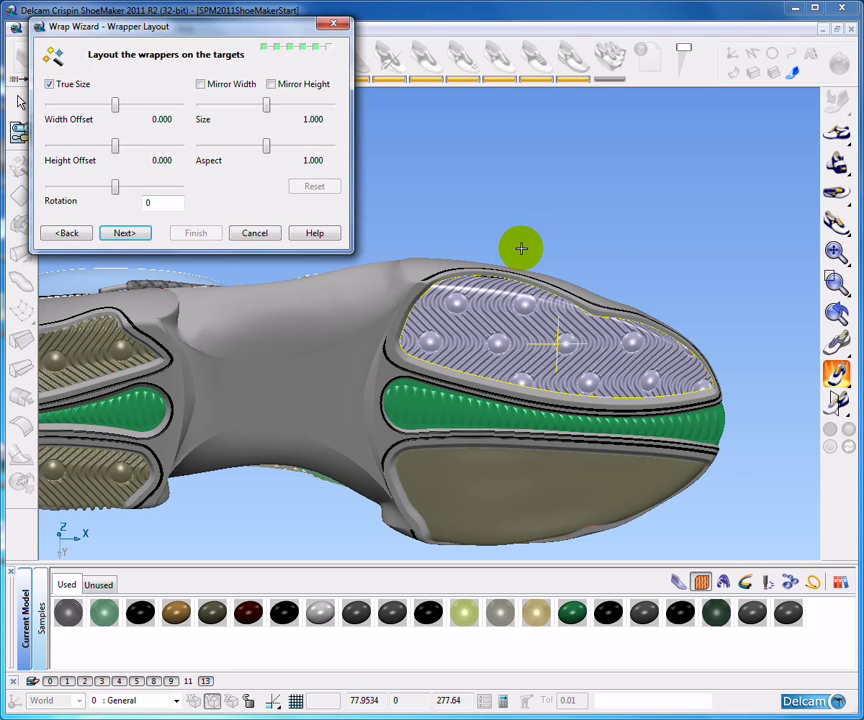
pyautogui.moveTo(484, 220); pyautogui.dragTo(380, 289, button='middle')
pyautogui.moveTo(116, 145); pyautogui.dragTo(118, 148)
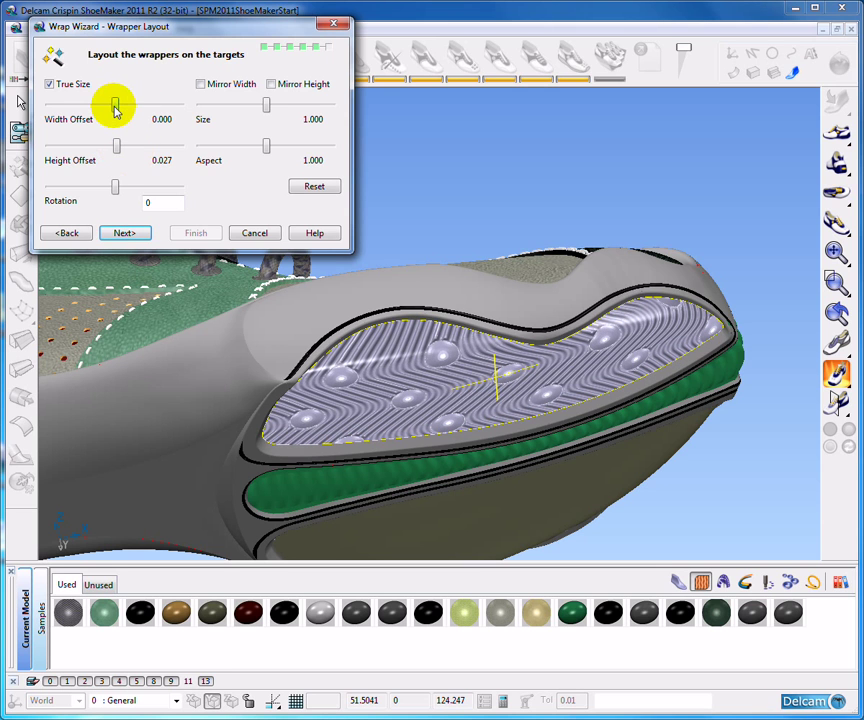
pyautogui.moveTo(114, 109); pyautogui.dragTo(115, 110)
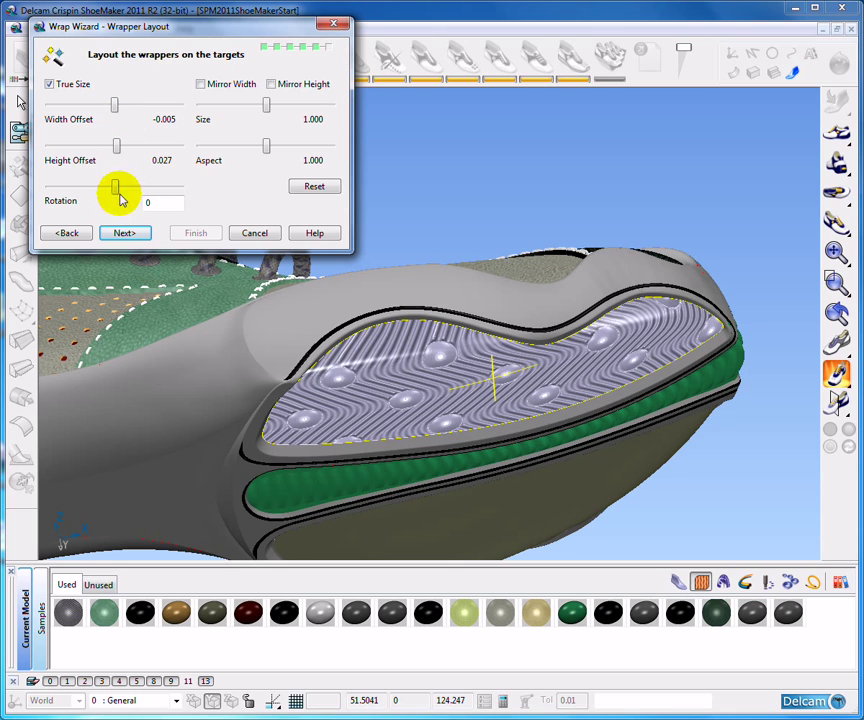
pyautogui.moveTo(447, 401); pyautogui.dragTo(514, 252, button='middle')
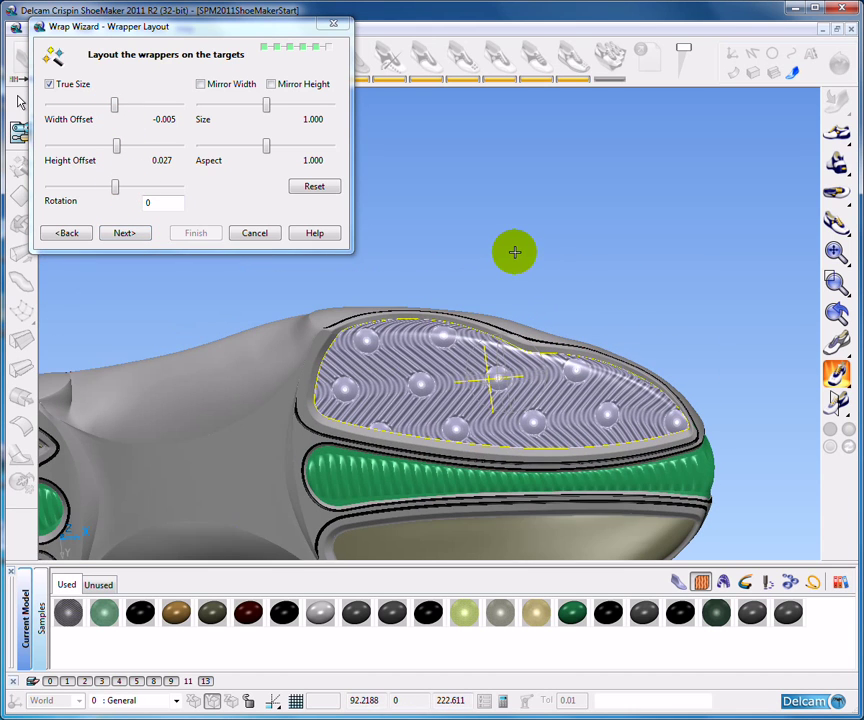
pyautogui.keyDown('shift'); pyautogui.moveTo(466, 275); pyautogui.dragTo(470, 250, button='middle'); pyautogui.keyUp('shift')
pyautogui.moveTo(116, 192); pyautogui.dragTo(119, 190)
pyautogui.moveTo(455, 272); pyautogui.dragTo(545, 265, button='middle')
# - Turn off trimming and apply the tread wrap to the forefoot panel
pyautogui.click(125, 233)
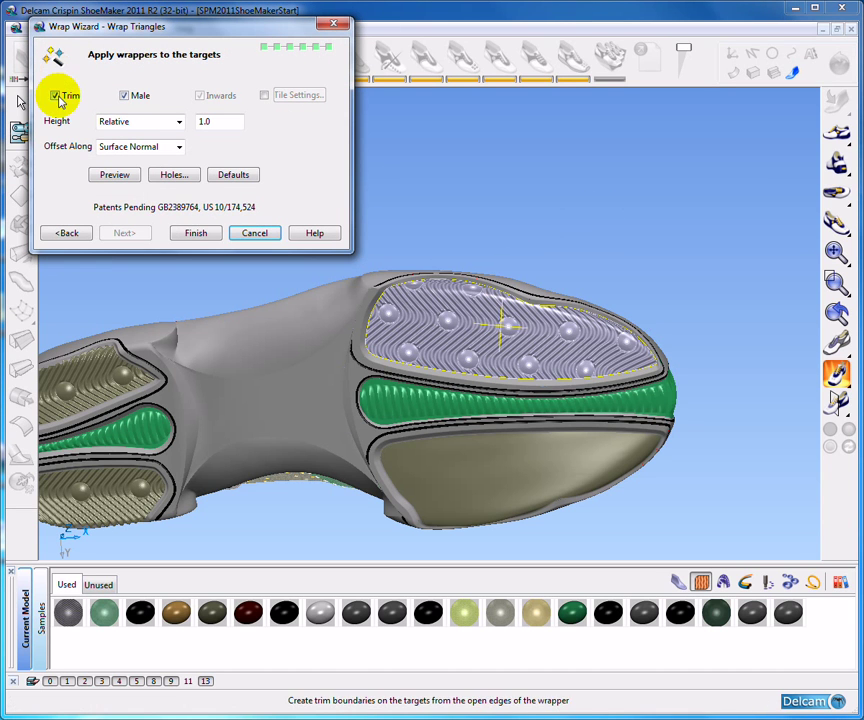
pyautogui.click(63, 100)
pyautogui.click(196, 233)
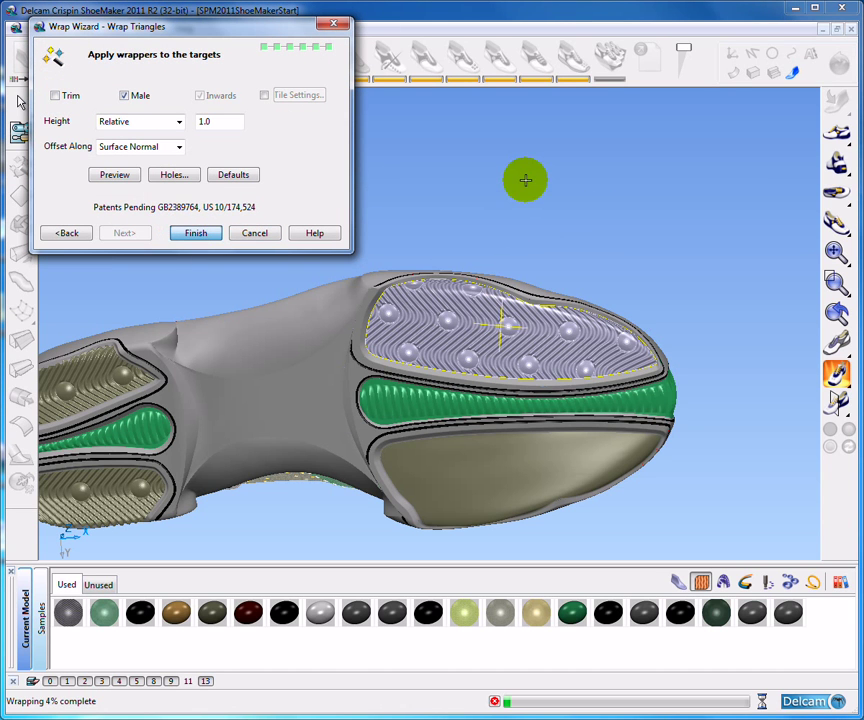
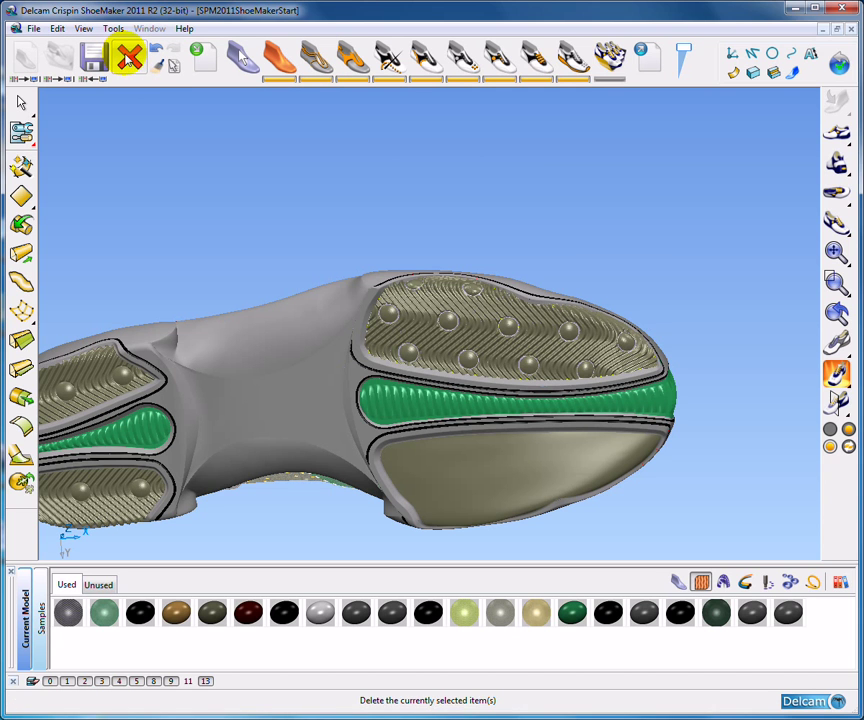
# - Delete the smooth original surface under the wrapped forefoot tread and inspect the tread relief up close
pyautogui.click(525, 401)
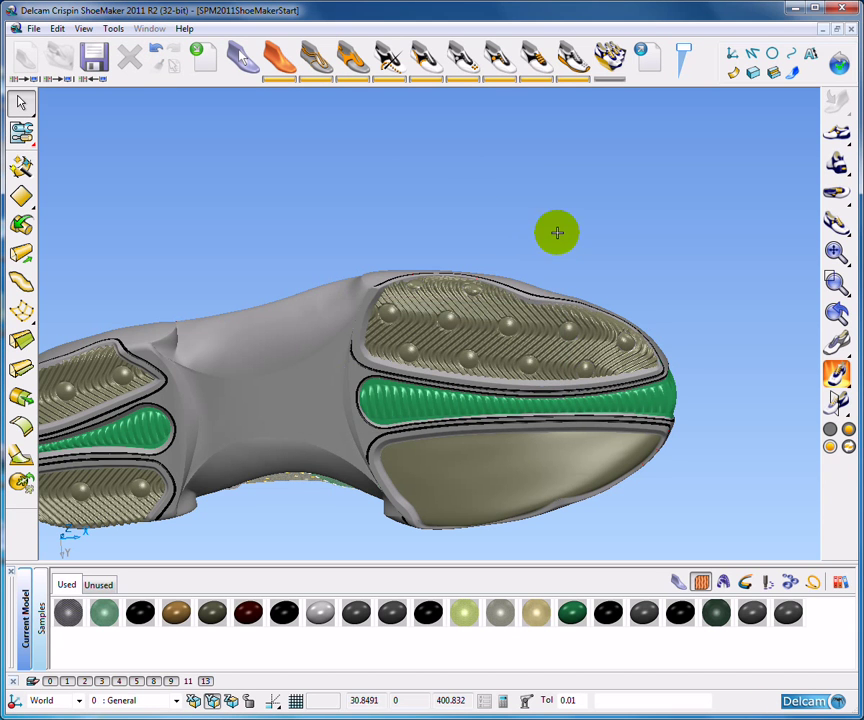
pyautogui.moveTo(484, 214); pyautogui.dragTo(437, 283, button='middle')
pyautogui.scroll(6, 554, 358)
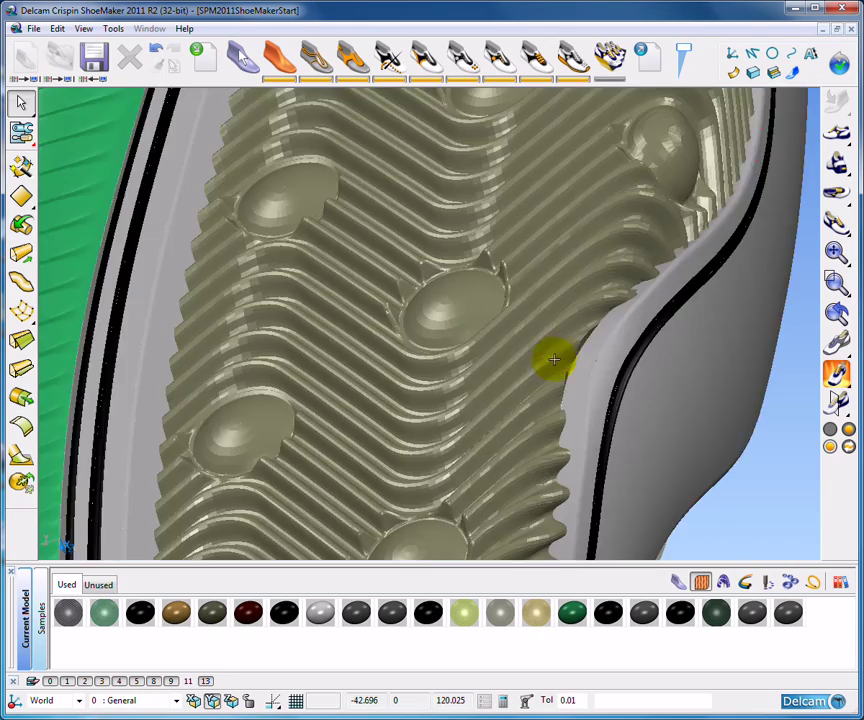
pyautogui.moveTo(613, 336); pyautogui.dragTo(687, 345, button='middle')
pyautogui.scroll(-2, 606, 341)
pyautogui.moveTo(606, 341); pyautogui.dragTo(486, 357, button='middle')
pyautogui.scroll(-5, 525, 282)
# - Select the remaining smooth forefoot panel and load SoleTreadPattern.dmt as the wrapper for it
pyautogui.click(521, 330)
pyautogui.moveTo(484, 234); pyautogui.dragTo(546, 240, button='middle')
pyautogui.click(736, 74)
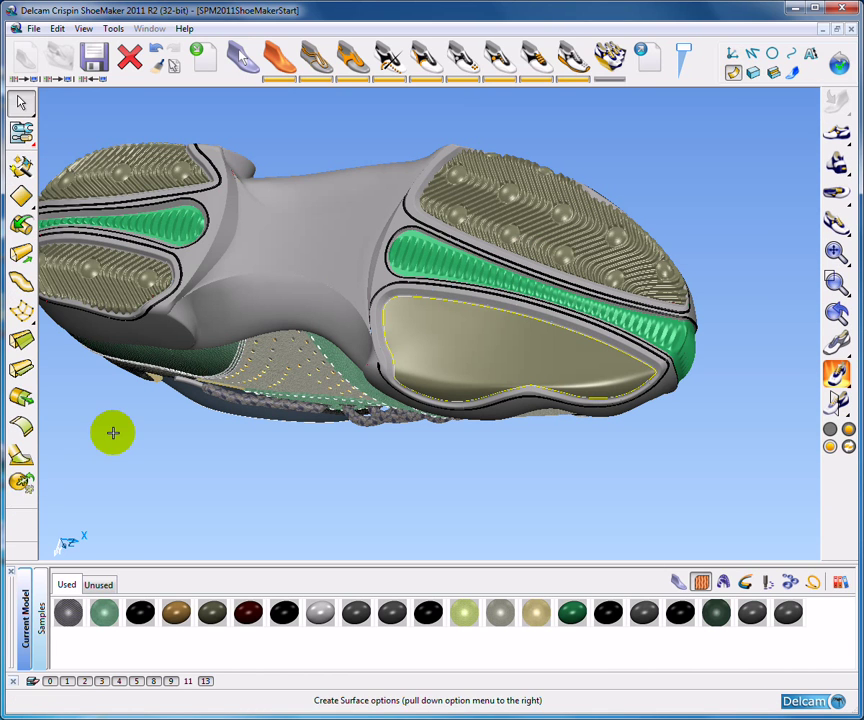
pyautogui.click(23, 480)
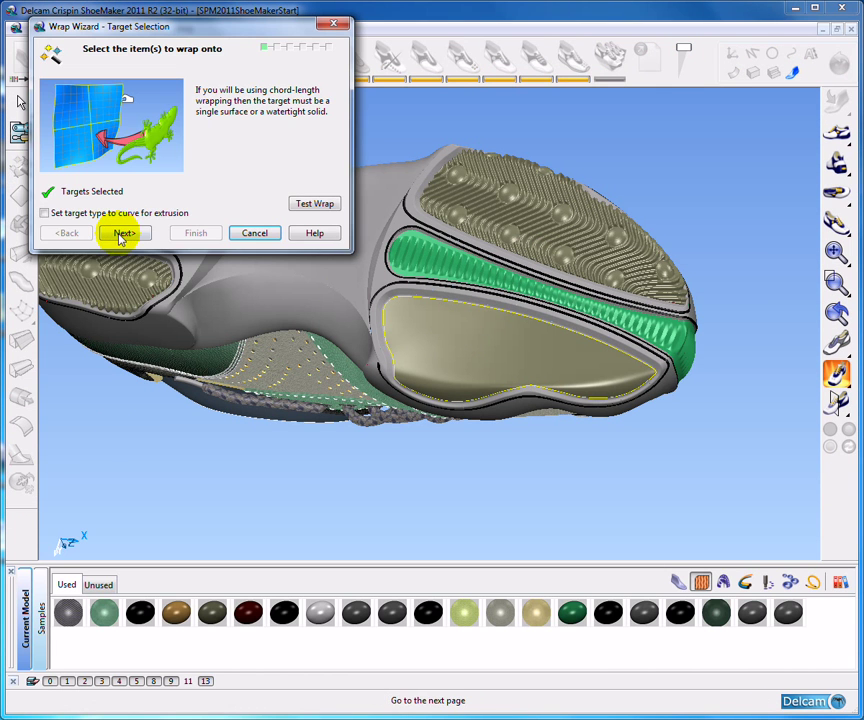
pyautogui.click(122, 233)
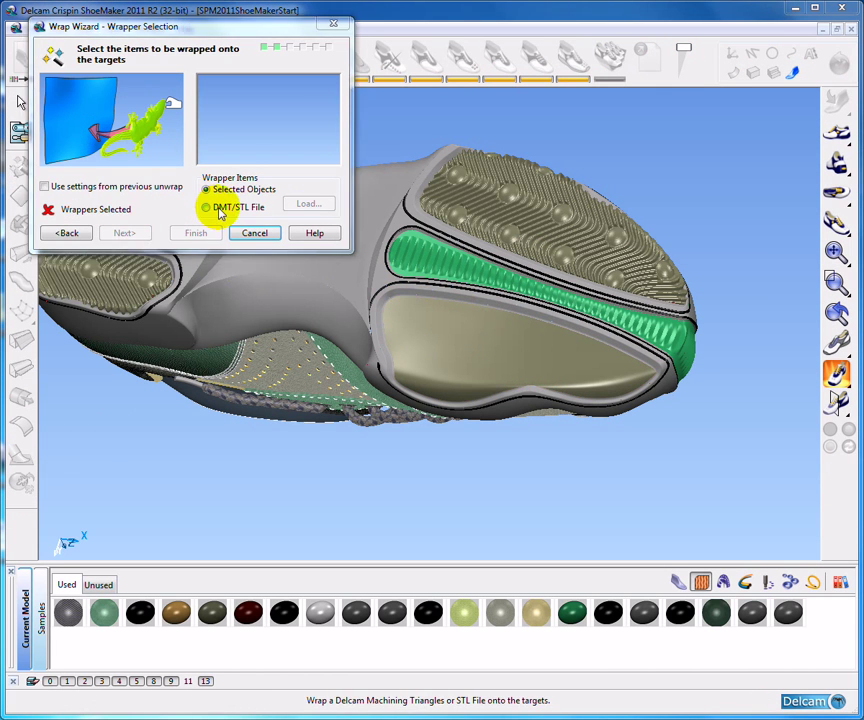
pyautogui.click(207, 207)
pyautogui.click(120, 70)
pyautogui.click(456, 248)
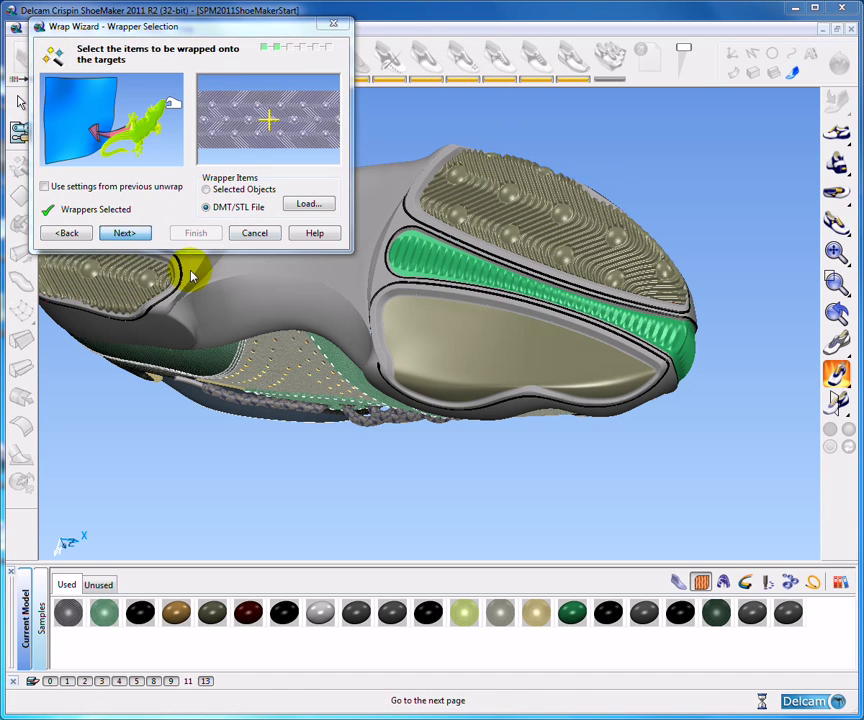
# - Chord-wrap the tread onto the second forefoot panel along the workplane X axis with a rotation of -3
pyautogui.click(124, 235)
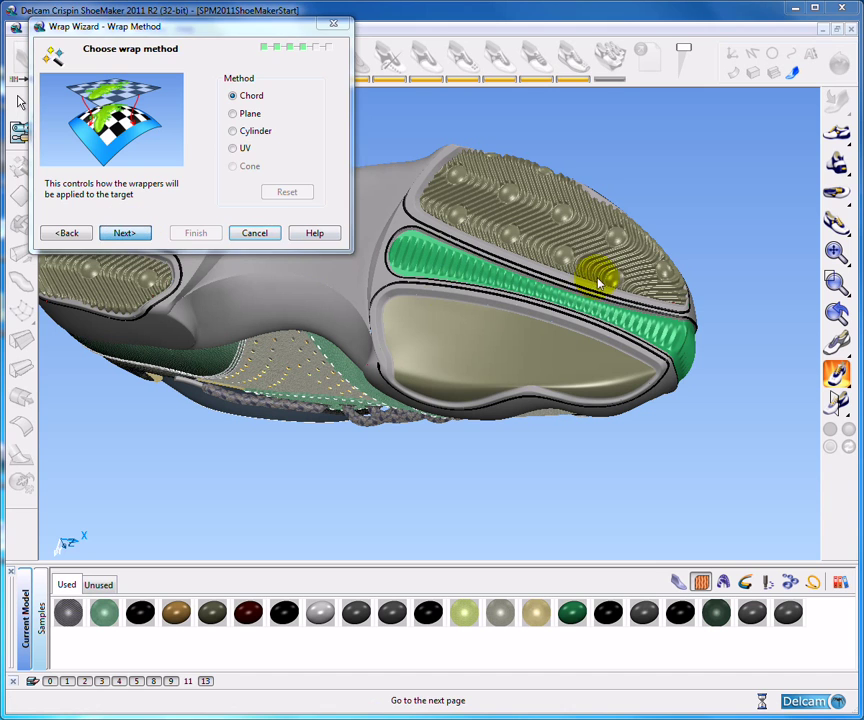
pyautogui.click(118, 234)
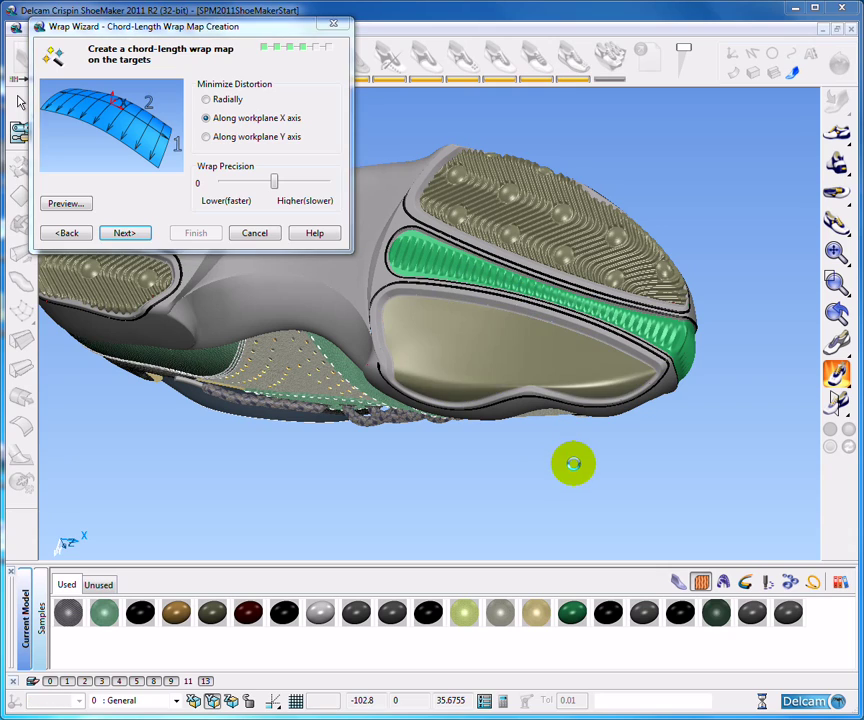
pyautogui.moveTo(469, 415); pyautogui.dragTo(339, 256, button='middle')
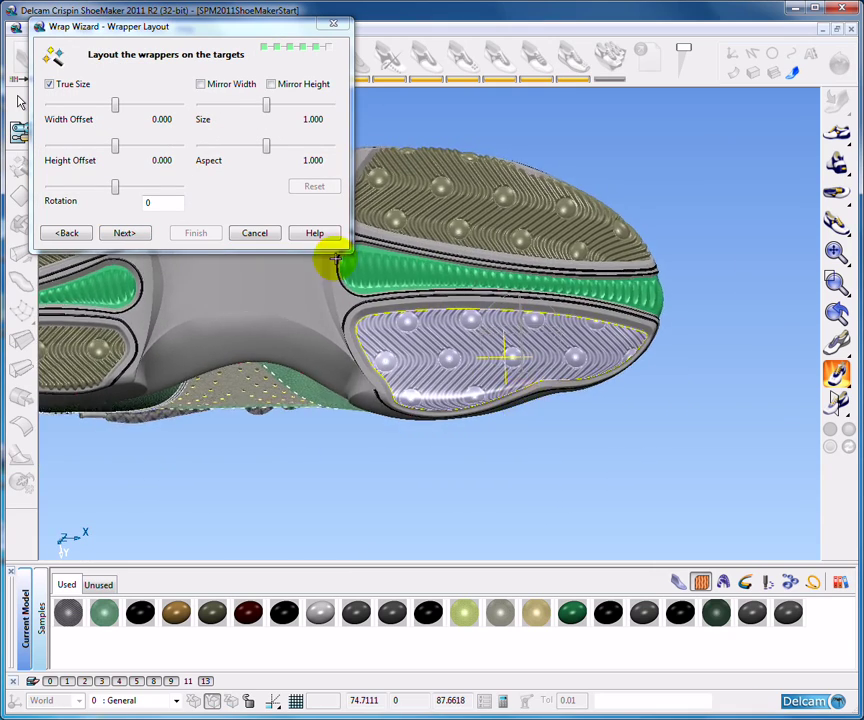
pyautogui.moveTo(116, 184); pyautogui.dragTo(114, 190)
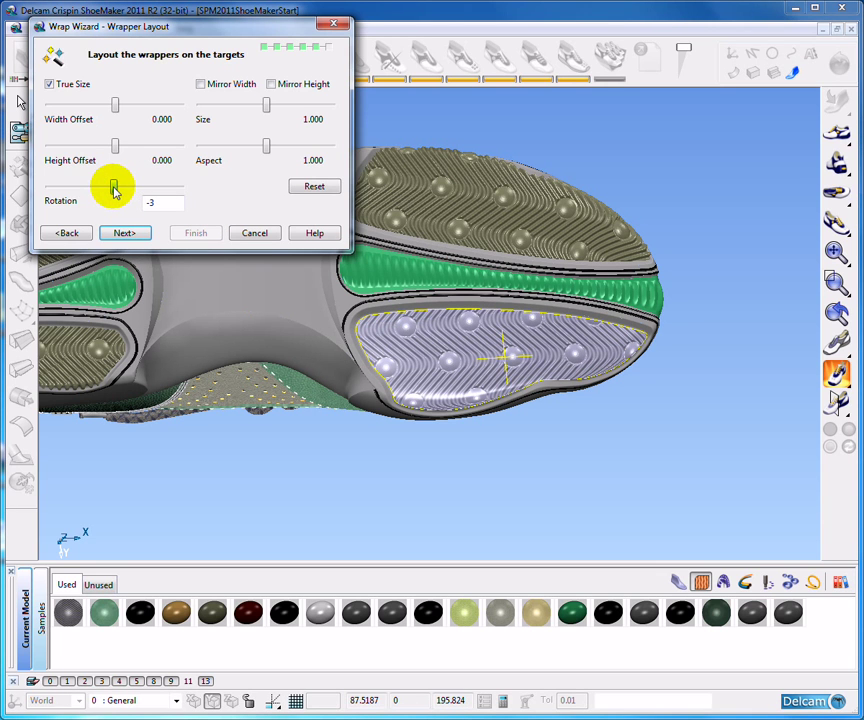
pyautogui.click(125, 233)
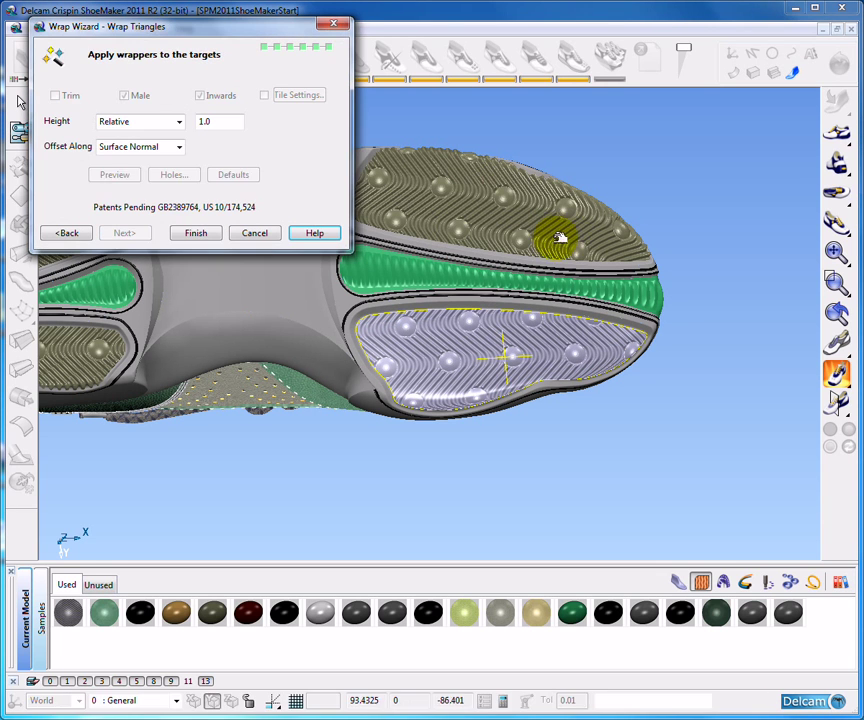
pyautogui.click(195, 233)
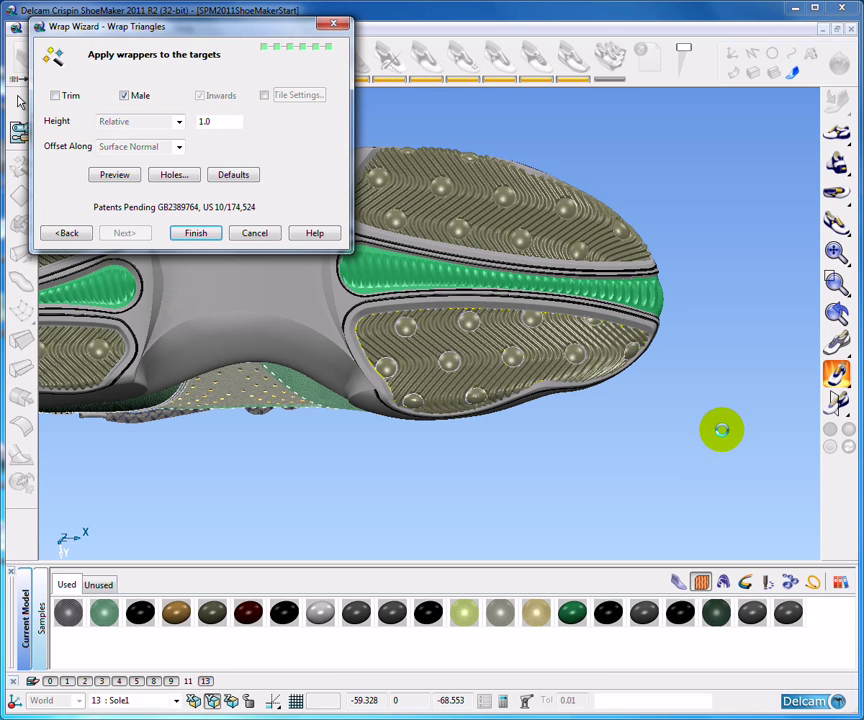
# - Select the midfoot surface between the heel and forefoot treads for editing, and examine its curve network
pyautogui.moveTo(432, 345); pyautogui.dragTo(451, 349, button='middle')
pyautogui.click(385, 303)
pyautogui.scroll(2, 450, 346)
pyautogui.scroll(4, 455, 342)
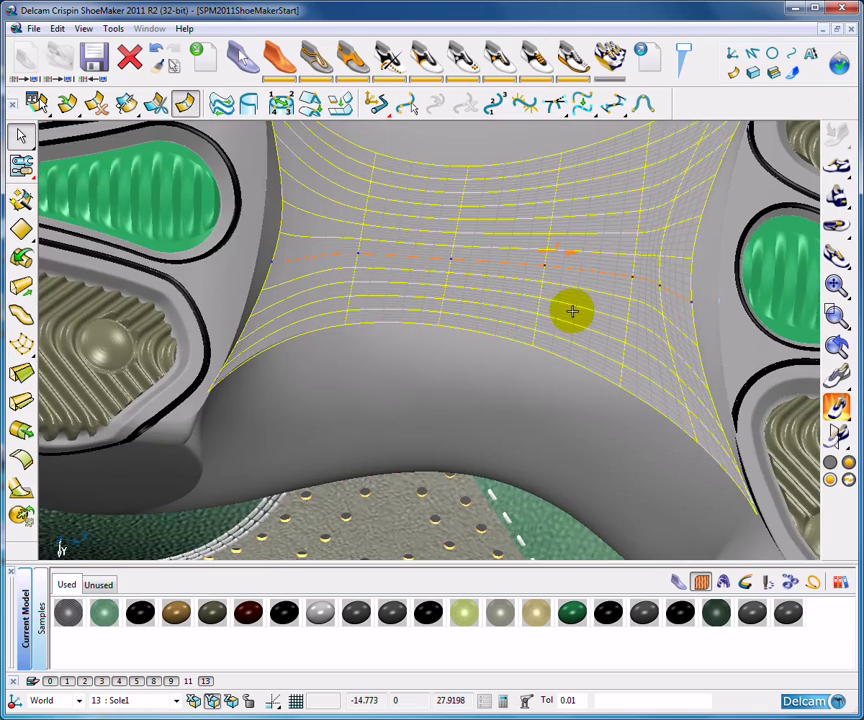
pyautogui.scroll(2, 497, 340)
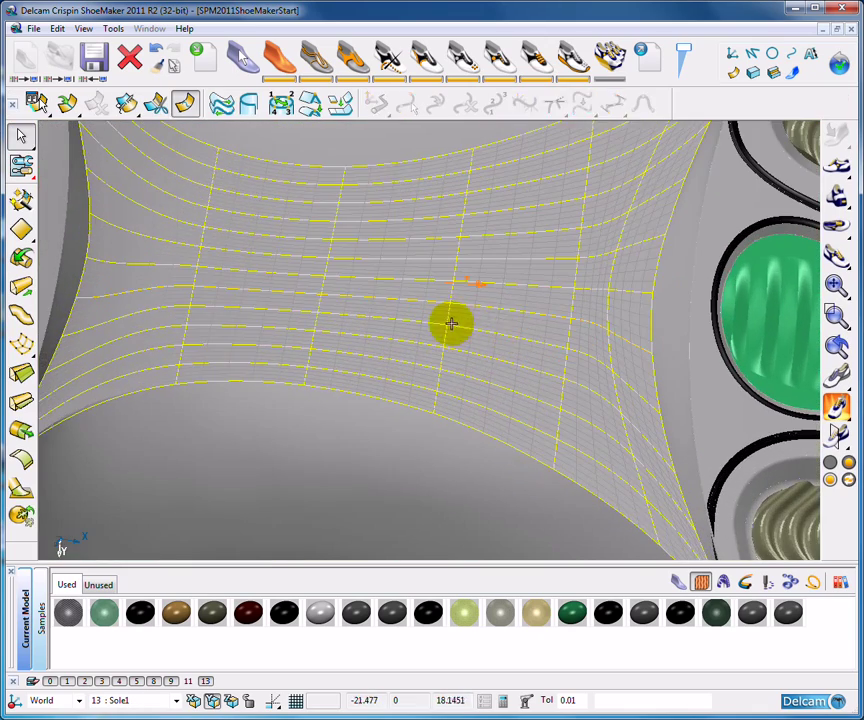
pyautogui.scroll(-4, 451, 323)
pyautogui.moveTo(401, 334); pyautogui.dragTo(405, 388, button='middle')
pyautogui.scroll(-2, 397, 347)
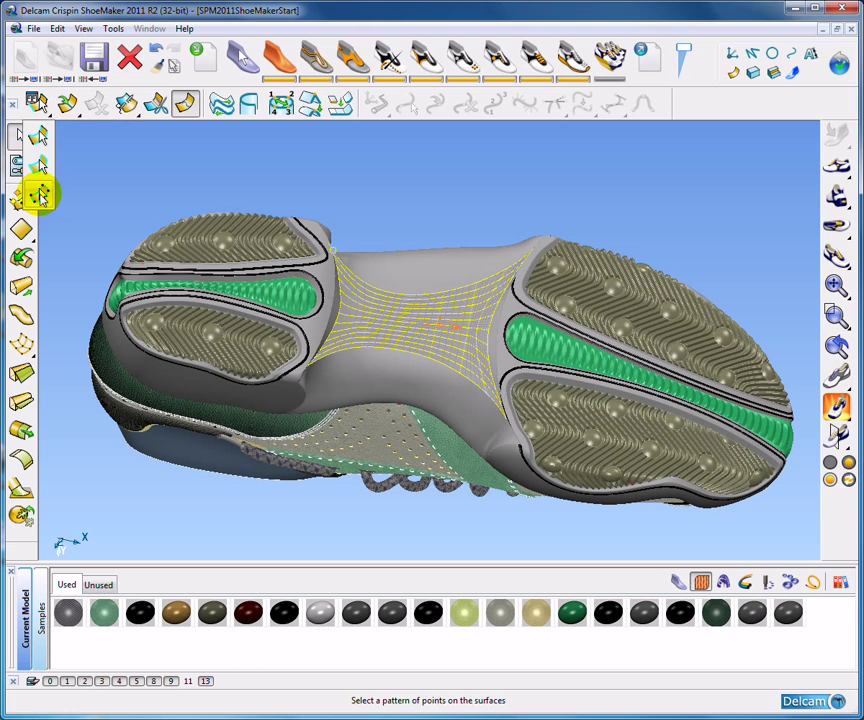
# - Start a pattern selection of points on the midfoot surface, taking every point in the range 2 to 6
pyautogui.click(39, 189)
pyautogui.moveTo(806, 124); pyautogui.dragTo(150, 81)
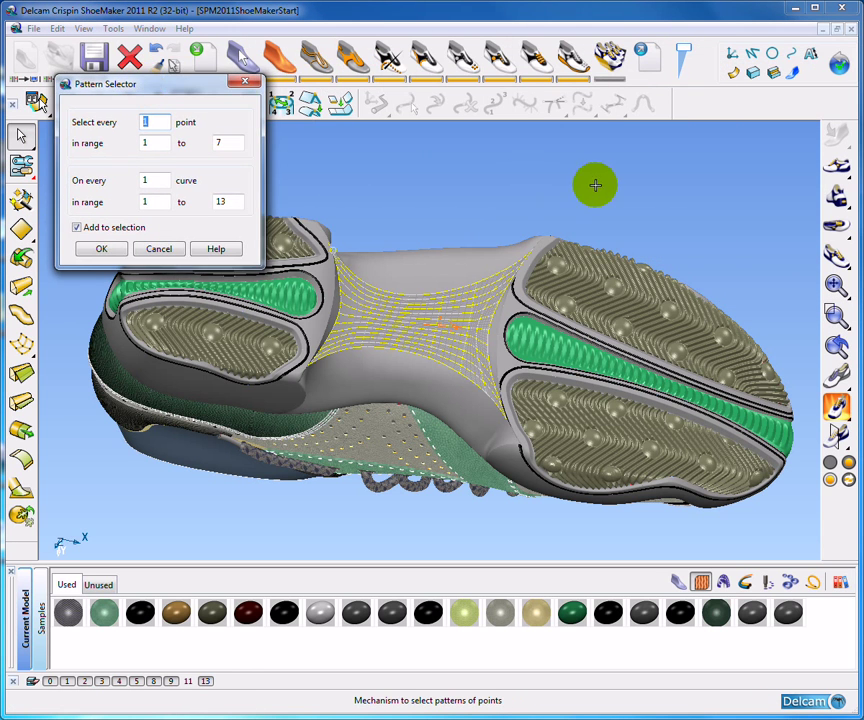
pyautogui.moveTo(457, 177); pyautogui.dragTo(497, 182, button='middle')
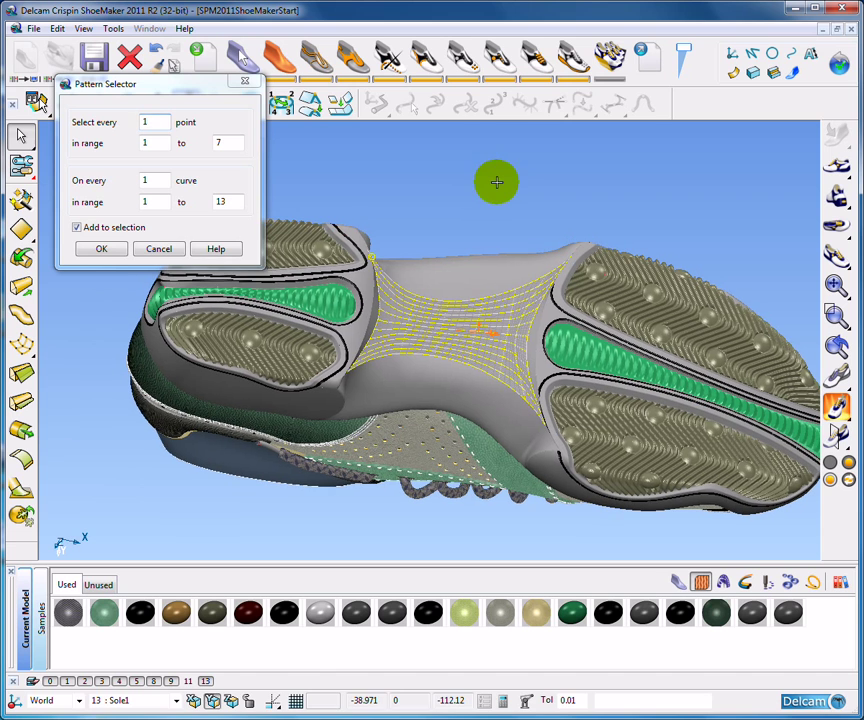
pyautogui.doubleClick(155, 122)
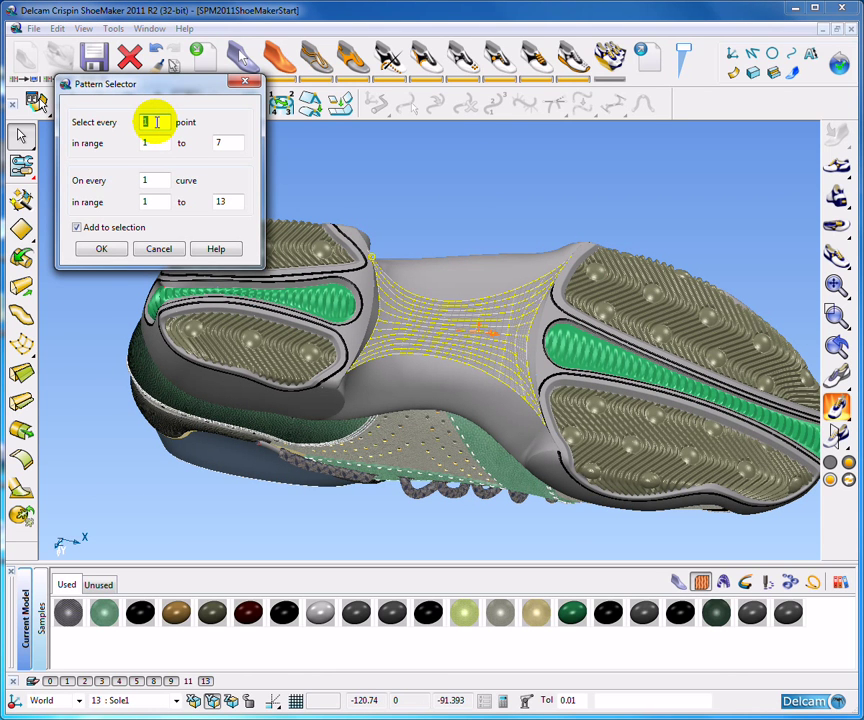
pyautogui.click(155, 142)
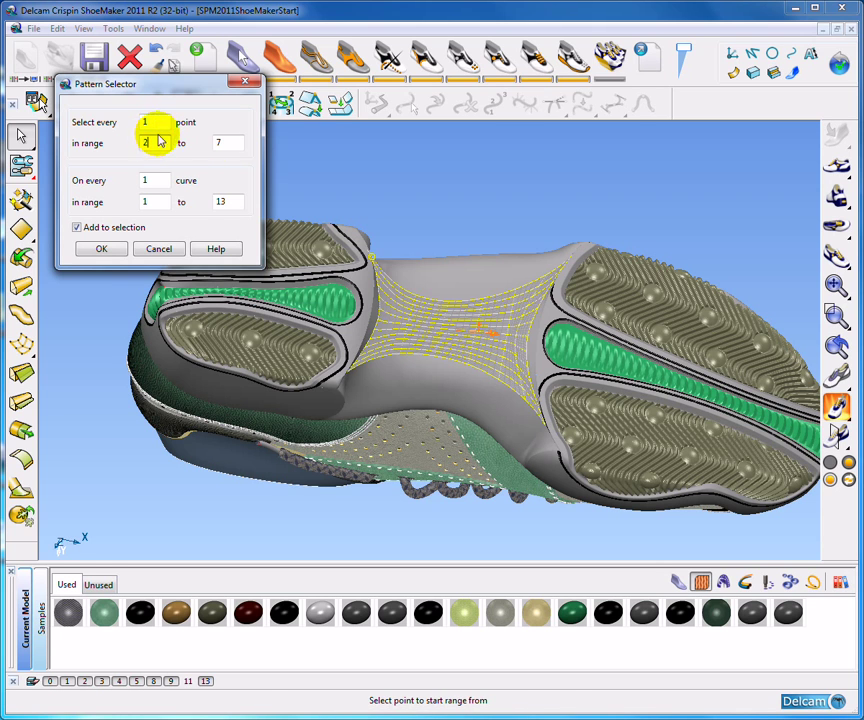
pyautogui.write('2')
pyautogui.click(226, 142)
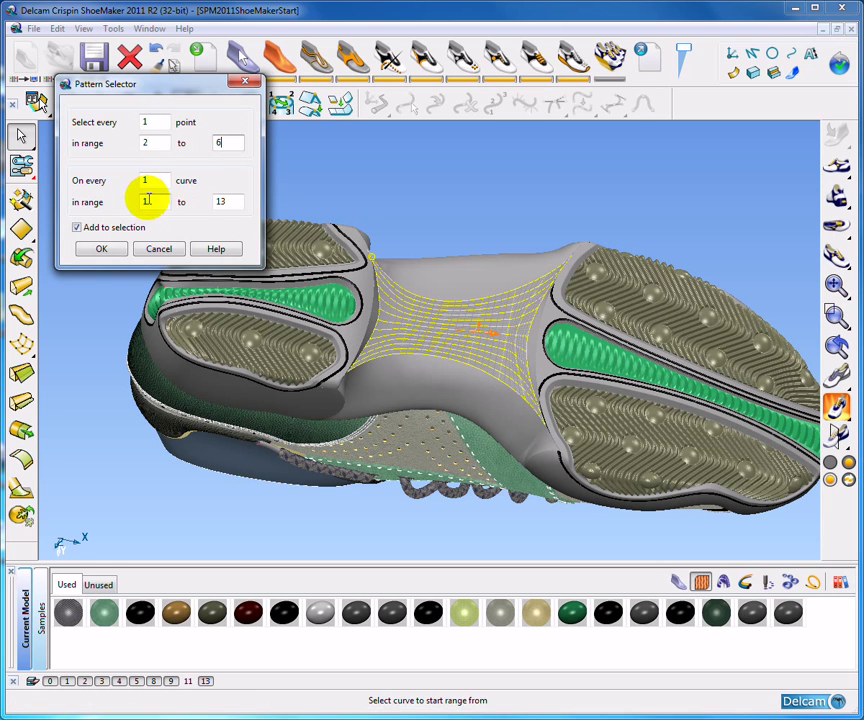
# - Restrict the point pattern to every 2nd curve in the range 2 to 12 and apply the selection
pyautogui.write('2')
pyautogui.click(152, 201)
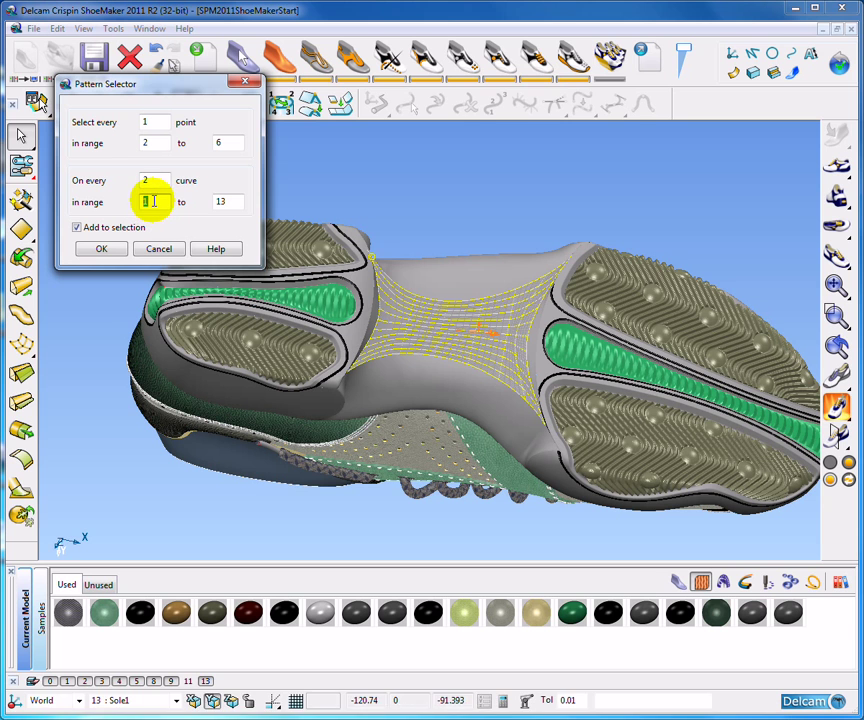
pyautogui.write('2')
pyautogui.click(224, 201)
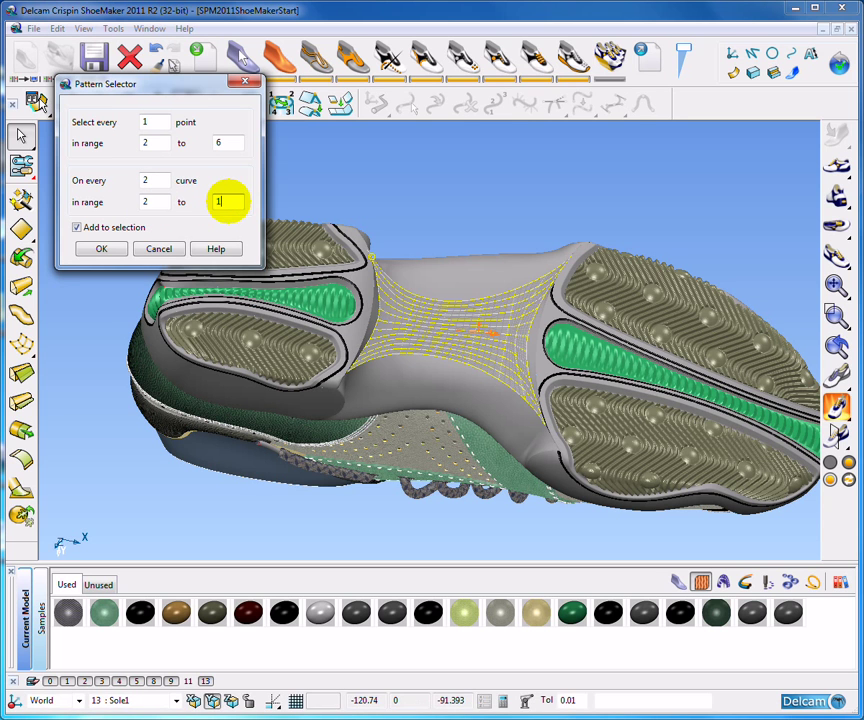
pyautogui.write('12')
pyautogui.click(101, 249)
pyautogui.scroll(4, 528, 226)
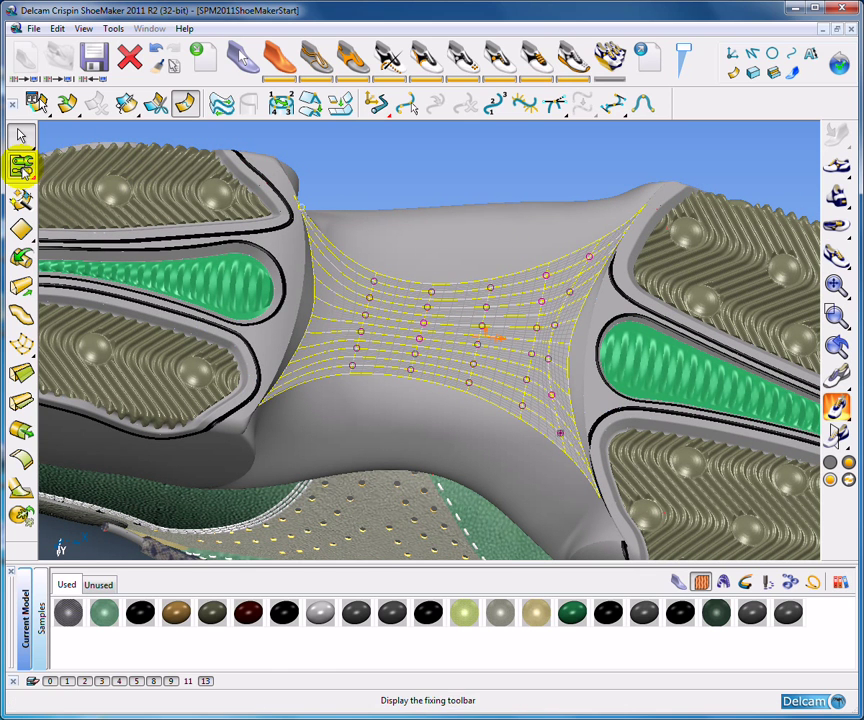
# - Apply edits to the selected sub-items and offset the chosen midfoot points to sculpt ridges into the surface
pyautogui.click(23, 168)
pyautogui.click(20, 218)
pyautogui.click(88, 218)
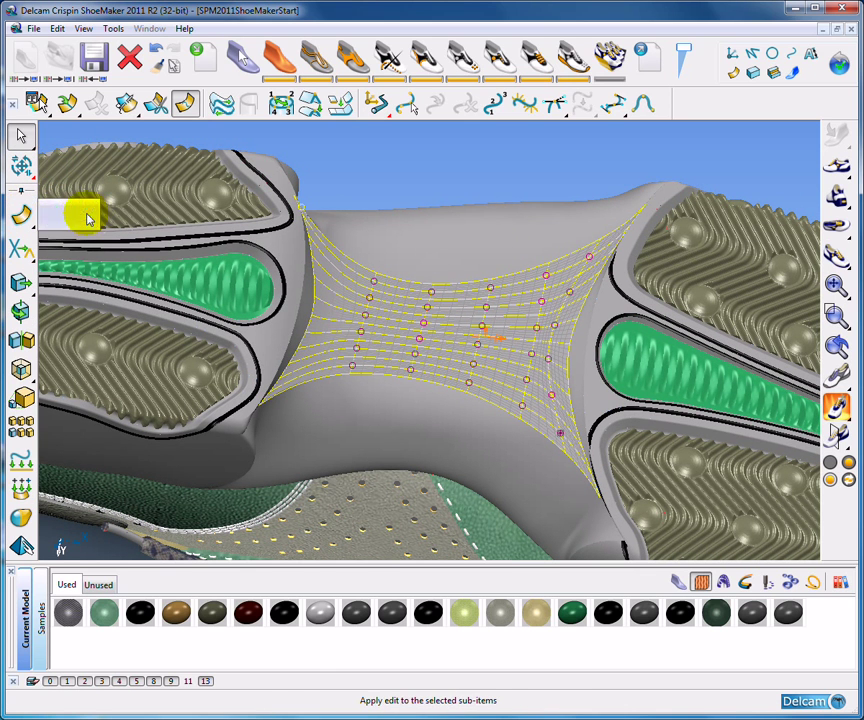
pyautogui.click(27, 372)
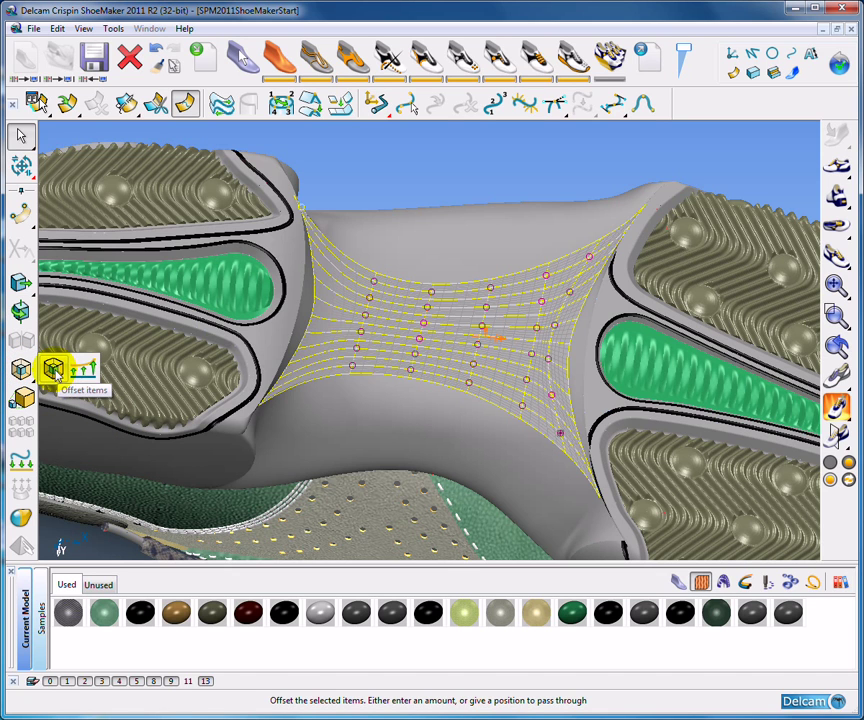
pyautogui.click(53, 370)
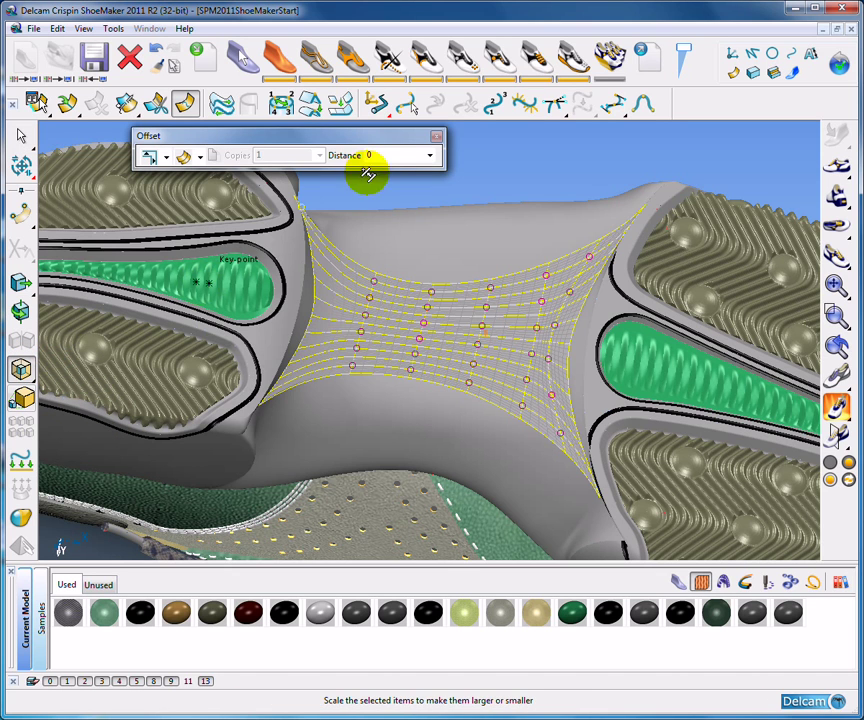
pyautogui.press('Return')
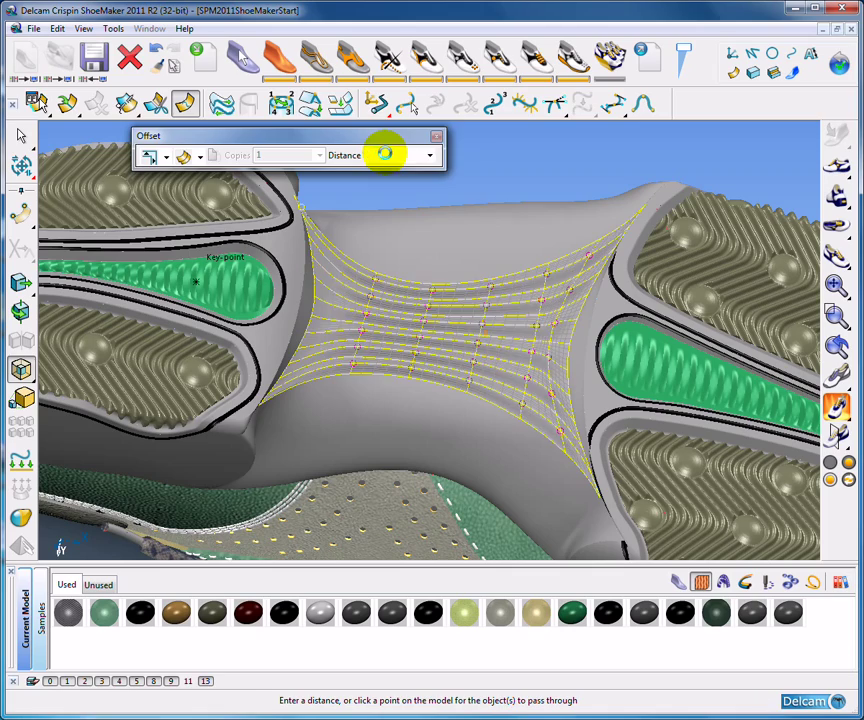
pyautogui.click(437, 137)
# - Finish the surface modelling session, return to shoe design, and inspect the sculpted sole and the complete shoe
pyautogui.moveTo(465, 162); pyautogui.dragTo(384, 272, button='middle')
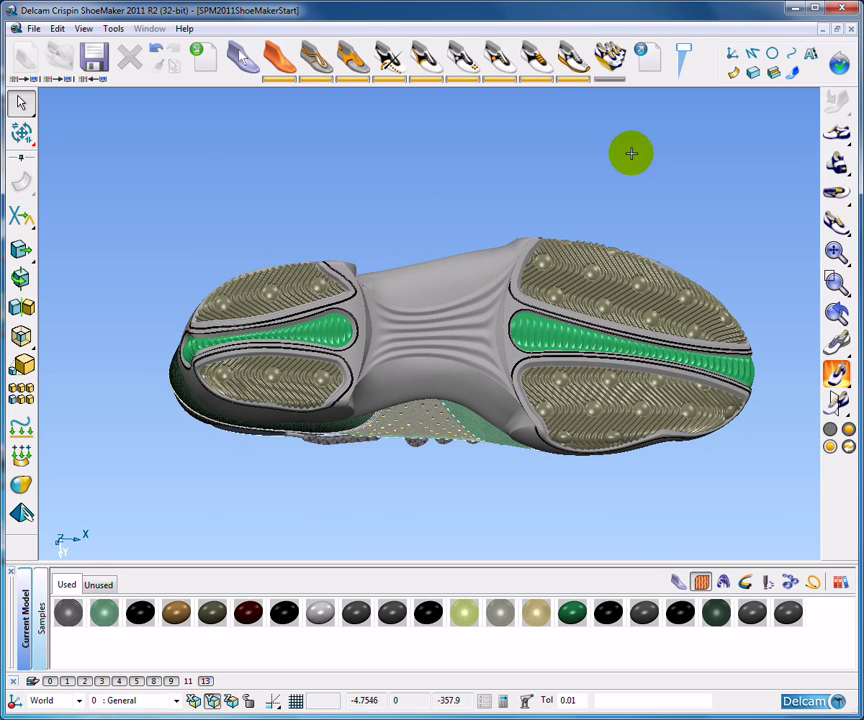
pyautogui.click(837, 62)
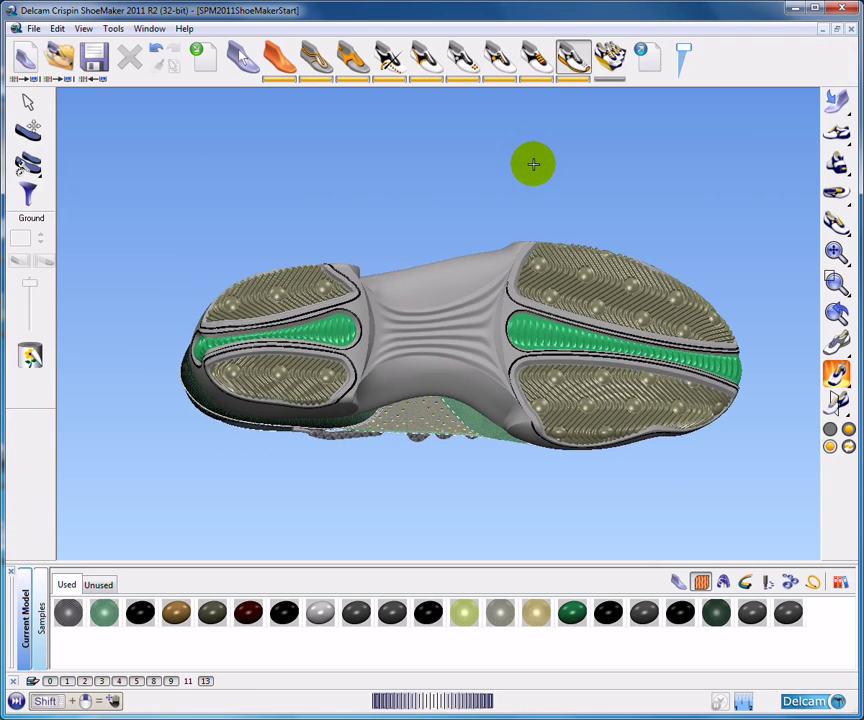
pyautogui.scroll(3, 461, 322)
pyautogui.moveTo(461, 322); pyautogui.dragTo(384, 411, button='middle')
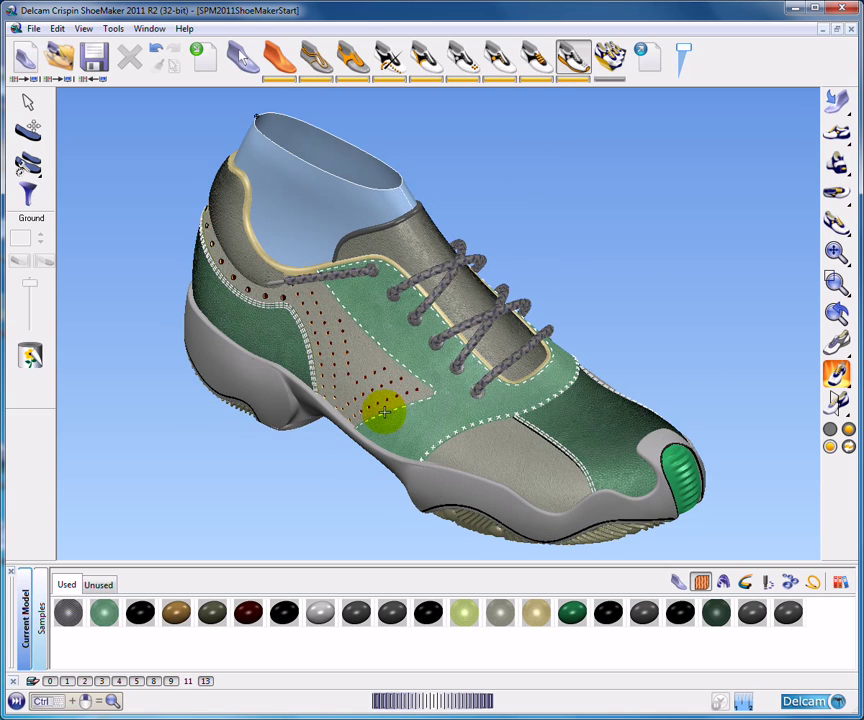
pyautogui.click(279, 80)
pyautogui.moveTo(468, 291); pyautogui.dragTo(582, 237, button='middle')
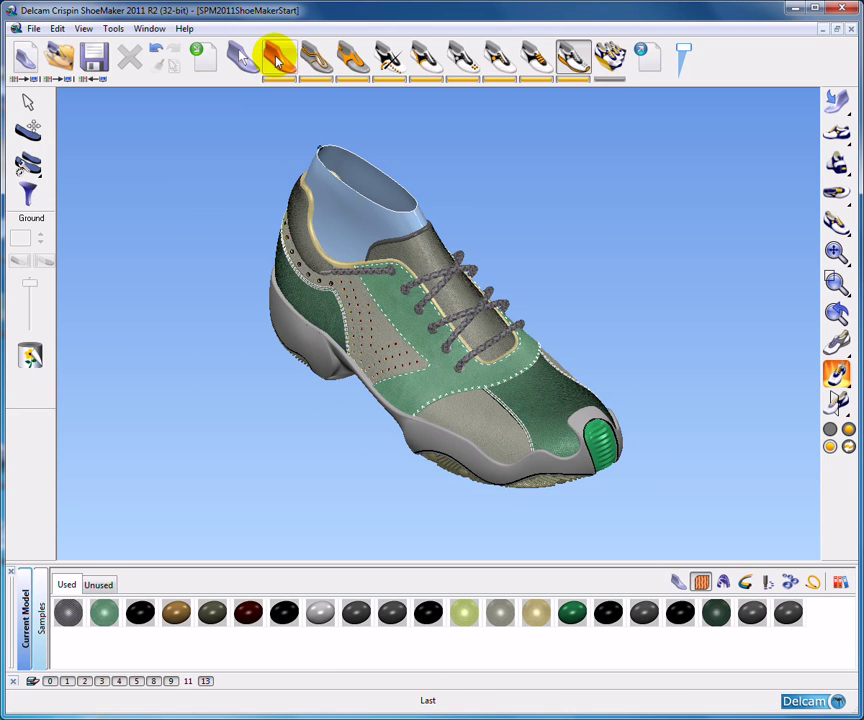
# - Switch from shoe modelling to the 2D upper flattening view of the design
pyautogui.click(837, 97)
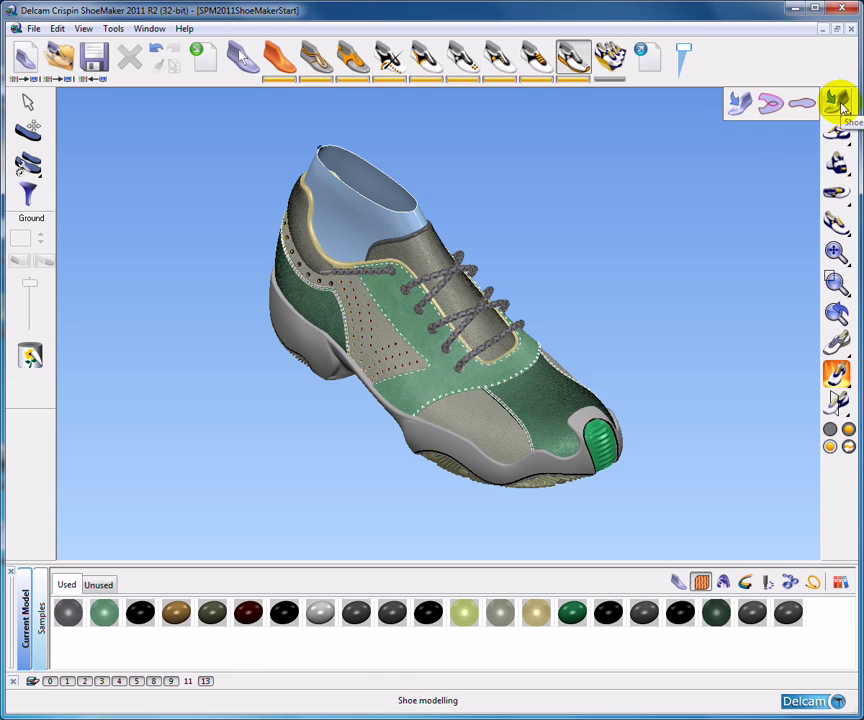
pyautogui.click(770, 104)
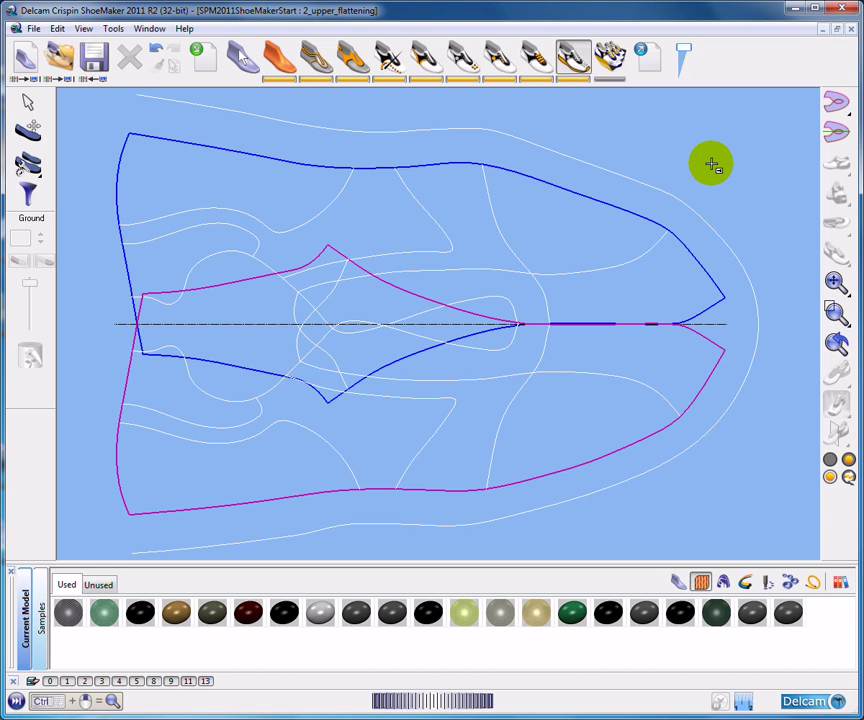
pyautogui.click(536, 612)
# - Switch to Delcam CRISPIN Engineer Pro and open the pattern file Modified_Seminar2010-3DNewSole_2D_patterns.shoe
pyautogui.moveTo(336, 719)
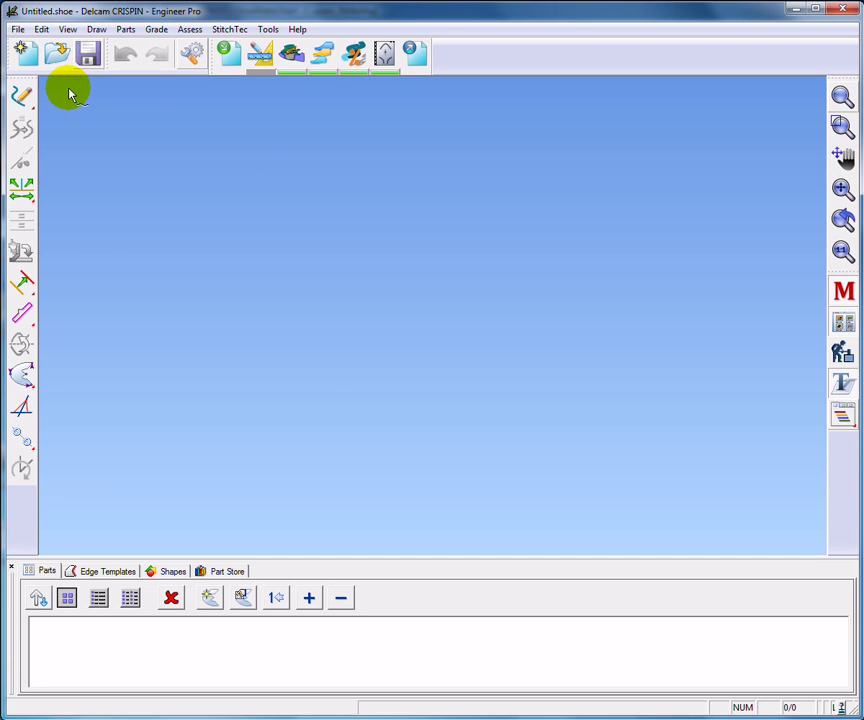
pyautogui.click(18, 29)
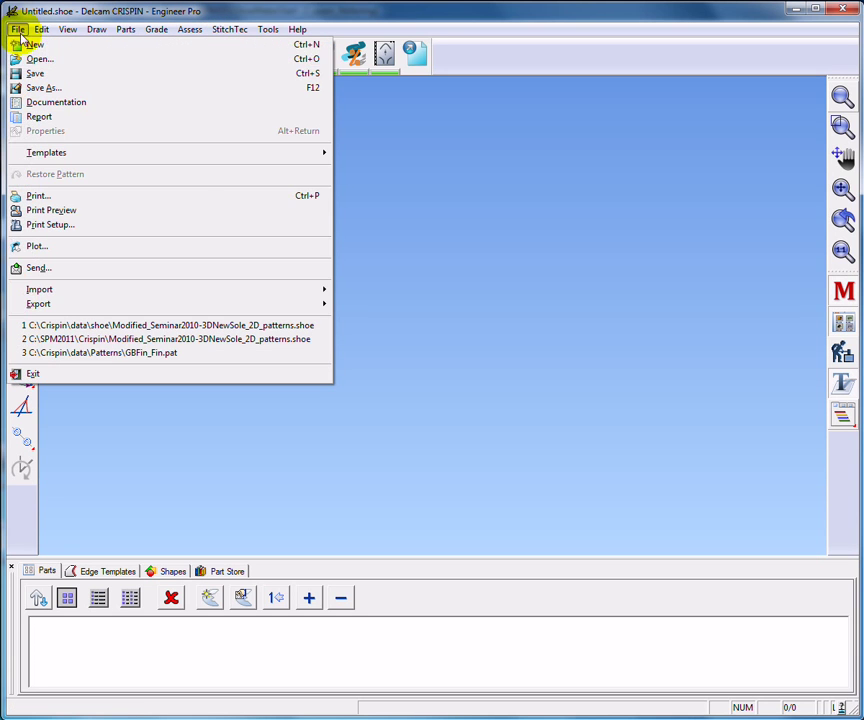
pyautogui.click(40, 59)
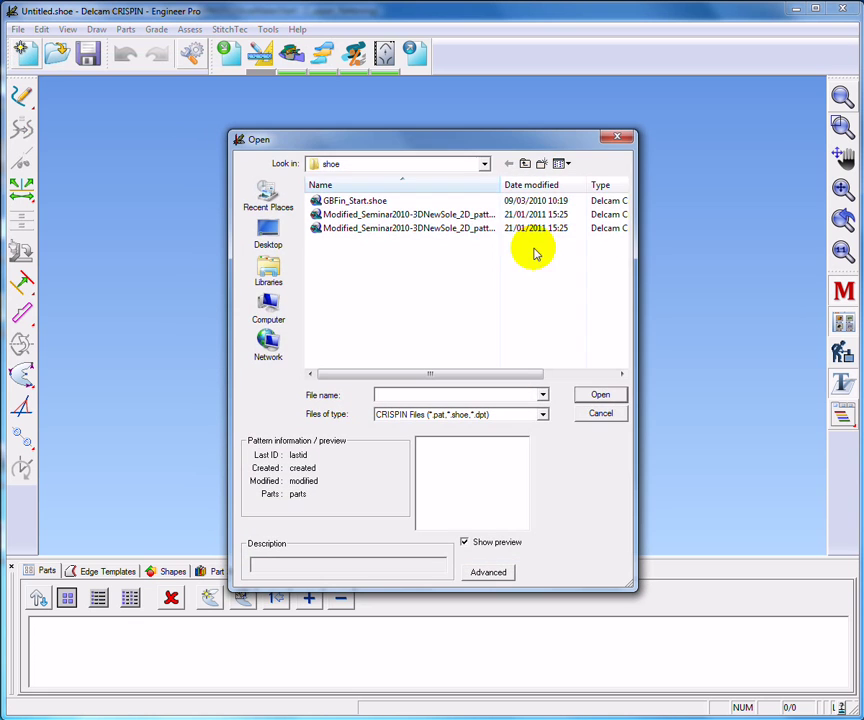
pyautogui.click(476, 213)
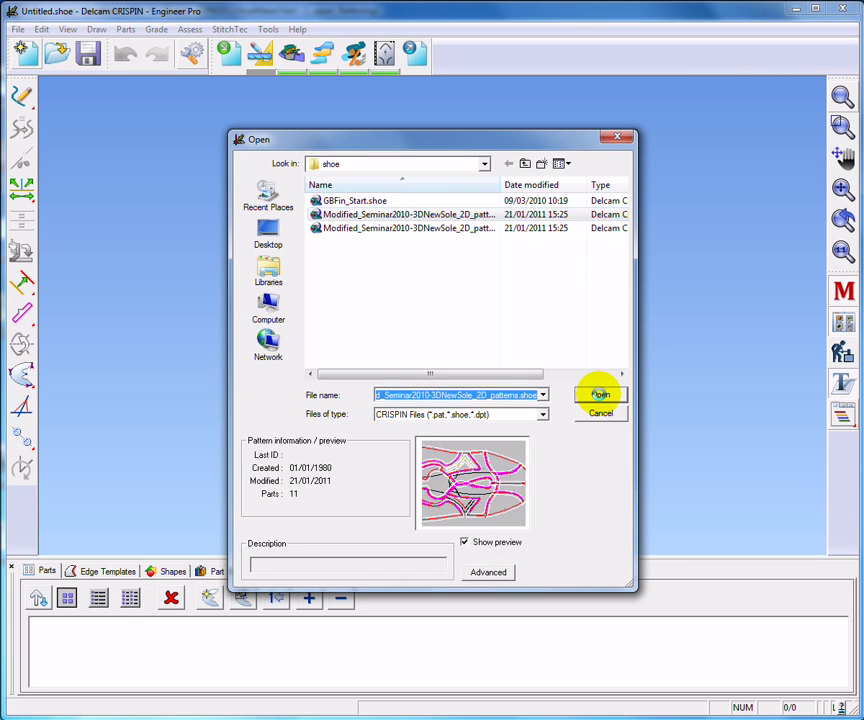
pyautogui.click(600, 395)
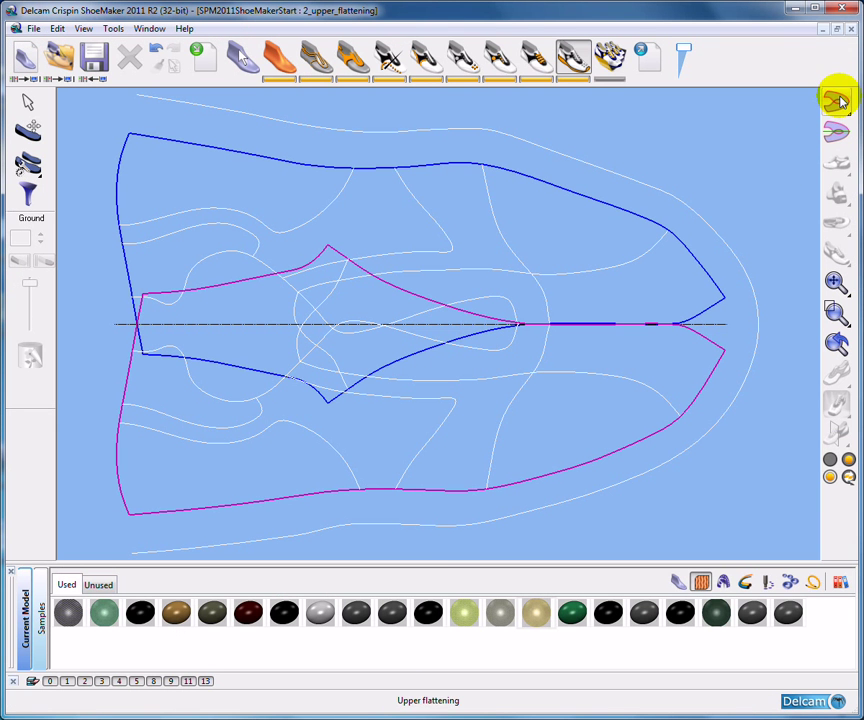
# - Return ShoeMaker to the 3D shoe modelling view and hide the last inside the shoe
pyautogui.moveTo(836, 97)
pyautogui.click(735, 96)
pyautogui.moveTo(645, 324); pyautogui.dragTo(698, 294, button='middle')
pyautogui.scroll(2, 652, 338)
pyautogui.click(276, 80)
pyautogui.moveTo(399, 135); pyautogui.dragTo(608, 213, button='middle')
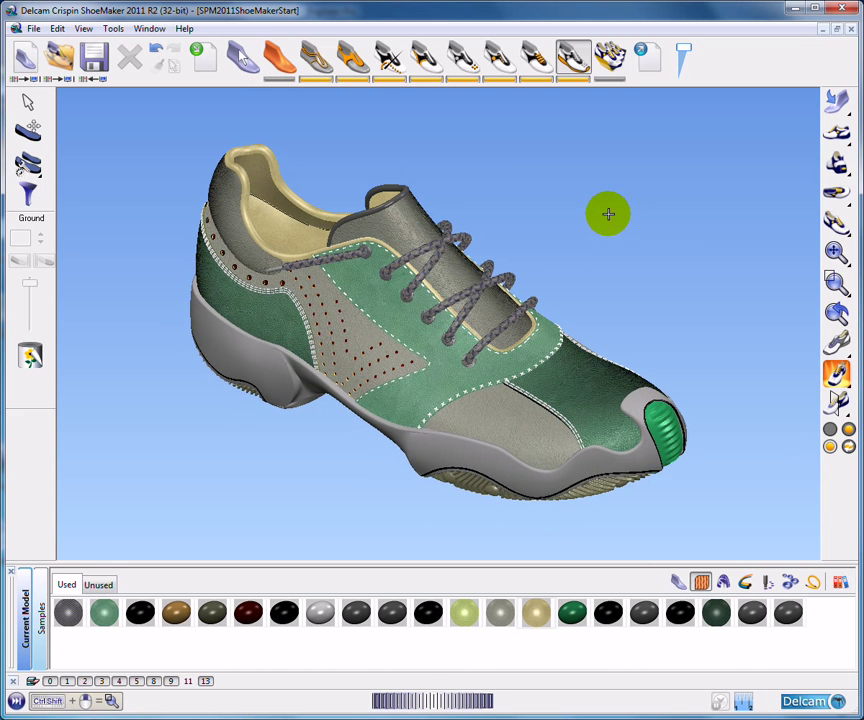
# - Examine the render options and the POV-Ray settings for the shoe, leaving both without rendering
pyautogui.moveTo(836, 373)
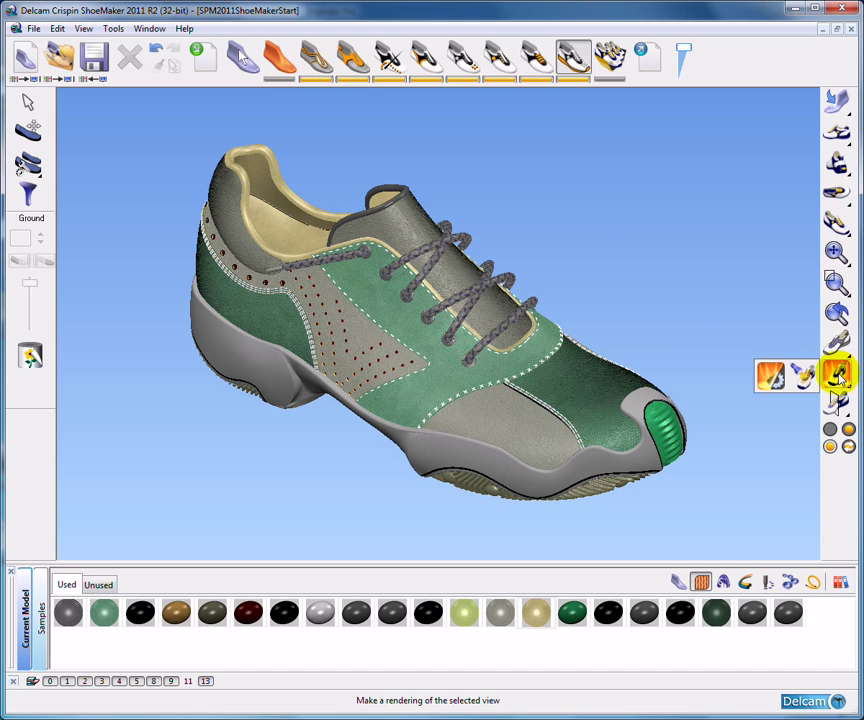
pyautogui.click(771, 375)
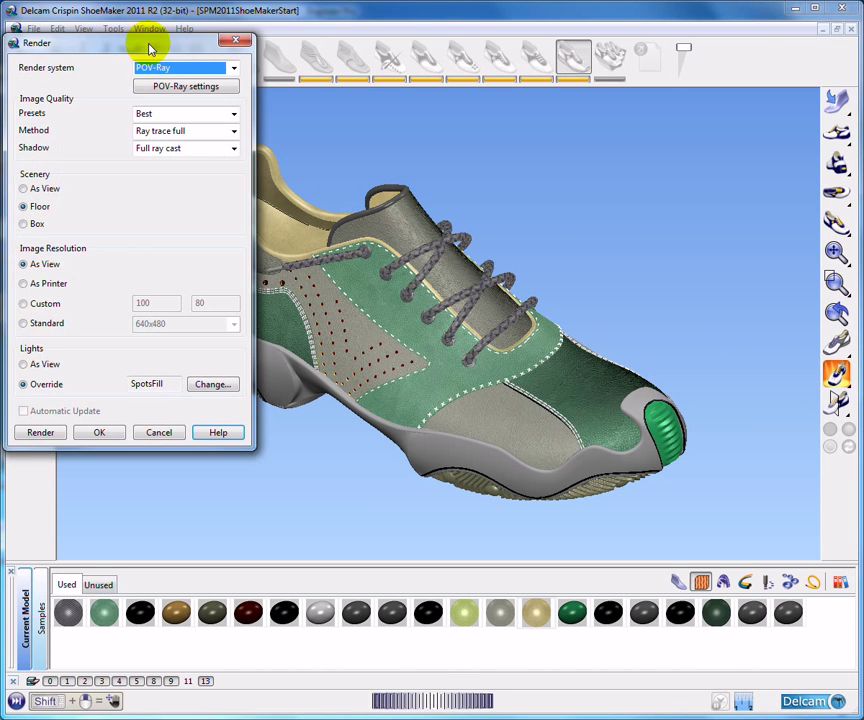
pyautogui.moveTo(143, 48); pyautogui.dragTo(222, 102)
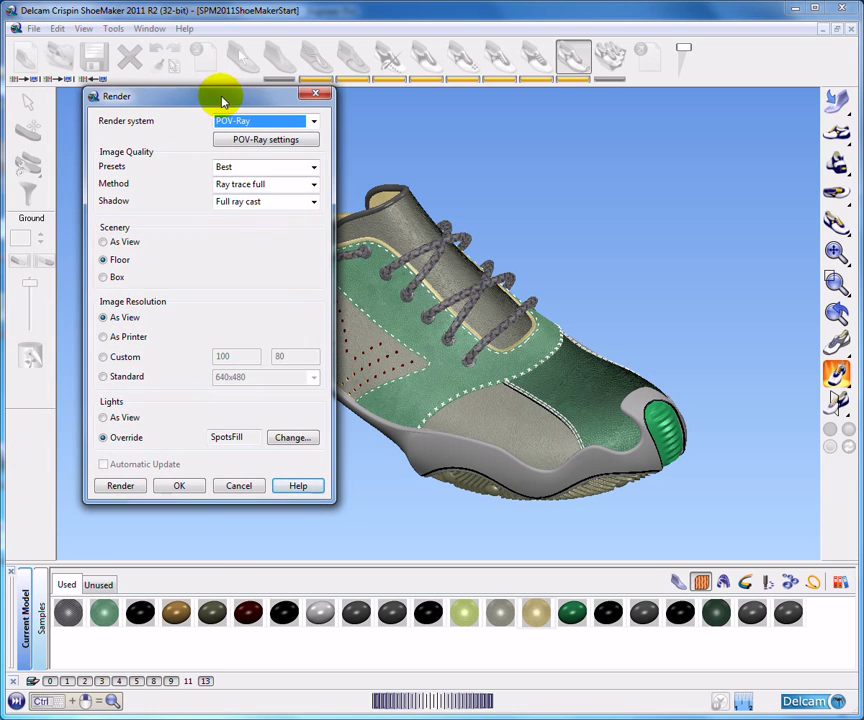
pyautogui.click(283, 144)
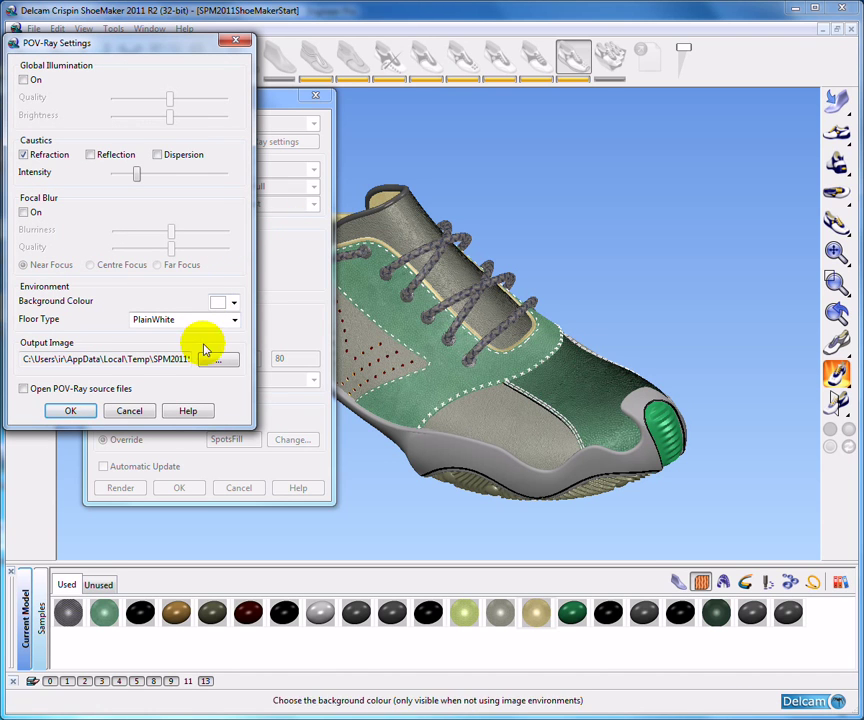
pyautogui.click(129, 411)
pyautogui.click(237, 487)
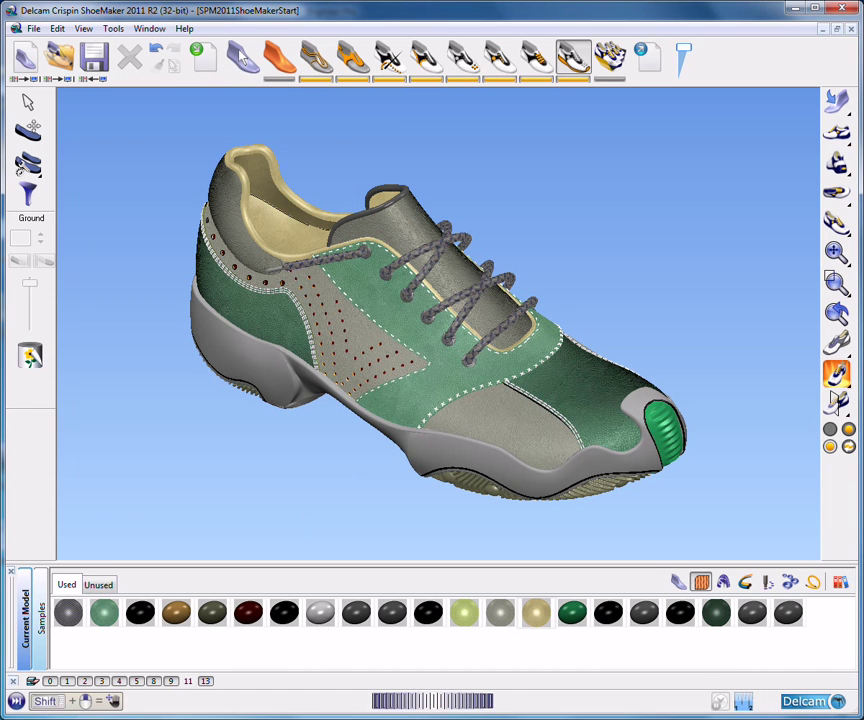
# - Switch to Windows Photo Viewer to view ShoeRender.bmp, and return to the 3D shoe model in ShoeMaker
pyautogui.click(247, 714)
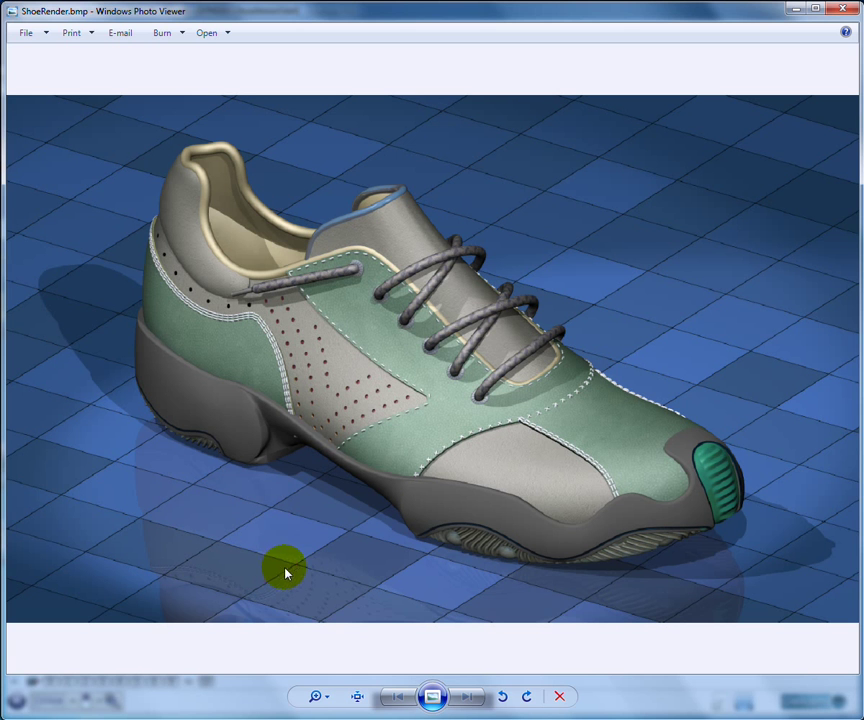
pyautogui.click(795, 9)
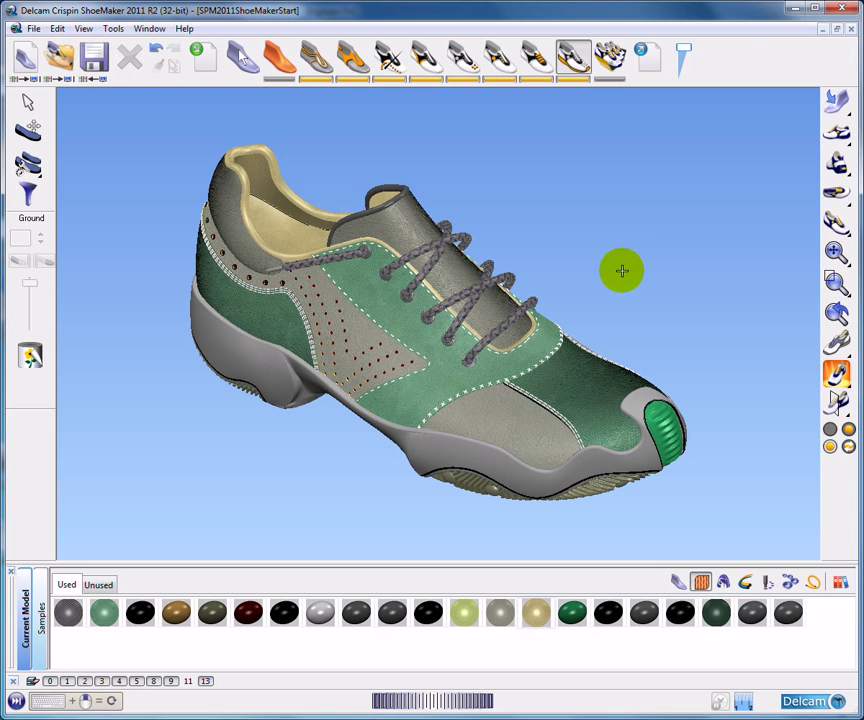
pyautogui.moveTo(563, 314); pyautogui.dragTo(393, 390, button='middle')
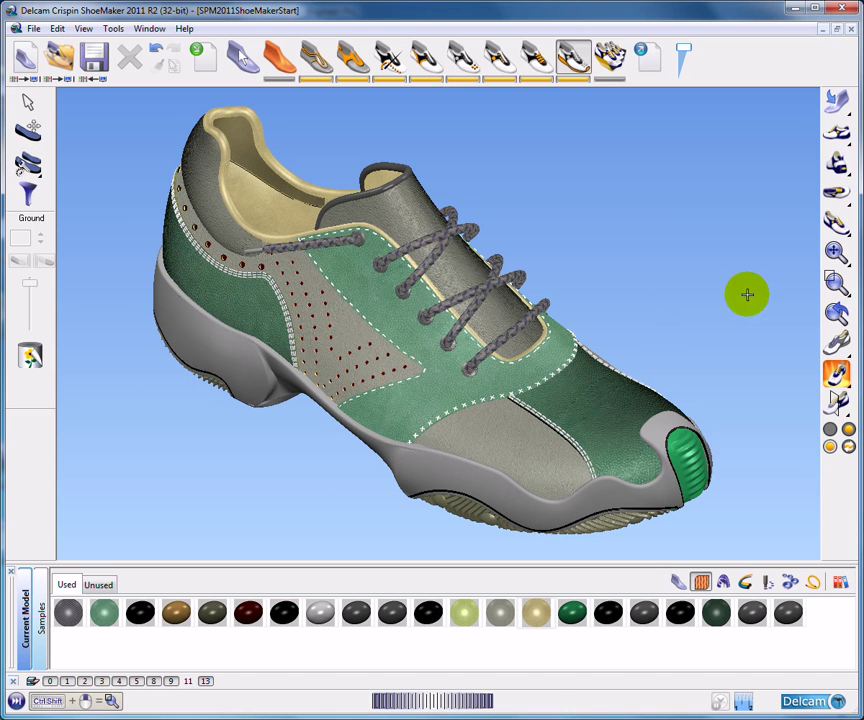